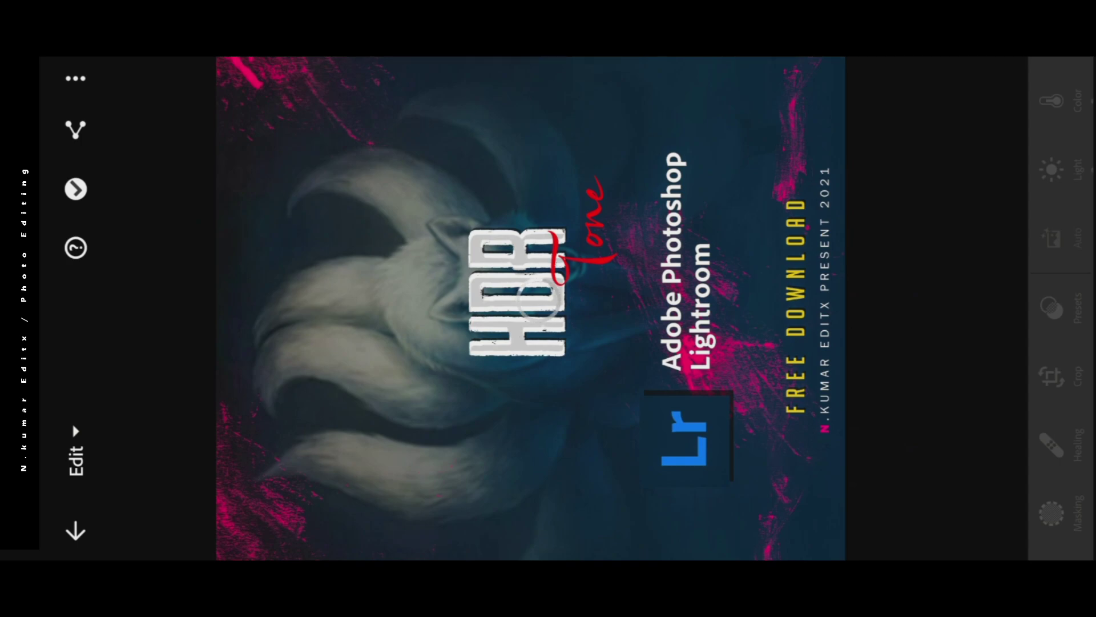
# Step: Copy the HDR tone preset's edit settings and paste them onto the truck photo
pyautogui.click(87, 80)
pyautogui.click(441, 150)
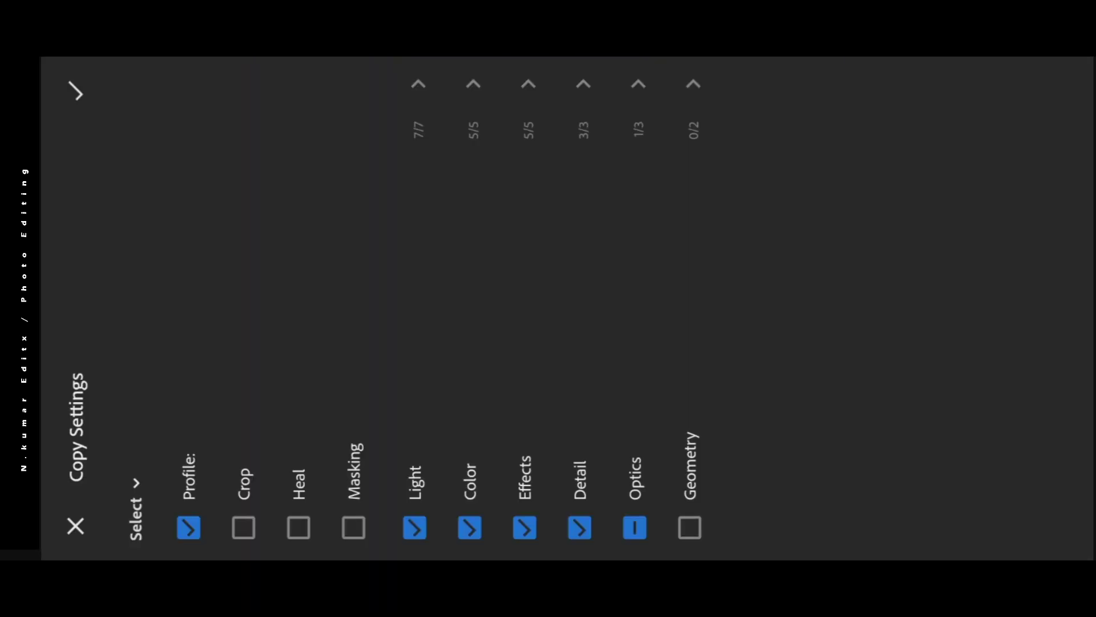
pyautogui.click(76, 91)
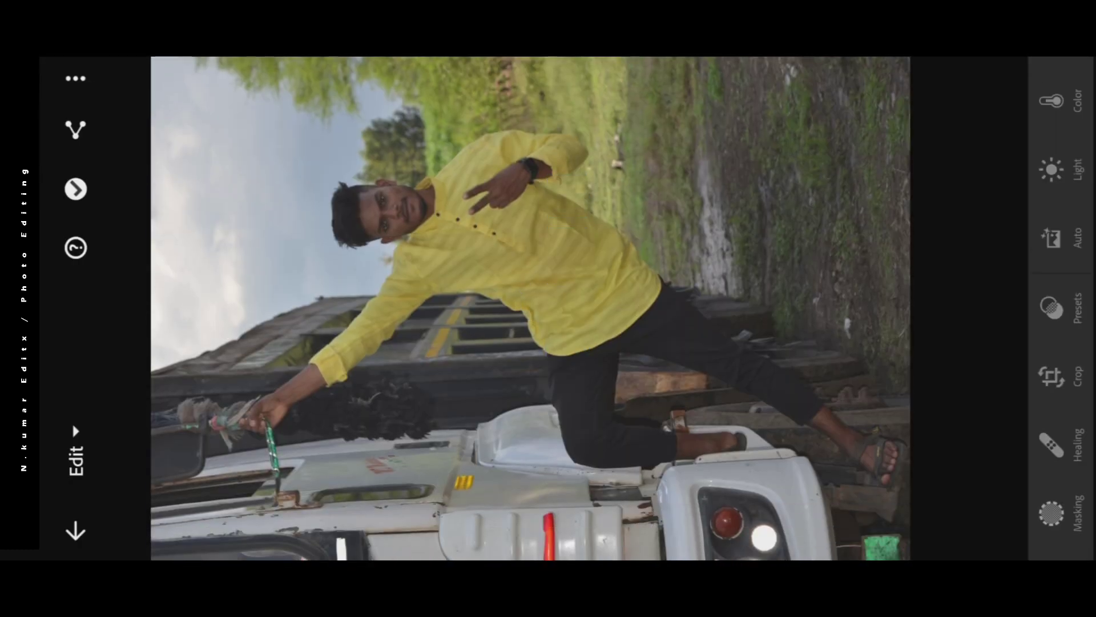
pyautogui.click(76, 78)
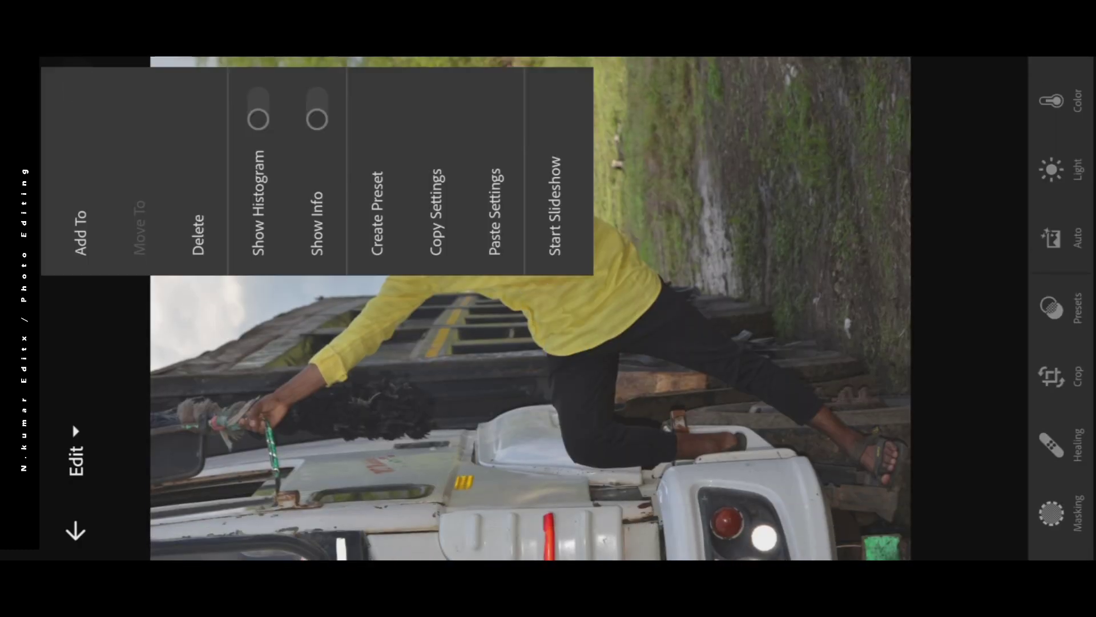
pyautogui.click(498, 153)
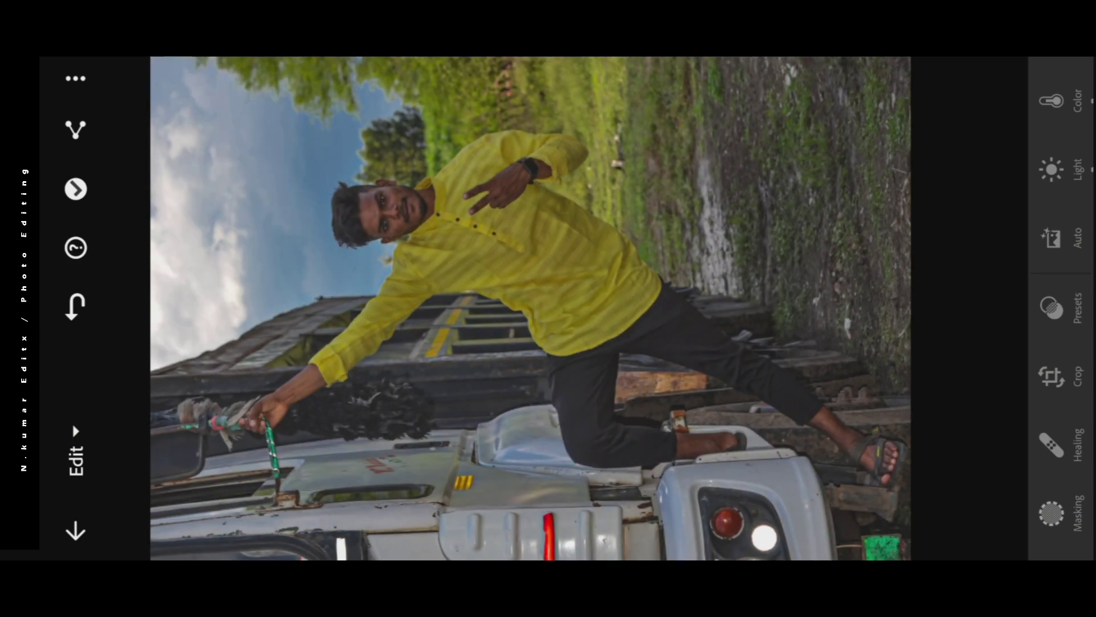
# Step: Export the graded man-on-truck photo from Lightroom
pyautogui.click(76, 130)
pyautogui.click(1051, 485)
pyautogui.click(76, 94)
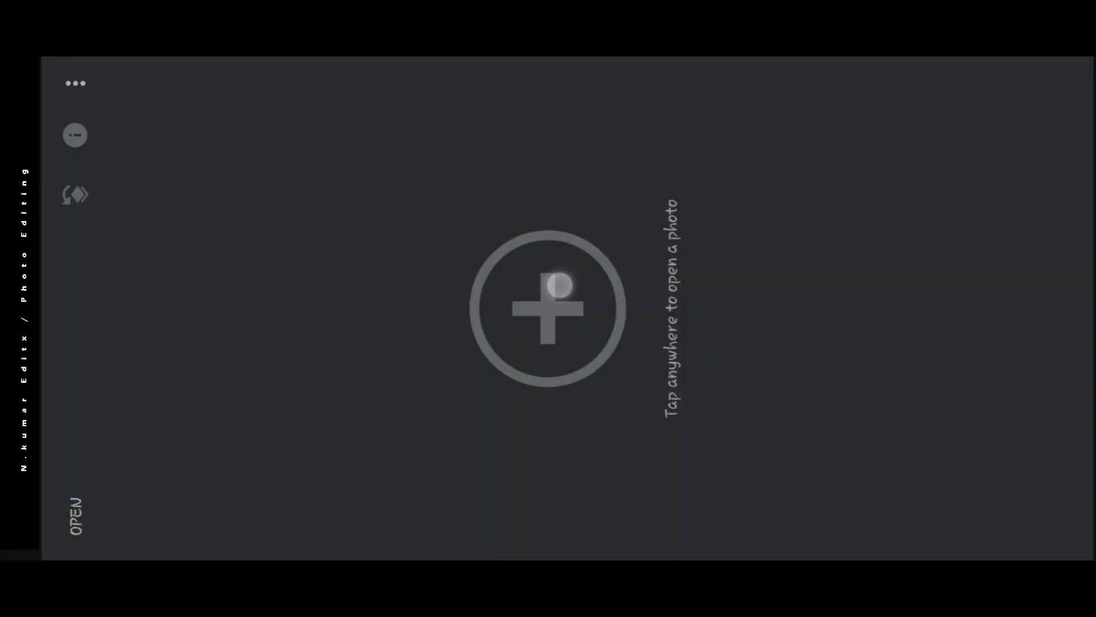
# Step: Load the graded man-on-truck photo from the gallery and show Snapseed's tools list
pyautogui.click(560, 285)
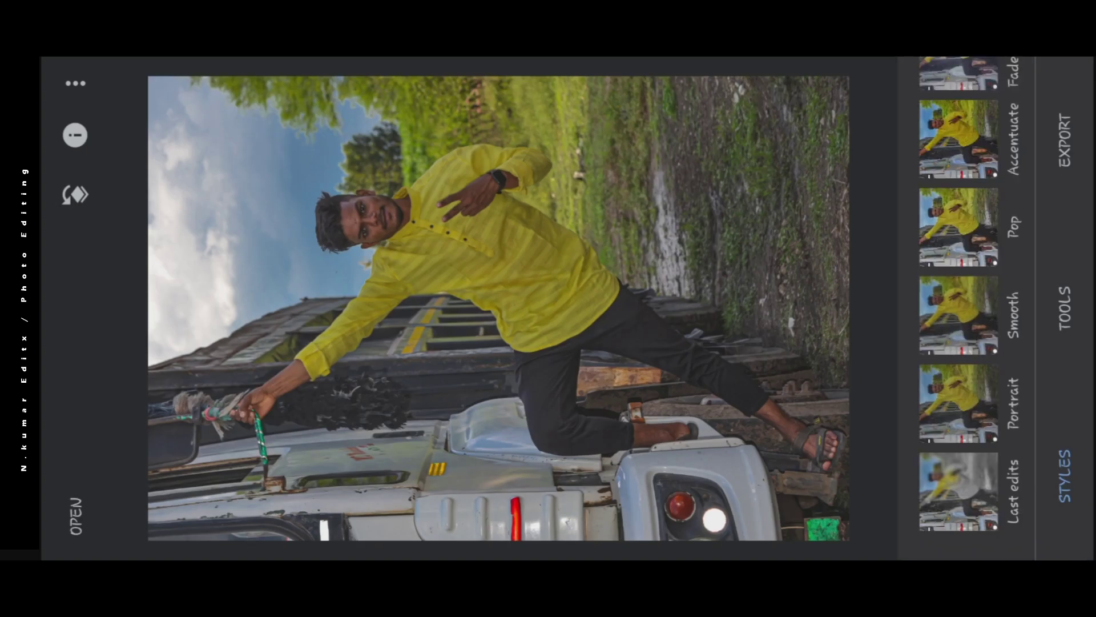
pyautogui.click(1065, 308)
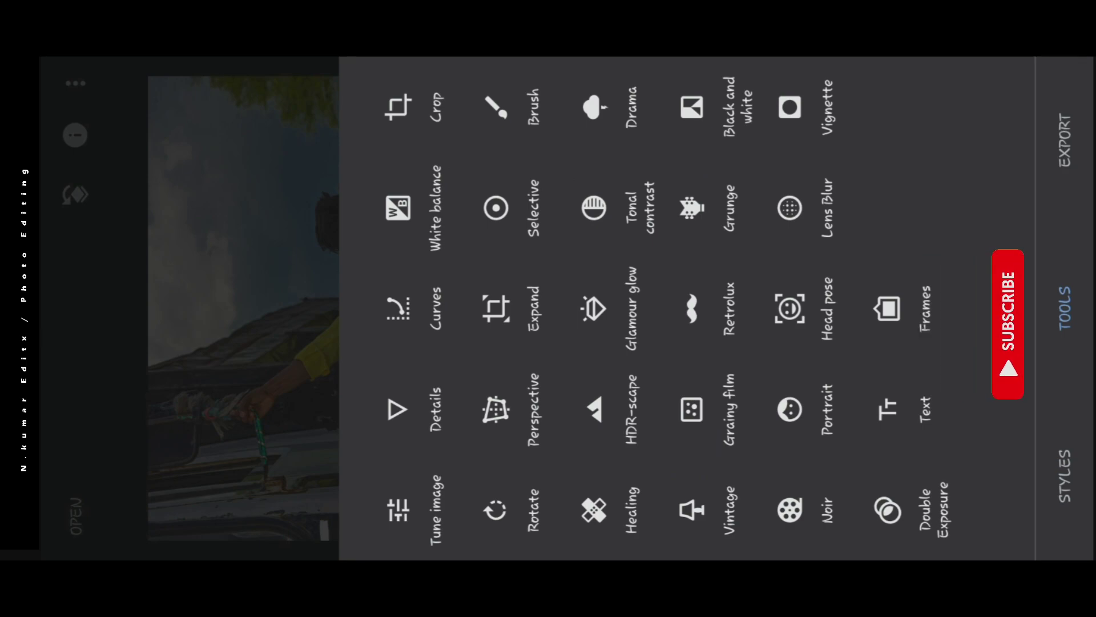
# Step: Apply HDR-scape in People style with filter strength +73 and brightness +19
pyautogui.click(594, 409)
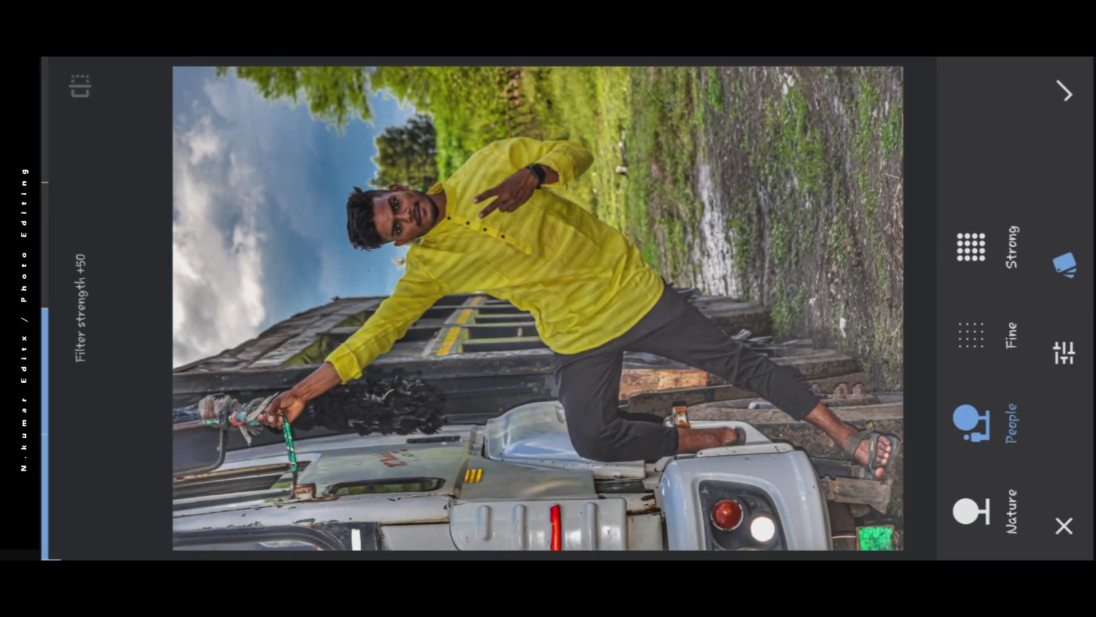
pyautogui.click(987, 516)
pyautogui.click(970, 420)
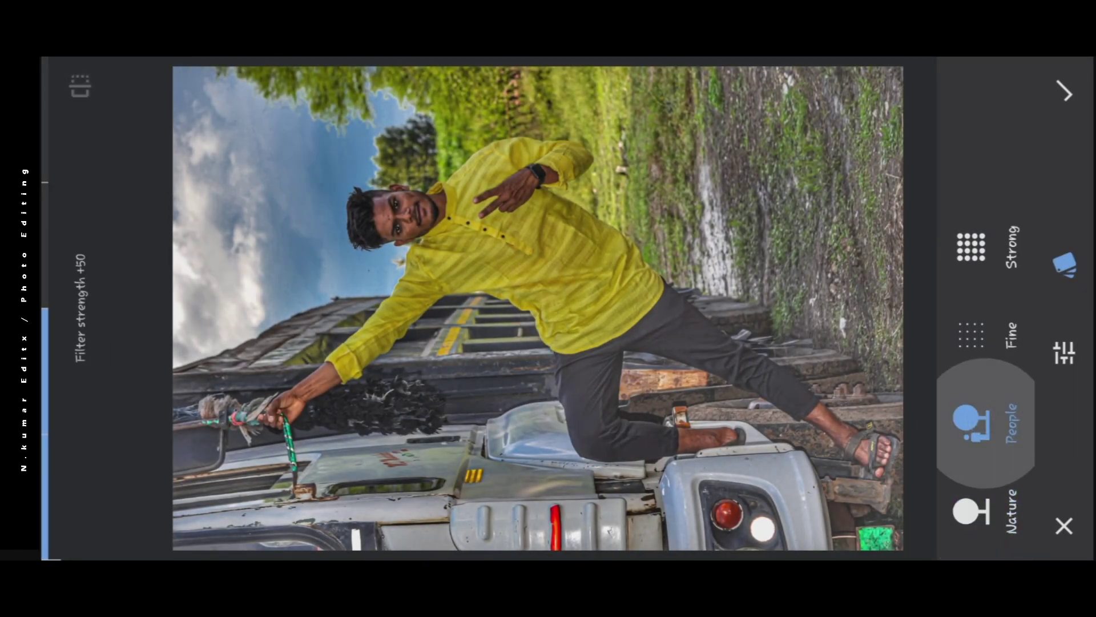
pyautogui.click(978, 325)
pyautogui.click(973, 226)
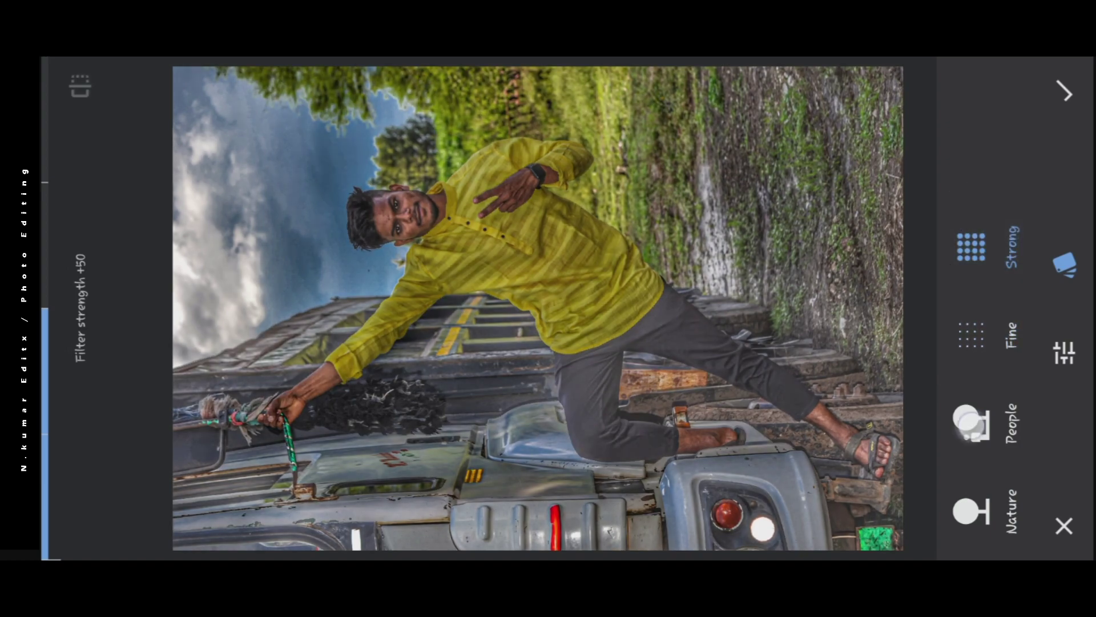
pyautogui.click(971, 421)
pyautogui.moveTo(785, 321)
pyautogui.mouseDown()
pyautogui.moveTo(764, 108)
pyautogui.moveTo(764, 214)
pyautogui.mouseUp()
pyautogui.click(1064, 264)
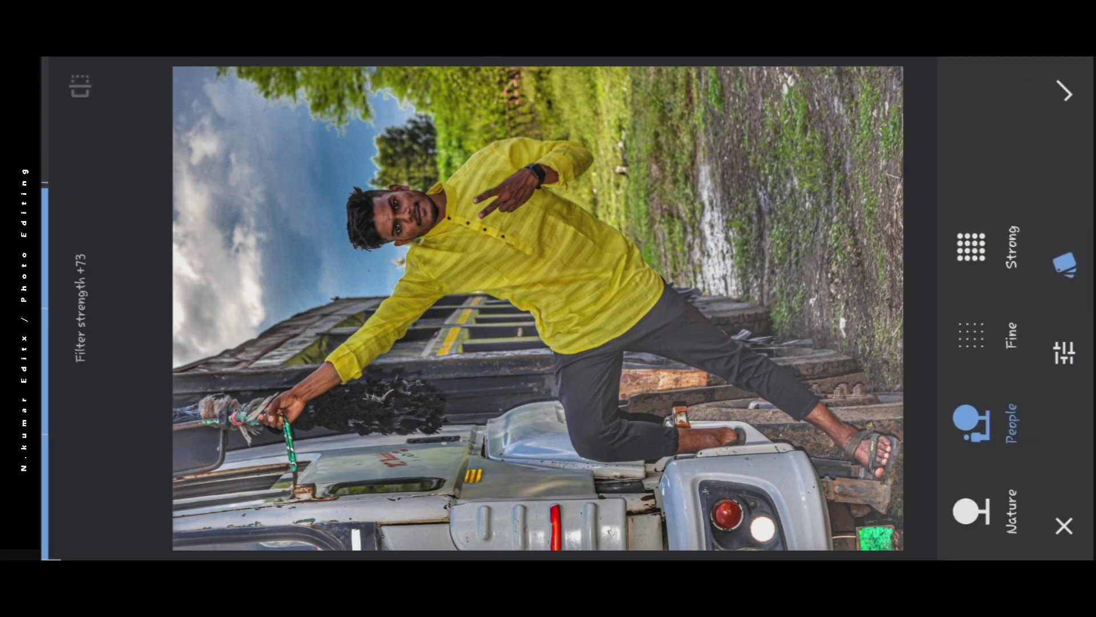
pyautogui.moveTo(902, 209)
pyautogui.mouseDown()
pyautogui.moveTo(828, 218)
pyautogui.moveTo(827, 232)
pyautogui.moveTo(820, 218)
pyautogui.moveTo(831, 240)
pyautogui.mouseUp()
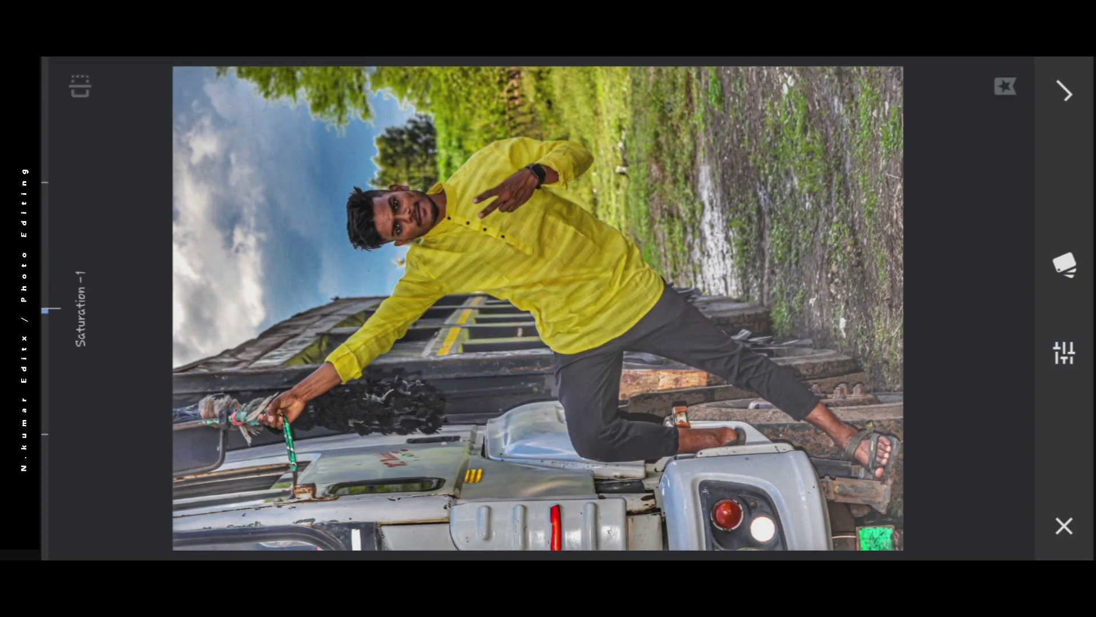
pyautogui.click(1065, 91)
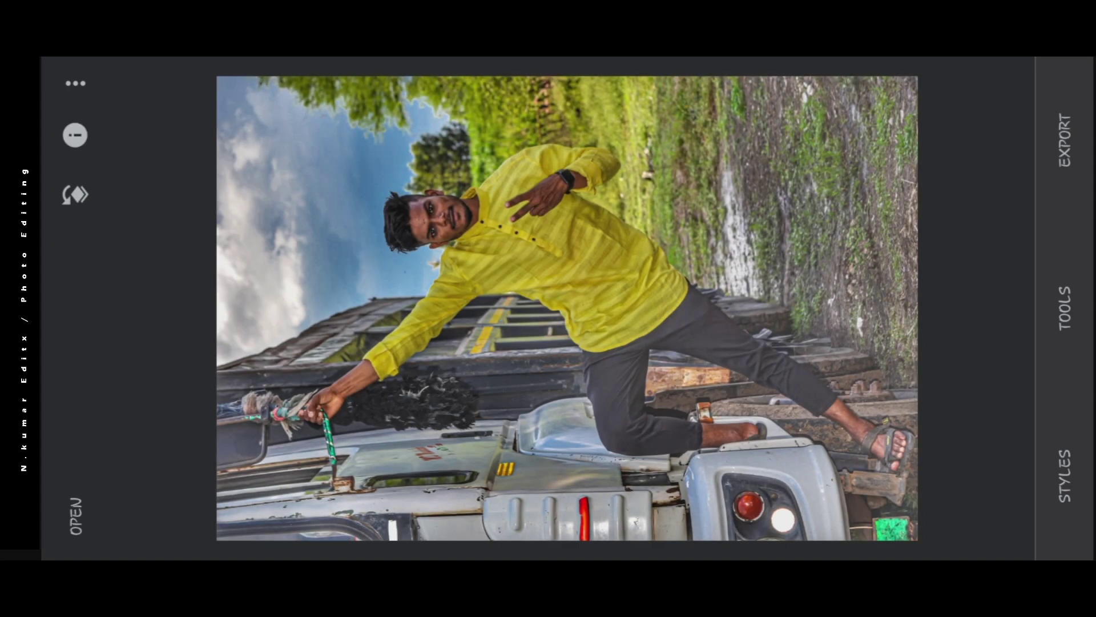
# Step: Add Selective control points brightening the man's face and a nearby area
pyautogui.click(1064, 308)
pyautogui.click(497, 208)
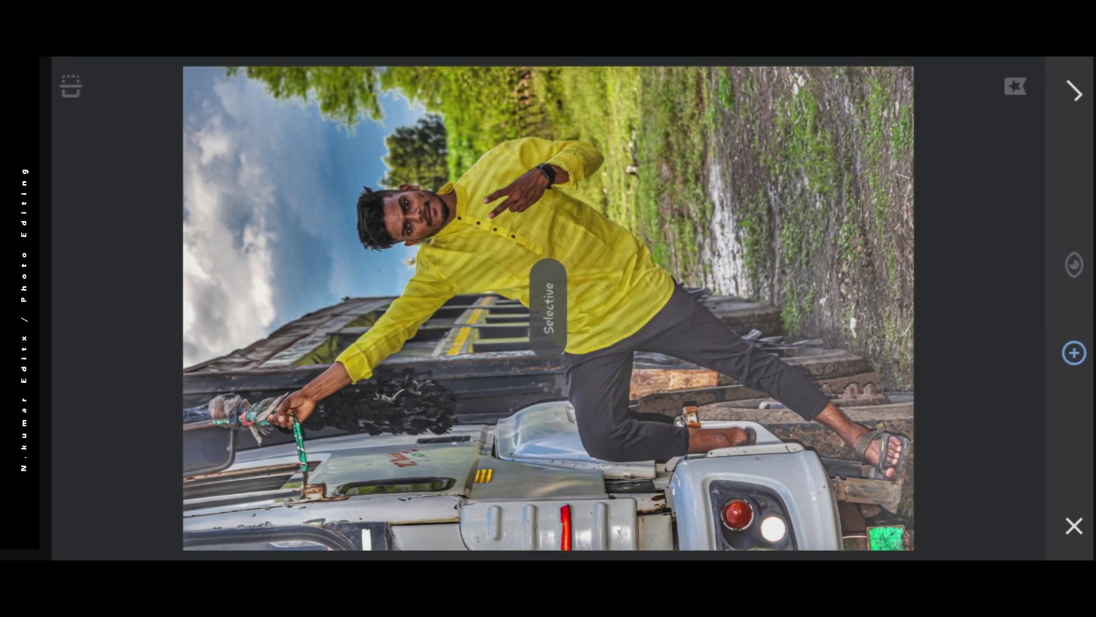
pyautogui.moveTo(420, 196); pyautogui.dragTo(411, 221)
pyautogui.moveTo(685, 217); pyautogui.dragTo(747, 208)
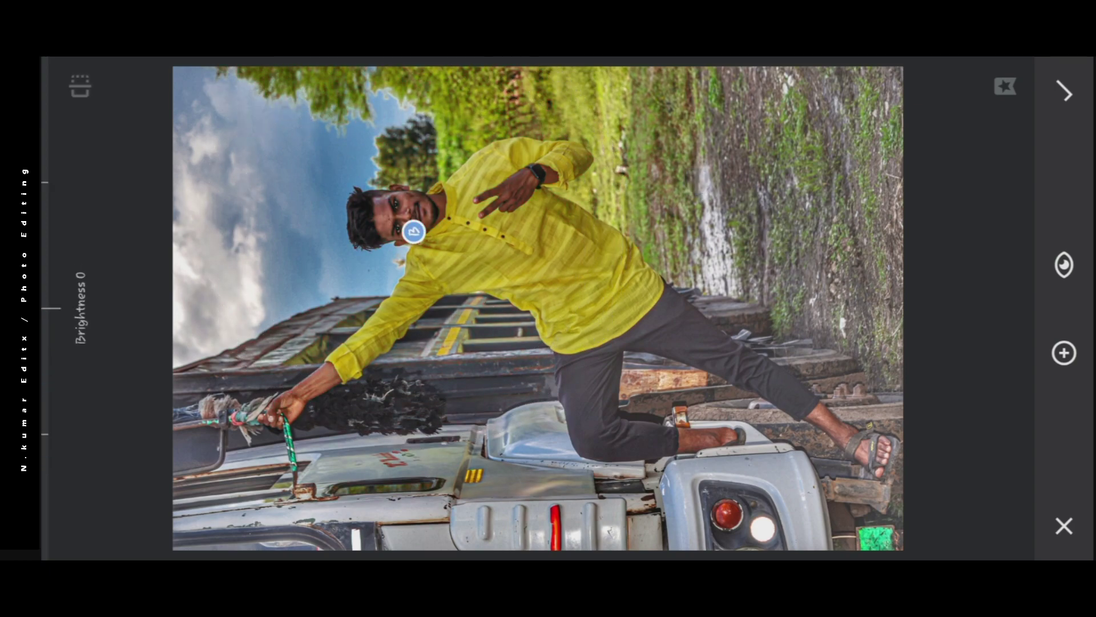
pyautogui.moveTo(761, 269); pyautogui.dragTo(745, 194)
pyautogui.click(1064, 353)
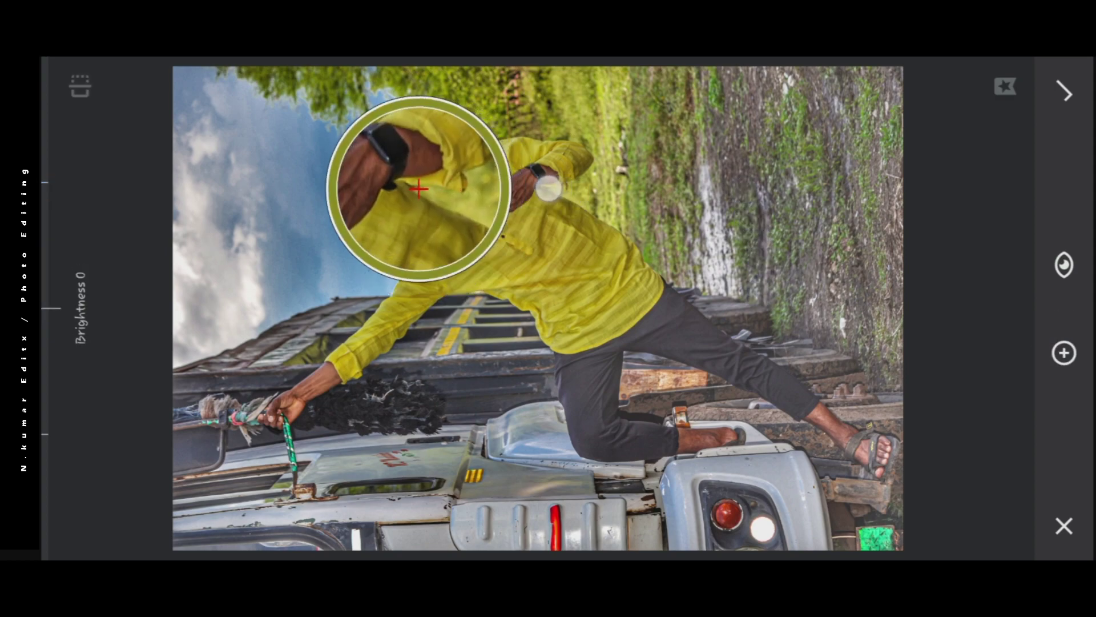
pyautogui.moveTo(549, 184)
pyautogui.mouseDown()
pyautogui.moveTo(521, 191)
pyautogui.moveTo(706, 181)
pyautogui.mouseUp()
pyautogui.moveTo(822, 293); pyautogui.dragTo(807, 193)
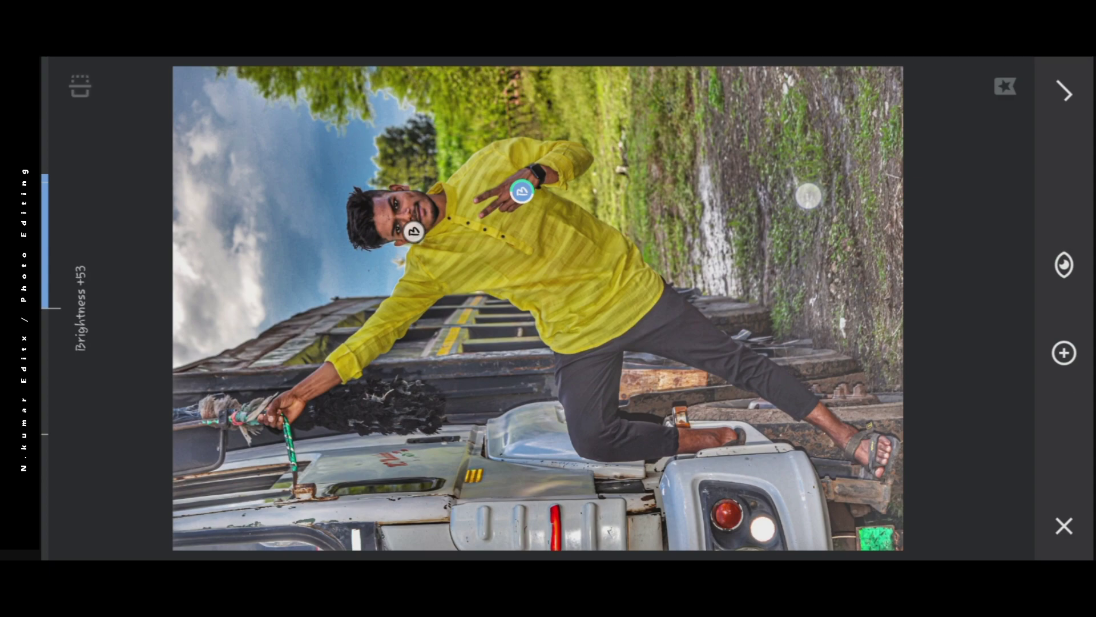
# Step: Add brightening points on the man's hand and chest (+36), then apply the Selective edit
pyautogui.click(1063, 352)
pyautogui.click(334, 383)
pyautogui.moveTo(334, 383); pyautogui.dragTo(302, 390)
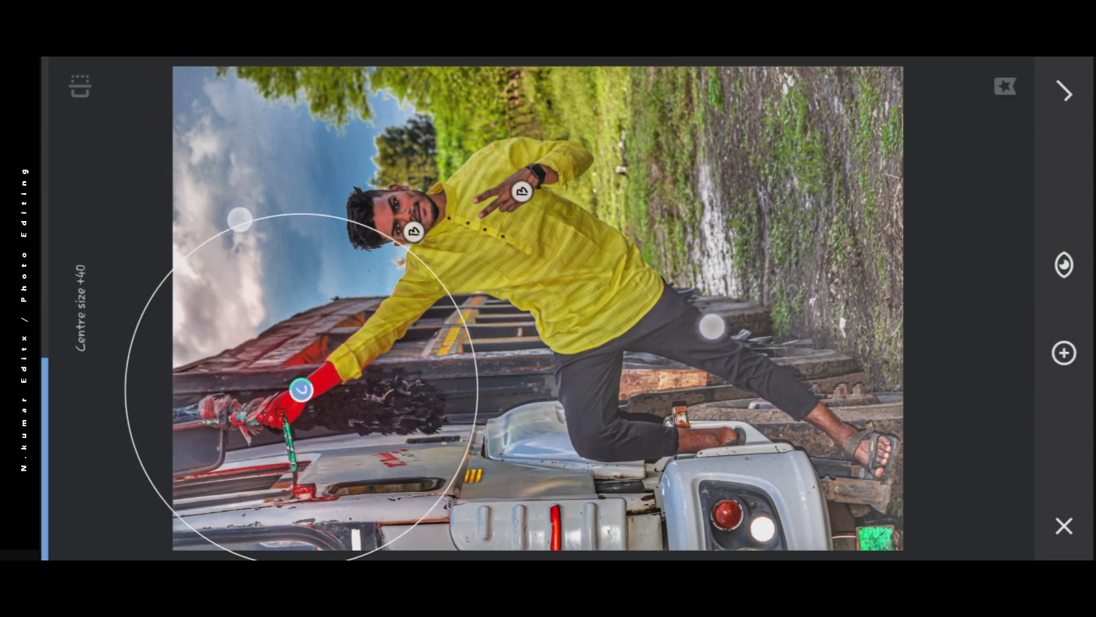
pyautogui.moveTo(766, 348); pyautogui.dragTo(755, 305)
pyautogui.click(1064, 352)
pyautogui.moveTo(440, 160); pyautogui.dragTo(438, 199)
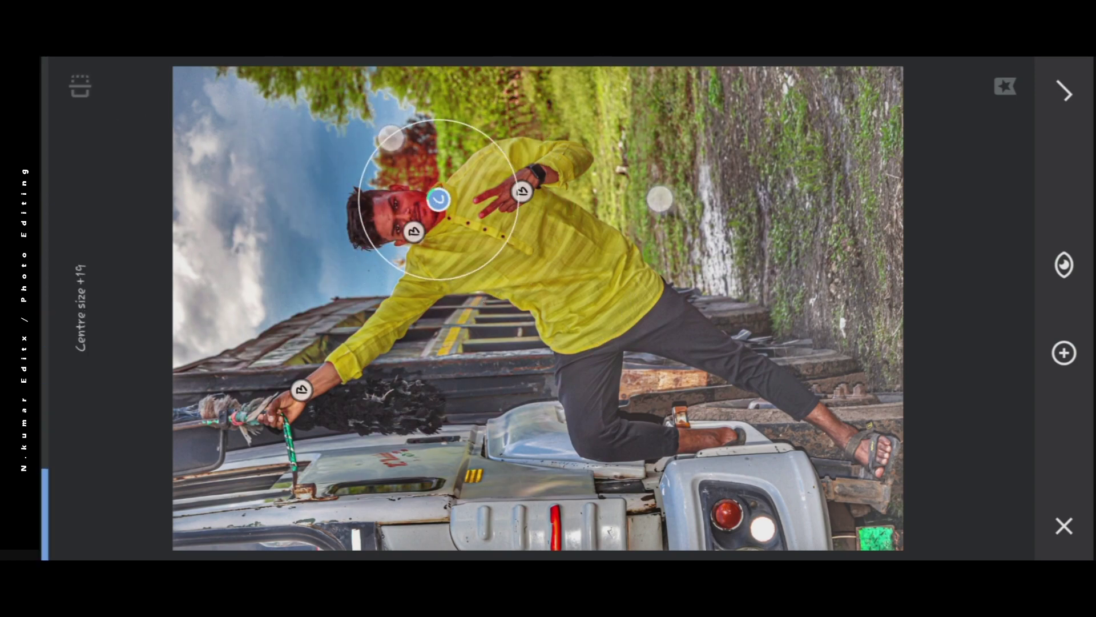
pyautogui.moveTo(809, 234); pyautogui.dragTo(800, 198)
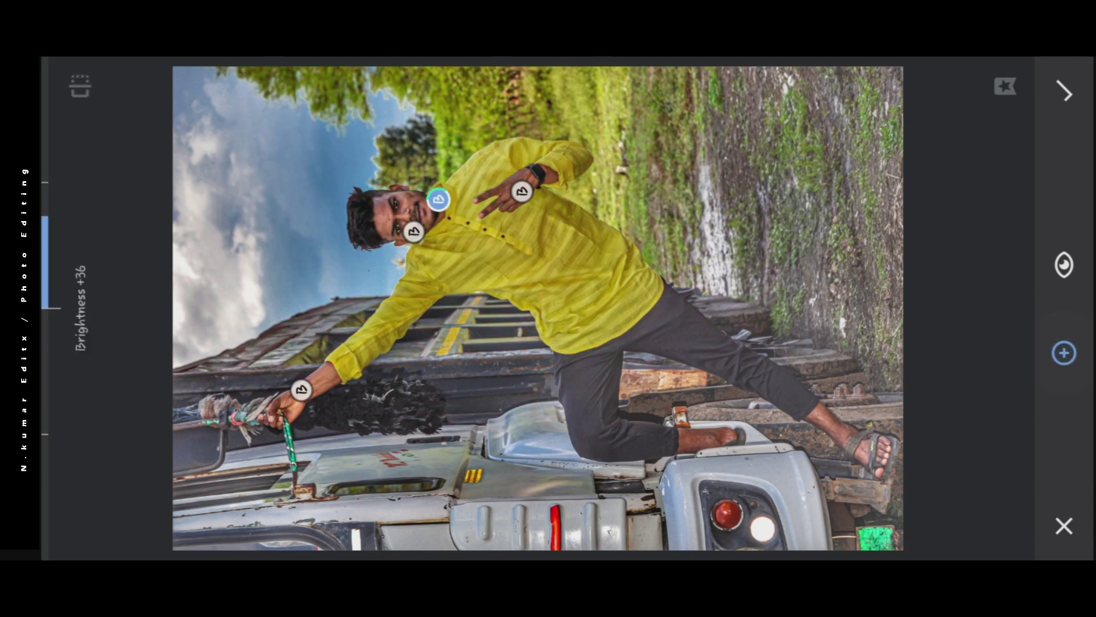
pyautogui.moveTo(554, 225); pyautogui.dragTo(537, 241)
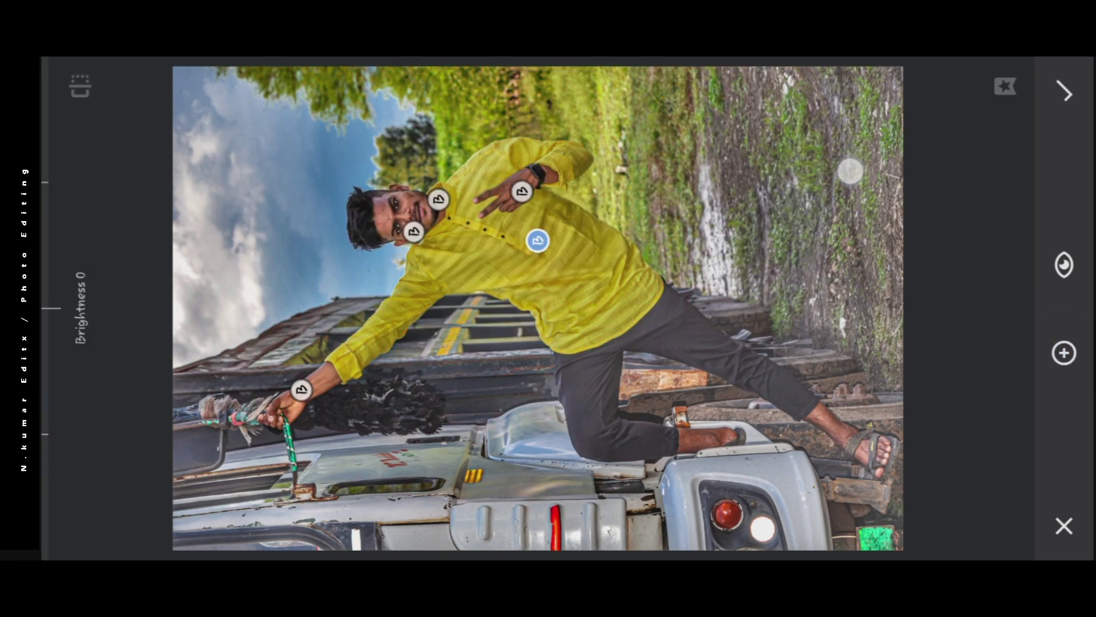
pyautogui.moveTo(850, 171)
pyautogui.mouseDown()
pyautogui.moveTo(845, 223)
pyautogui.moveTo(844, 203)
pyautogui.mouseUp()
pyautogui.click(1065, 92)
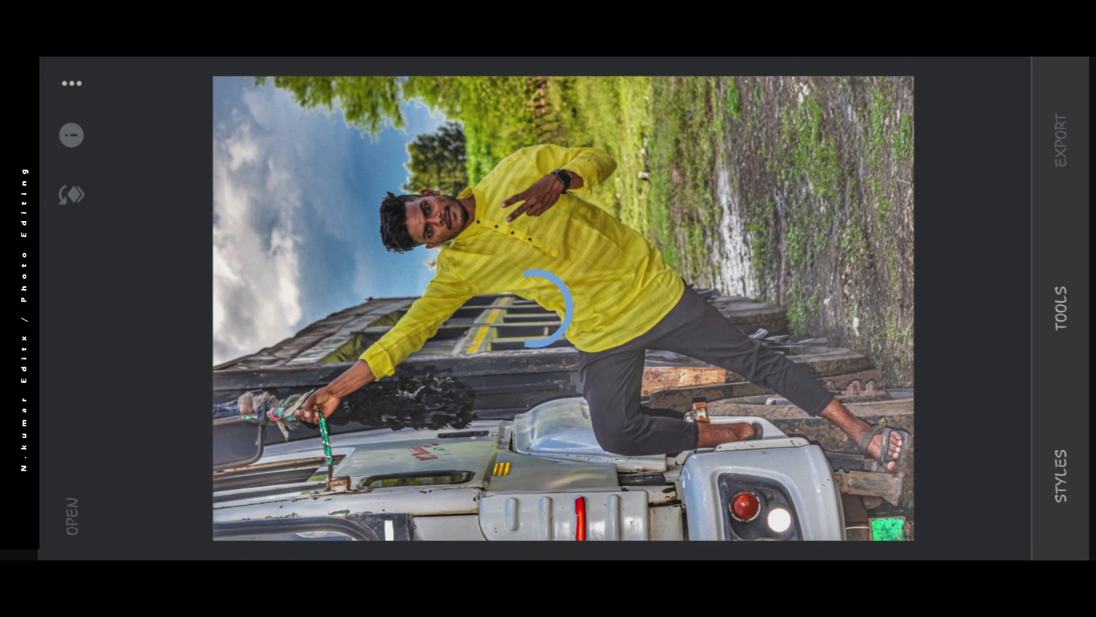
# Step: Save an exported copy of the edited truck photo
pyautogui.click(1065, 140)
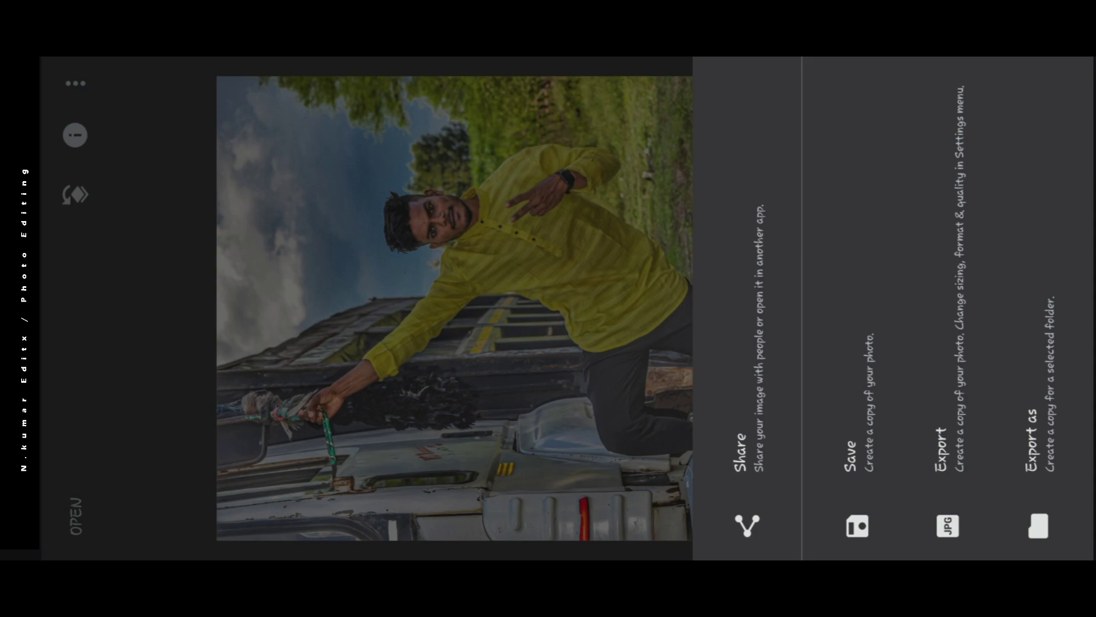
pyautogui.click(858, 526)
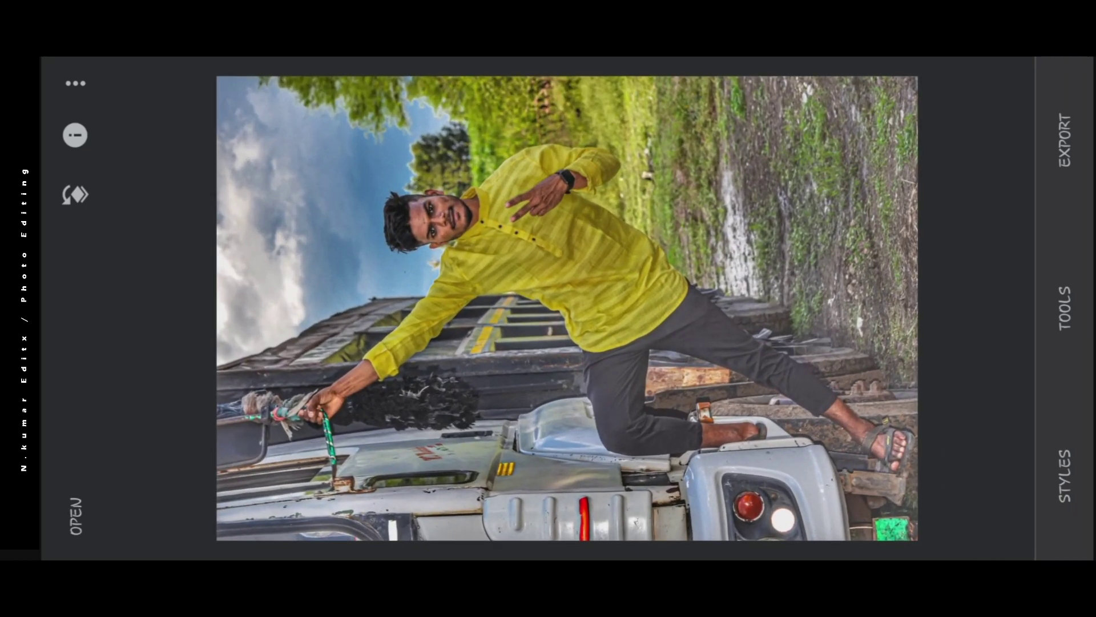
pyautogui.click(1064, 307)
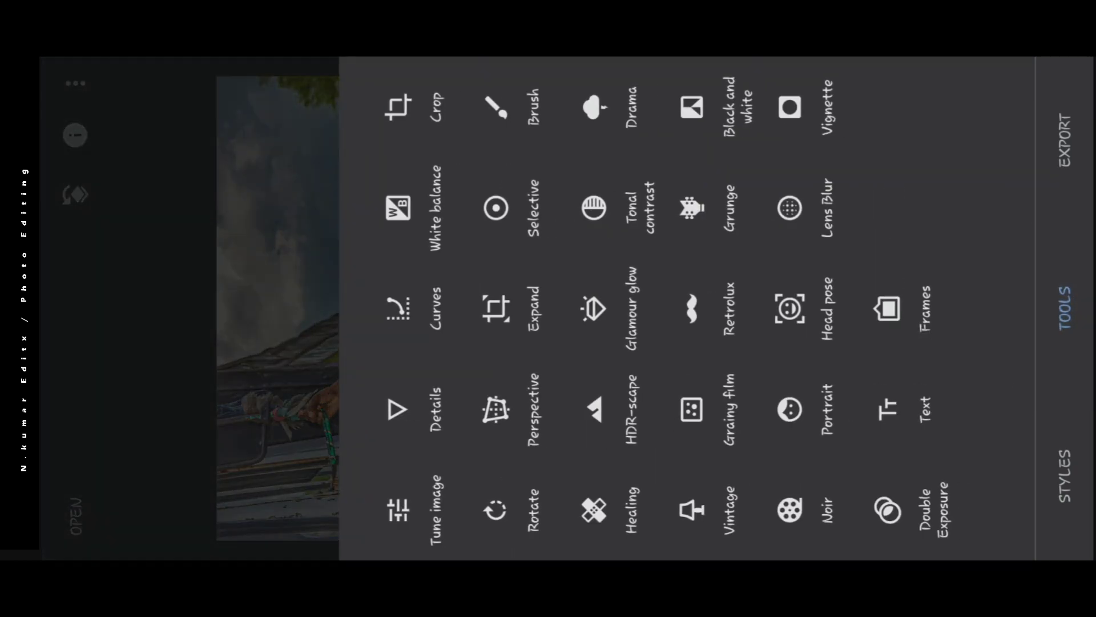
# Step: Heal away the man's hand and arm from the truck photo
pyautogui.click(594, 509)
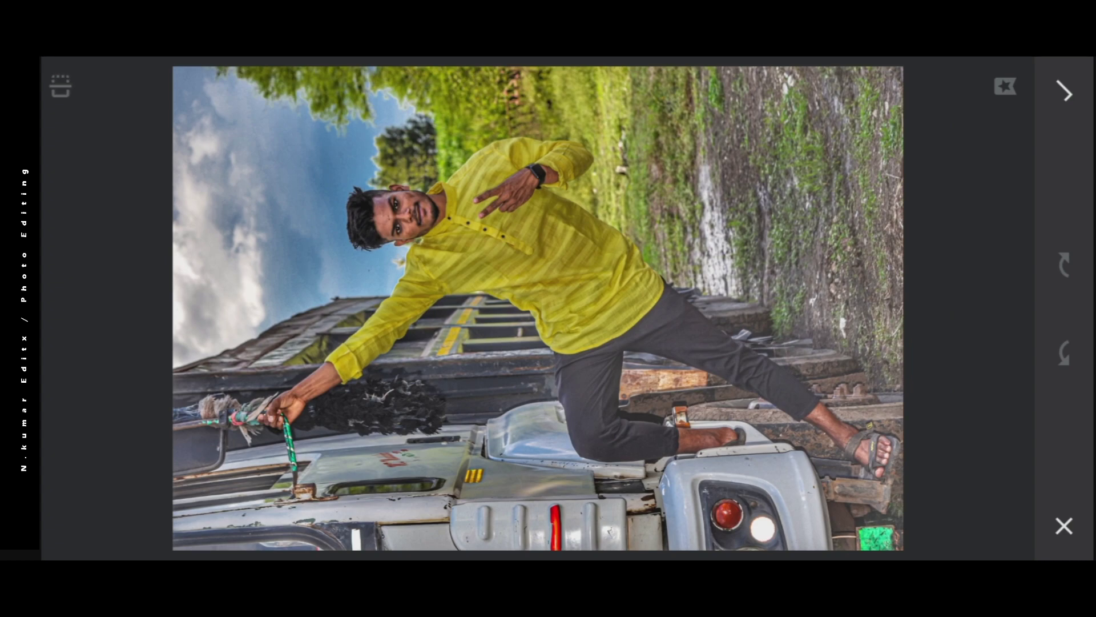
pyautogui.scroll(5, 248, 416)
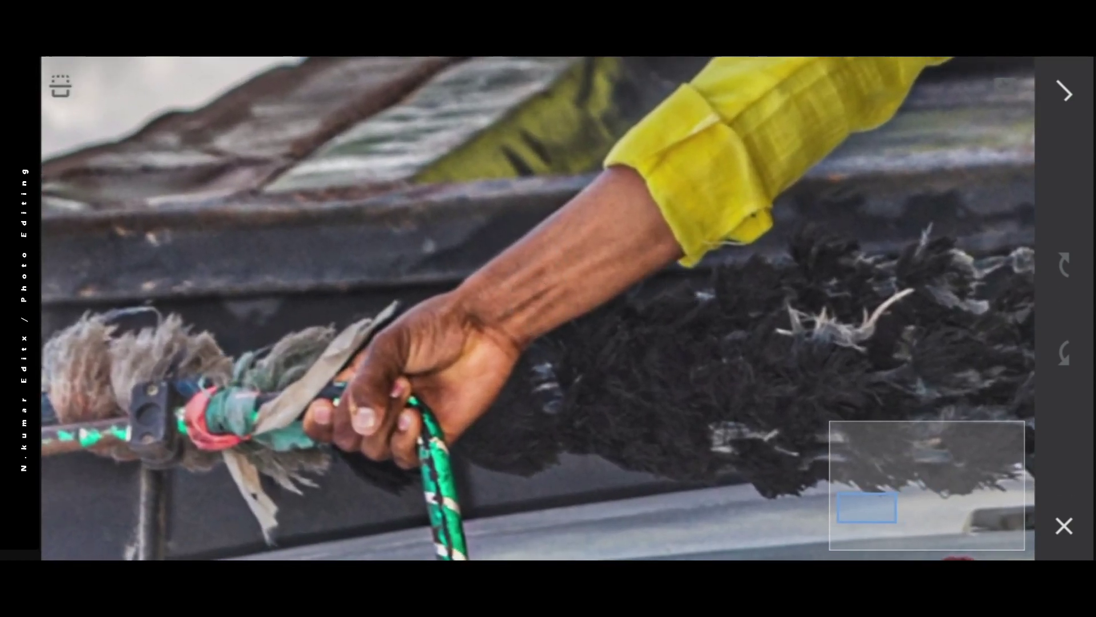
pyautogui.moveTo(429, 308)
pyautogui.mouseDown()
pyautogui.moveTo(639, 181)
pyautogui.moveTo(674, 171)
pyautogui.mouseUp()
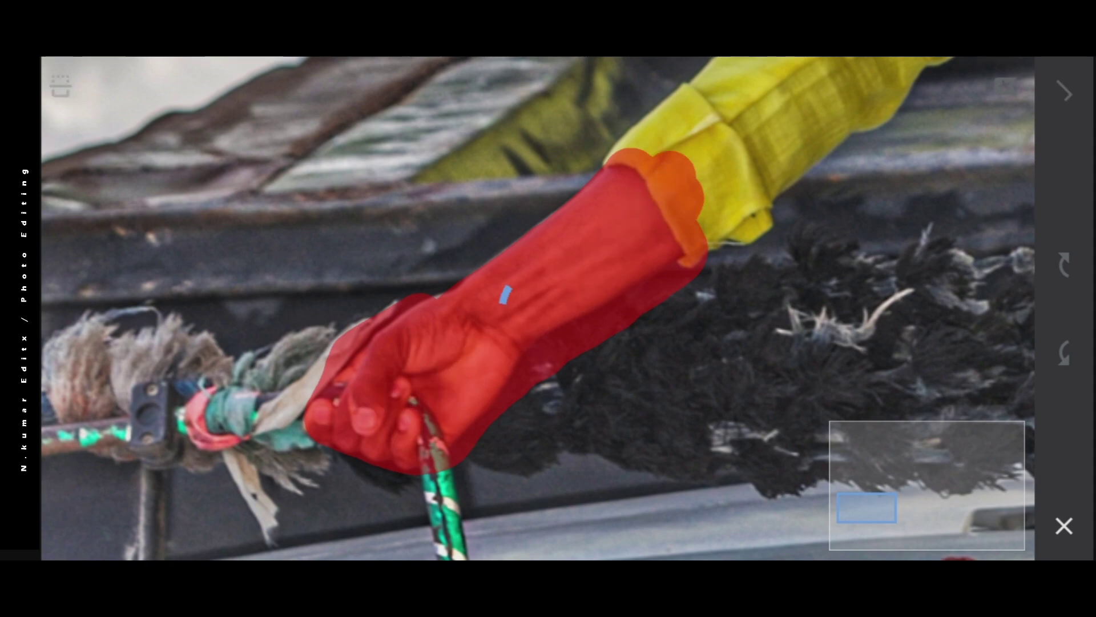
pyautogui.scroll(-5, 548, 308)
pyautogui.moveTo(297, 399)
pyautogui.mouseDown()
pyautogui.moveTo(420, 292)
pyautogui.moveTo(423, 163)
pyautogui.moveTo(465, 151)
pyautogui.moveTo(922, 352)
pyautogui.moveTo(809, 309)
pyautogui.moveTo(954, 472)
pyautogui.moveTo(700, 331)
pyautogui.mouseUp()
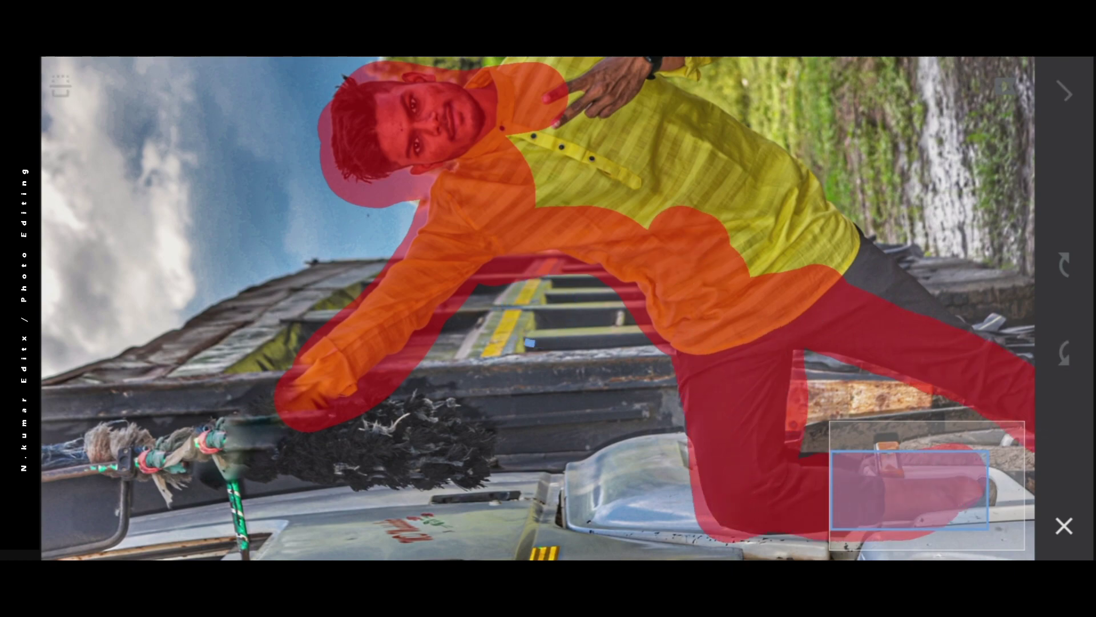
# Step: Heal away the leftover leg, foot and yellow shirt, then reset the zoom
pyautogui.scroll(3, 538, 308)
pyautogui.moveTo(539, 274); pyautogui.dragTo(519, 308)
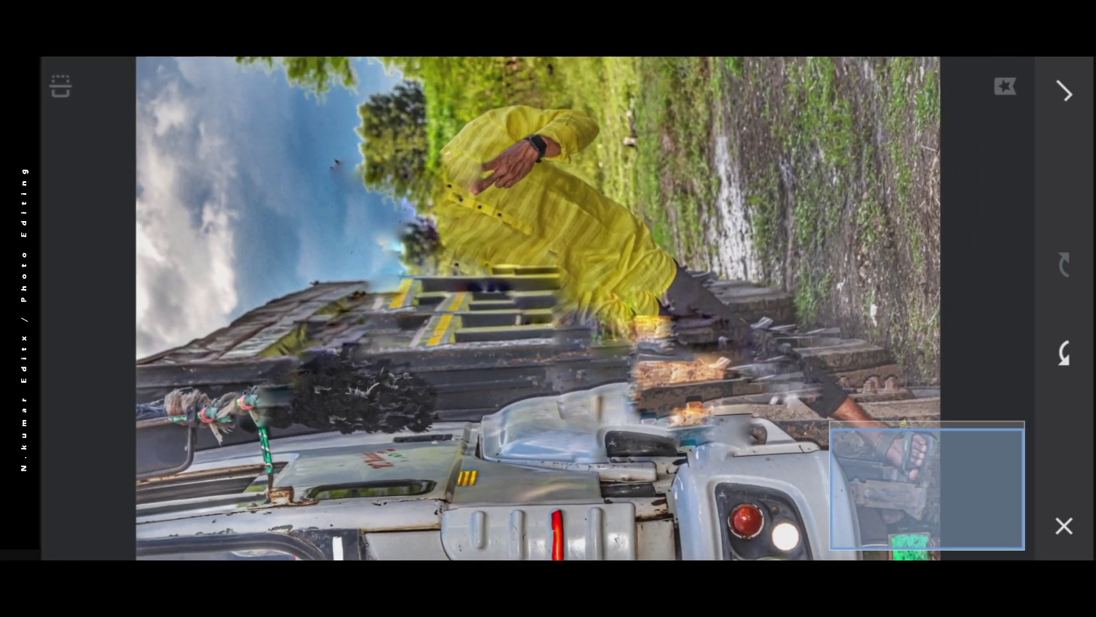
pyautogui.scroll(2, 538, 261)
pyautogui.moveTo(656, 320)
pyautogui.mouseDown()
pyautogui.moveTo(678, 313)
pyautogui.moveTo(343, 115)
pyautogui.moveTo(418, 136)
pyautogui.mouseUp()
pyautogui.scroll(-3, 538, 309)
pyautogui.moveTo(628, 285)
pyautogui.mouseDown()
pyautogui.moveTo(558, 208)
pyautogui.moveTo(512, 232)
pyautogui.moveTo(539, 305)
pyautogui.mouseUp()
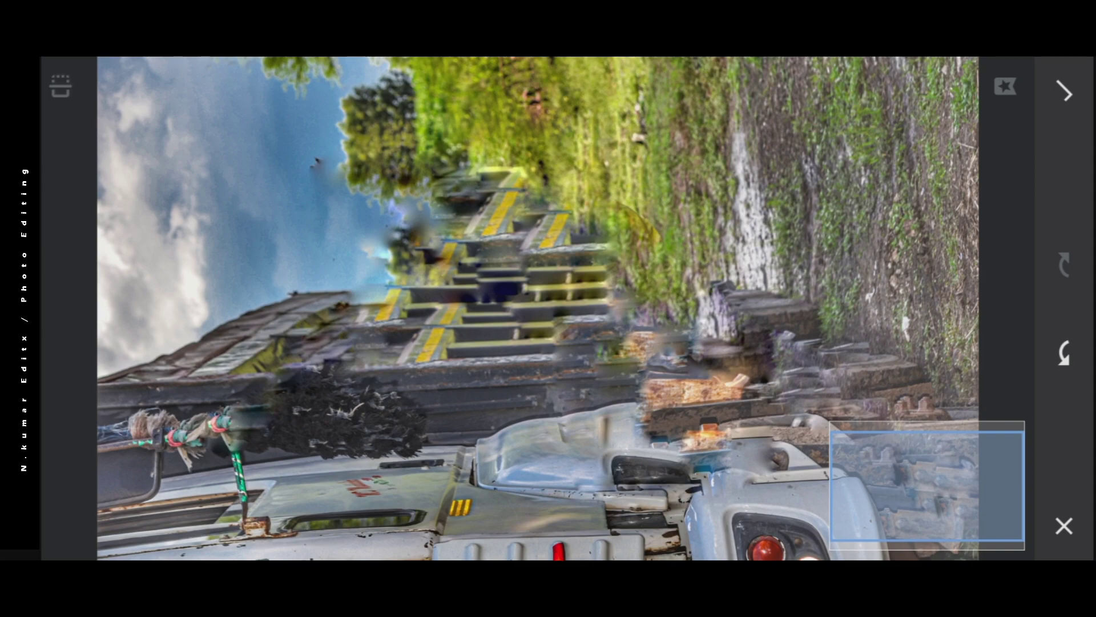
pyautogui.doubleClick(309, 166)
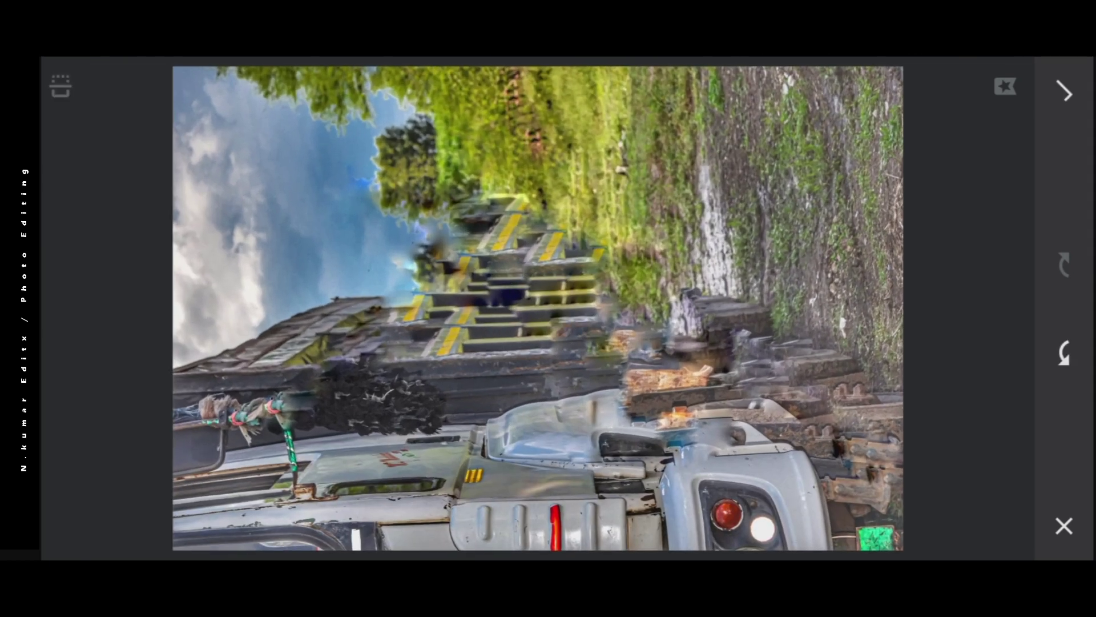
# Step: Keep the healed result and add a second HDR-scape pass at strength +15
pyautogui.click(1065, 92)
pyautogui.click(573, 312)
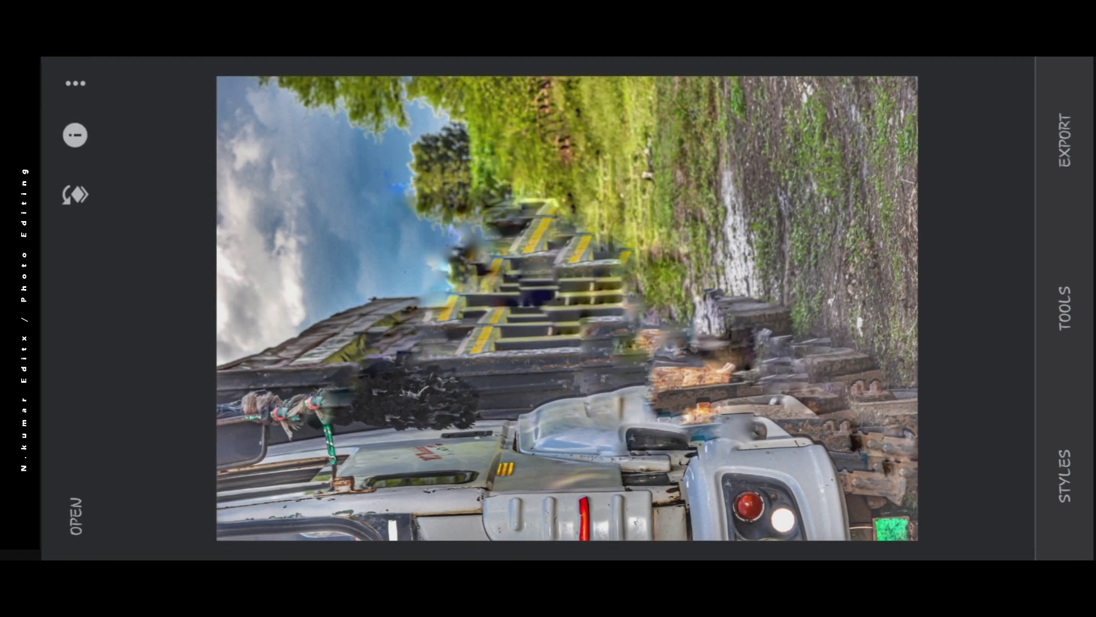
pyautogui.click(1065, 309)
pyautogui.click(588, 403)
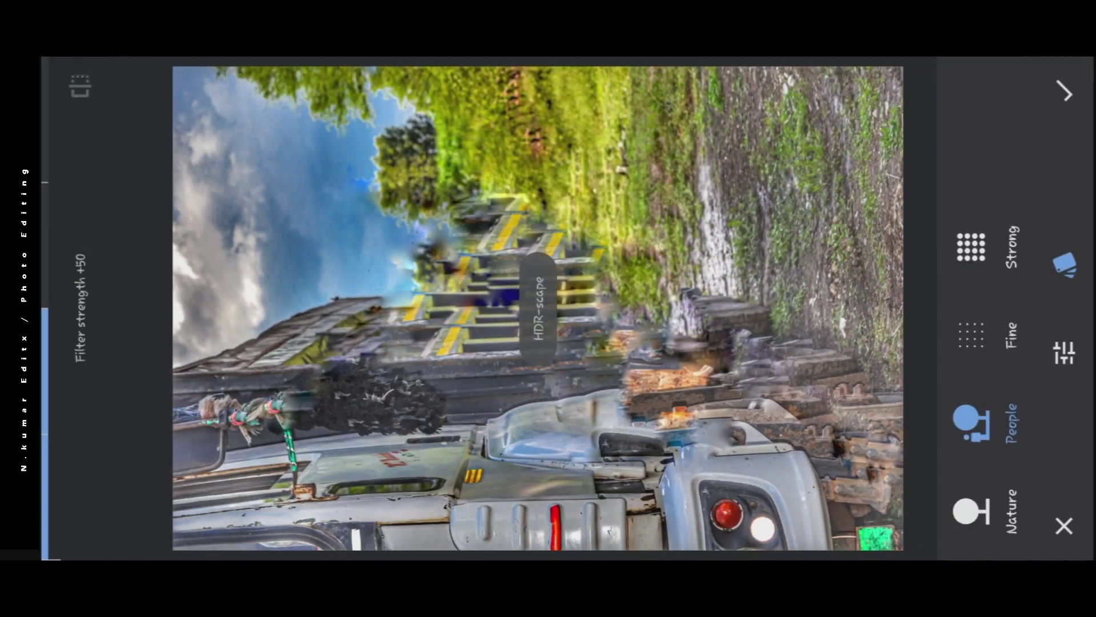
pyautogui.moveTo(812, 165); pyautogui.dragTo(824, 284)
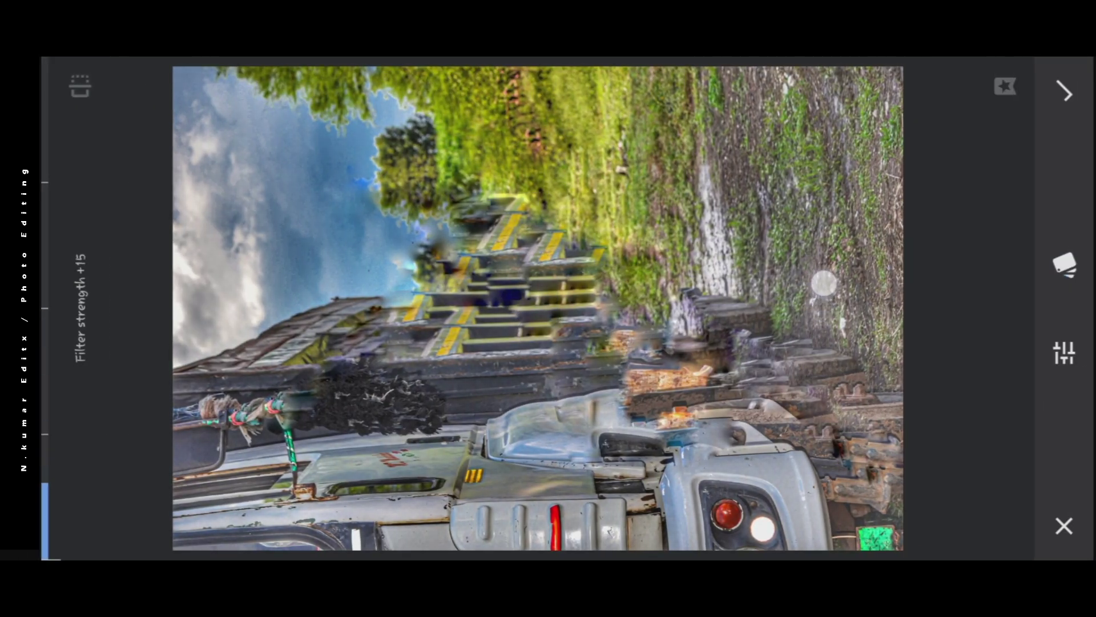
pyautogui.click(1065, 91)
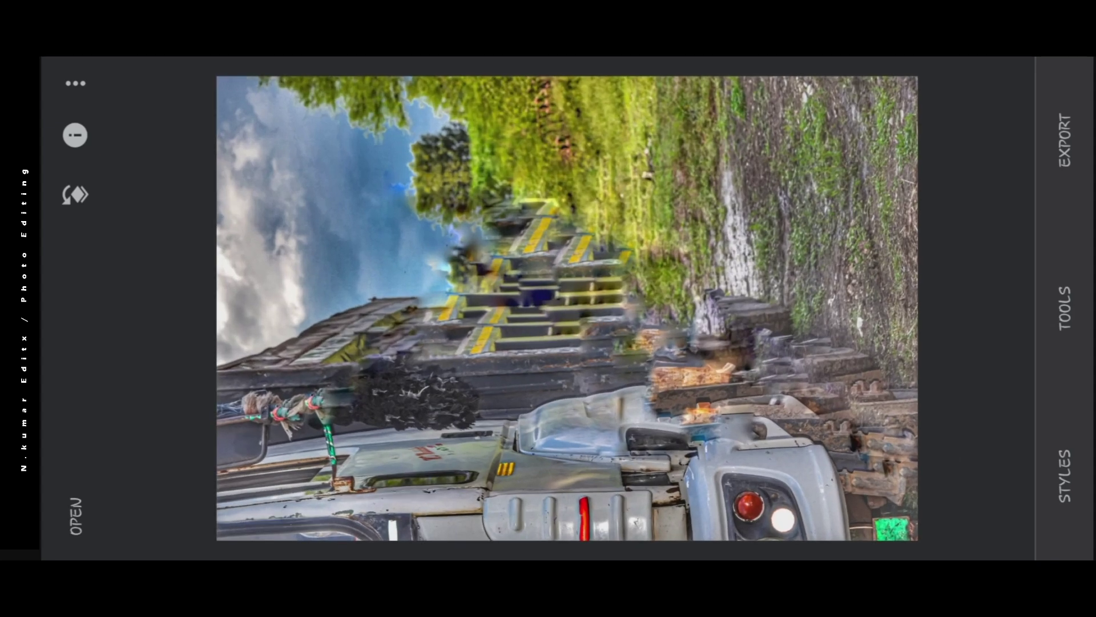
pyautogui.click(1065, 297)
# Step: Blur the background with a near-horizontal linear Lens Blur at +65 centred on the truck
pyautogui.click(790, 208)
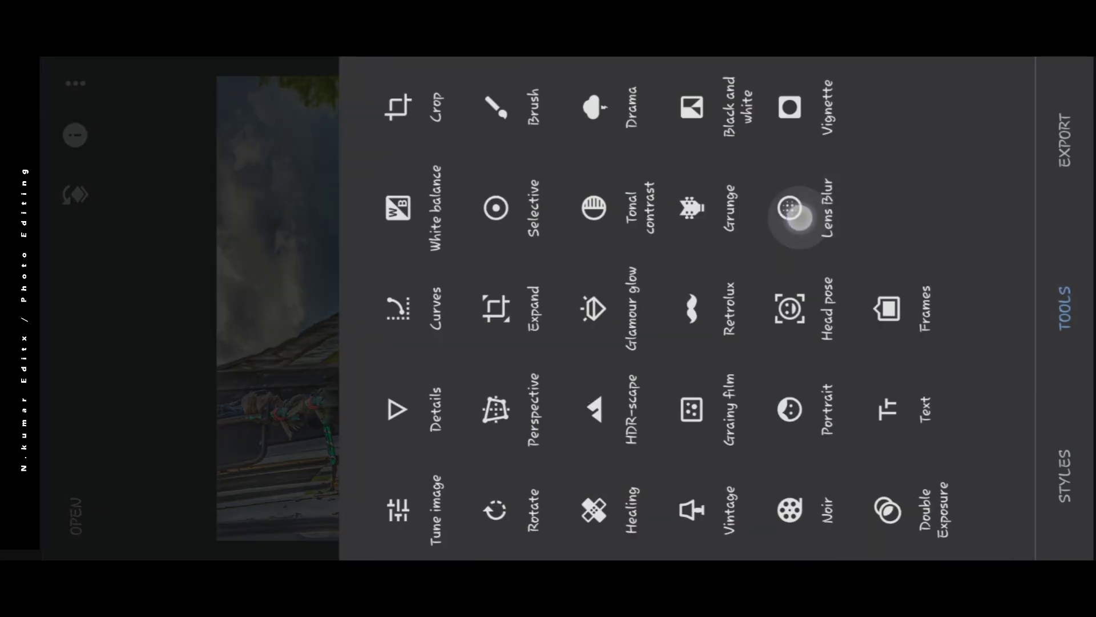
pyautogui.click(1064, 392)
pyautogui.moveTo(730, 245); pyautogui.dragTo(791, 375)
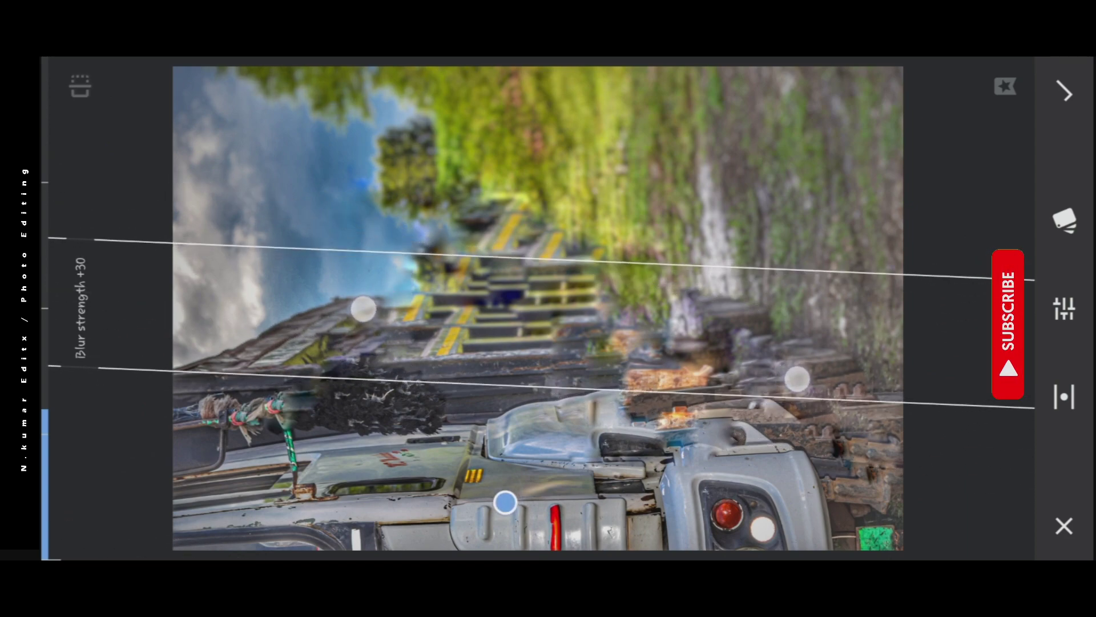
pyautogui.moveTo(917, 244)
pyautogui.mouseDown()
pyautogui.moveTo(916, 189)
pyautogui.moveTo(916, 210)
pyautogui.mouseUp()
pyautogui.moveTo(443, 298); pyautogui.dragTo(438, 301)
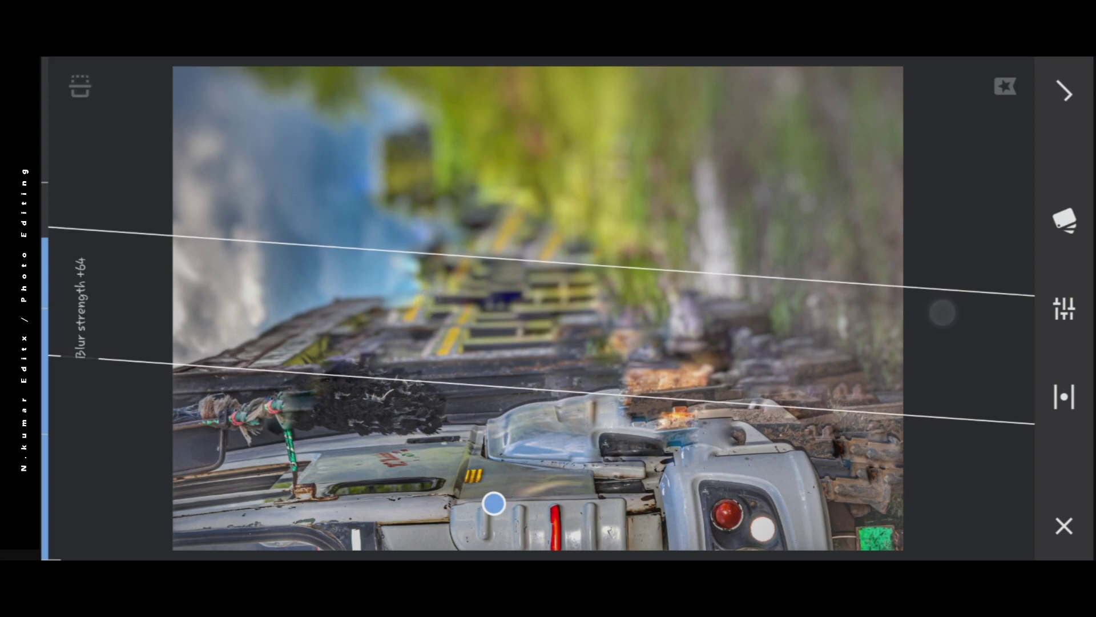
pyautogui.moveTo(494, 504); pyautogui.dragTo(475, 505)
pyautogui.moveTo(931, 174); pyautogui.dragTo(919, 217)
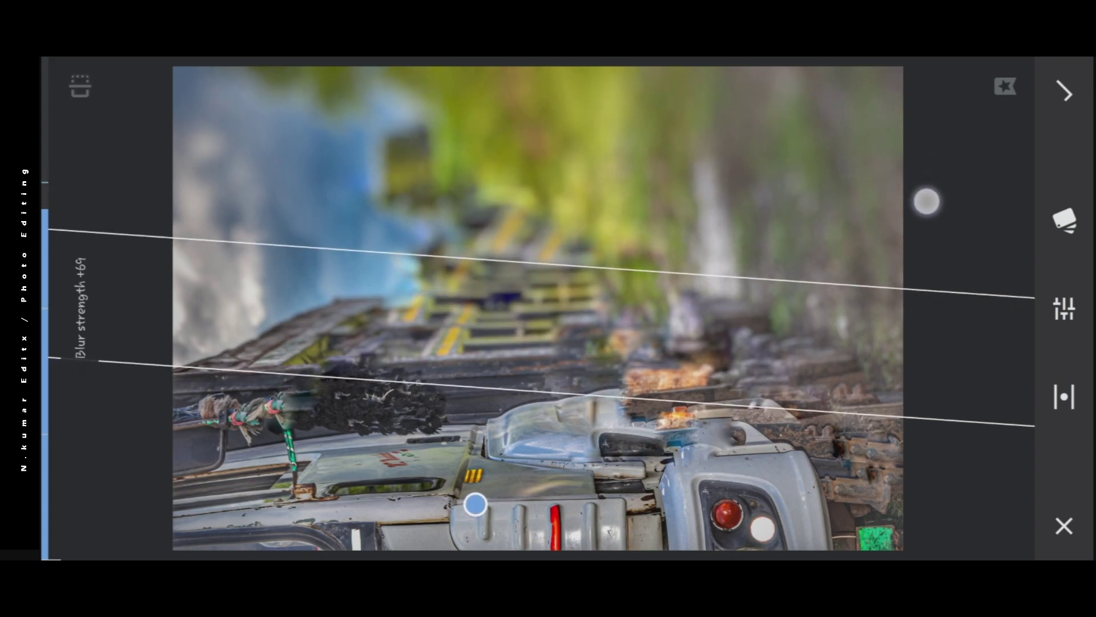
pyautogui.click(1065, 92)
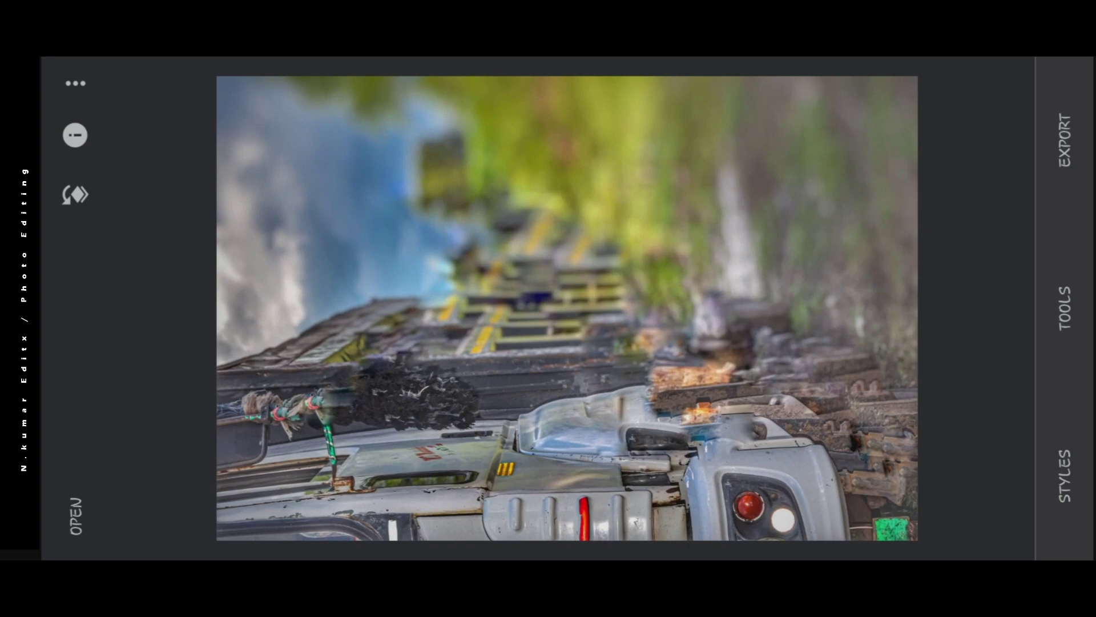
pyautogui.click(1065, 308)
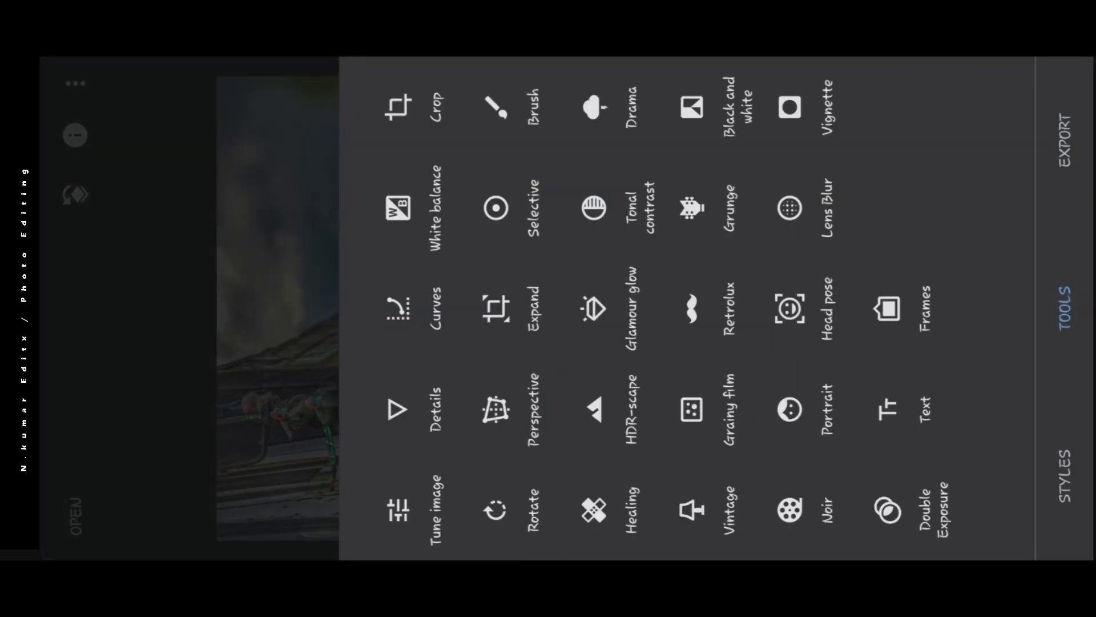
pyautogui.click(594, 107)
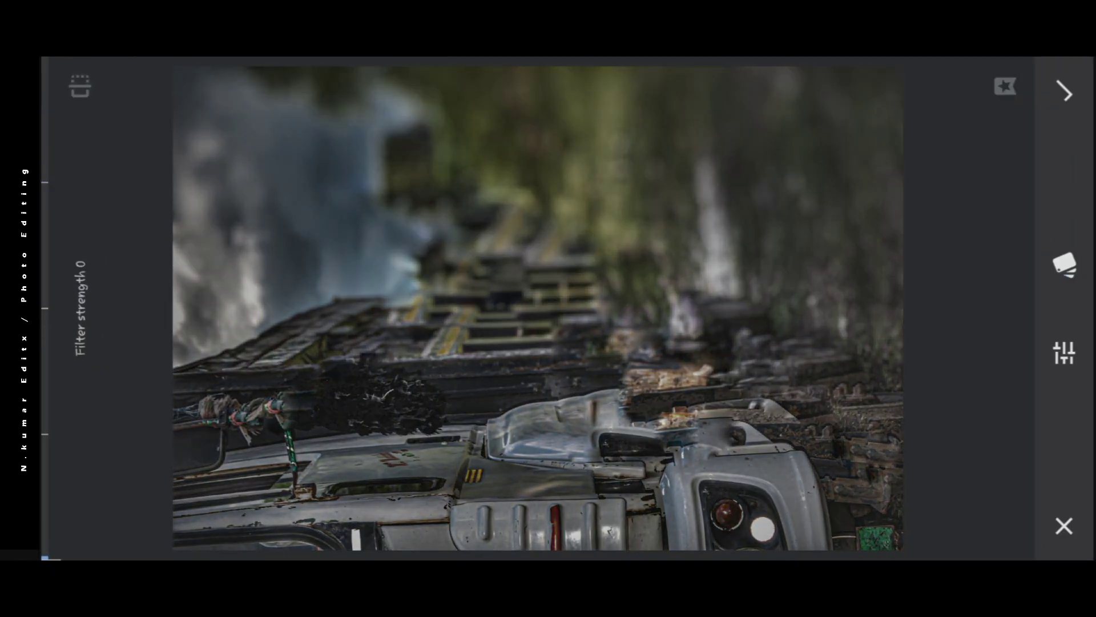
# Step: Apply the Drama 2 style to the blurred truck photo
pyautogui.click(1065, 265)
pyautogui.click(972, 103)
pyautogui.moveTo(819, 166)
pyautogui.mouseDown()
pyautogui.moveTo(827, 195)
pyautogui.moveTo(794, 164)
pyautogui.moveTo(820, 176)
pyautogui.mouseUp()
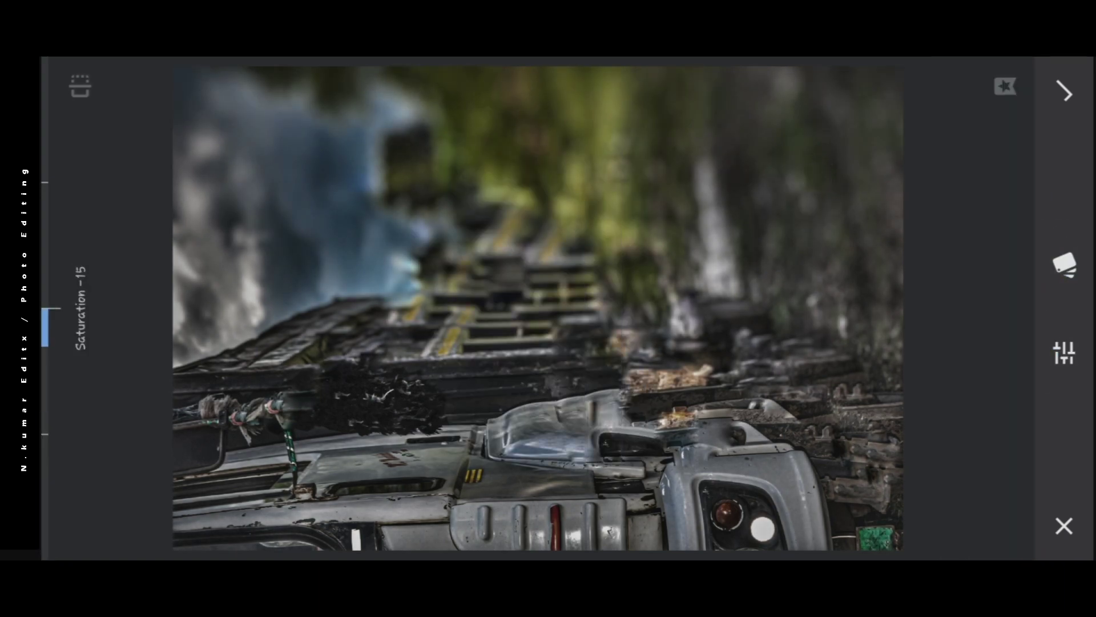
pyautogui.click(1065, 265)
pyautogui.click(972, 423)
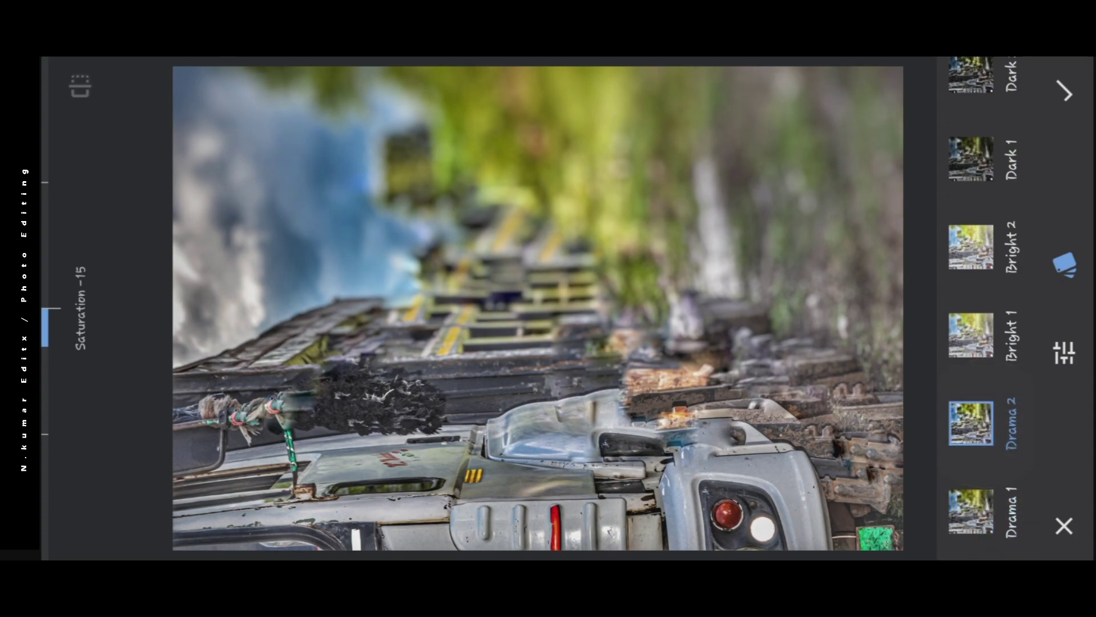
pyautogui.click(1059, 93)
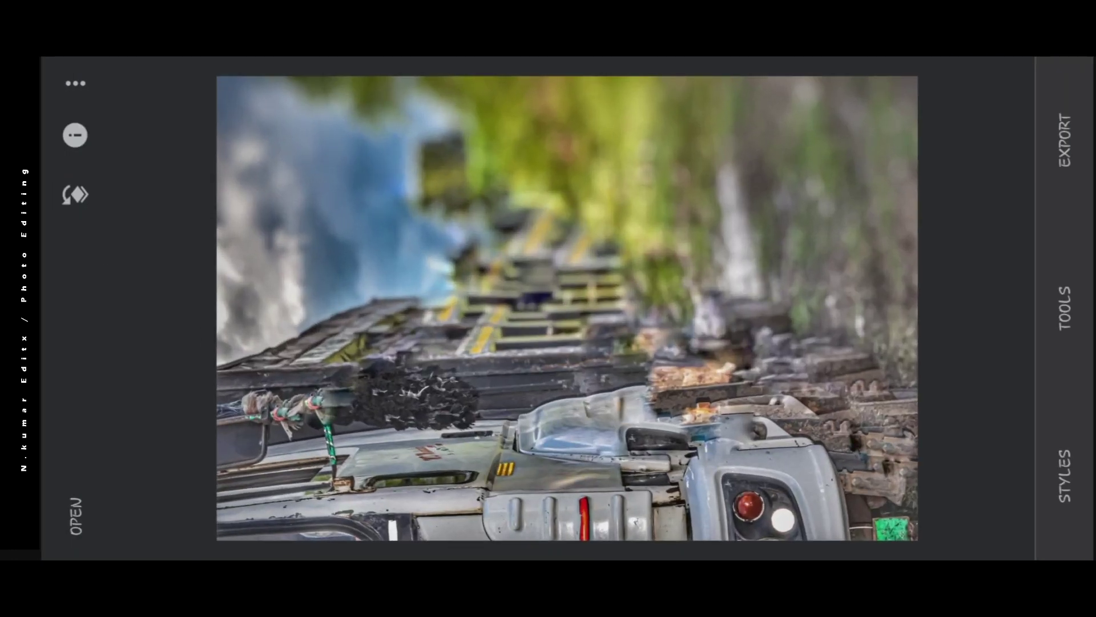
# Step: Add a Selective point with a +27 local brightness change
pyautogui.click(1061, 294)
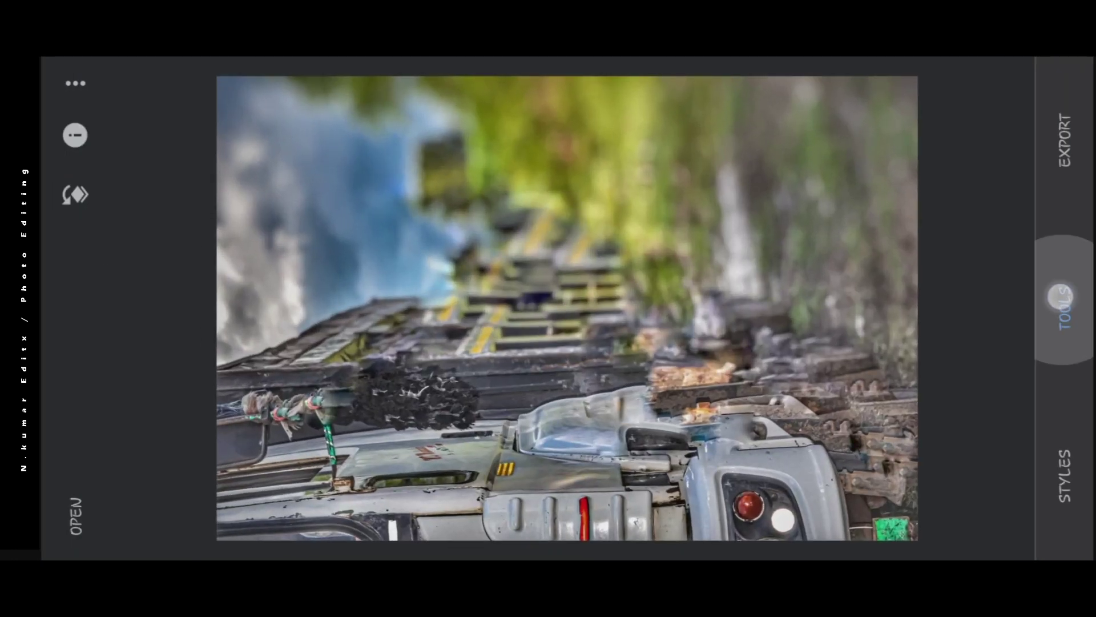
pyautogui.click(510, 203)
pyautogui.click(230, 310)
pyautogui.moveTo(272, 154); pyautogui.dragTo(506, 225)
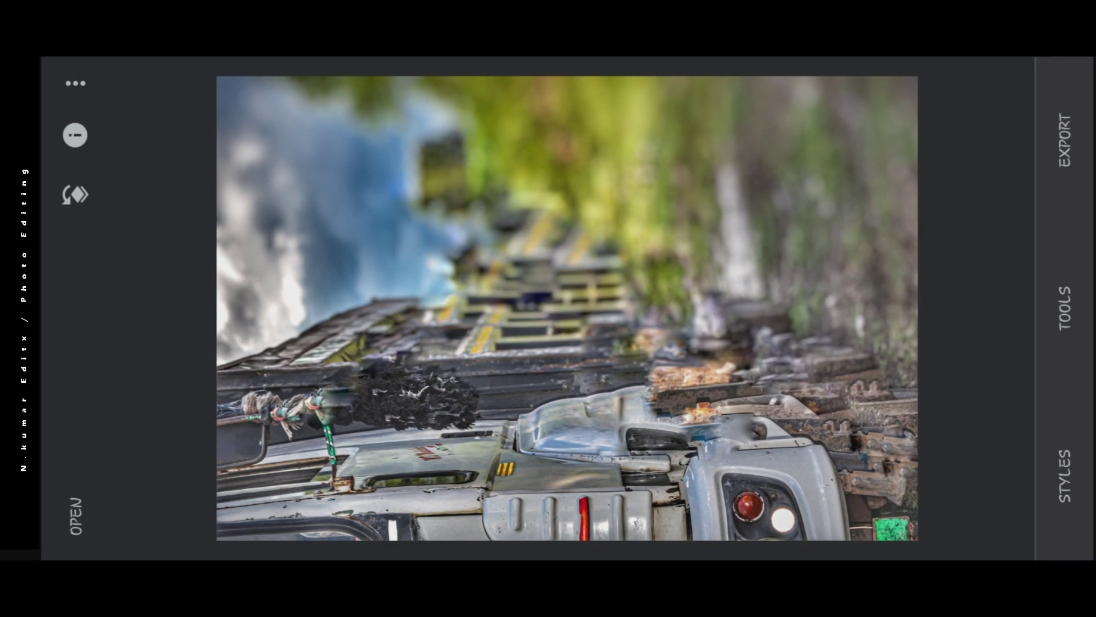
pyautogui.click(1065, 308)
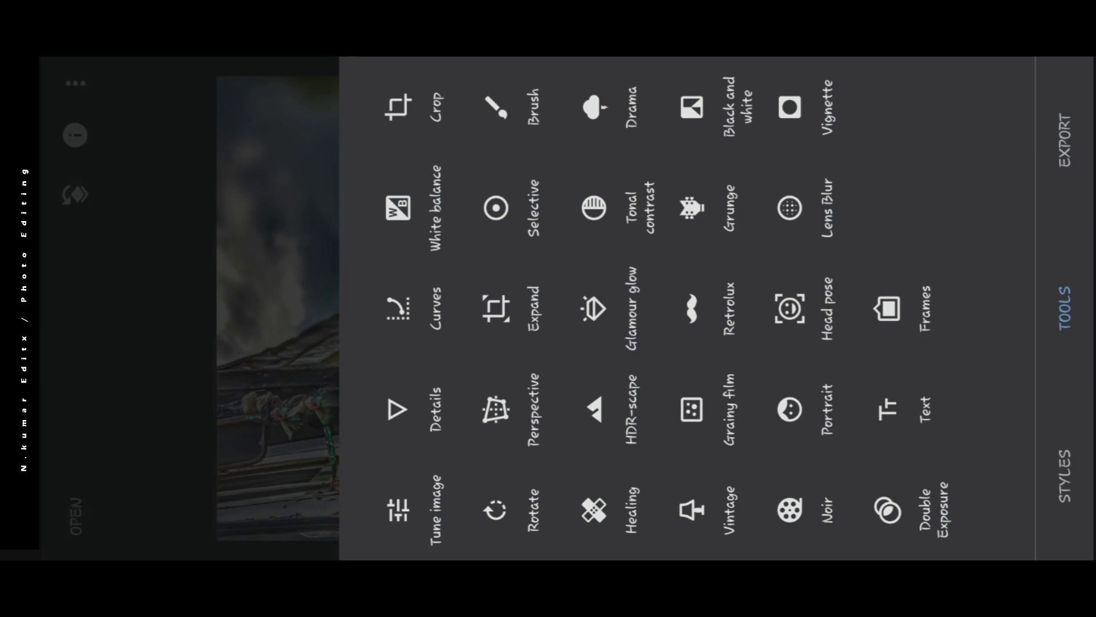
# Step: Apply a Black and white conversion to the photo
pyautogui.click(693, 107)
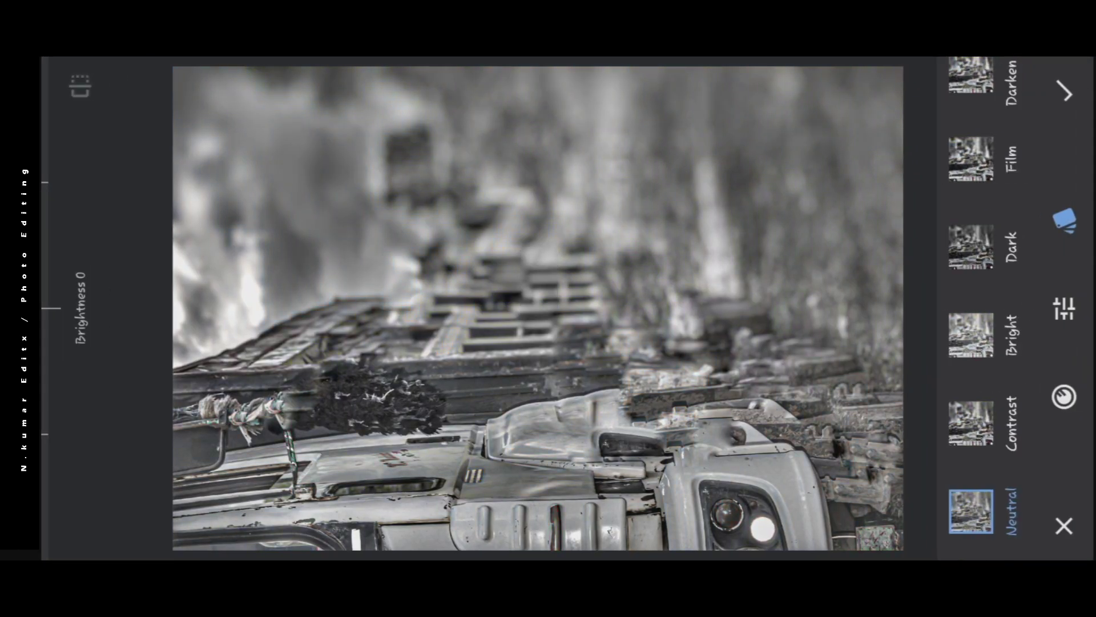
pyautogui.click(289, 198)
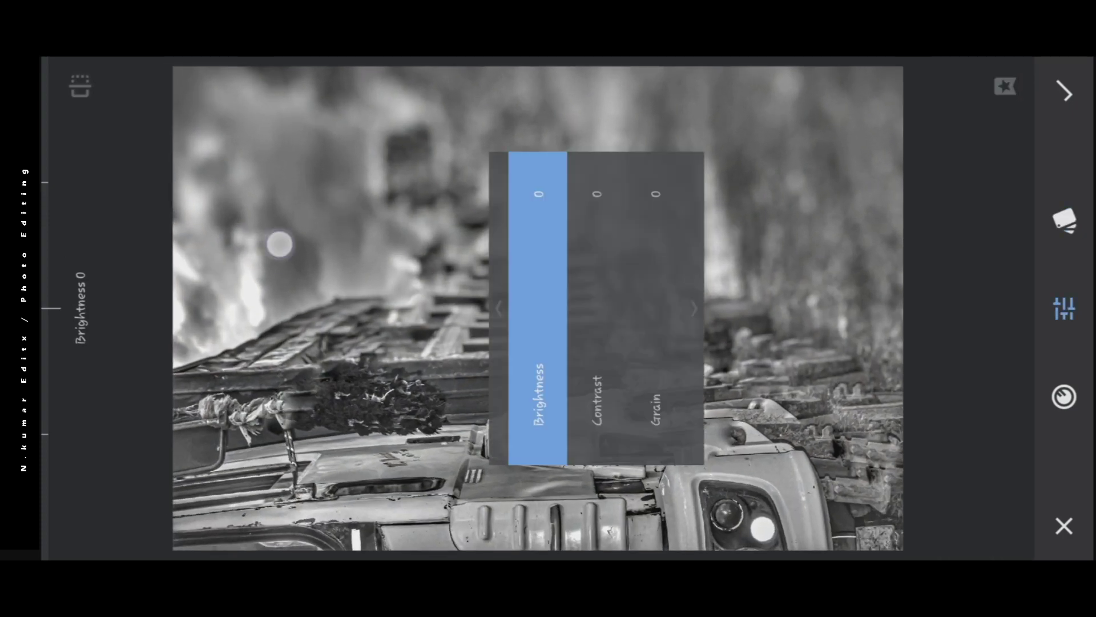
pyautogui.moveTo(276, 242); pyautogui.dragTo(269, 228)
pyautogui.click(1064, 91)
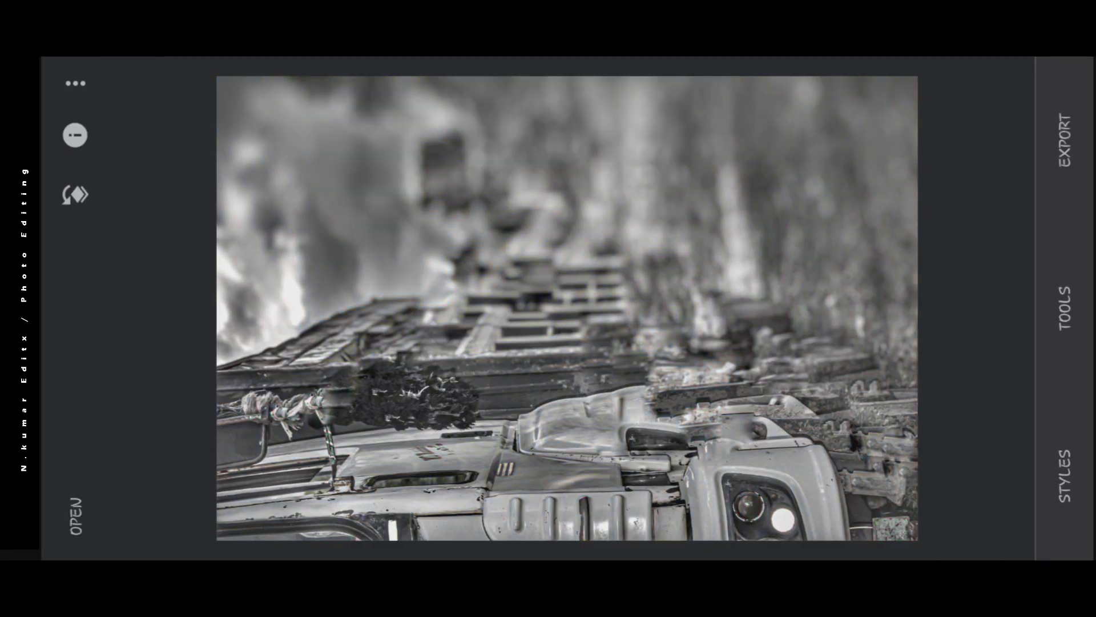
# Step: Invert the Black and white edit's brush mask and restore colour to the blue sky
pyautogui.click(74, 194)
pyautogui.click(979, 367)
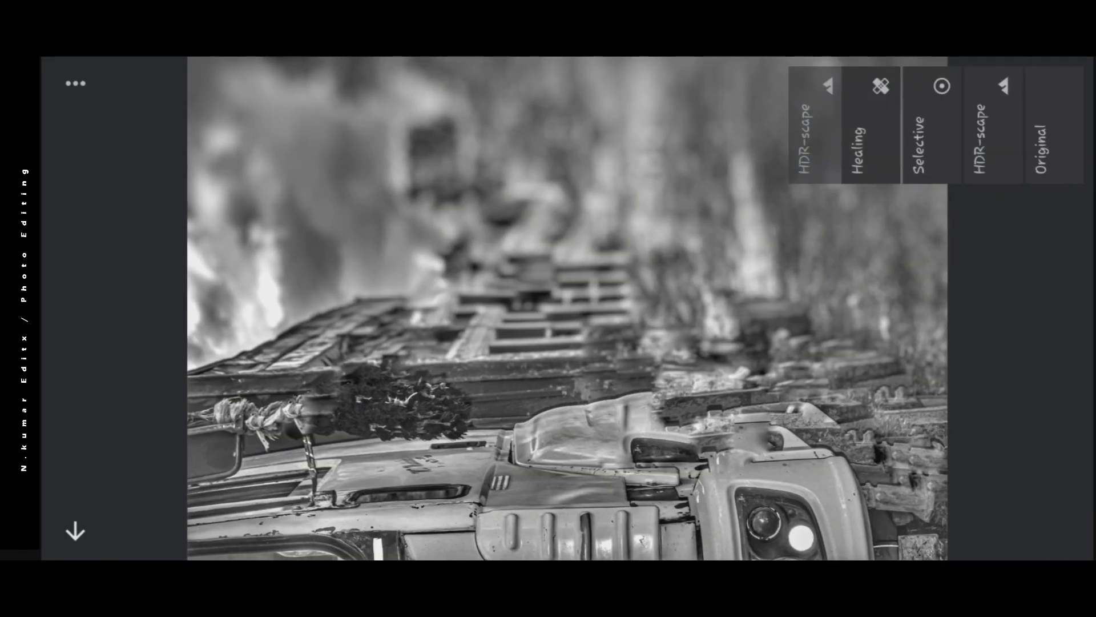
pyautogui.click(569, 137)
pyautogui.click(565, 228)
pyautogui.click(1064, 463)
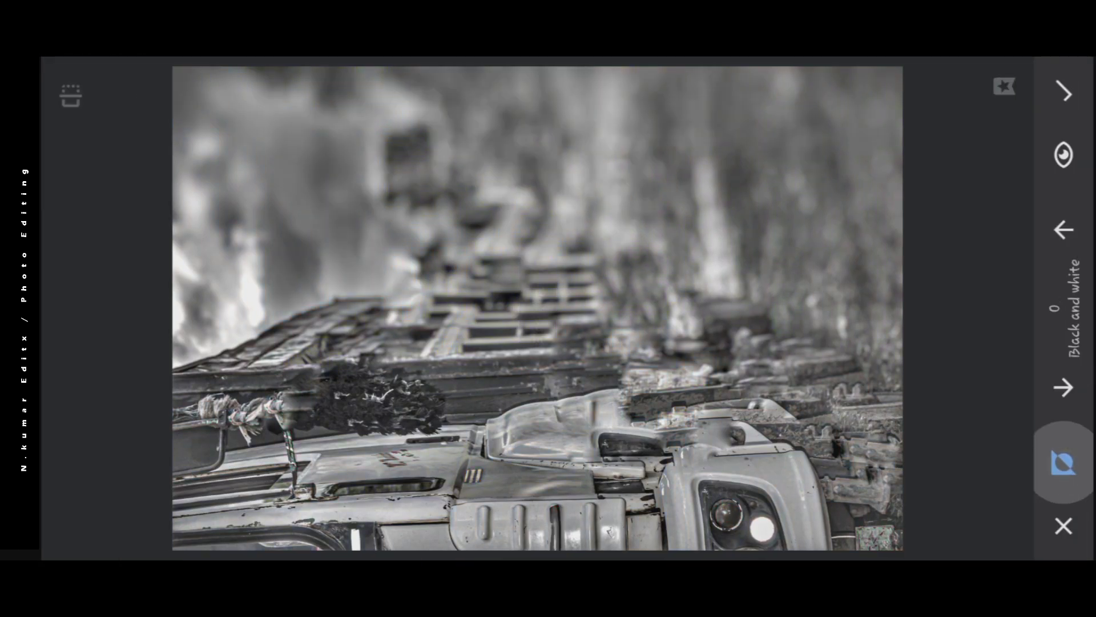
pyautogui.moveTo(351, 259); pyautogui.dragTo(253, 146)
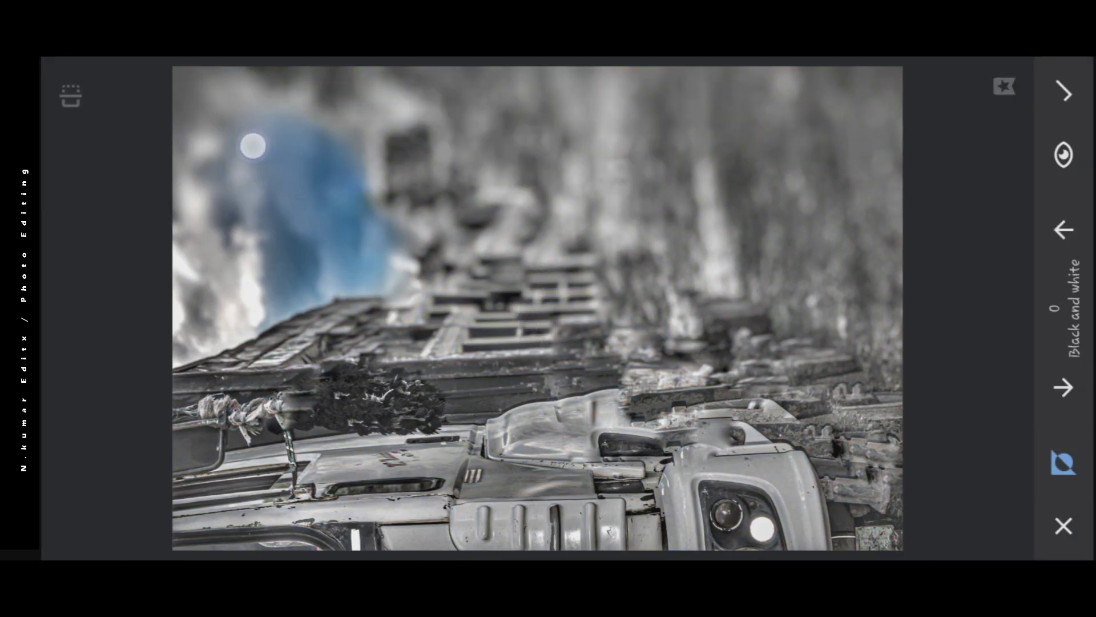
pyautogui.scroll(5, 246, 148)
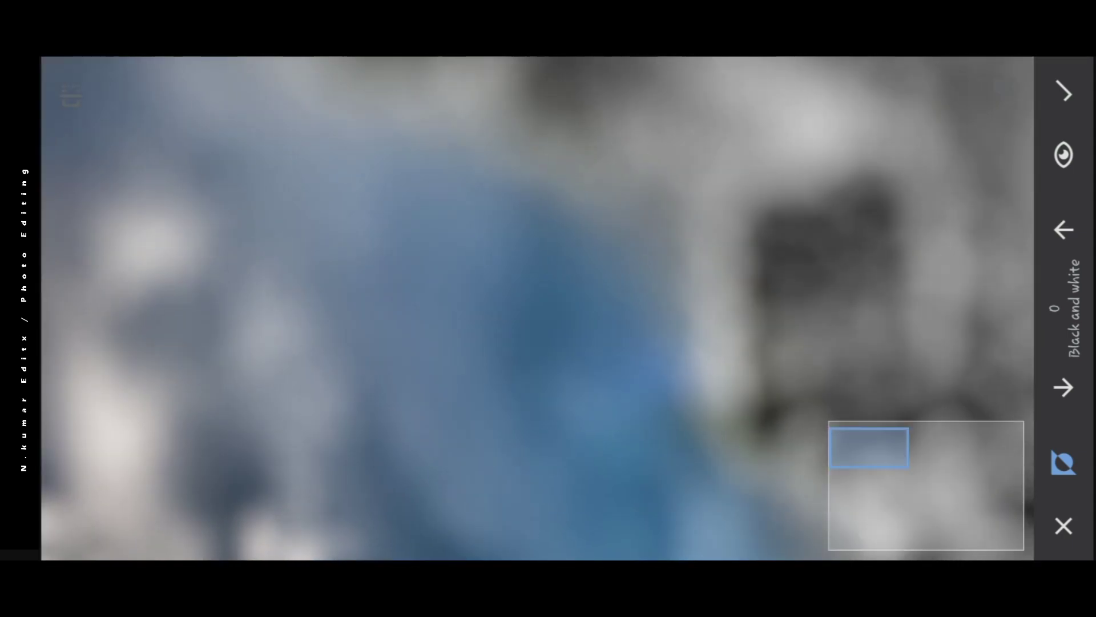
pyautogui.scroll(-4, 644, 240)
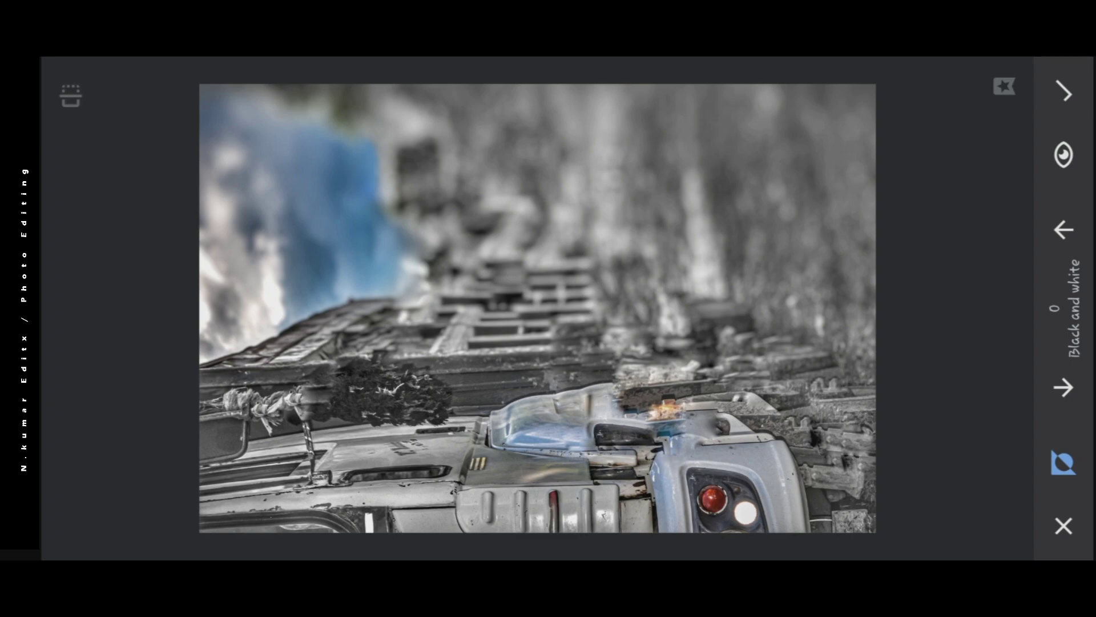
# Step: Brush the background at Black and white strength 50 and apply the mask
pyautogui.click(1064, 229)
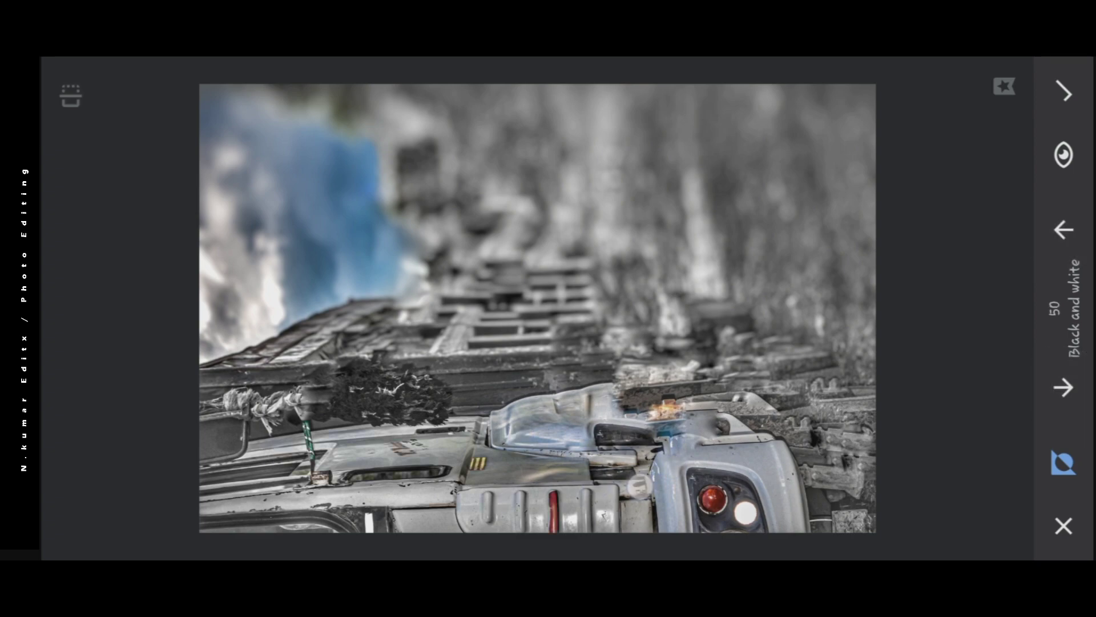
pyautogui.click(850, 517)
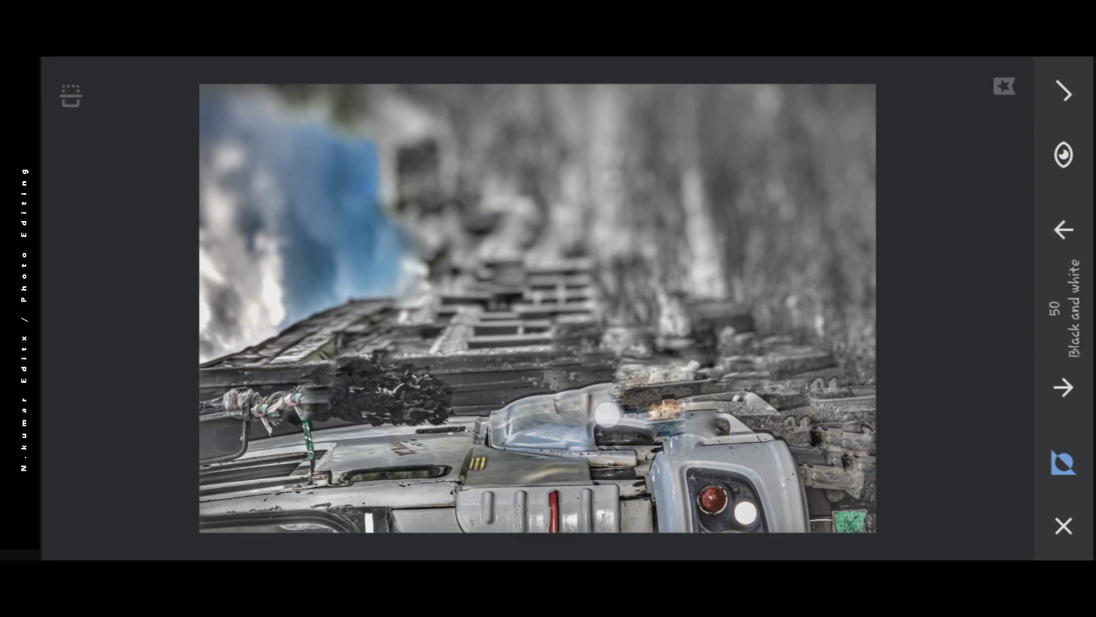
pyautogui.scroll(-2, 497, 462)
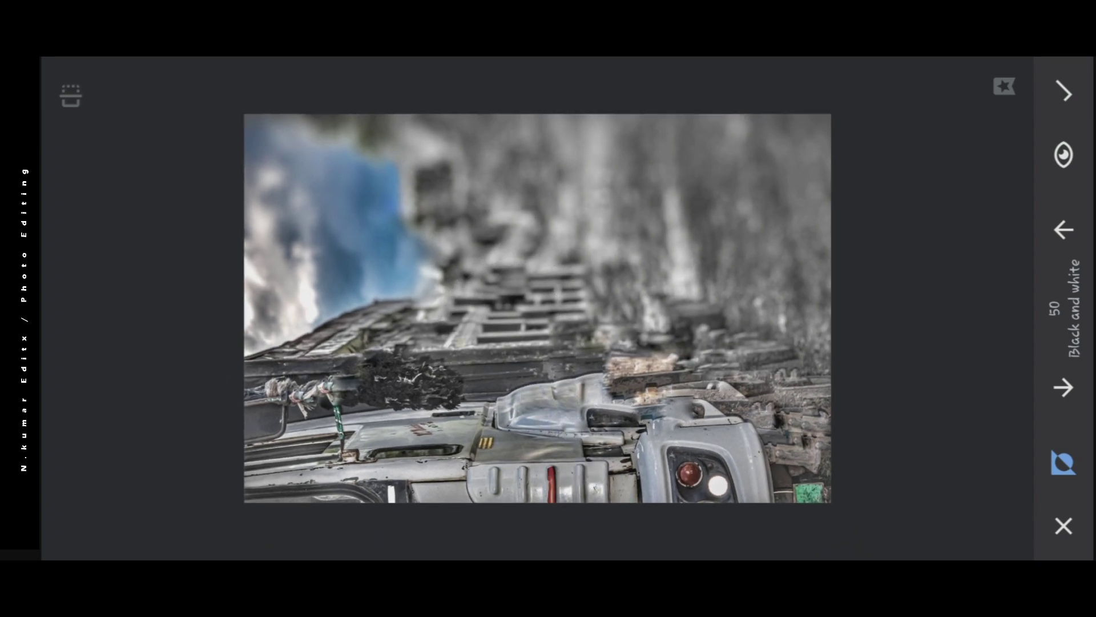
pyautogui.scroll(-2, 674, 232)
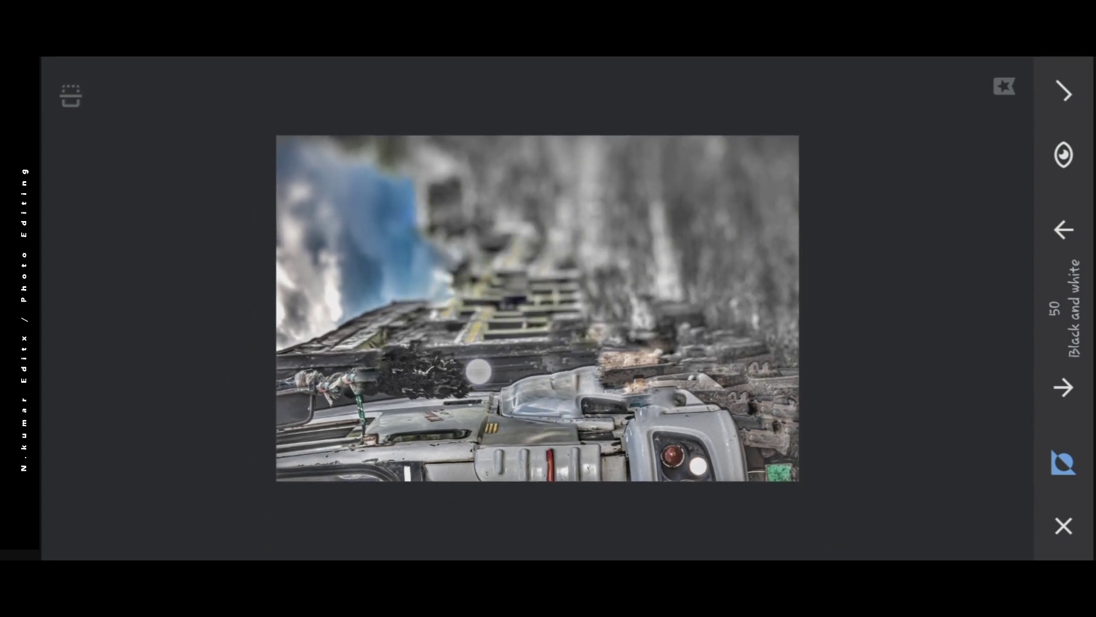
pyautogui.scroll(-2, 537, 309)
pyautogui.click(1063, 93)
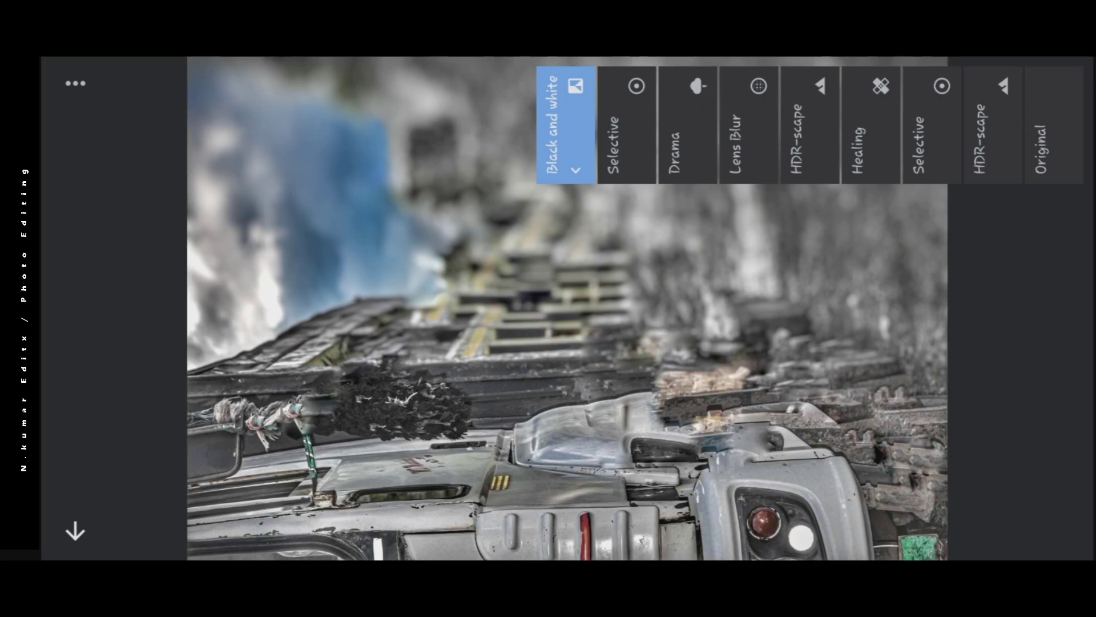
pyautogui.press('Escape')
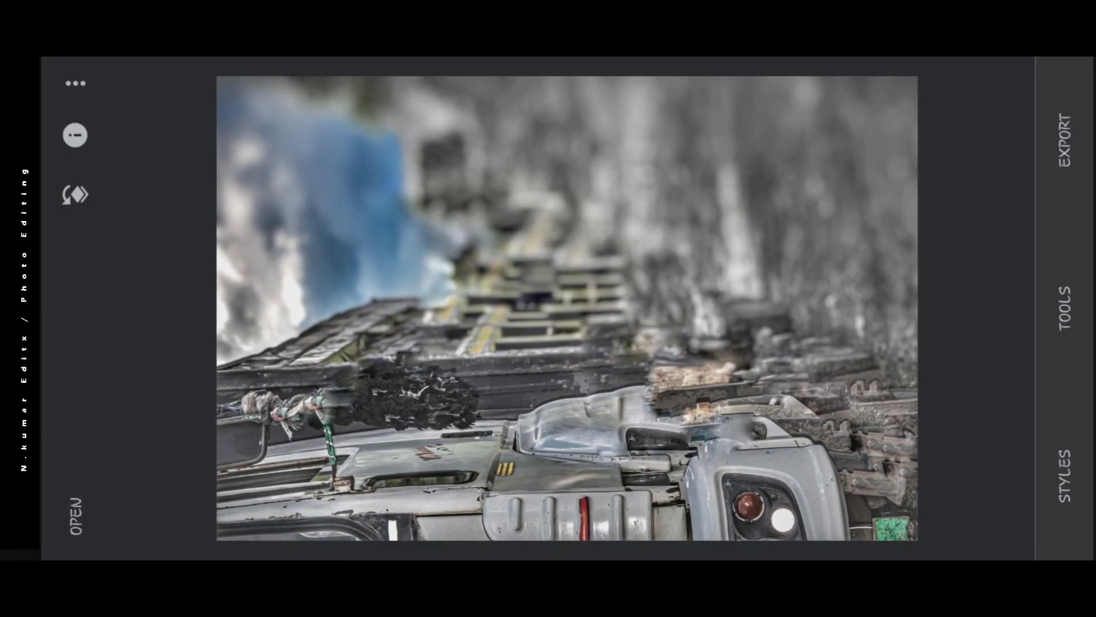
# Step: Start a linear Lens Blur with a diagonal focus band centred on the truck
pyautogui.click(1053, 309)
pyautogui.click(790, 108)
pyautogui.click(1064, 397)
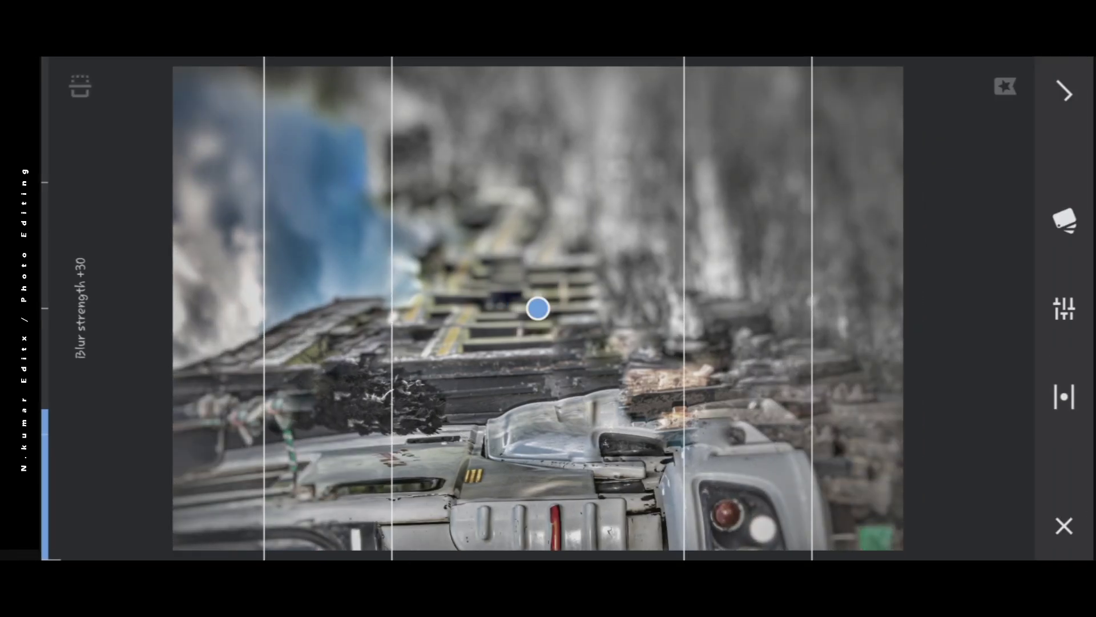
pyautogui.moveTo(805, 365); pyautogui.dragTo(803, 300)
pyautogui.moveTo(537, 308); pyautogui.dragTo(823, 507)
# Step: Refine the band's tilt and width, set blur strength to about +64, and apply
pyautogui.moveTo(901, 371); pyautogui.dragTo(898, 221)
pyautogui.moveTo(797, 347); pyautogui.dragTo(754, 351)
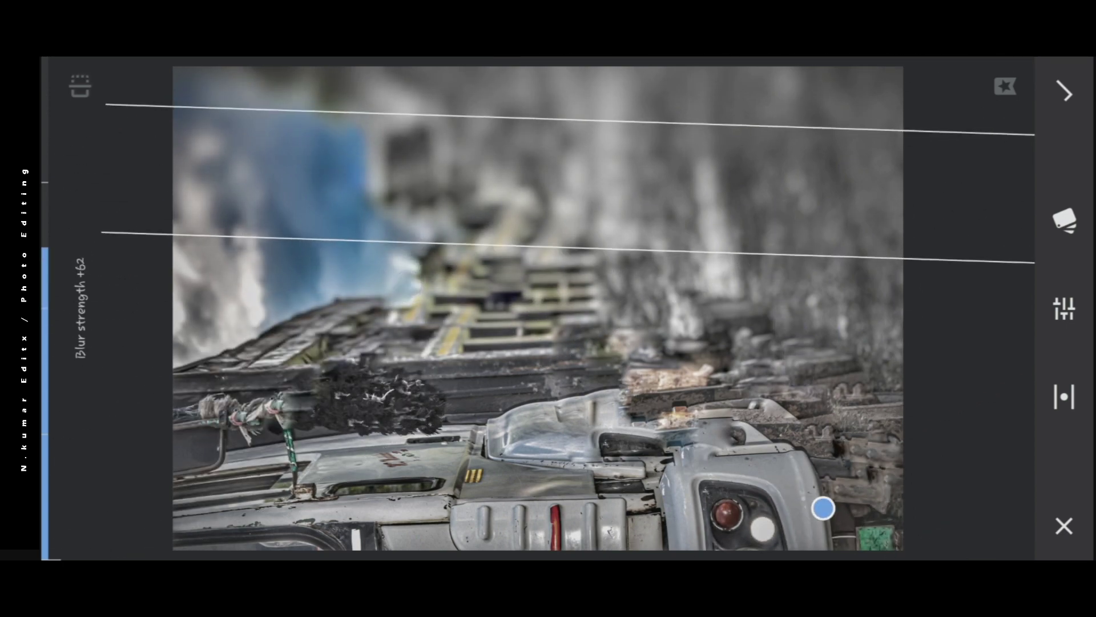
pyautogui.moveTo(822, 496); pyautogui.dragTo(805, 526)
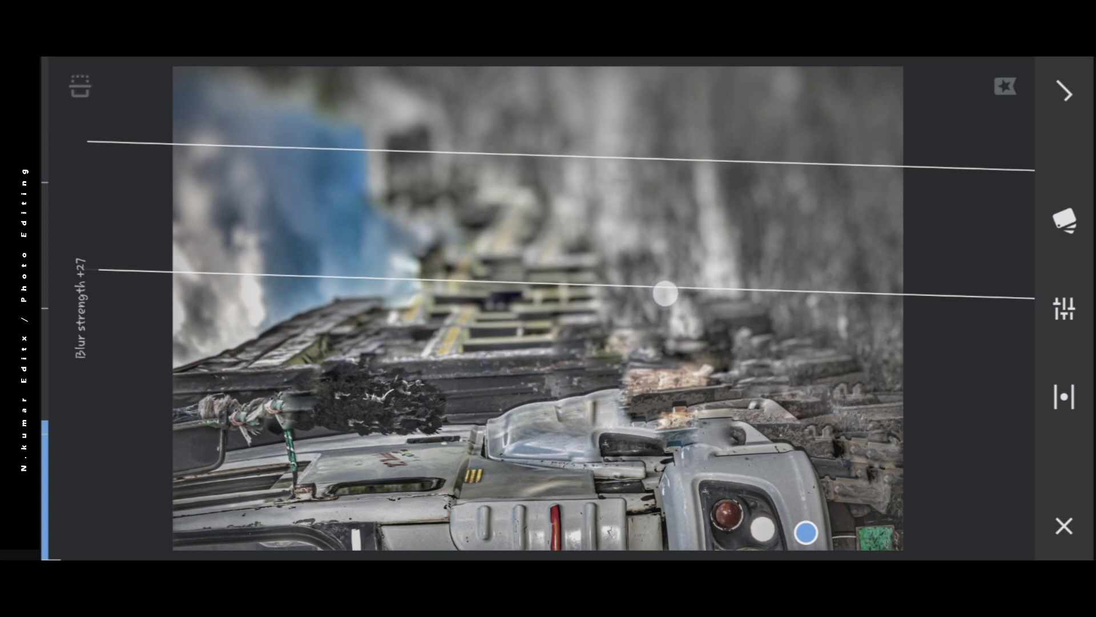
pyautogui.moveTo(663, 294); pyautogui.dragTo(666, 366)
pyautogui.moveTo(661, 220); pyautogui.dragTo(763, 340)
pyautogui.moveTo(806, 532); pyautogui.dragTo(797, 550)
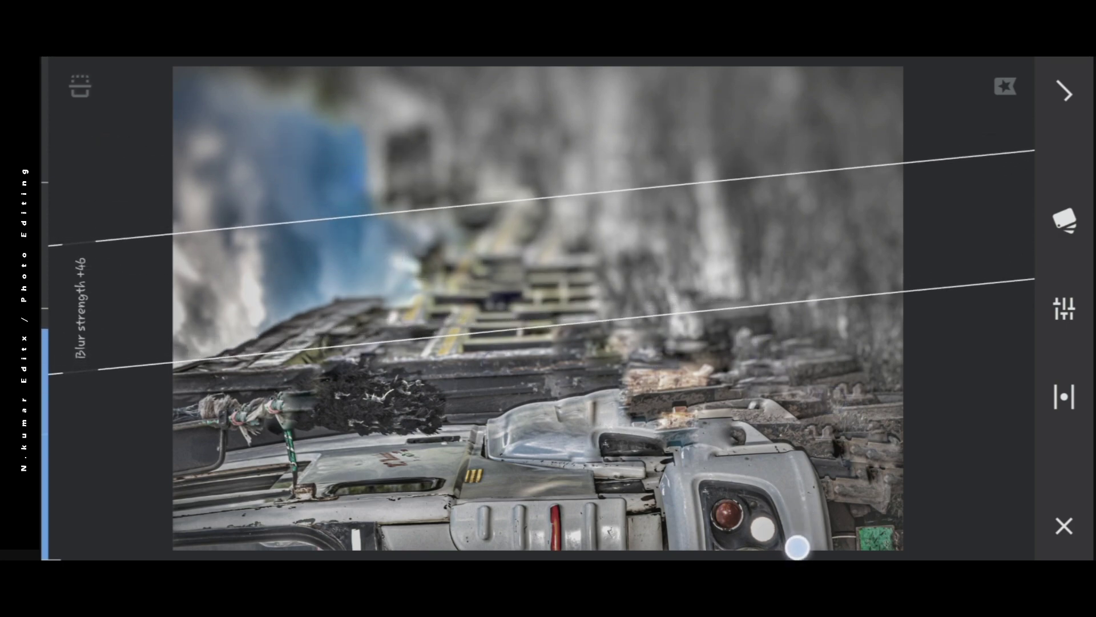
pyautogui.moveTo(788, 298); pyautogui.dragTo(787, 209)
pyautogui.moveTo(433, 125); pyautogui.dragTo(553, 188)
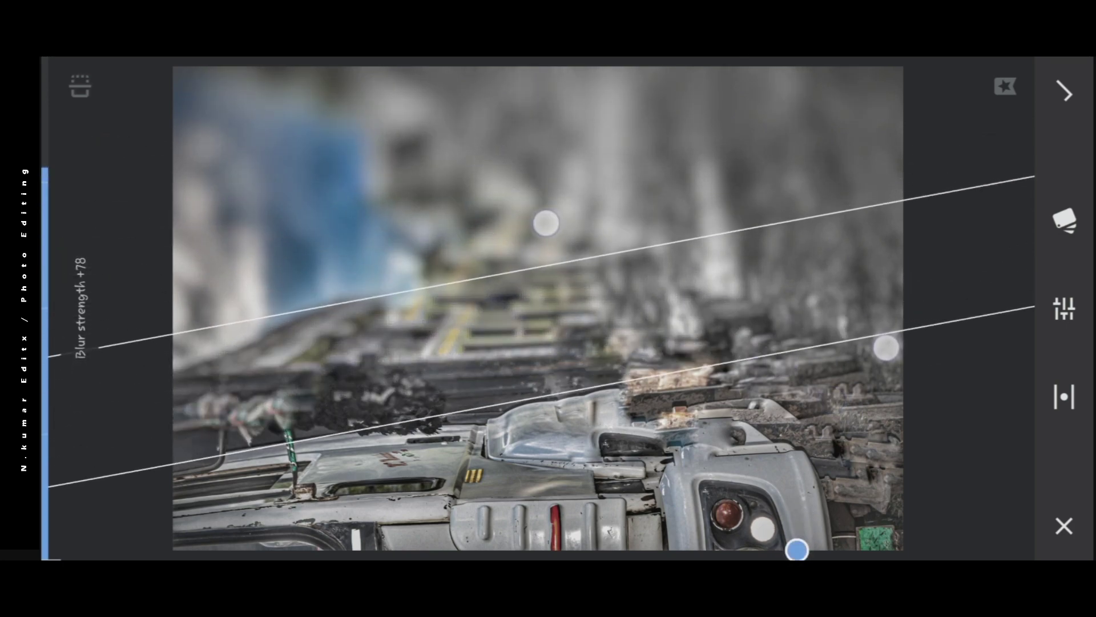
pyautogui.moveTo(907, 223); pyautogui.dragTo(904, 282)
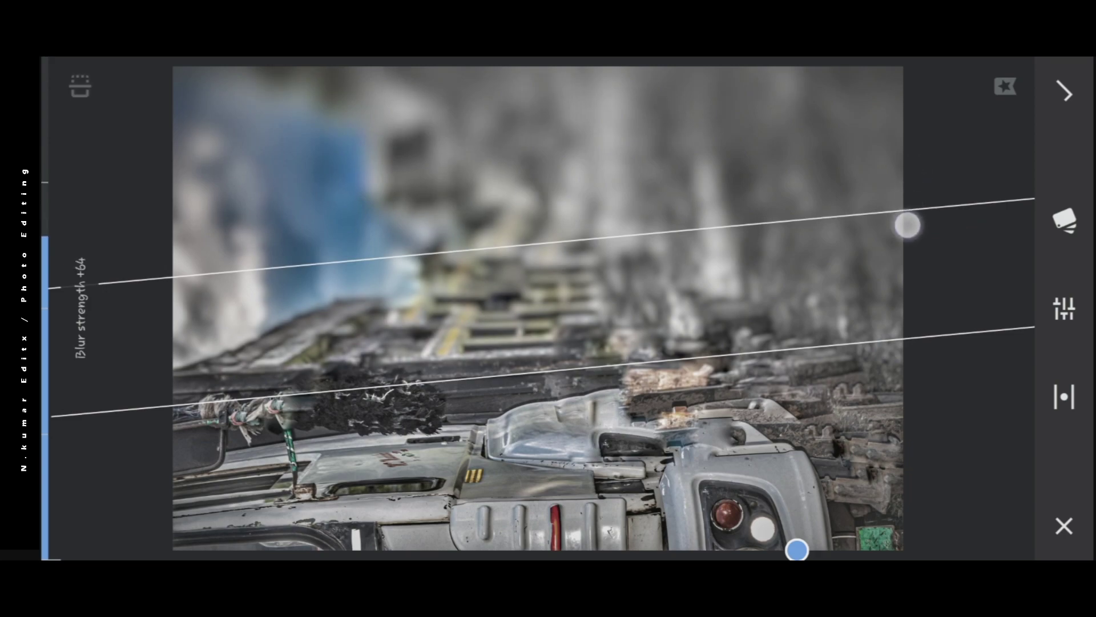
pyautogui.click(1064, 91)
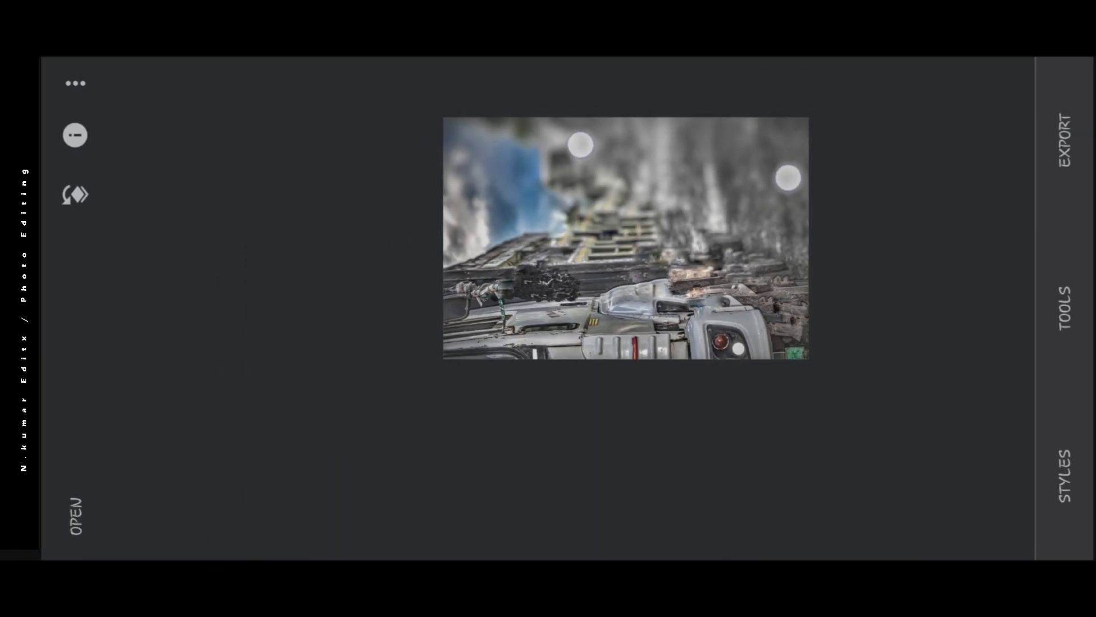
# Step: Share a copy of the blurred photo from Snapseed into the painting app
pyautogui.click(706, 178)
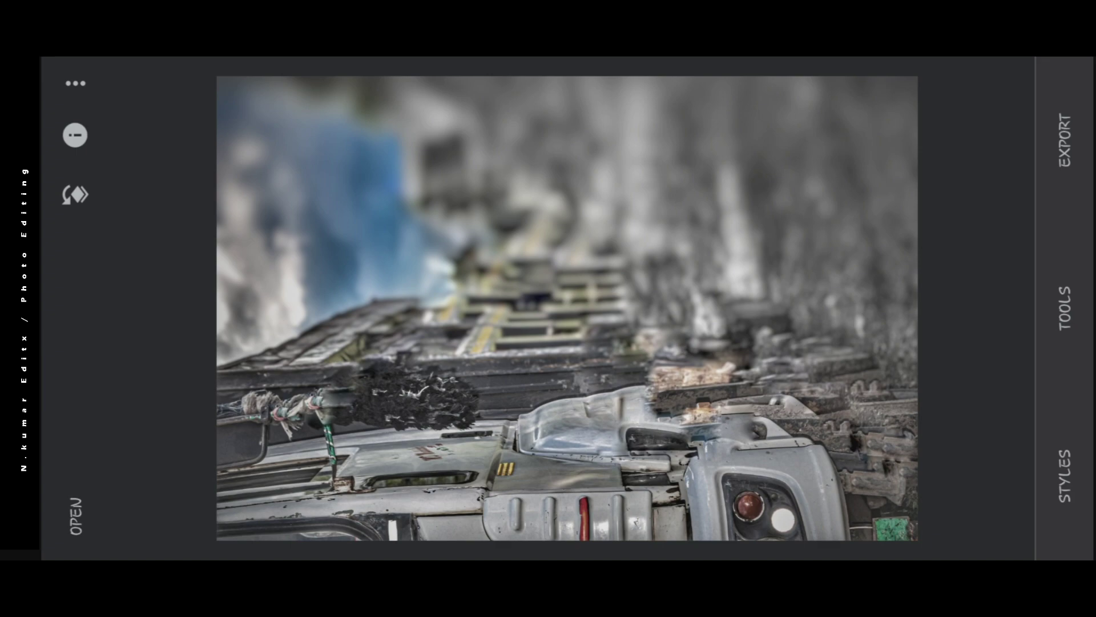
pyautogui.click(1063, 123)
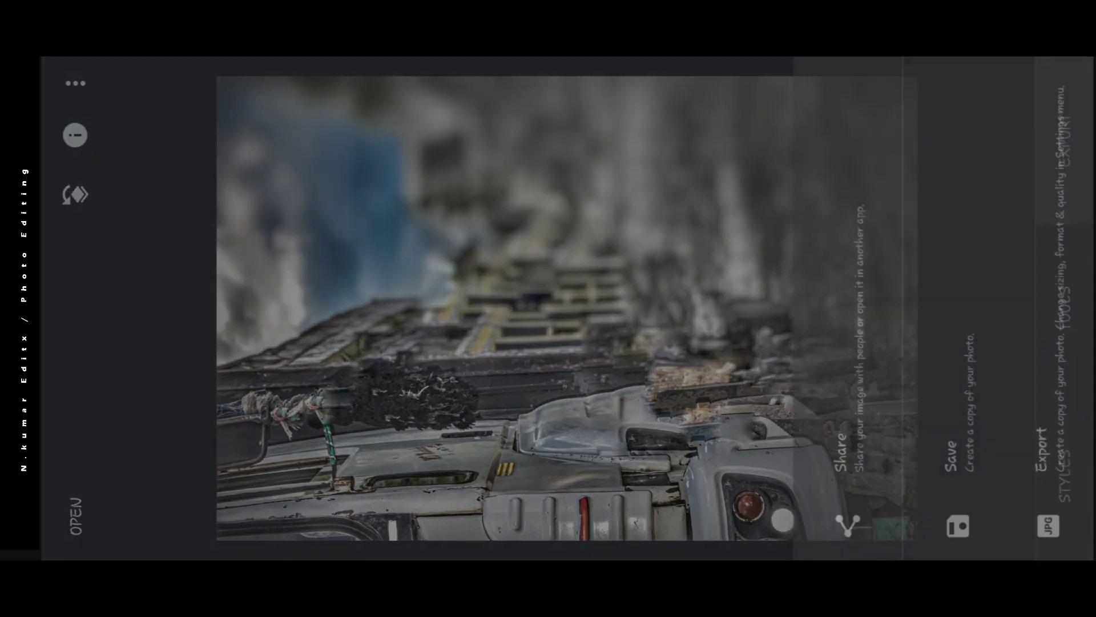
pyautogui.click(857, 399)
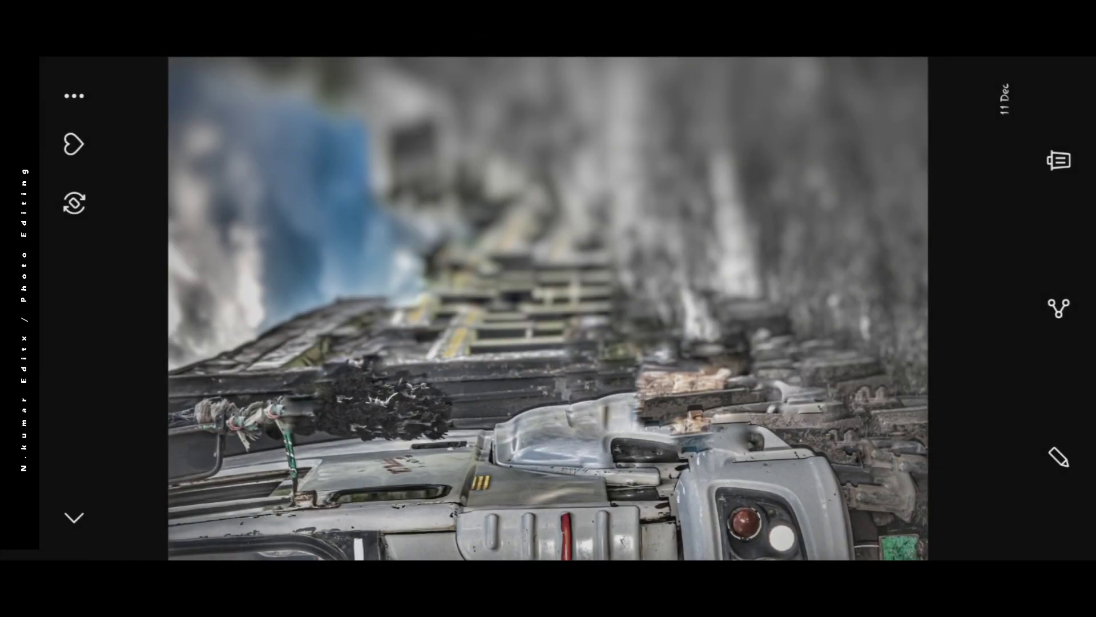
pyautogui.click(1059, 308)
pyautogui.click(863, 238)
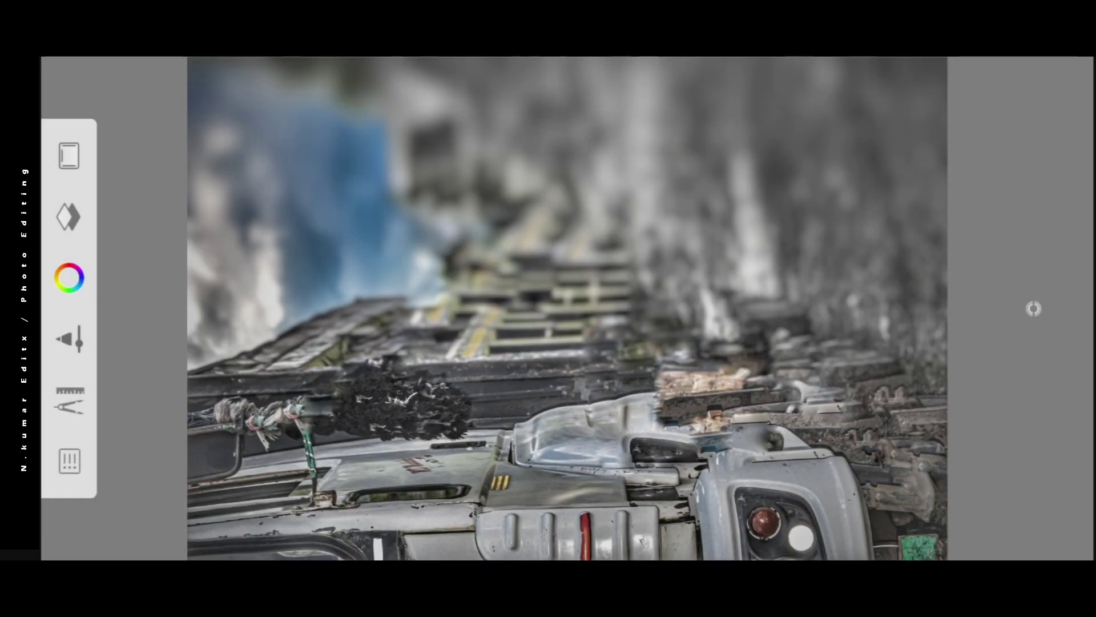
# Step: Switch to the gallery and share the original man-on-truck photo to Infinite Painter
pyautogui.click(59, 400)
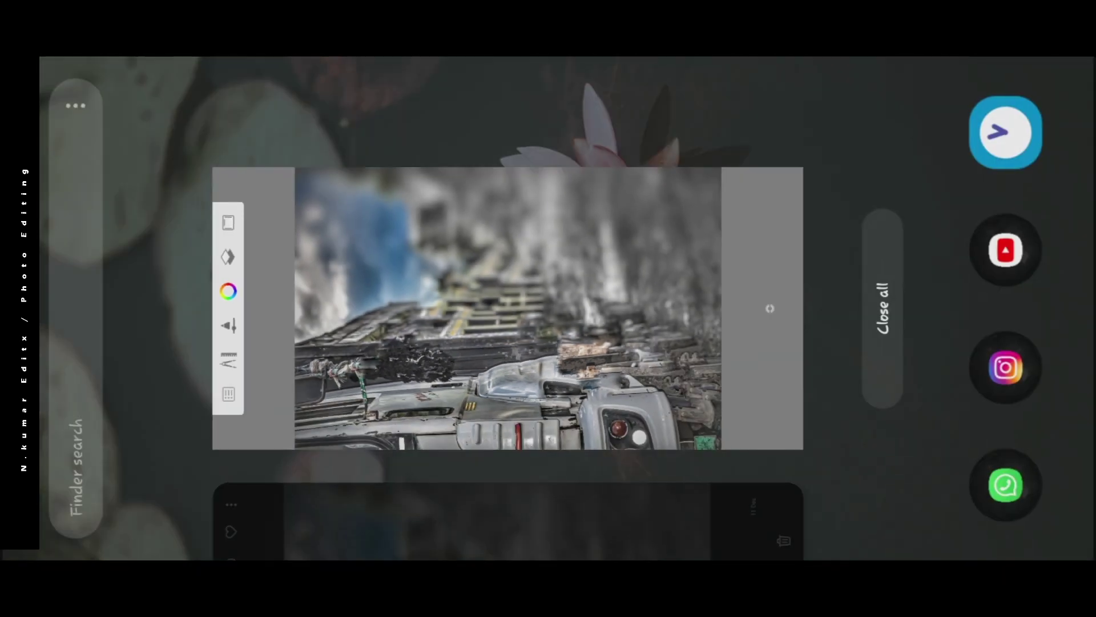
pyautogui.moveTo(514, 400); pyautogui.dragTo(514, 171)
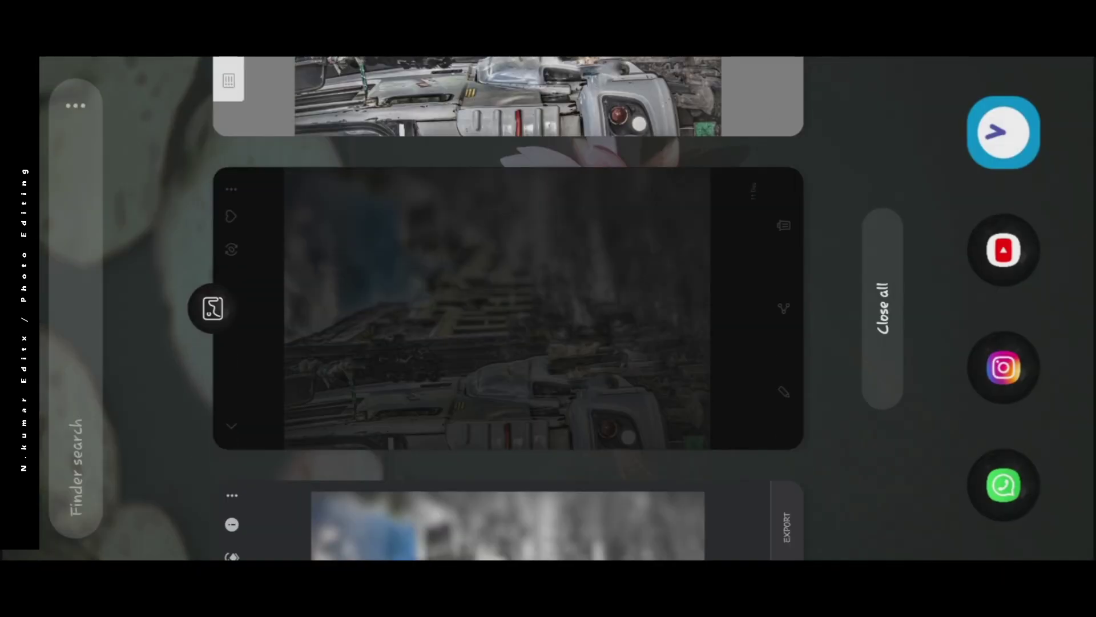
pyautogui.click(507, 308)
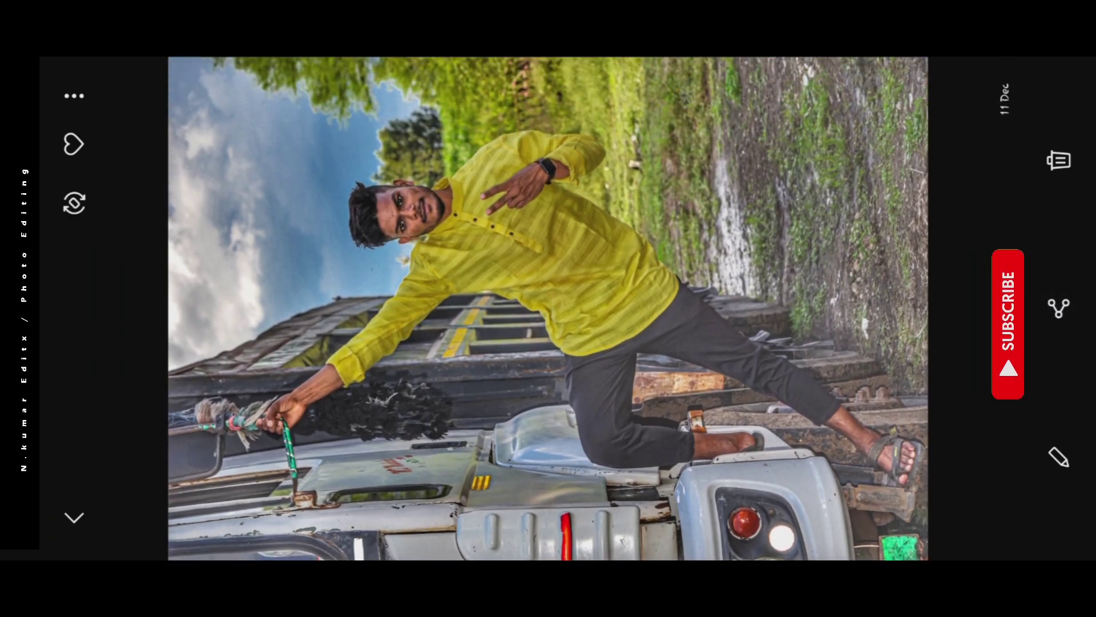
pyautogui.click(1059, 309)
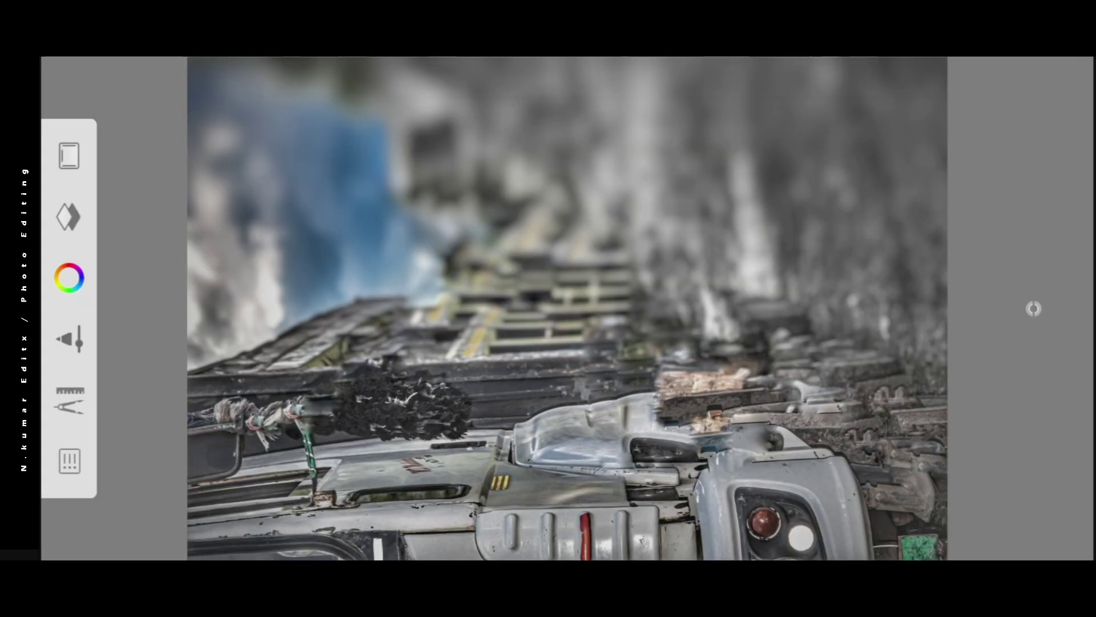
# Step: Unhide the man-on-truck photo layer above the blurred background in the layers list
pyautogui.click(69, 217)
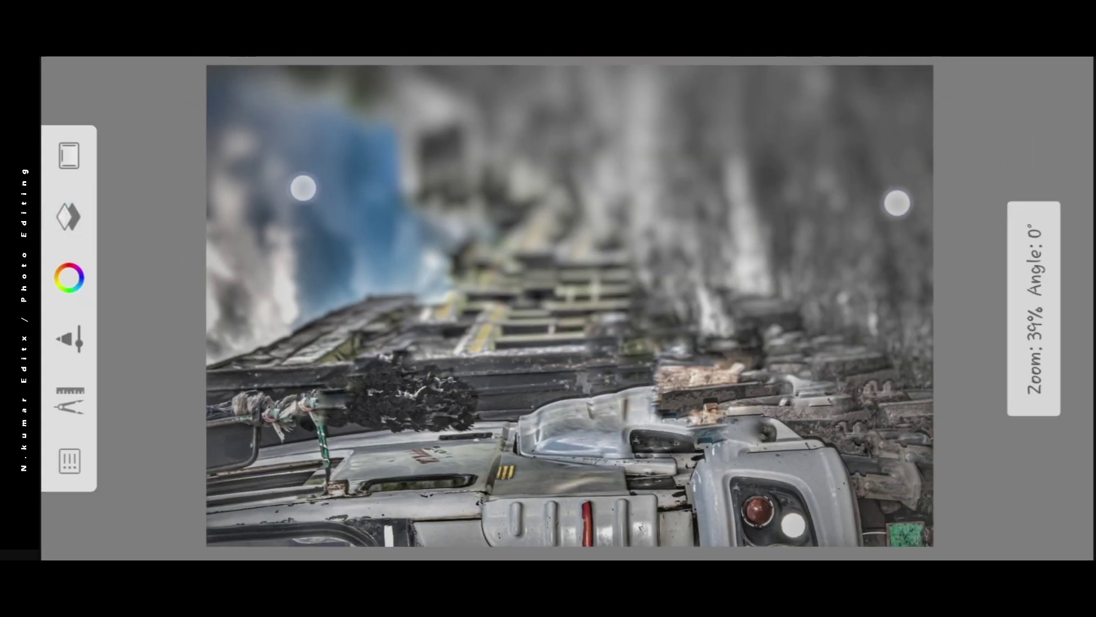
pyautogui.scroll(-2, 571, 308)
pyautogui.click(69, 217)
pyautogui.click(634, 114)
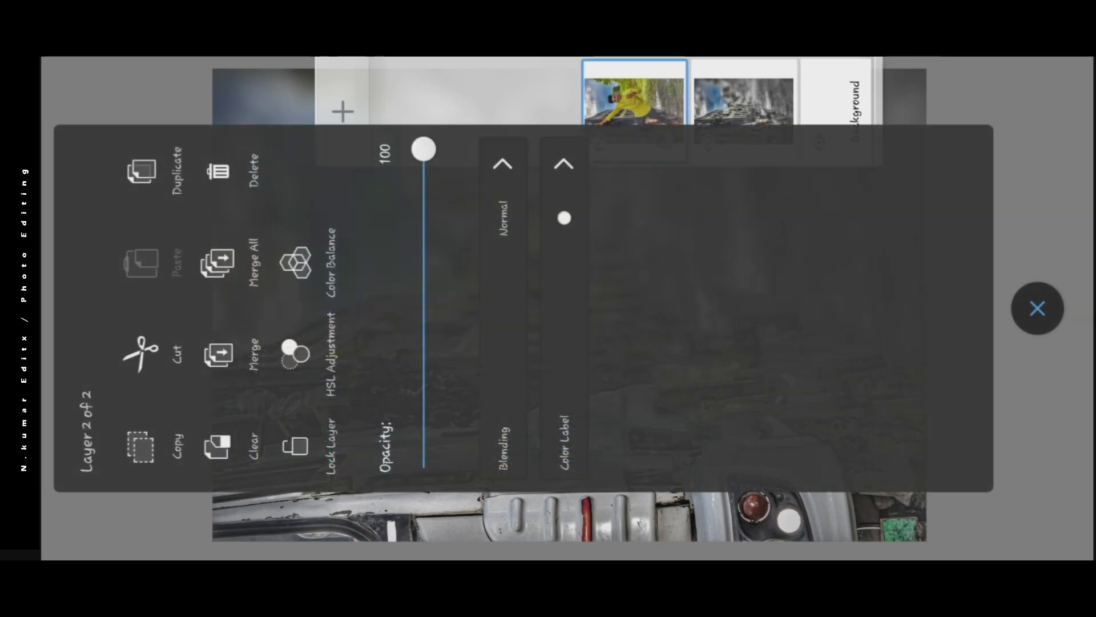
pyautogui.click(1034, 308)
pyautogui.click(598, 143)
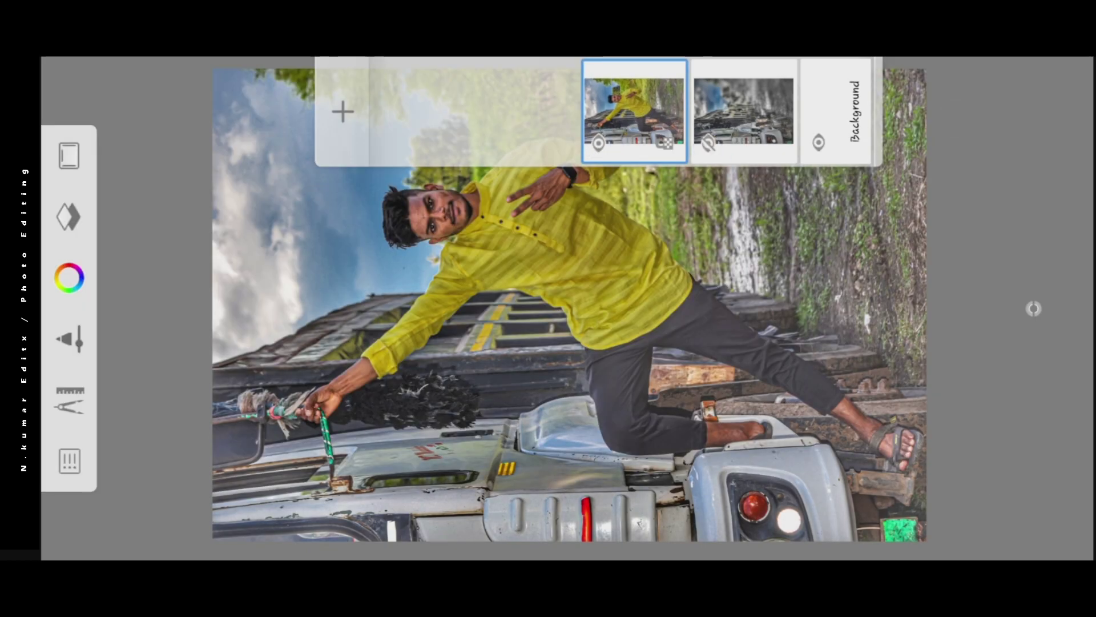
pyautogui.click(1007, 115)
pyautogui.click(1033, 309)
# Step: Select the Felt Pen brush and undo an accidental mark near the top
pyautogui.click(945, 396)
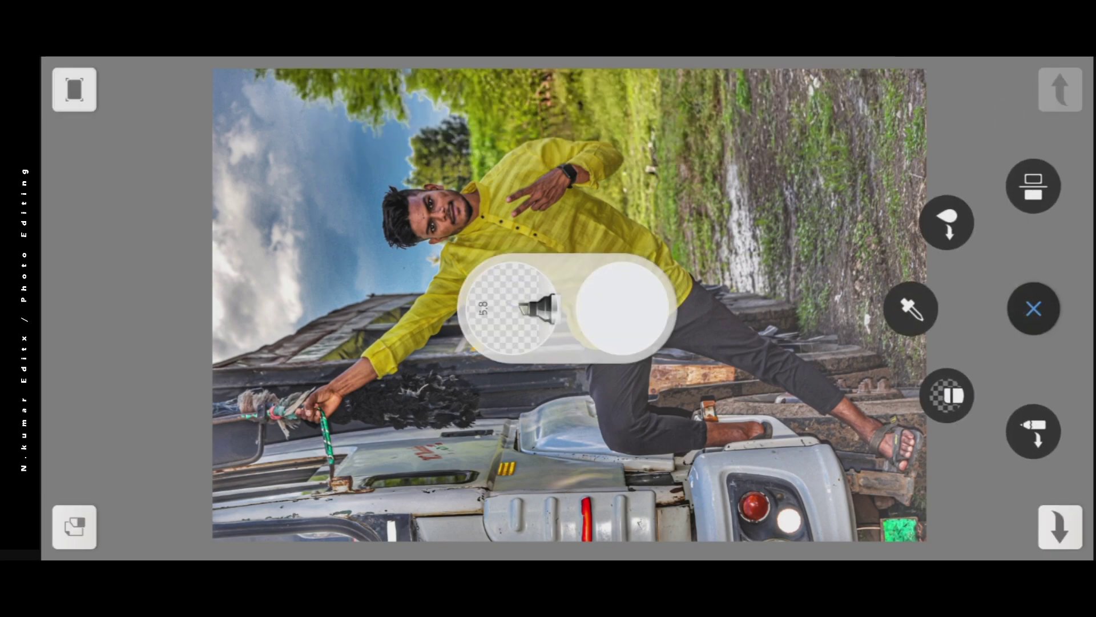
pyautogui.moveTo(542, 219); pyautogui.dragTo(657, 225)
pyautogui.click(591, 313)
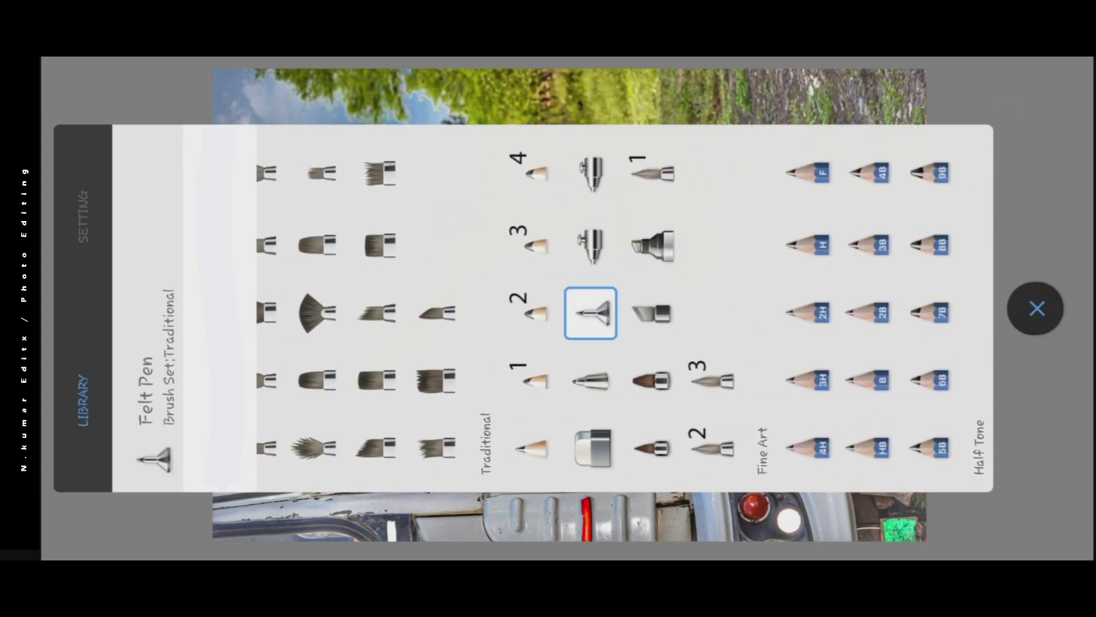
pyautogui.click(537, 101)
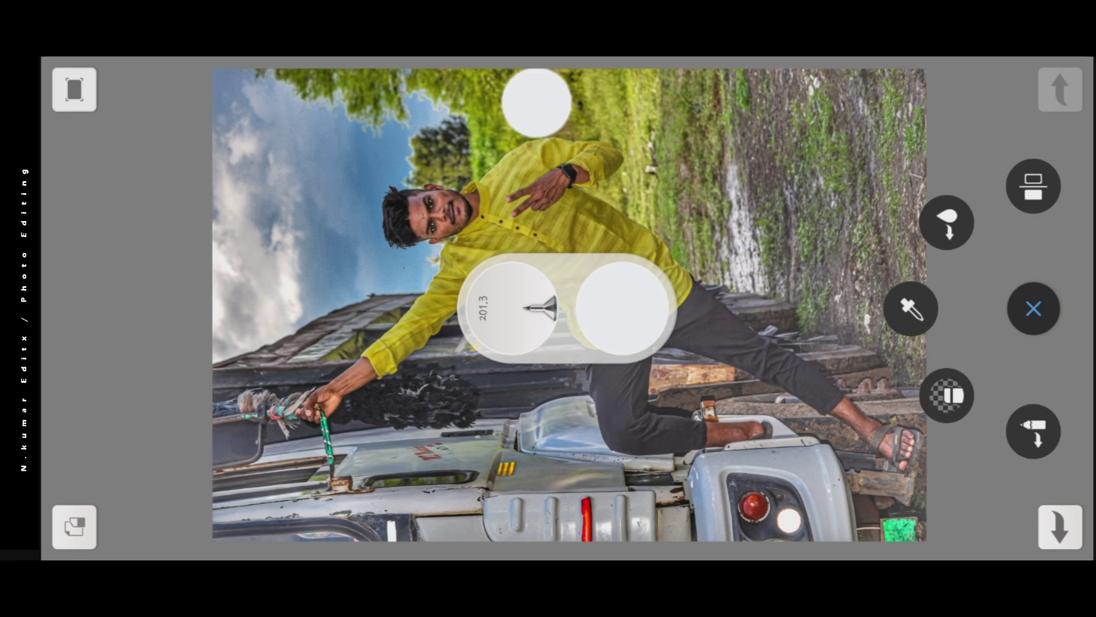
pyautogui.click(1060, 526)
# Step: Paint with transparent colour along the ledge, adding a second stroke to form a V
pyautogui.click(947, 395)
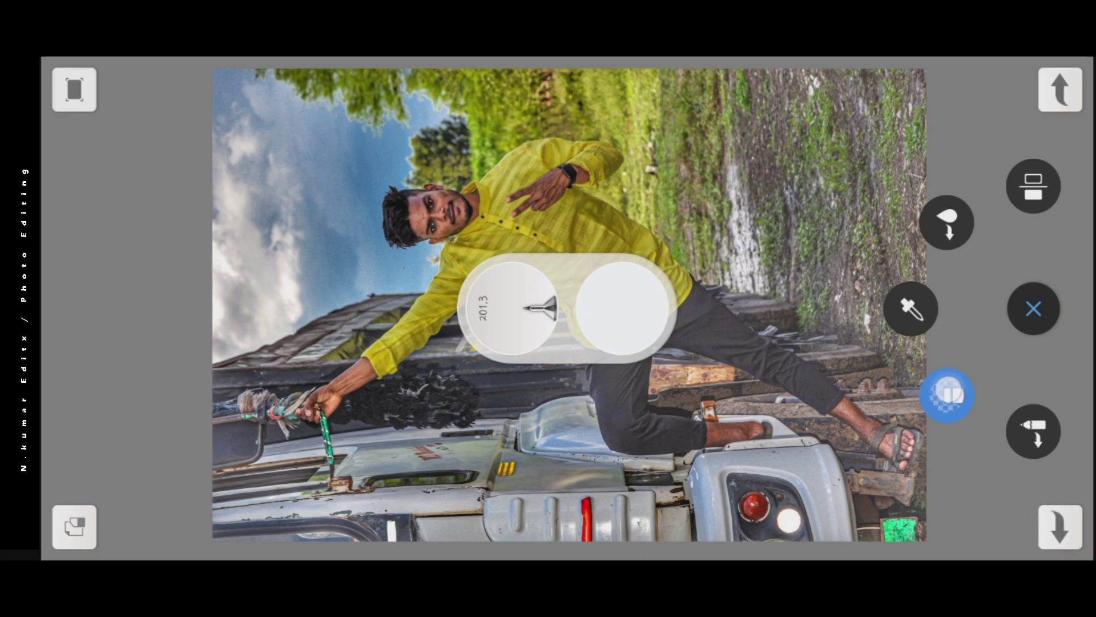
pyautogui.click(1032, 305)
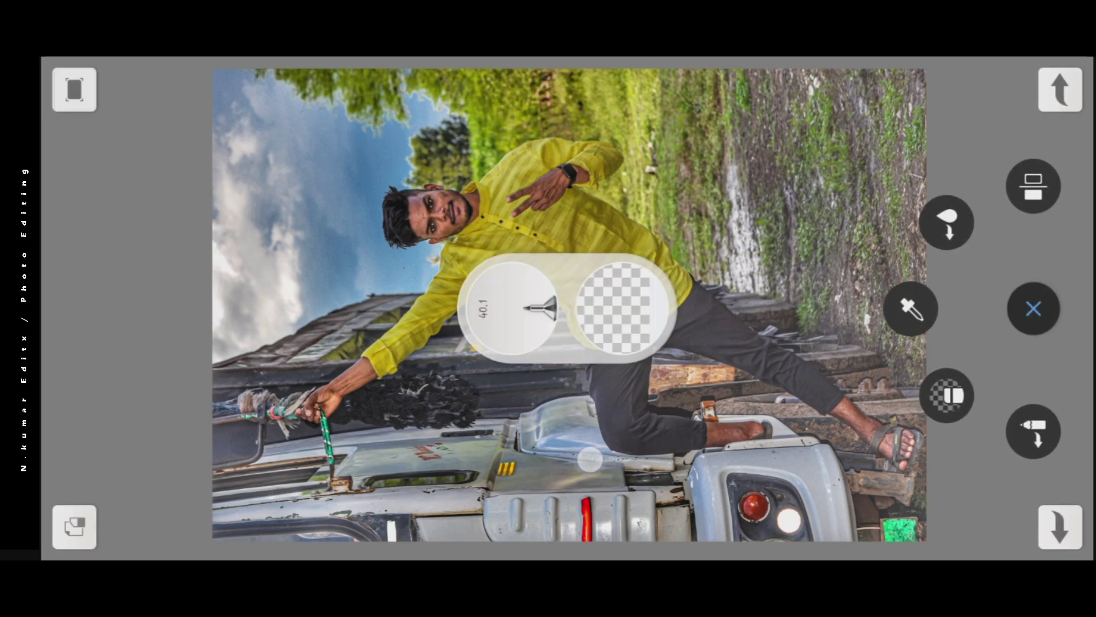
pyautogui.scroll(10, 645, 257)
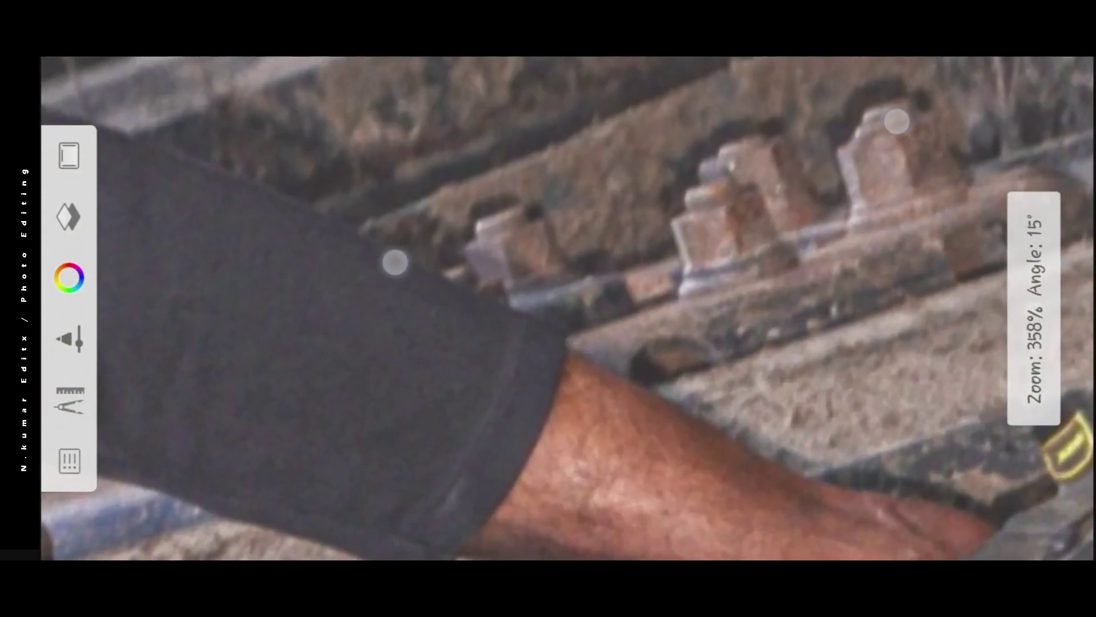
pyautogui.scroll(5, 645, 257)
pyautogui.moveTo(708, 400); pyautogui.dragTo(480, 235)
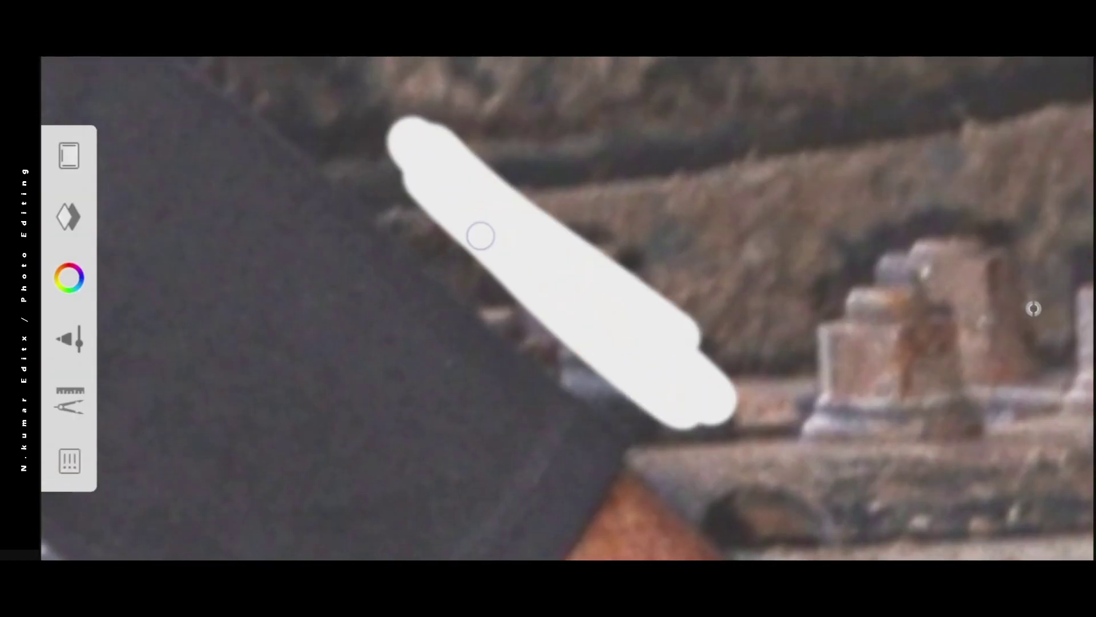
pyautogui.scroll(5, 798, 355)
pyautogui.moveTo(590, 283); pyautogui.dragTo(882, 454)
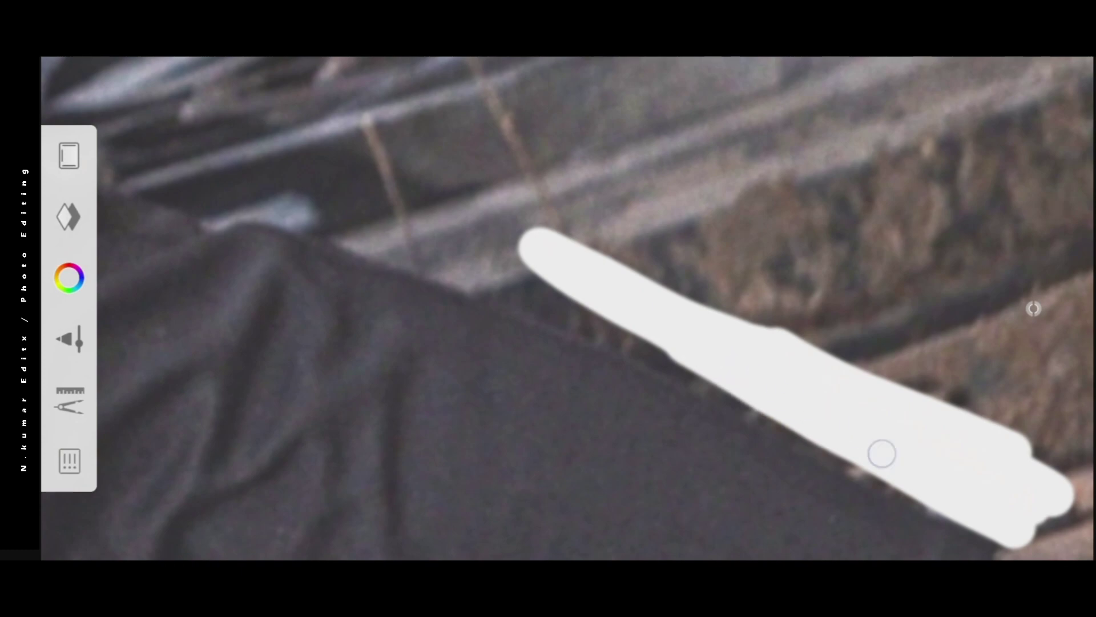
pyautogui.moveTo(695, 367); pyautogui.dragTo(365, 188)
pyautogui.scroll(5, 571, 286)
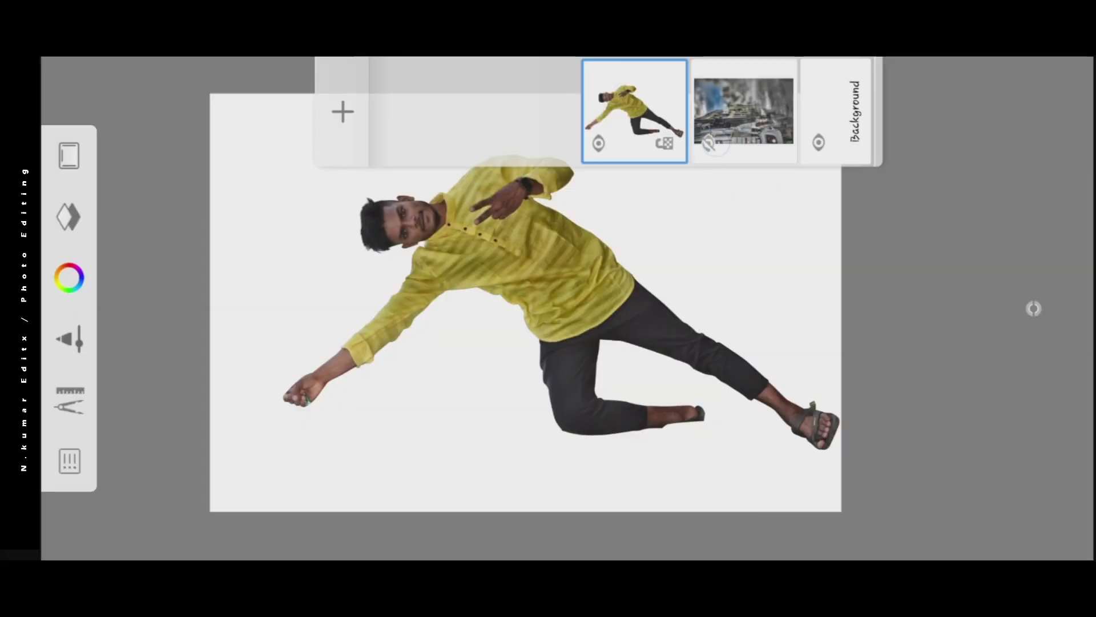
# Step: Toggle the truck background layer off and back on to compare the cutout alone
pyautogui.click(708, 143)
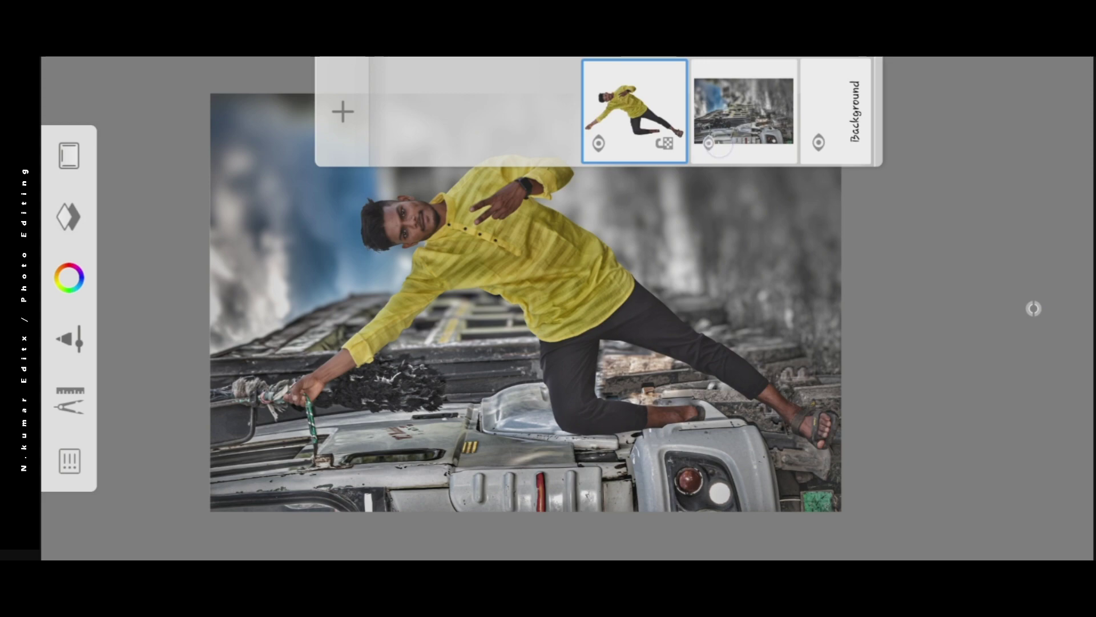
pyautogui.click(708, 143)
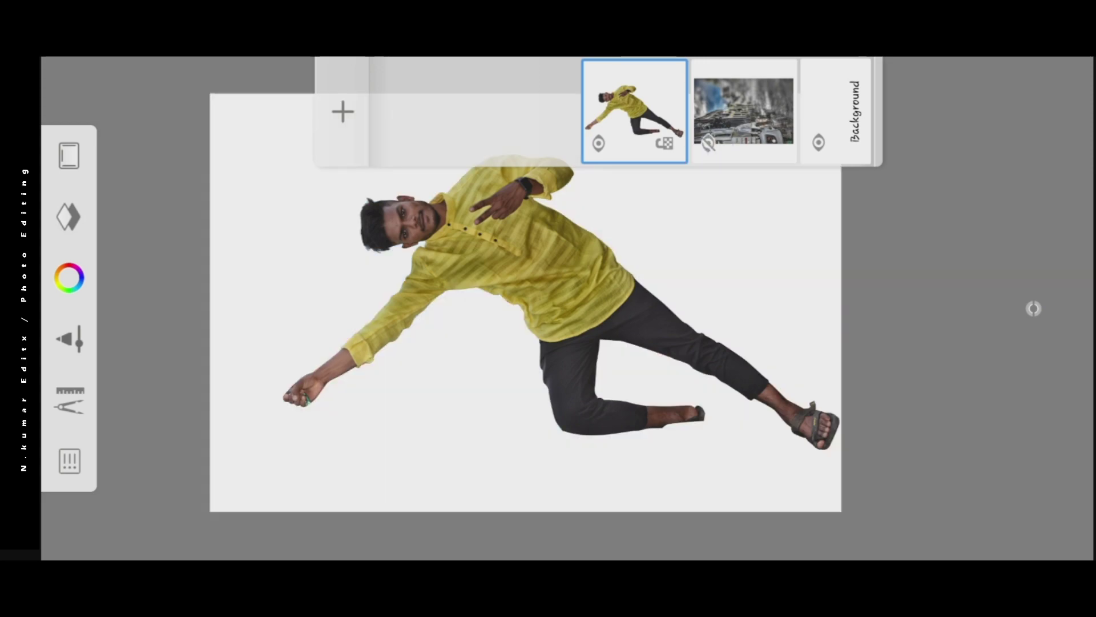
pyautogui.click(708, 143)
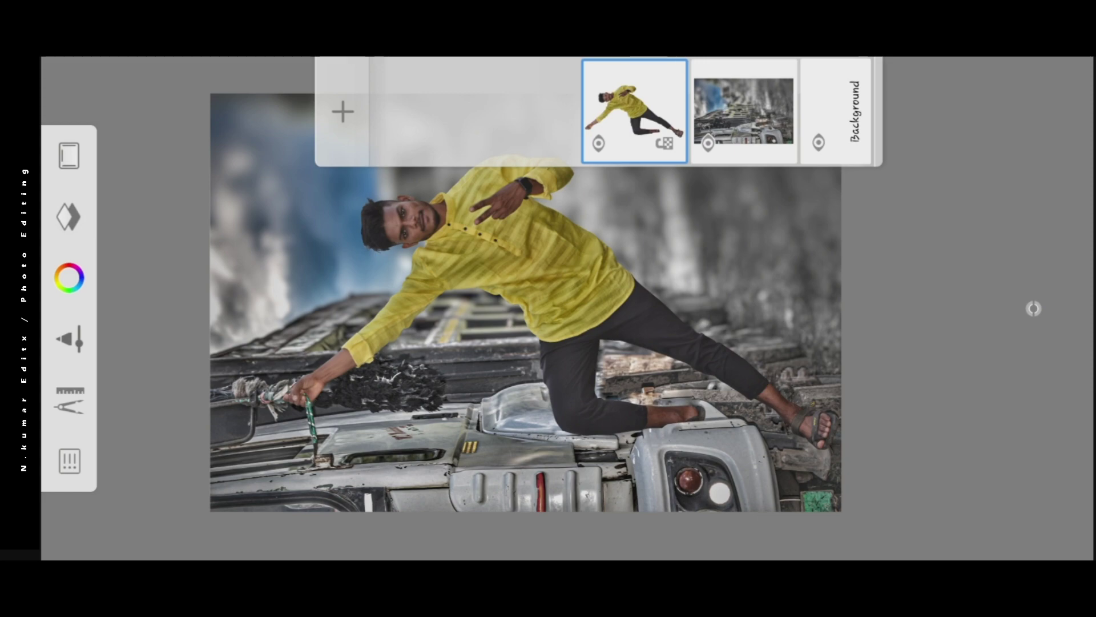
pyautogui.click(1004, 173)
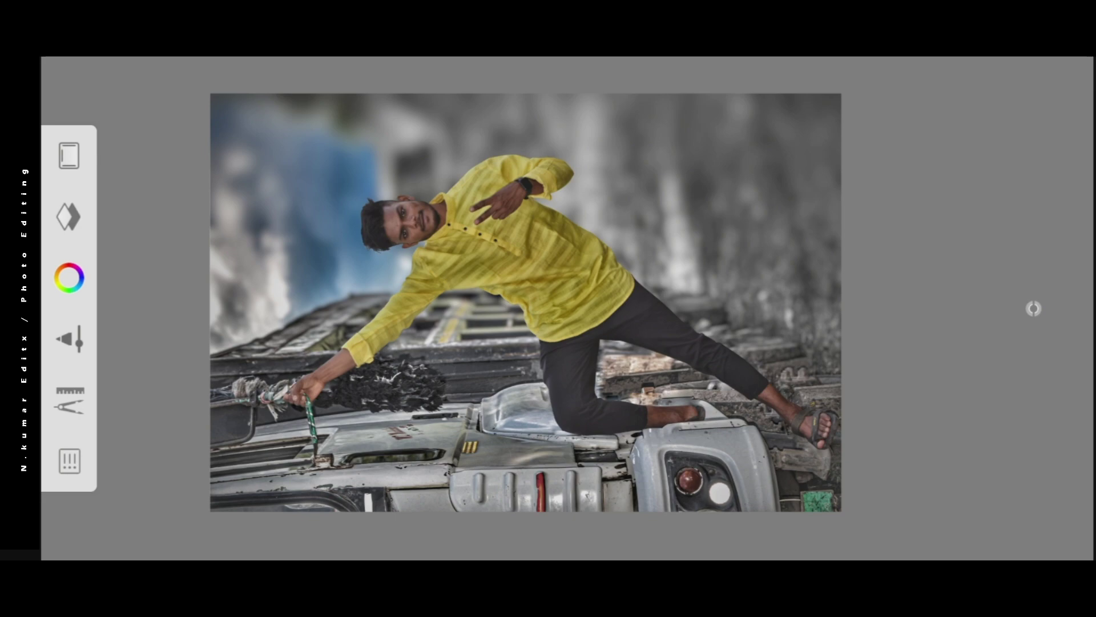
# Step: Reopen the layers list and make the background photo layer active
pyautogui.click(57, 207)
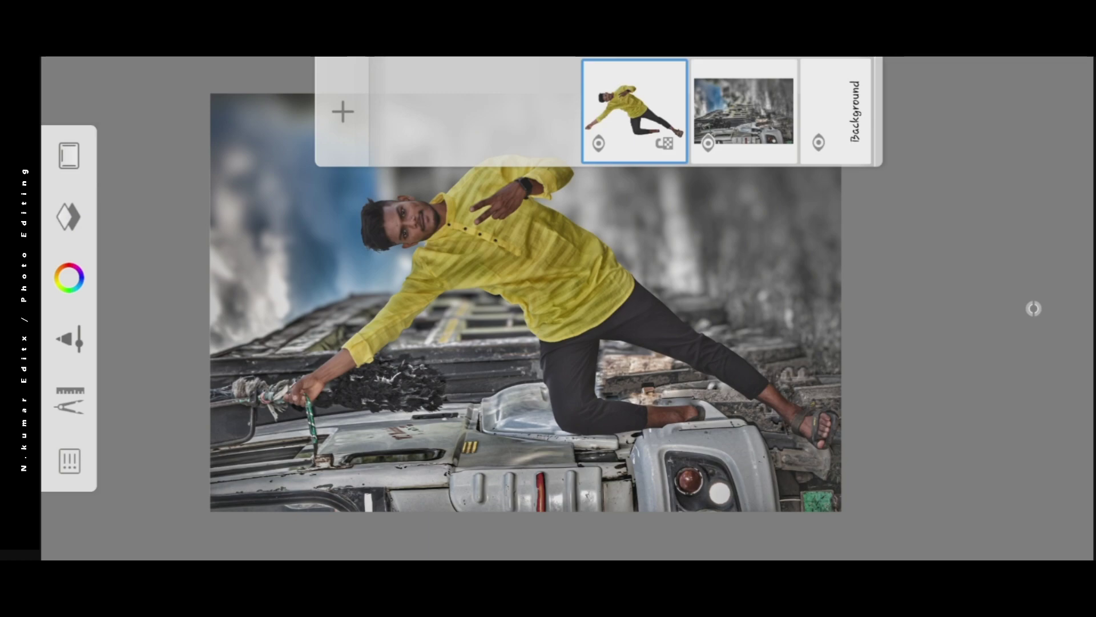
pyautogui.scroll(5, 539, 231)
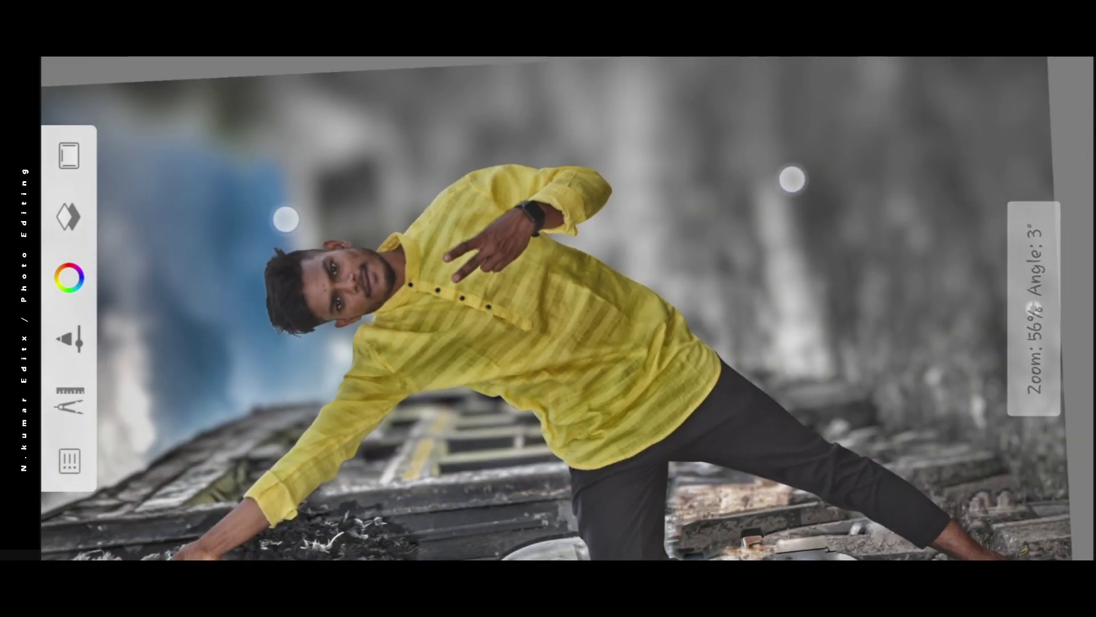
pyautogui.scroll(-3, 539, 199)
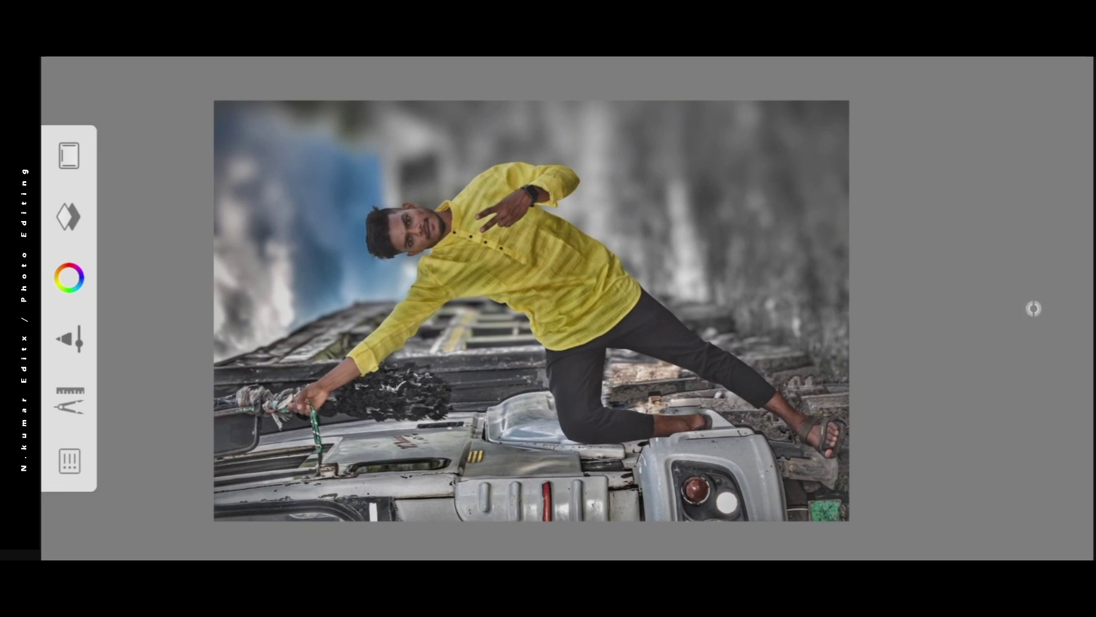
pyautogui.click(69, 216)
pyautogui.click(743, 112)
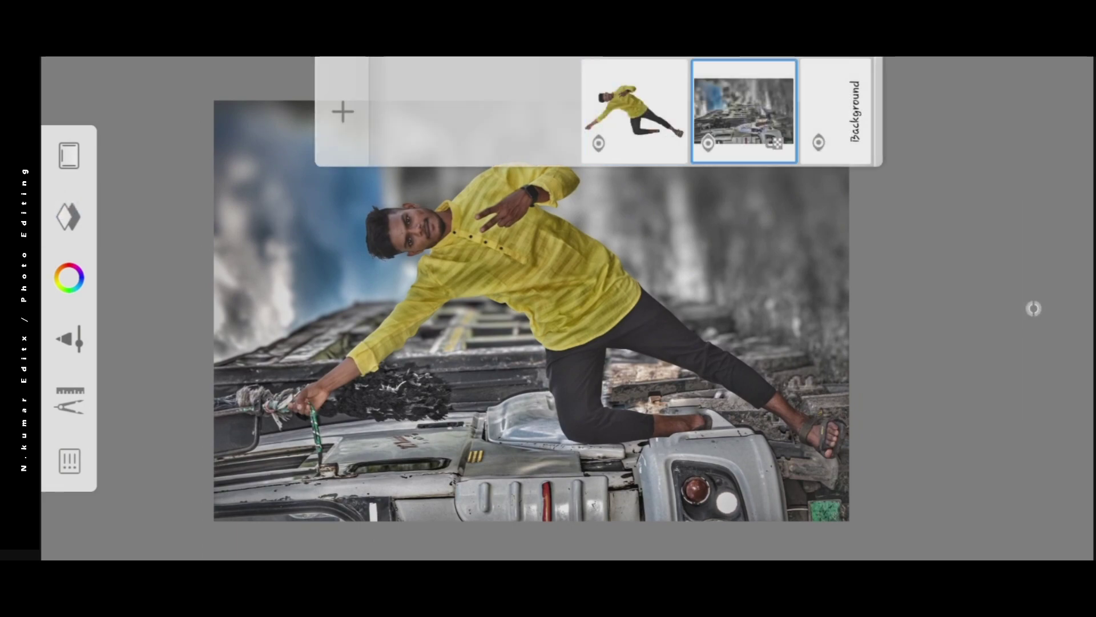
# Step: Make the cutout layer active and pick the Smudge Web Brush from the Smudge set
pyautogui.click(634, 86)
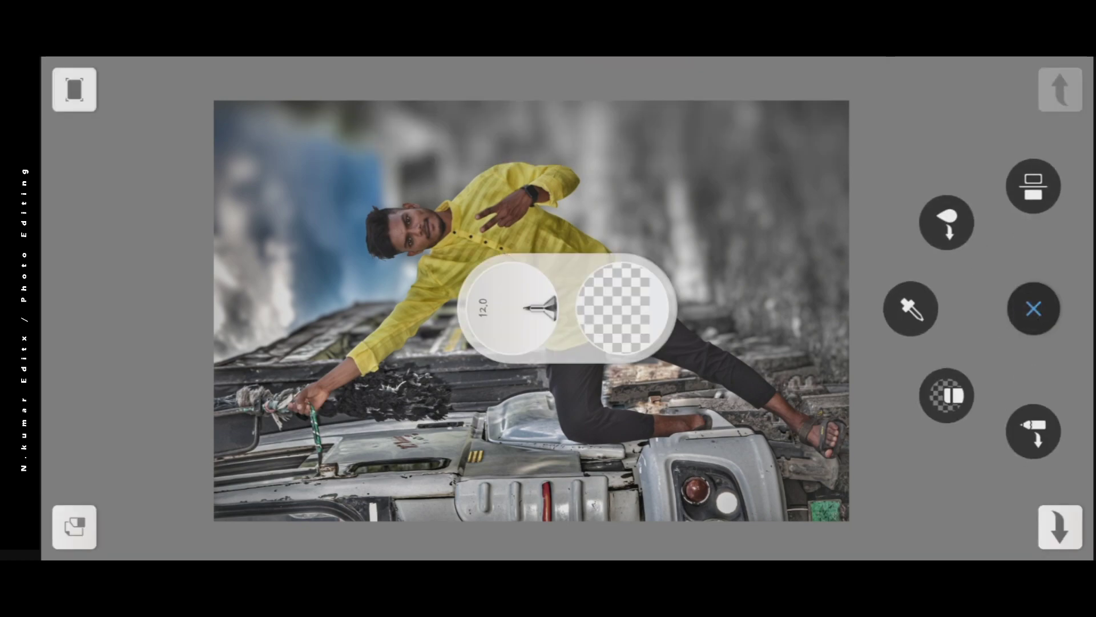
pyautogui.click(511, 308)
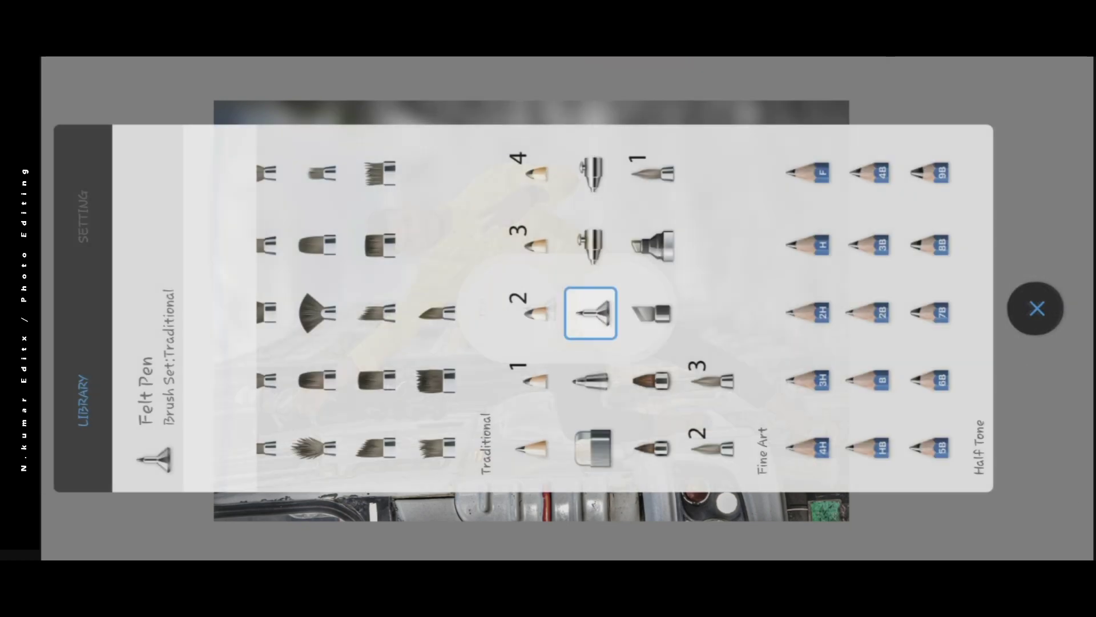
pyautogui.moveTo(491, 233); pyautogui.dragTo(171, 233)
pyautogui.click(362, 380)
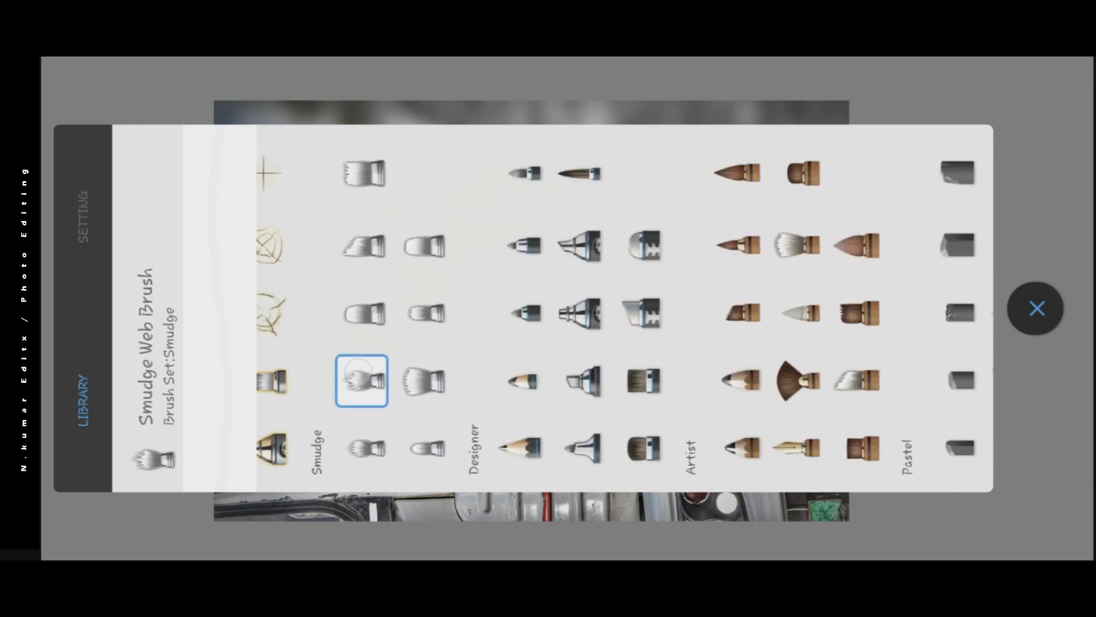
pyautogui.click(342, 437)
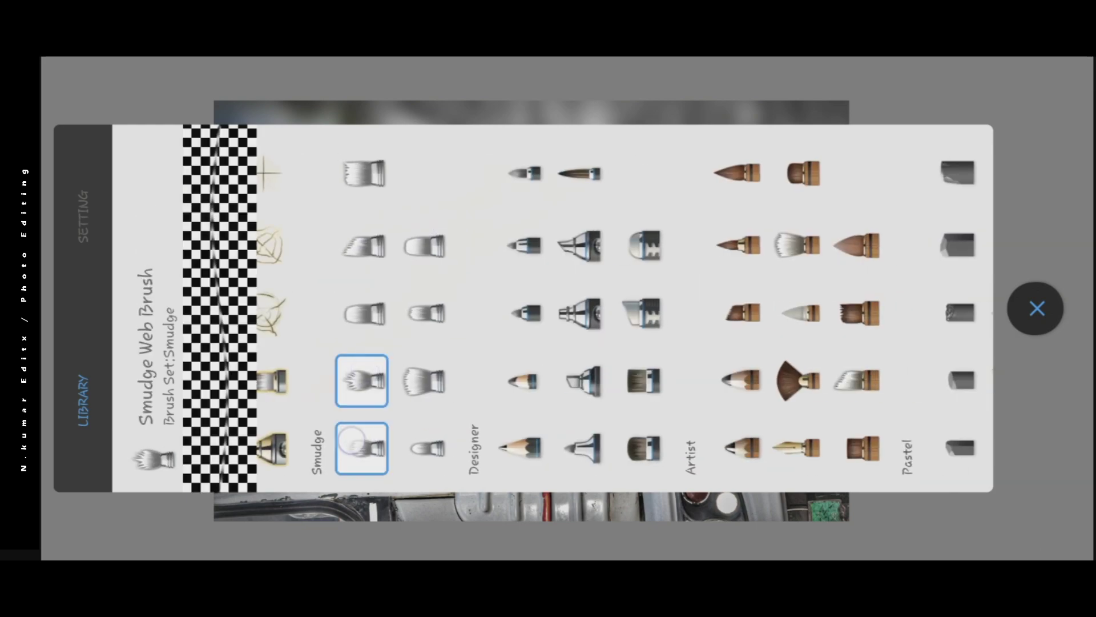
pyautogui.click(1037, 308)
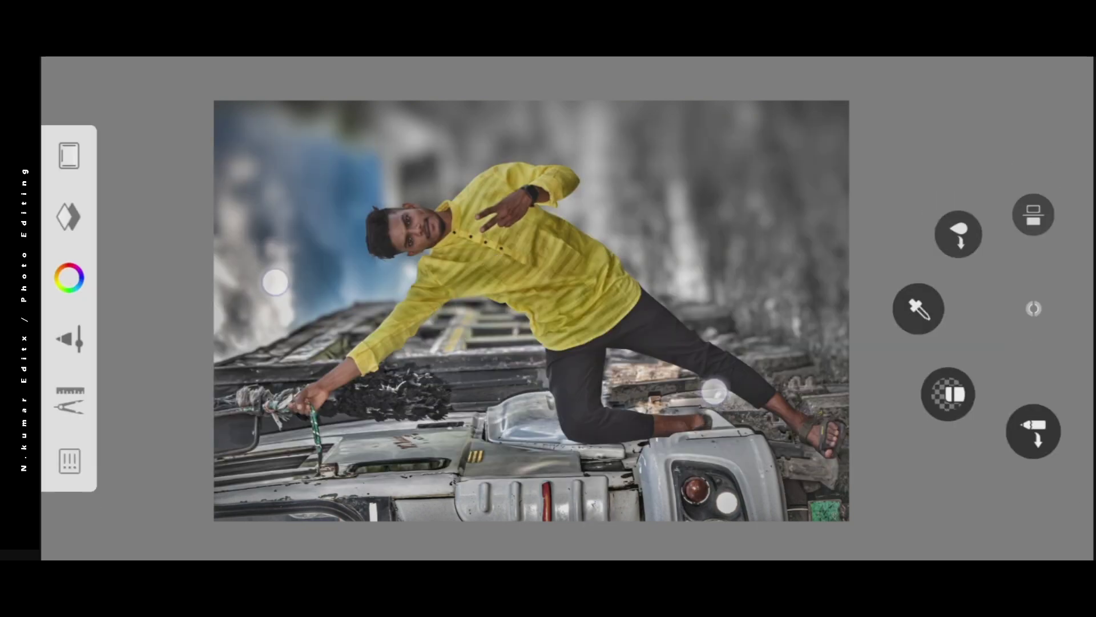
# Step: Zoom onto the man's hair and smudge the hair tips outward into the sky
pyautogui.moveTo(571, 319)
pyautogui.mouseDown()
pyautogui.moveTo(636, 289)
pyautogui.moveTo(671, 202)
pyautogui.moveTo(788, 193)
pyautogui.mouseUp()
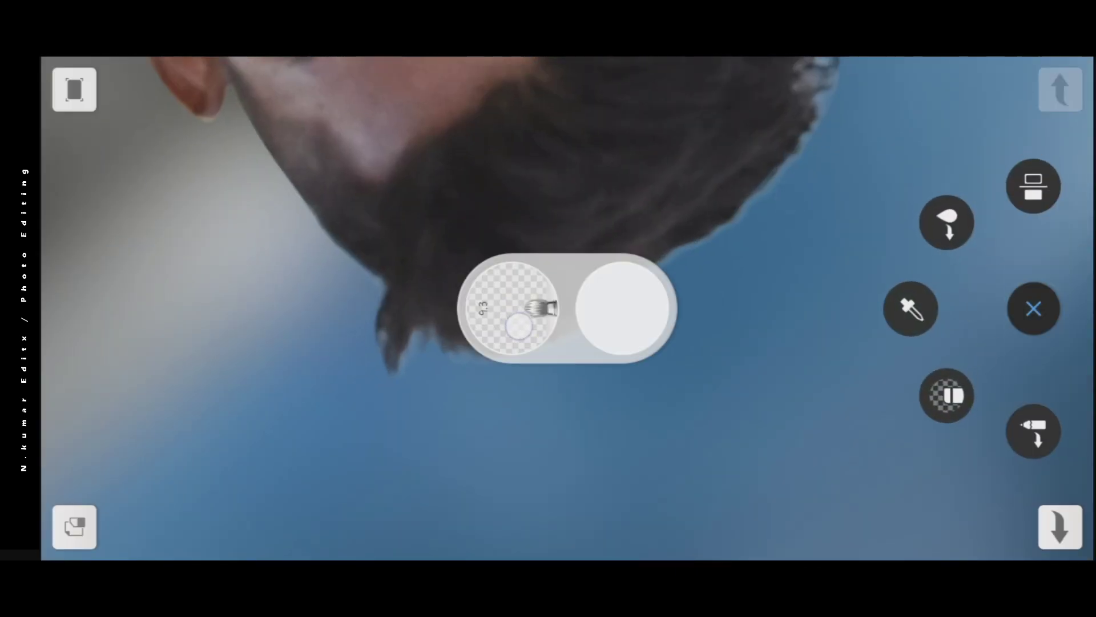
pyautogui.moveTo(284, 242)
pyautogui.mouseDown()
pyautogui.moveTo(469, 430)
pyautogui.moveTo(526, 416)
pyautogui.moveTo(600, 372)
pyautogui.moveTo(374, 348)
pyautogui.moveTo(382, 336)
pyautogui.moveTo(403, 323)
pyautogui.moveTo(514, 439)
pyautogui.mouseUp()
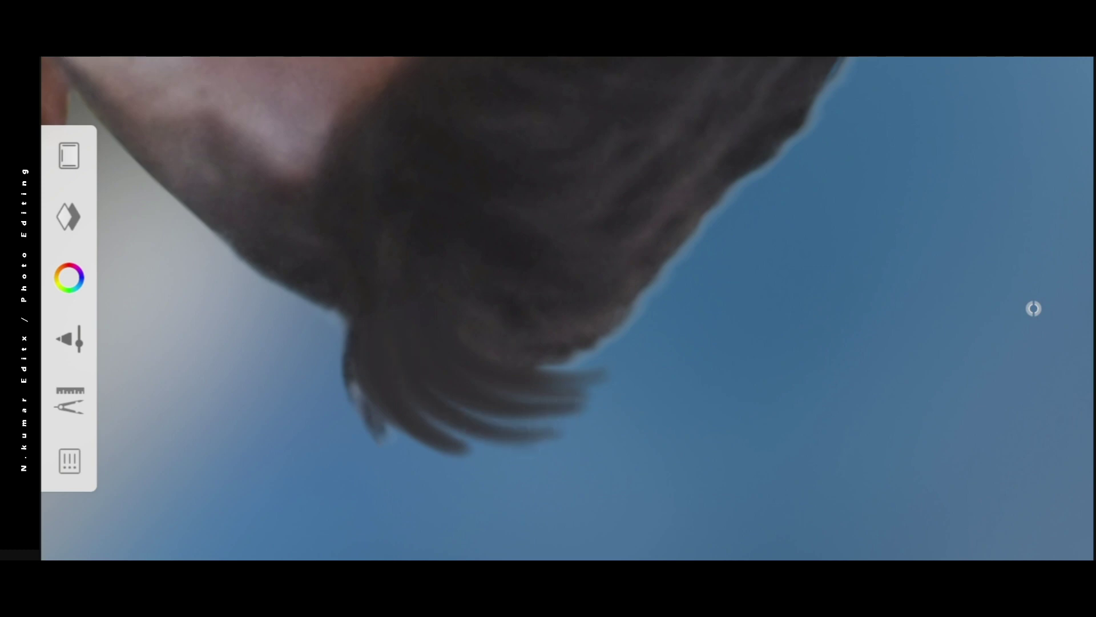
pyautogui.moveTo(525, 365)
pyautogui.mouseDown()
pyautogui.moveTo(656, 318)
pyautogui.moveTo(682, 288)
pyautogui.mouseUp()
pyautogui.moveTo(434, 320)
pyautogui.mouseDown()
pyautogui.moveTo(375, 318)
pyautogui.moveTo(487, 358)
pyautogui.moveTo(499, 318)
pyautogui.moveTo(601, 286)
pyautogui.moveTo(683, 194)
pyautogui.moveTo(776, 191)
pyautogui.mouseUp()
pyautogui.moveTo(571, 308)
pyautogui.mouseDown()
pyautogui.moveTo(336, 113)
pyautogui.moveTo(515, 319)
pyautogui.moveTo(629, 301)
pyautogui.moveTo(482, 407)
pyautogui.moveTo(472, 394)
pyautogui.moveTo(487, 294)
pyautogui.moveTo(521, 308)
pyautogui.moveTo(534, 382)
pyautogui.moveTo(336, 262)
pyautogui.moveTo(262, 274)
pyautogui.moveTo(376, 248)
pyautogui.moveTo(644, 369)
pyautogui.moveTo(497, 399)
pyautogui.moveTo(636, 388)
pyautogui.moveTo(722, 294)
pyautogui.moveTo(718, 301)
pyautogui.moveTo(739, 238)
pyautogui.moveTo(742, 162)
pyautogui.moveTo(694, 343)
pyautogui.moveTo(720, 353)
pyautogui.moveTo(639, 335)
pyautogui.moveTo(672, 206)
pyautogui.moveTo(565, 272)
pyautogui.moveTo(362, 328)
pyautogui.moveTo(627, 289)
pyautogui.moveTo(676, 190)
pyautogui.moveTo(402, 276)
pyautogui.moveTo(639, 296)
pyautogui.moveTo(350, 269)
pyautogui.moveTo(582, 314)
pyautogui.moveTo(690, 232)
pyautogui.moveTo(645, 331)
pyautogui.moveTo(778, 301)
pyautogui.moveTo(608, 361)
pyautogui.moveTo(724, 307)
pyautogui.mouseUp()
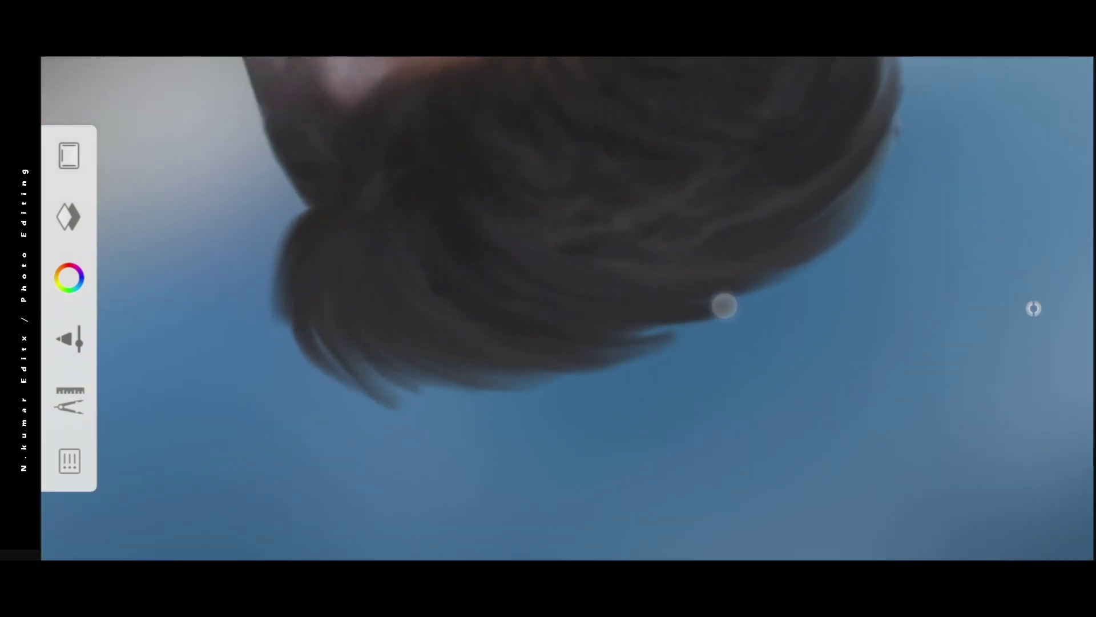
pyautogui.scroll(-5, 725, 306)
pyautogui.scroll(-5, 548, 308)
pyautogui.scroll(-2, 524, 217)
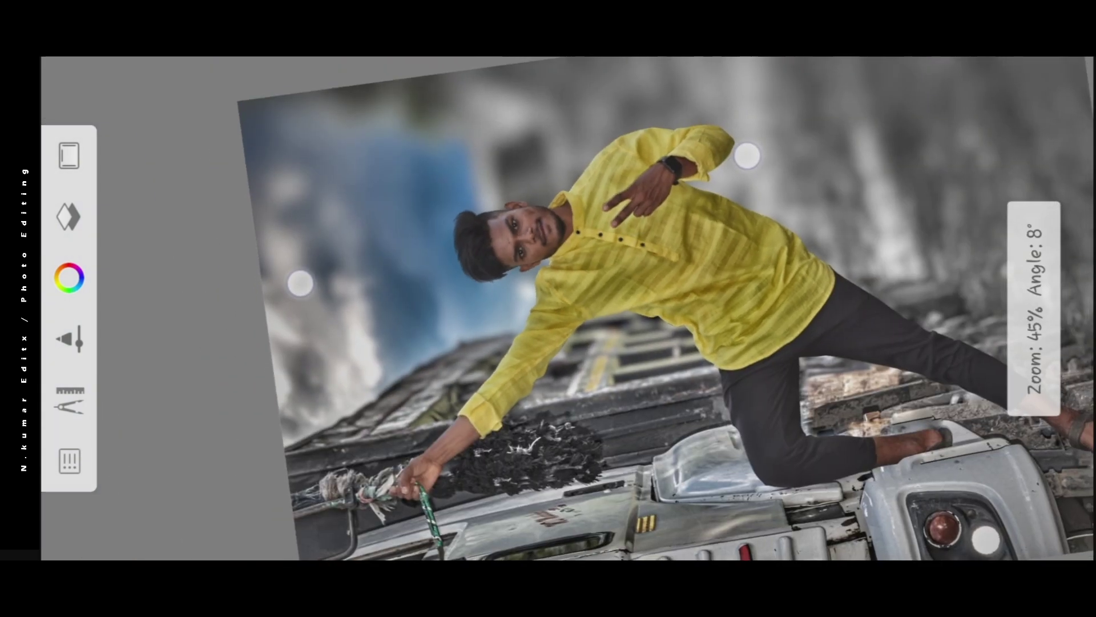
pyautogui.scroll(-2, 556, 240)
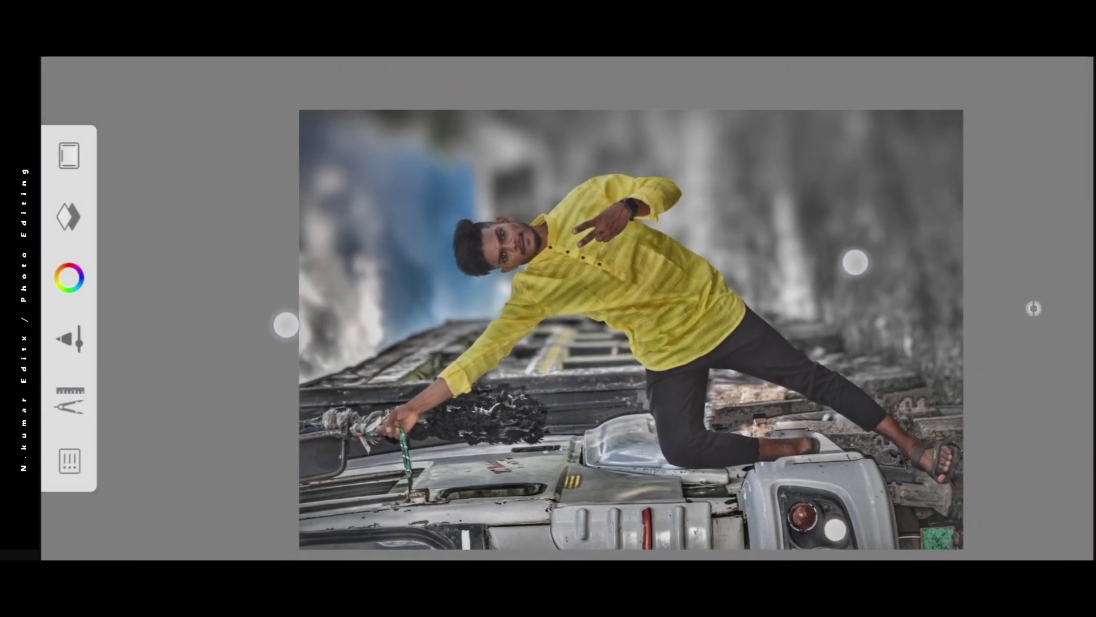
pyautogui.scroll(-1, 569, 284)
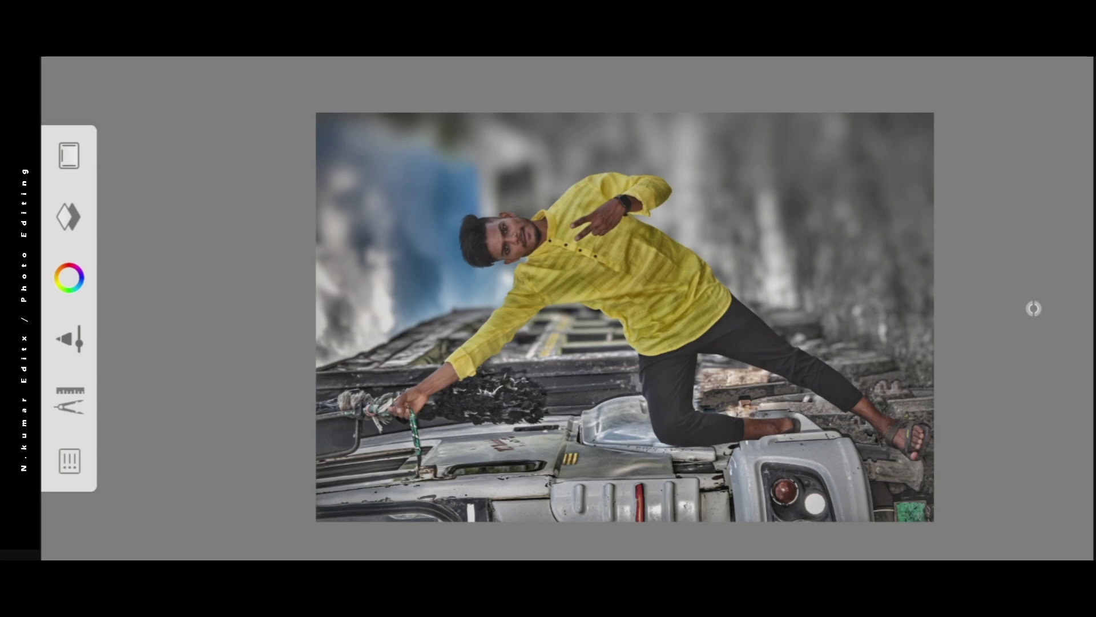
# Step: Switch to the Smudge Round Bristle Brush and check its size, flow and strength
pyautogui.click(1033, 309)
pyautogui.click(946, 396)
pyautogui.click(429, 373)
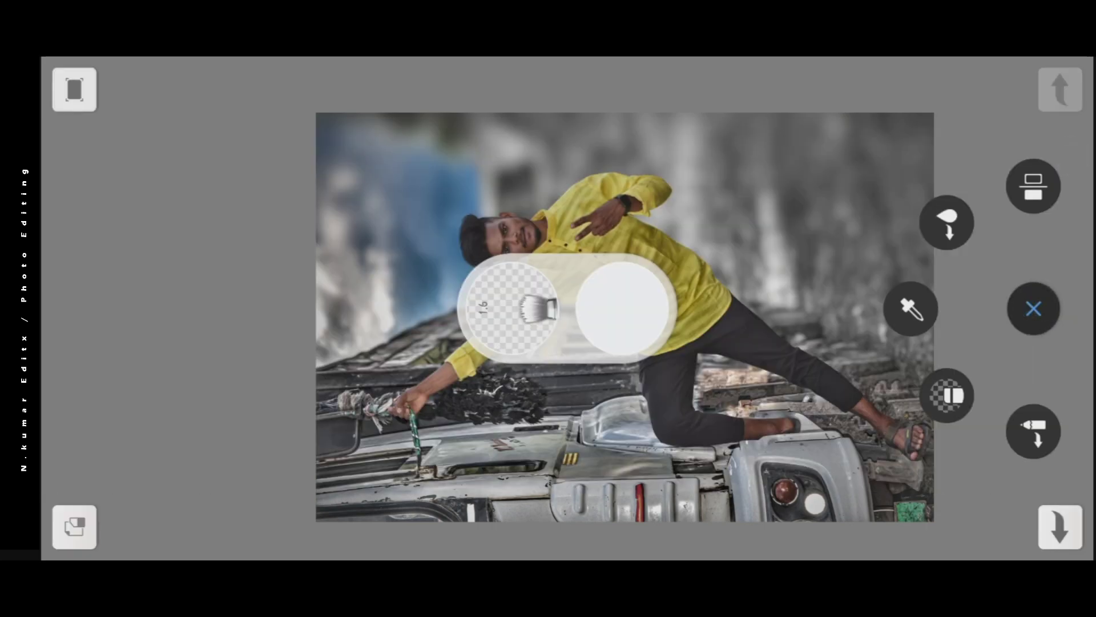
pyautogui.click(517, 296)
pyautogui.click(83, 217)
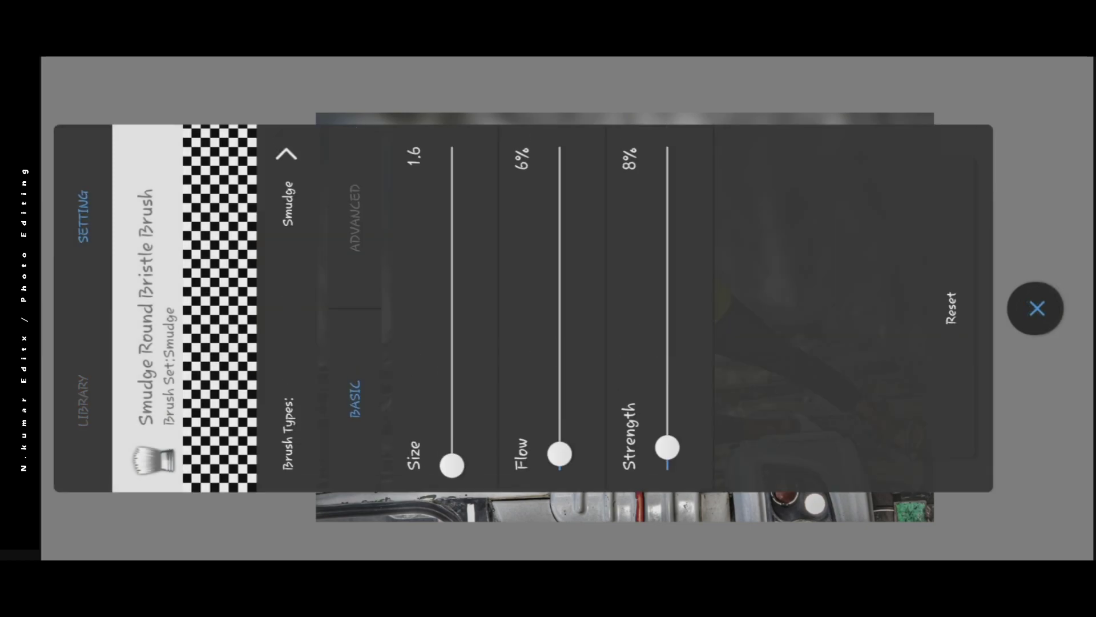
pyautogui.click(514, 87)
# Step: Smooth away a dark blemish on the man's face
pyautogui.scroll(10, 557, 369)
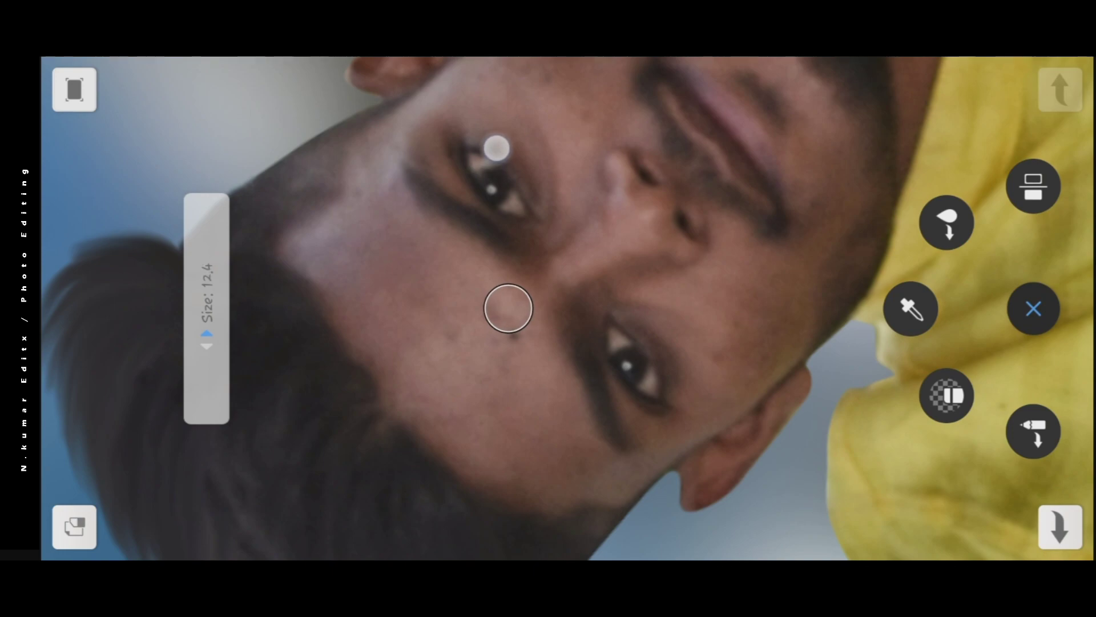
pyautogui.scroll(5, 568, 315)
pyautogui.moveTo(614, 371); pyautogui.dragTo(495, 262)
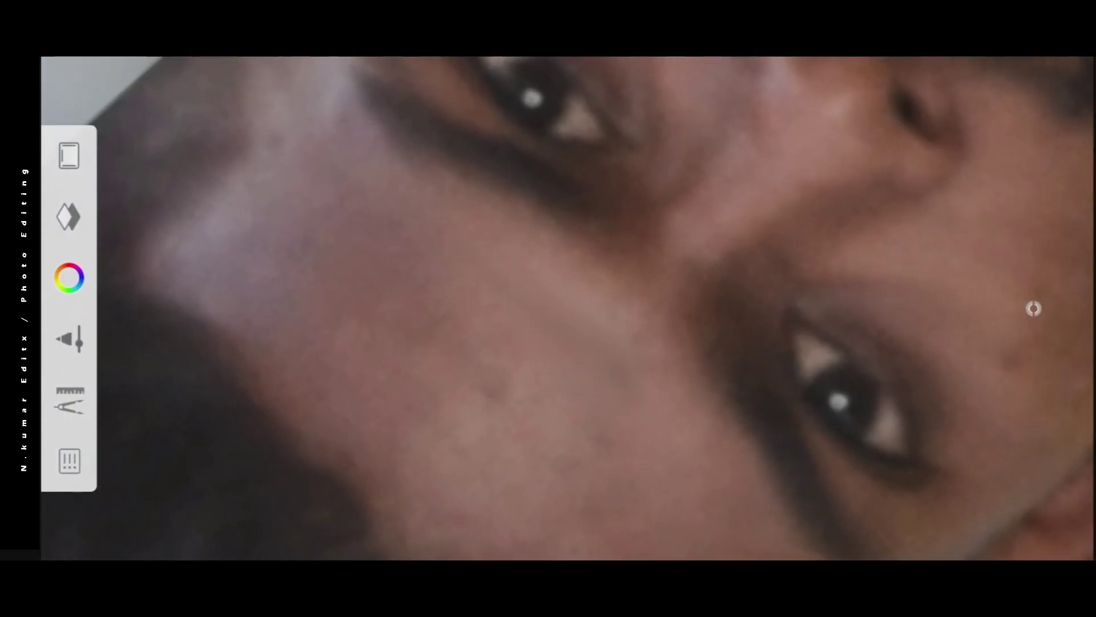
# Step: Zoom back out to the full composite and open the layers list
pyautogui.scroll(-2, 577, 228)
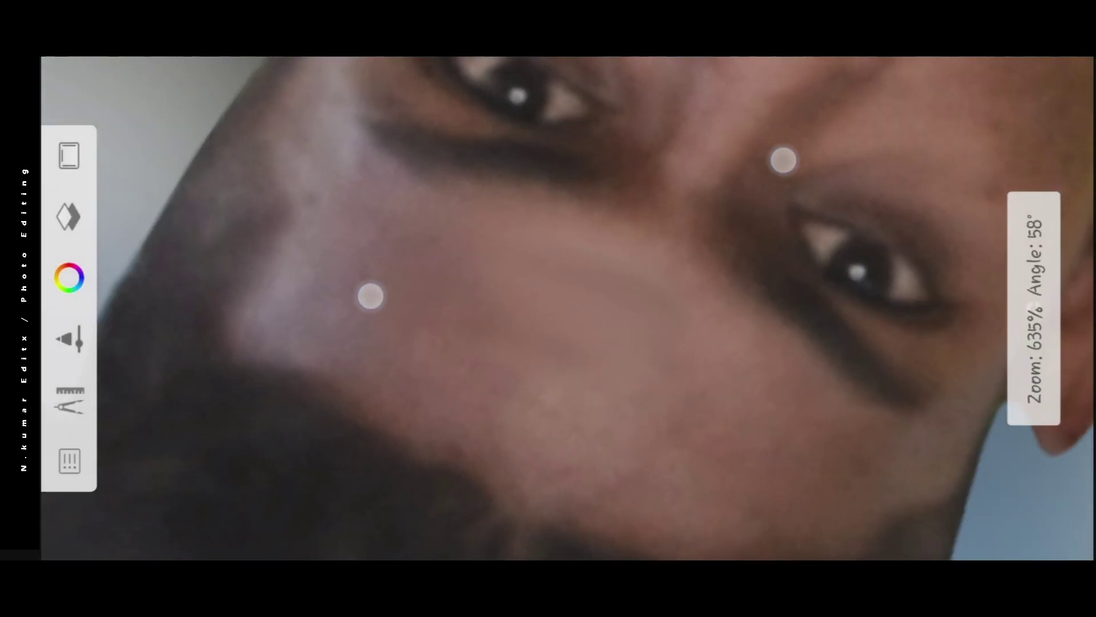
pyautogui.scroll(-1, 415, 360)
pyautogui.scroll(3, 488, 229)
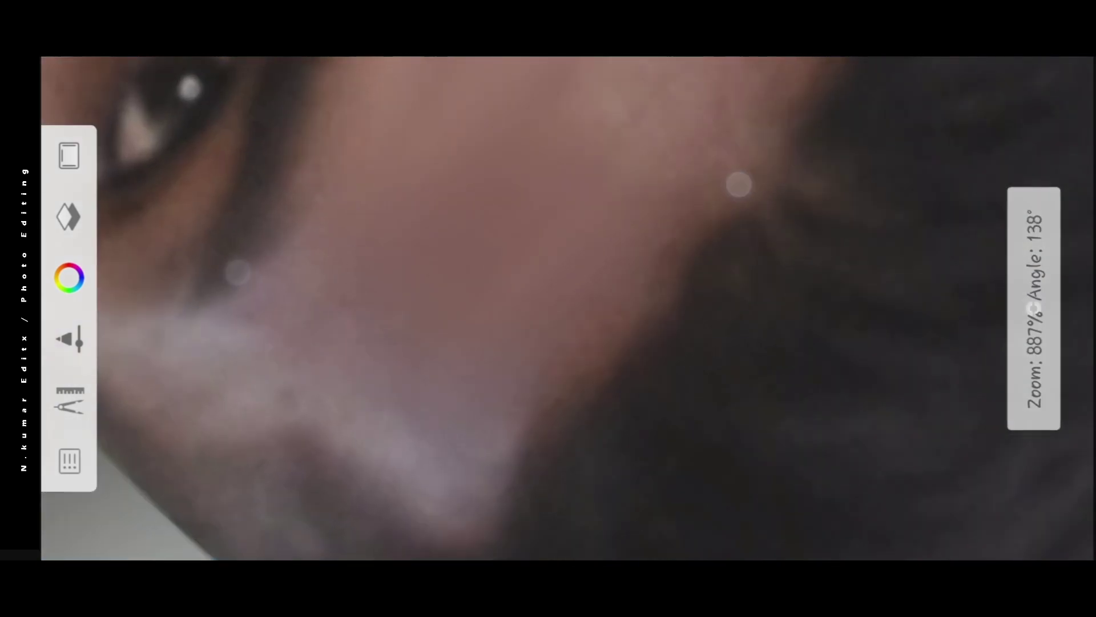
pyautogui.scroll(-2, 447, 423)
pyautogui.scroll(1, 490, 320)
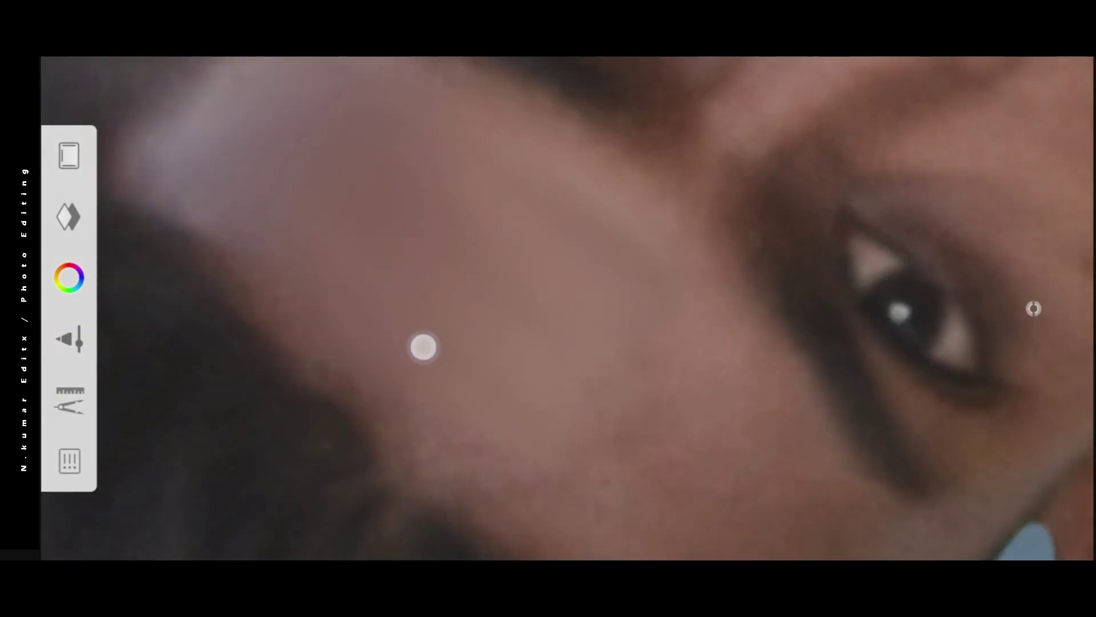
pyautogui.scroll(-2, 424, 346)
pyautogui.scroll(1, 588, 276)
pyautogui.scroll(1, 571, 299)
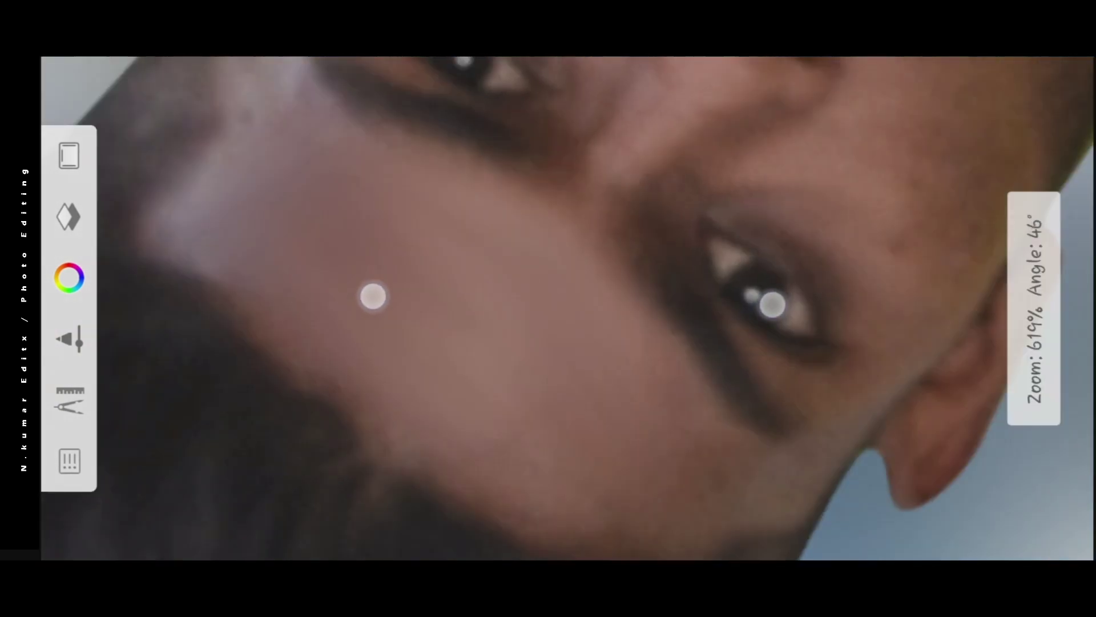
pyautogui.scroll(1, 557, 233)
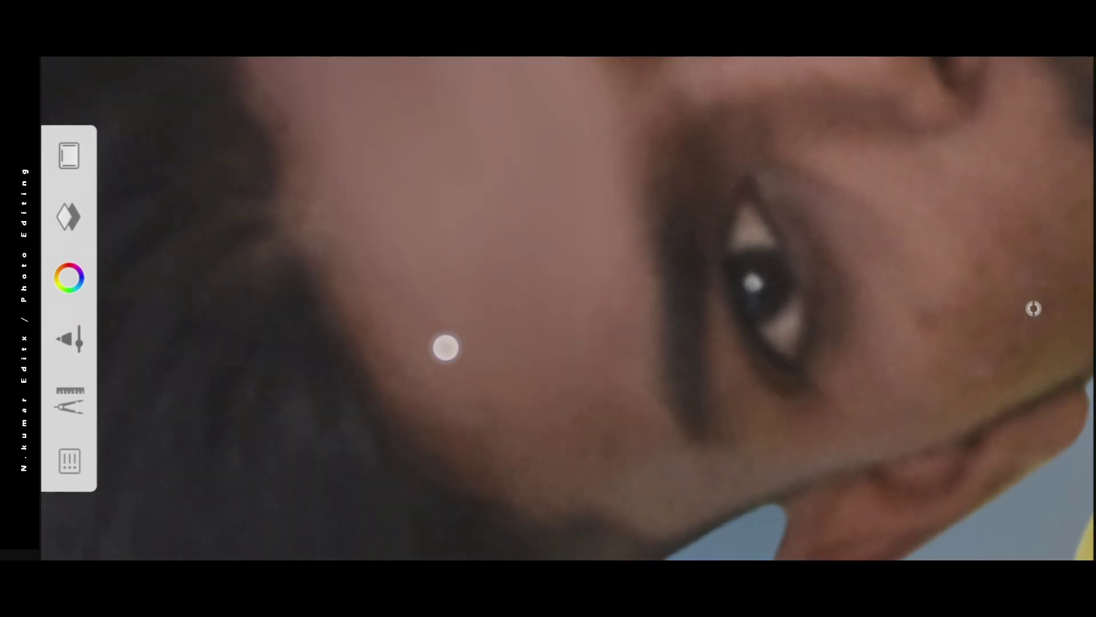
pyautogui.scroll(-3, 497, 202)
pyautogui.scroll(3, 582, 234)
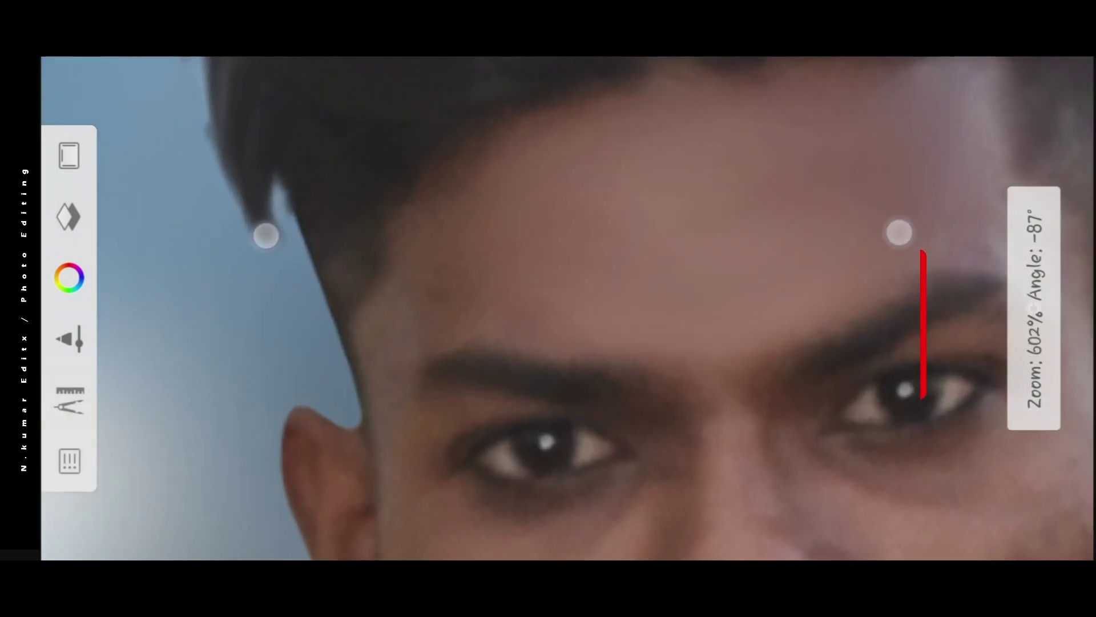
pyautogui.scroll(1, 514, 283)
pyautogui.scroll(-3, 512, 240)
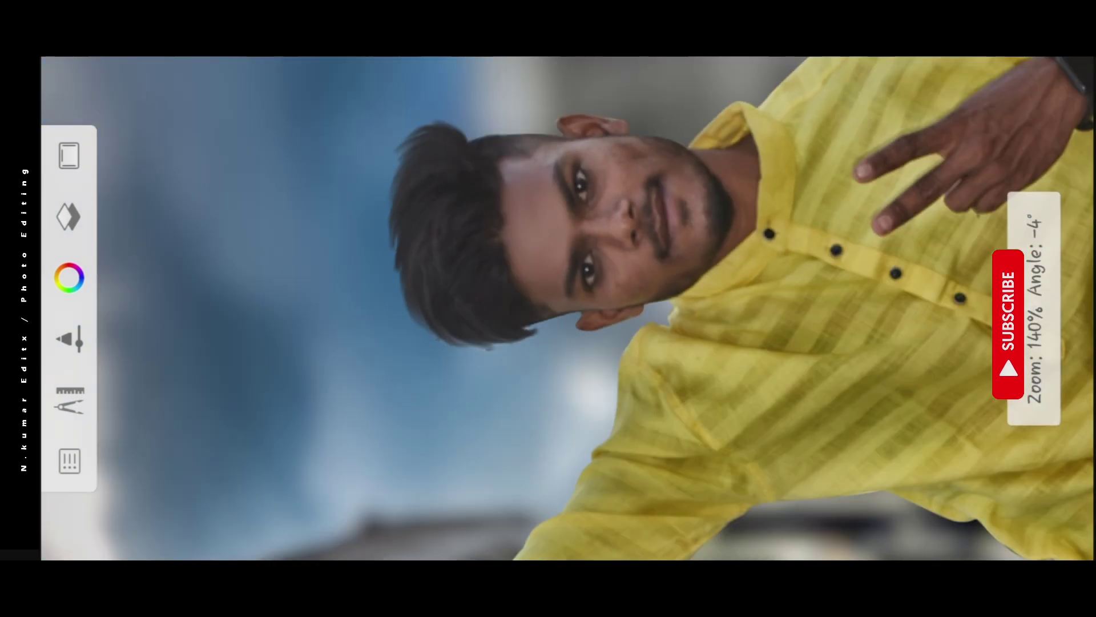
pyautogui.scroll(-2, 531, 242)
pyautogui.scroll(-2, 541, 223)
pyautogui.scroll(-2, 542, 223)
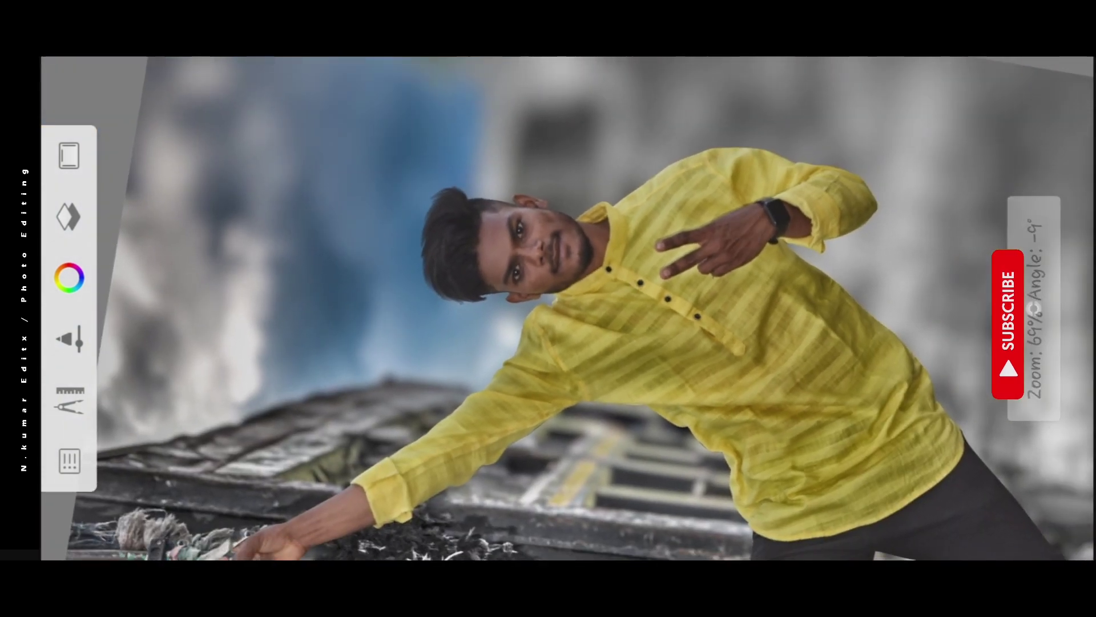
pyautogui.scroll(-2, 585, 229)
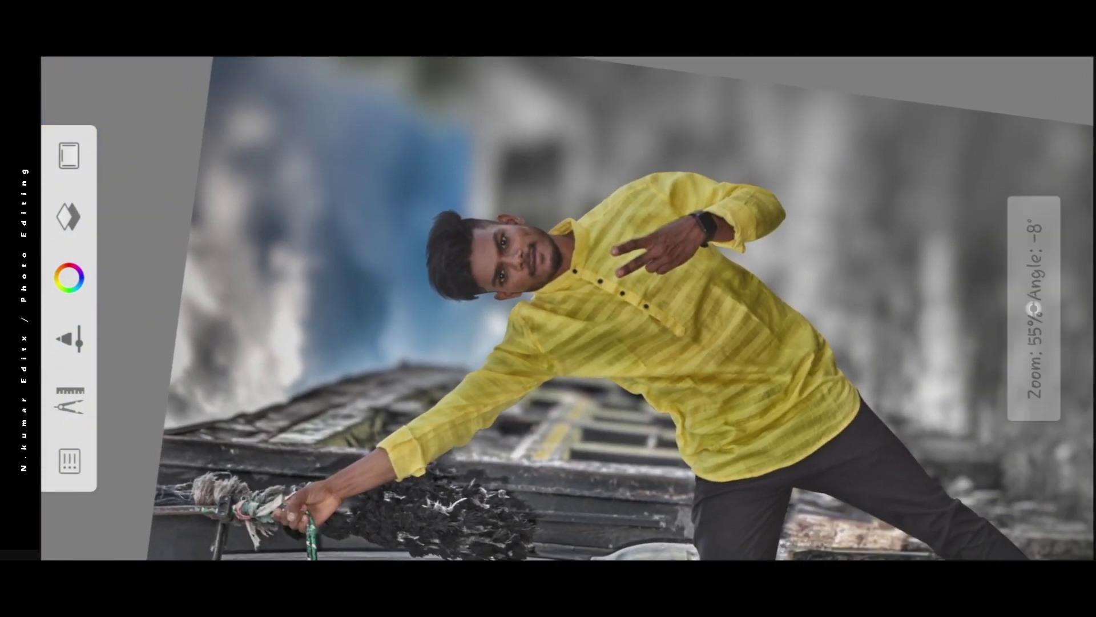
pyautogui.scroll(-3, 503, 229)
pyautogui.scroll(-2, 503, 230)
pyautogui.scroll(-1, 551, 233)
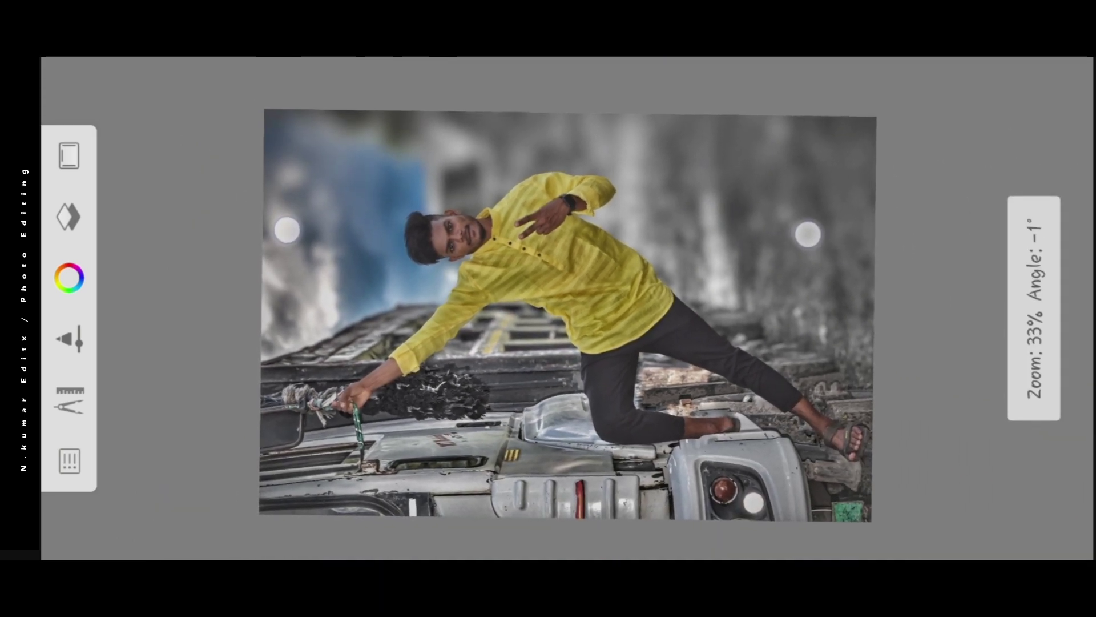
pyautogui.click(69, 156)
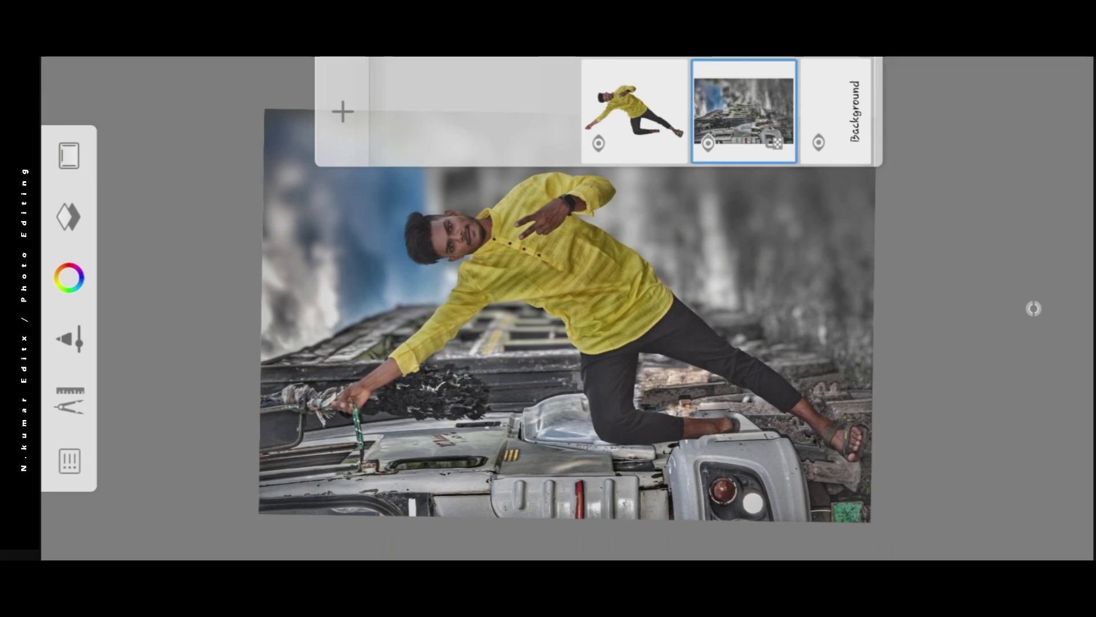
# Step: Import the bokeh lights image, mirror it, and scale it to about 219% at 30°
pyautogui.click(69, 400)
pyautogui.click(345, 312)
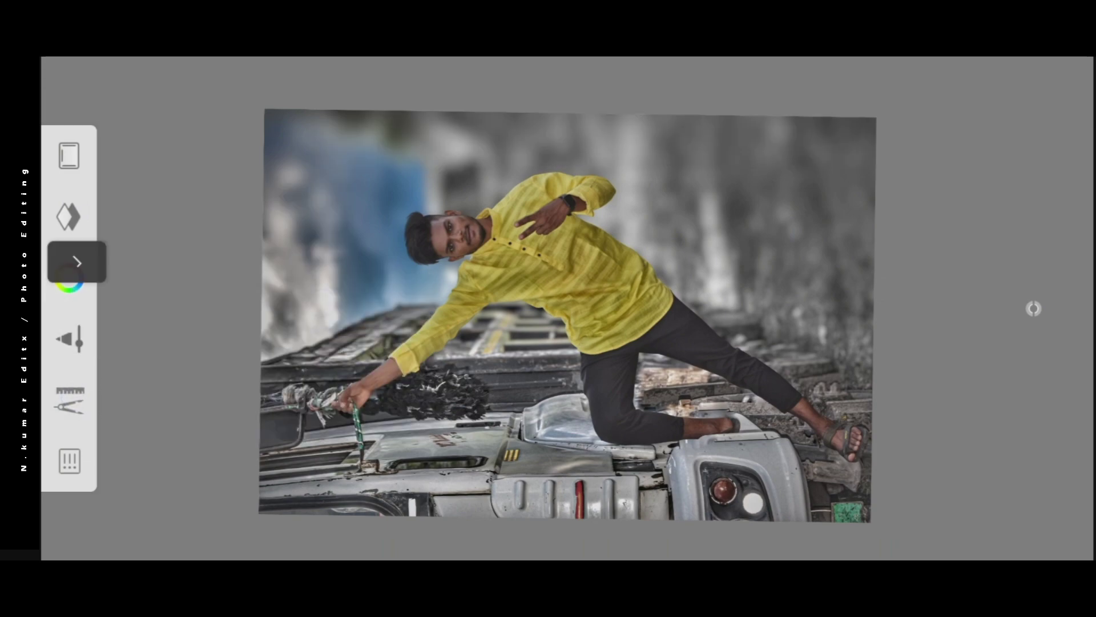
pyautogui.click(150, 309)
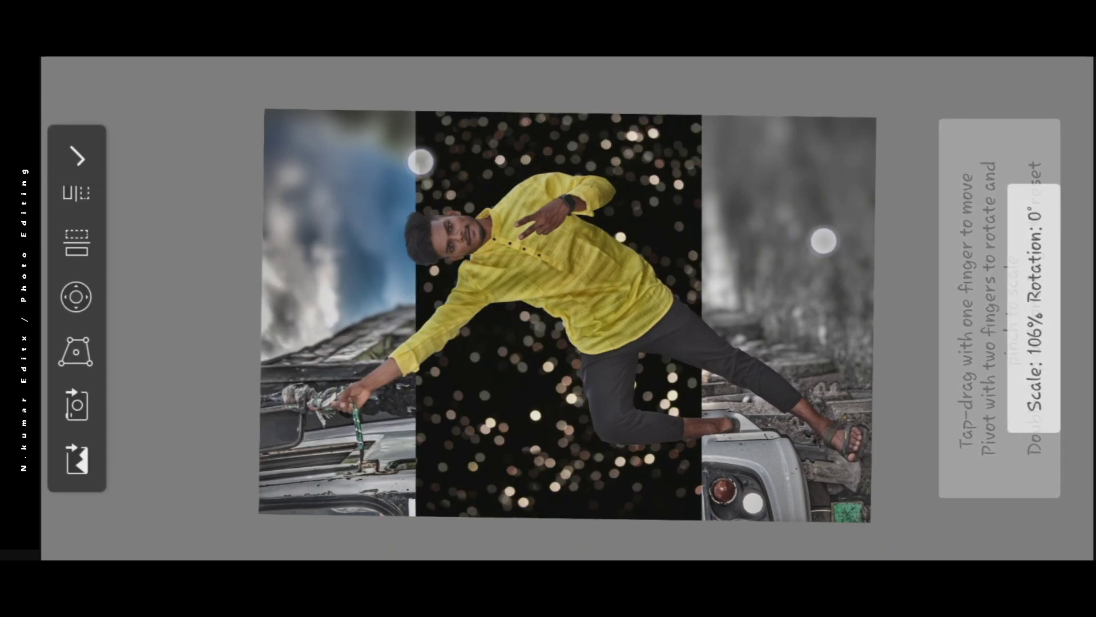
pyautogui.scroll(3, 679, 173)
pyautogui.scroll(2, 605, 171)
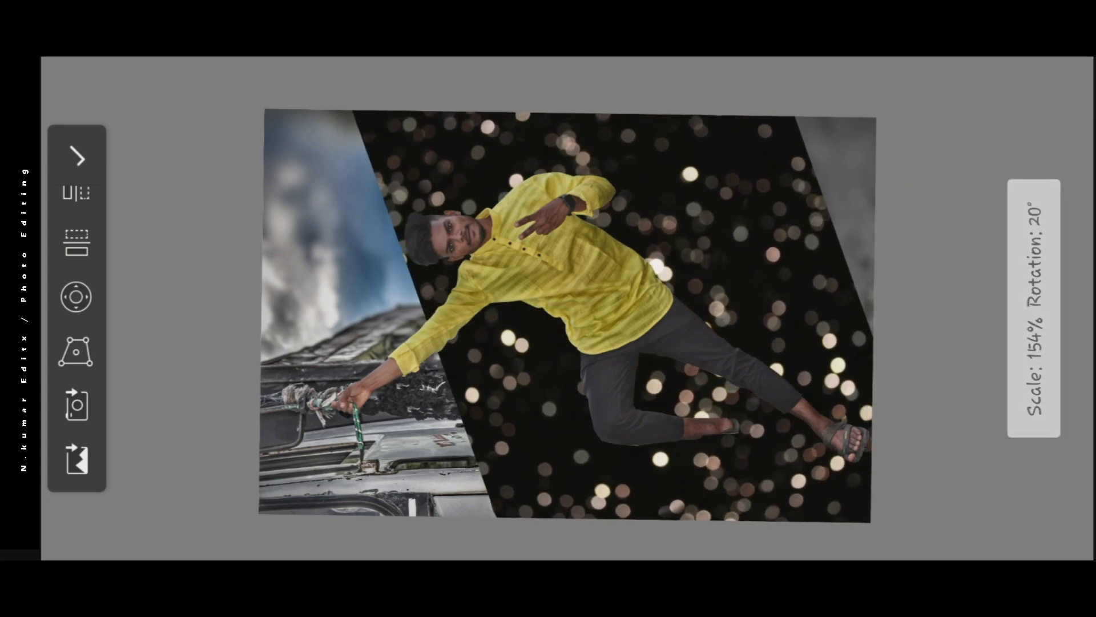
pyautogui.click(76, 231)
pyautogui.scroll(2, 639, 217)
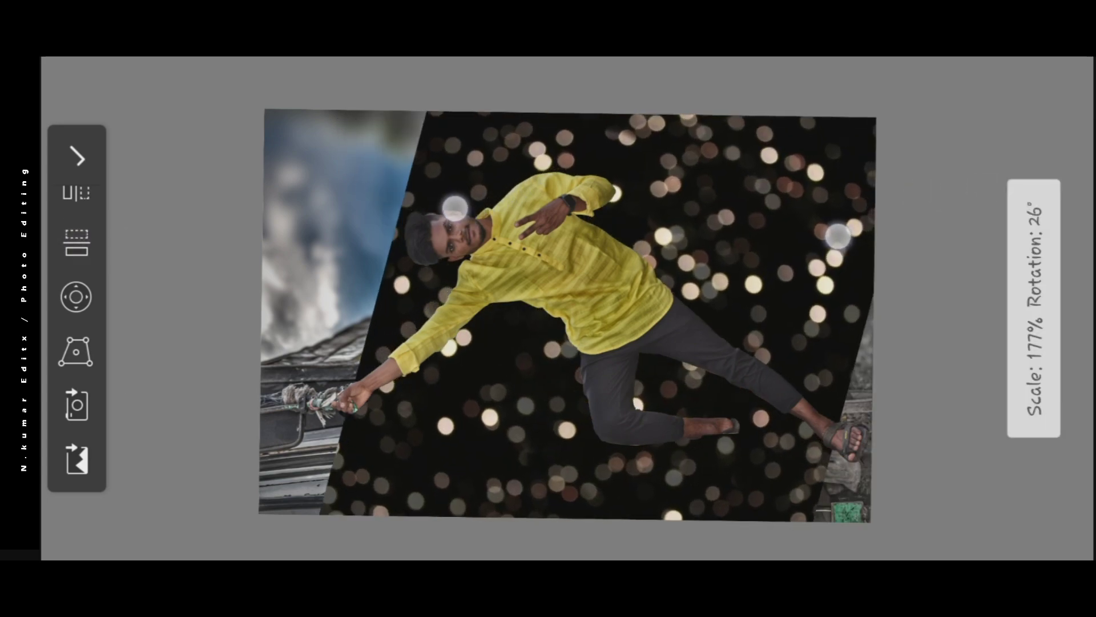
pyautogui.scroll(-1, 628, 257)
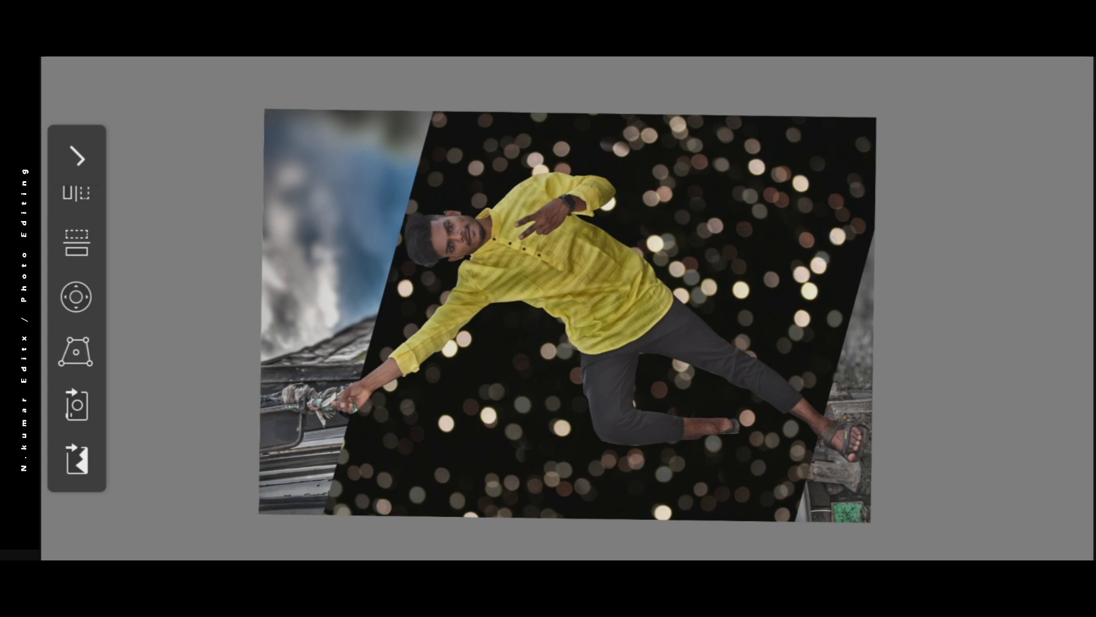
pyautogui.scroll(3, 571, 314)
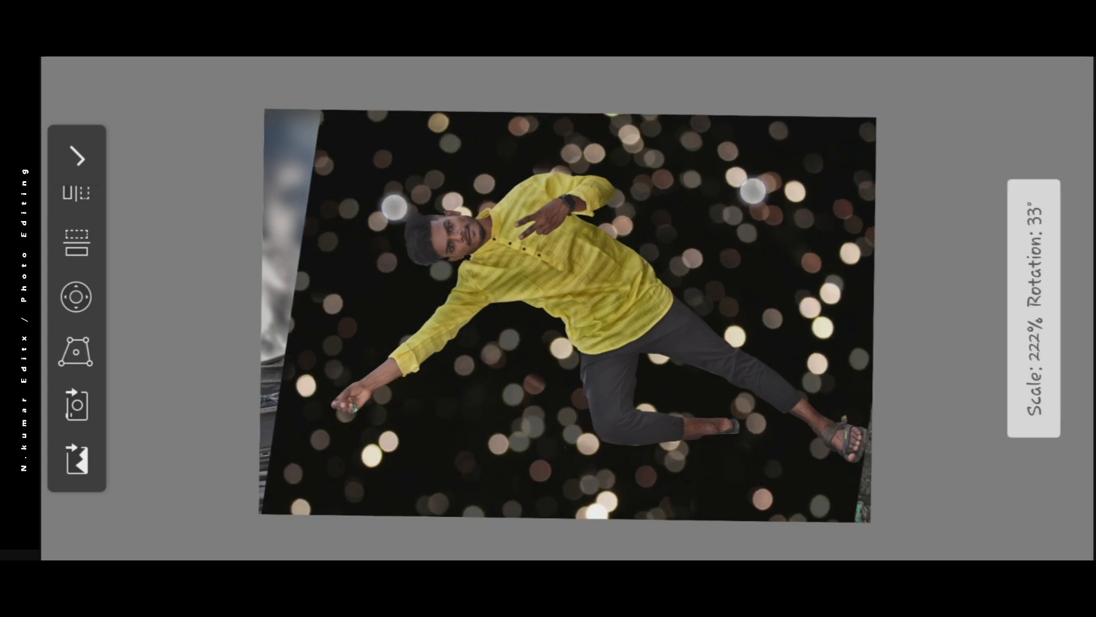
pyautogui.scroll(1, 571, 314)
# Step: Finish placing the bokeh image and set its layer's blend mode to Screen
pyautogui.scroll(-1, 565, 315)
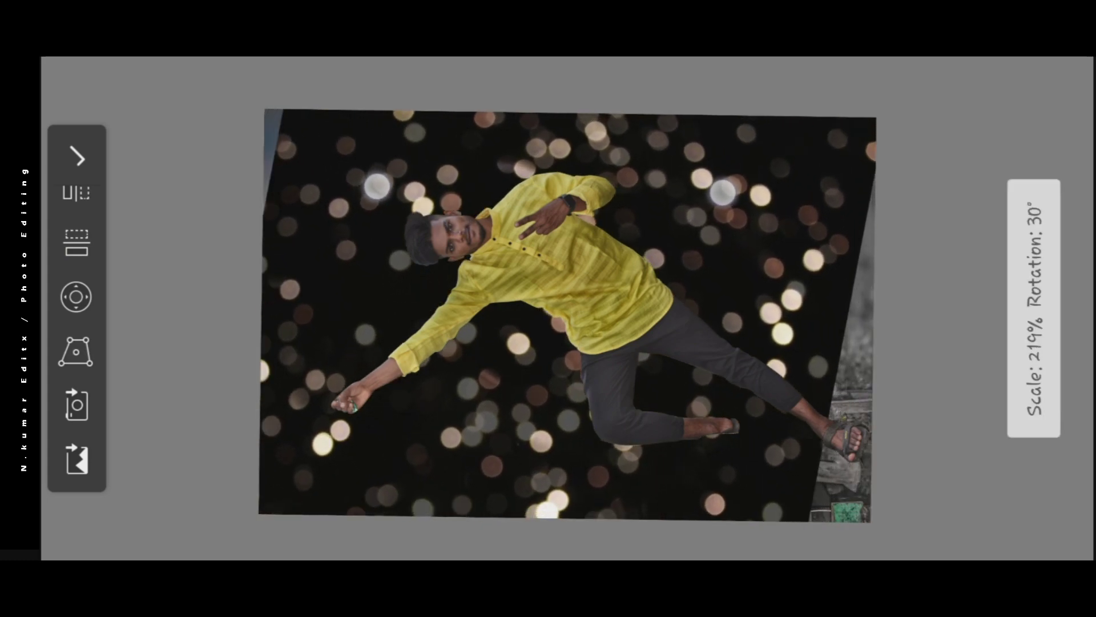
pyautogui.scroll(-1, 566, 314)
pyautogui.click(77, 156)
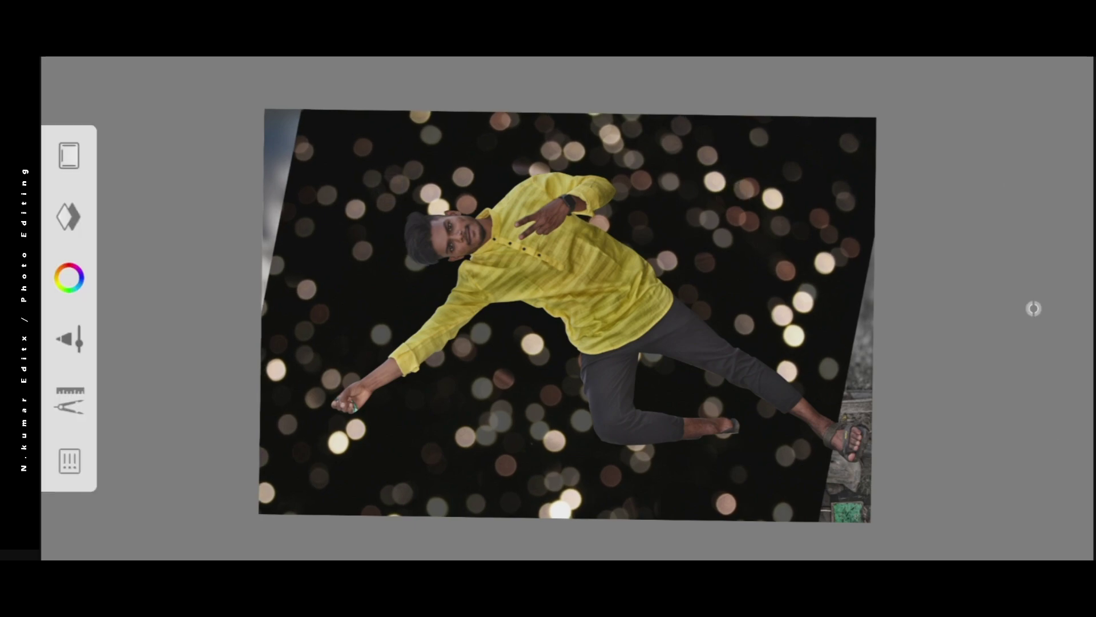
pyautogui.click(69, 217)
pyautogui.click(666, 143)
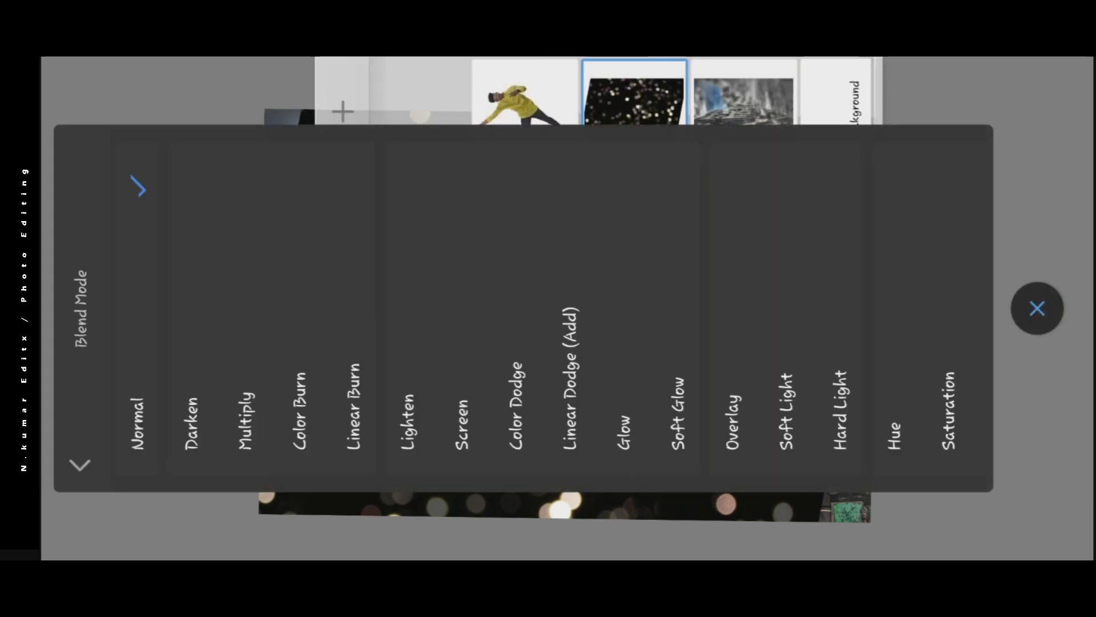
pyautogui.click(461, 423)
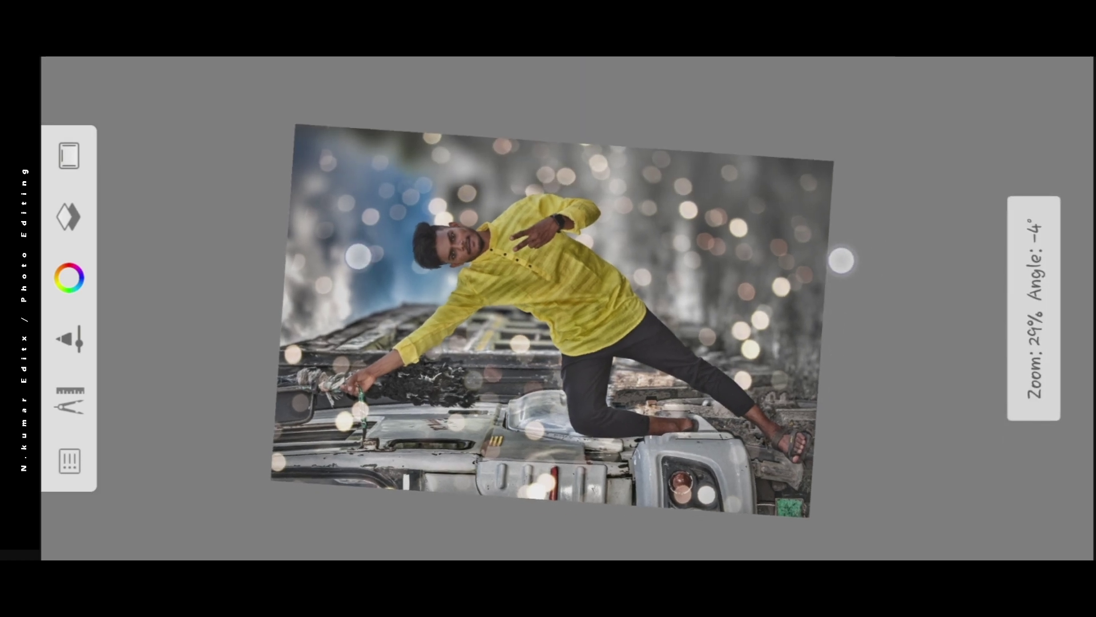
pyautogui.scroll(-2, 545, 314)
# Step: Choose an eraser brush from the full brush library
pyautogui.click(69, 400)
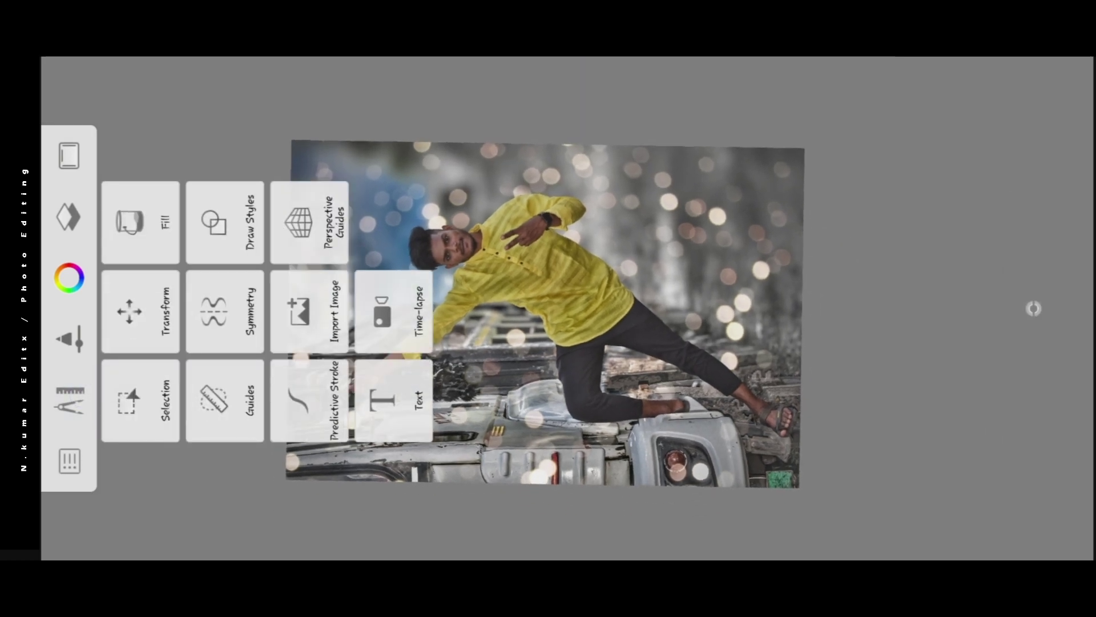
pyautogui.click(628, 308)
pyautogui.click(1028, 428)
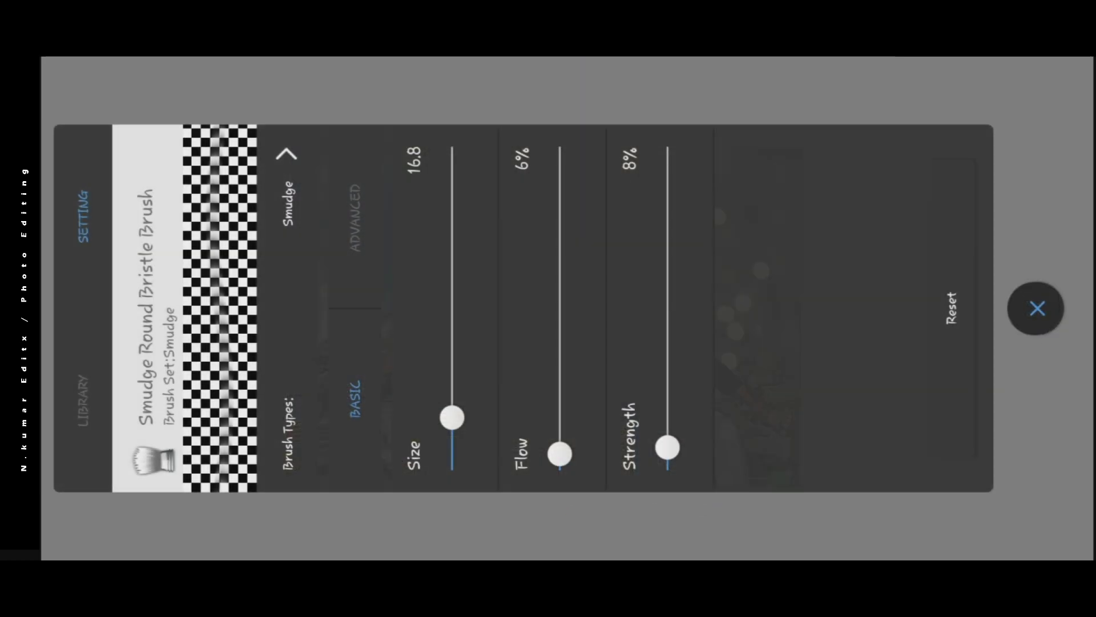
pyautogui.click(83, 400)
pyautogui.scroll(10, 516, 201)
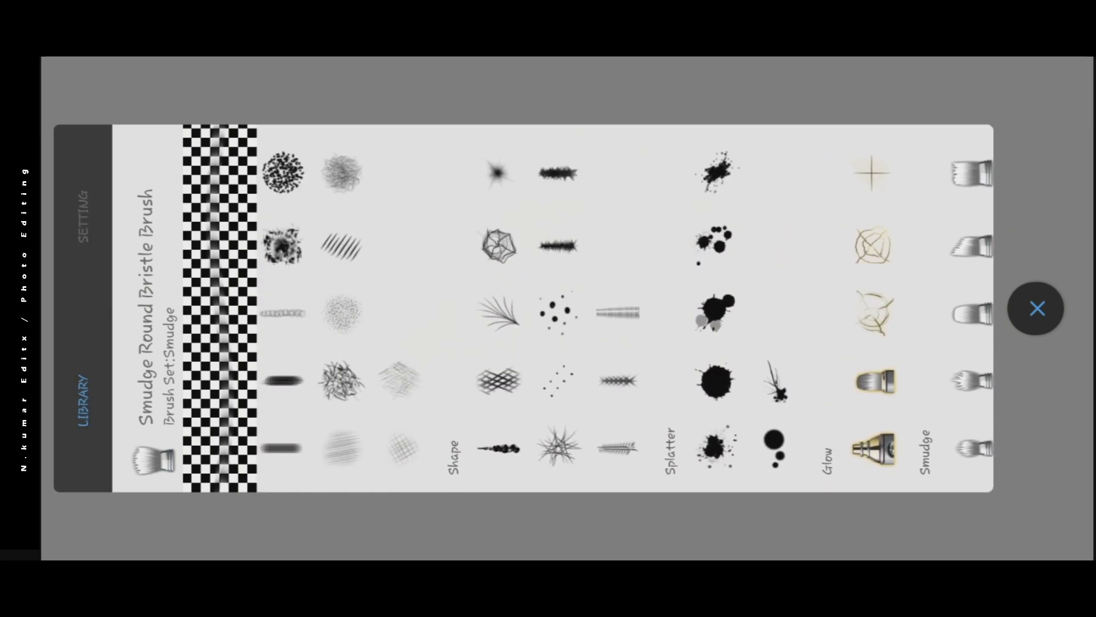
pyautogui.scroll(5, 516, 201)
pyautogui.click(478, 449)
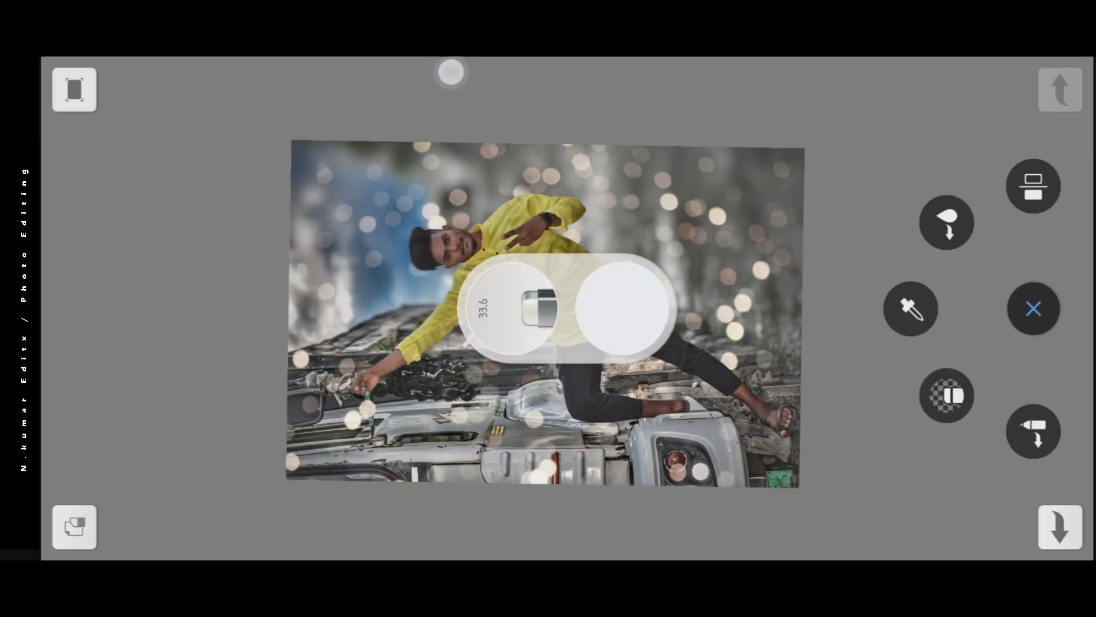
pyautogui.click(253, 388)
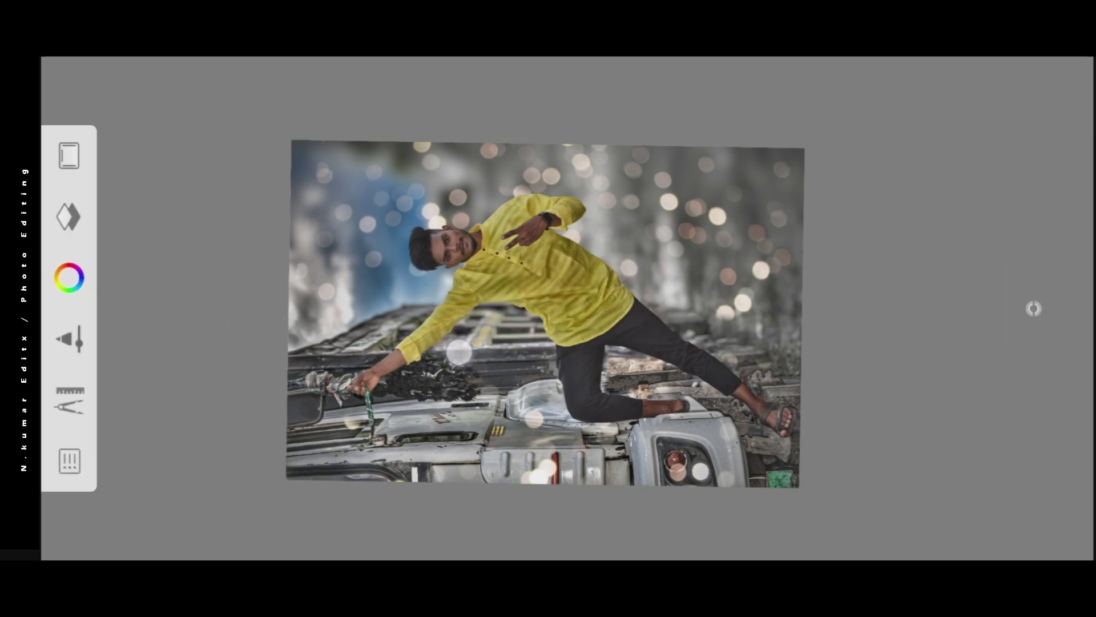
# Step: Erase stray bokeh spots over the man's arm and the truck front
pyautogui.moveTo(459, 353); pyautogui.dragTo(475, 460)
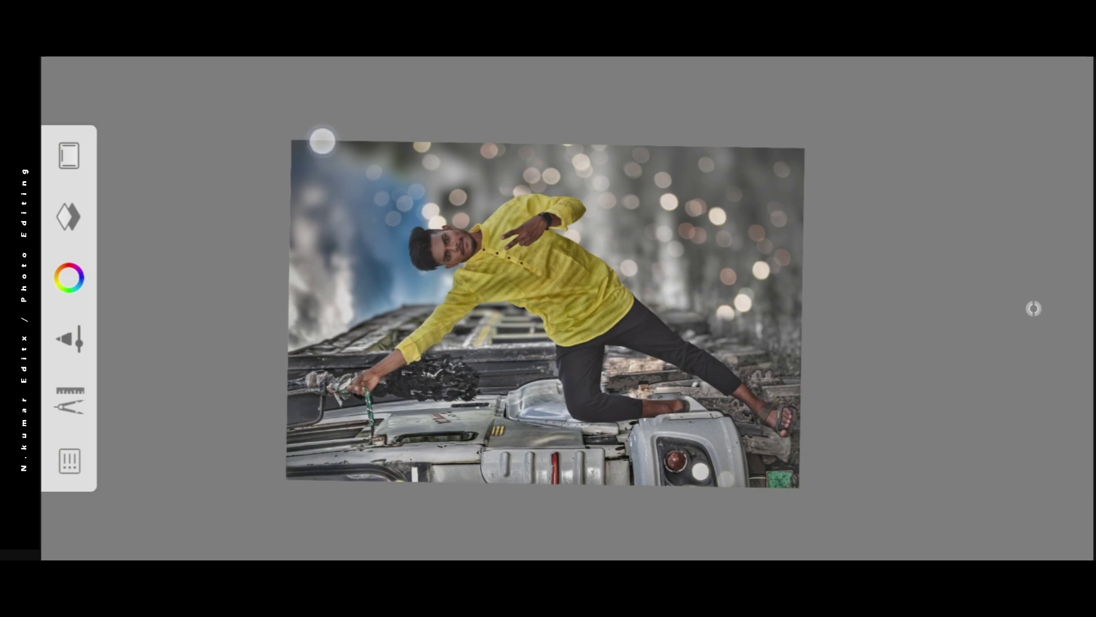
pyautogui.scroll(-5, 545, 303)
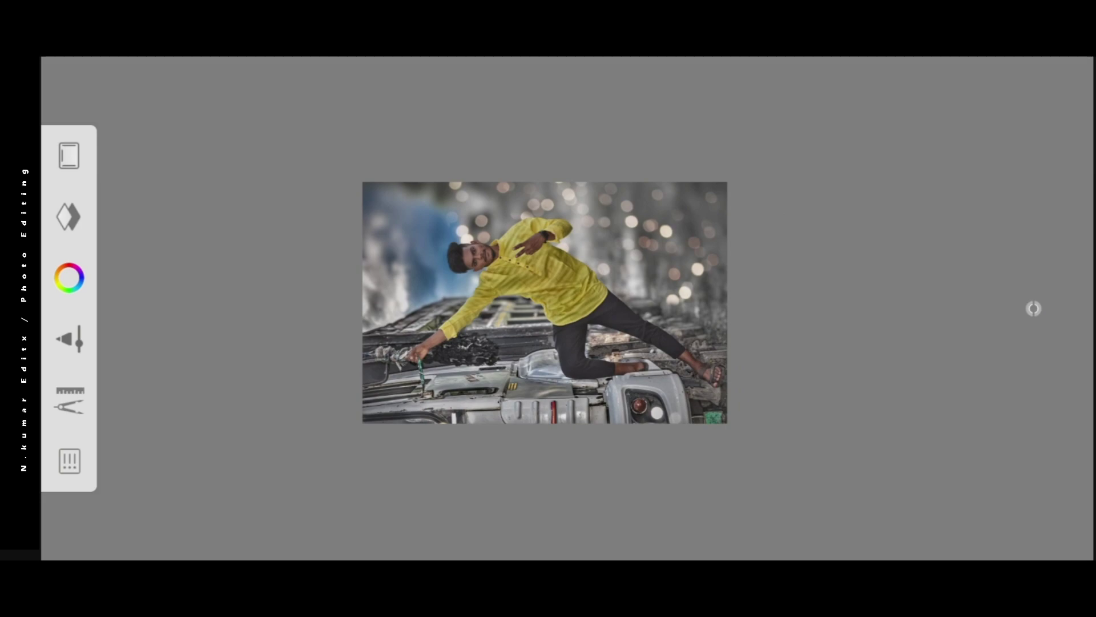
pyautogui.scroll(-1, 539, 231)
pyautogui.scroll(3, 525, 248)
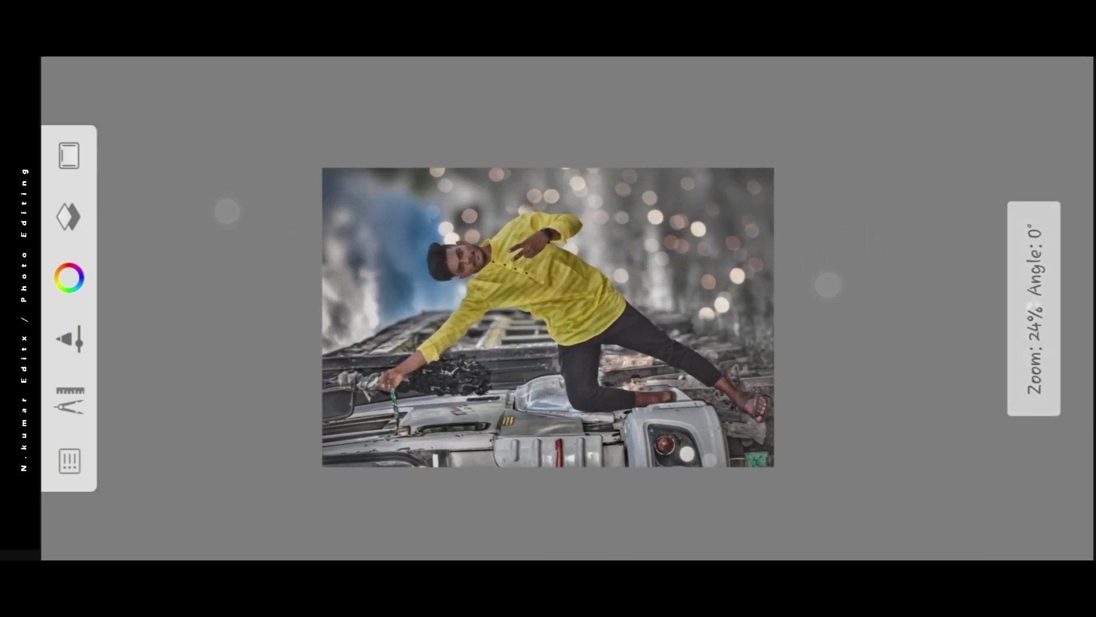
# Step: Duplicate the Screen bokeh layer
pyautogui.click(1034, 308)
pyautogui.click(69, 217)
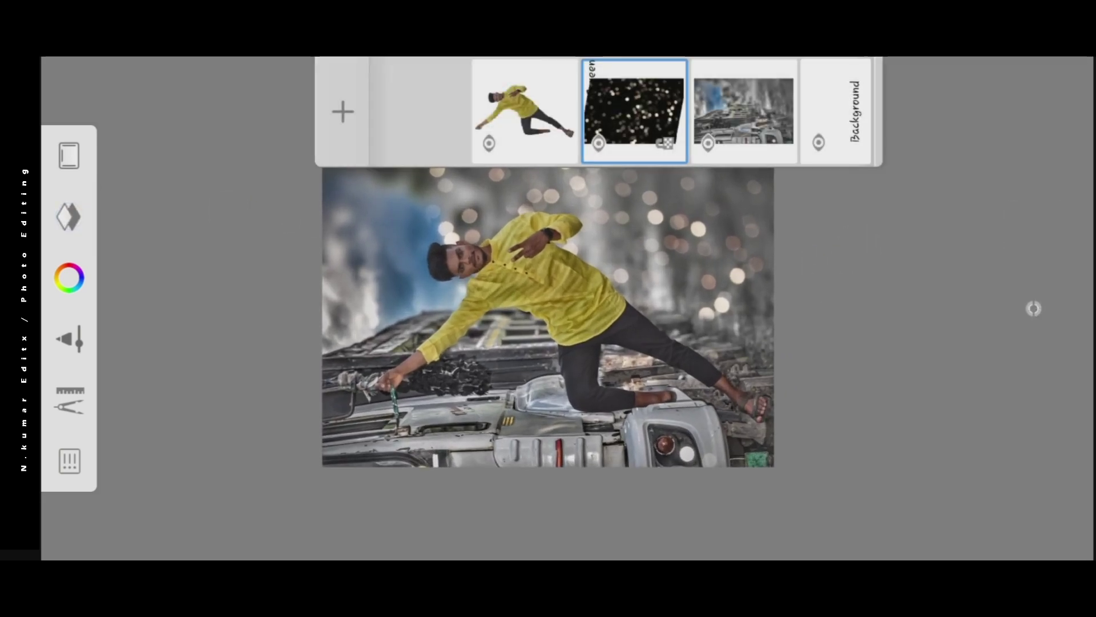
pyautogui.click(634, 111)
pyautogui.click(215, 171)
# Step: Shrink the duplicated bokeh layer to 69% scale with Transform for denser lights
pyautogui.click(69, 400)
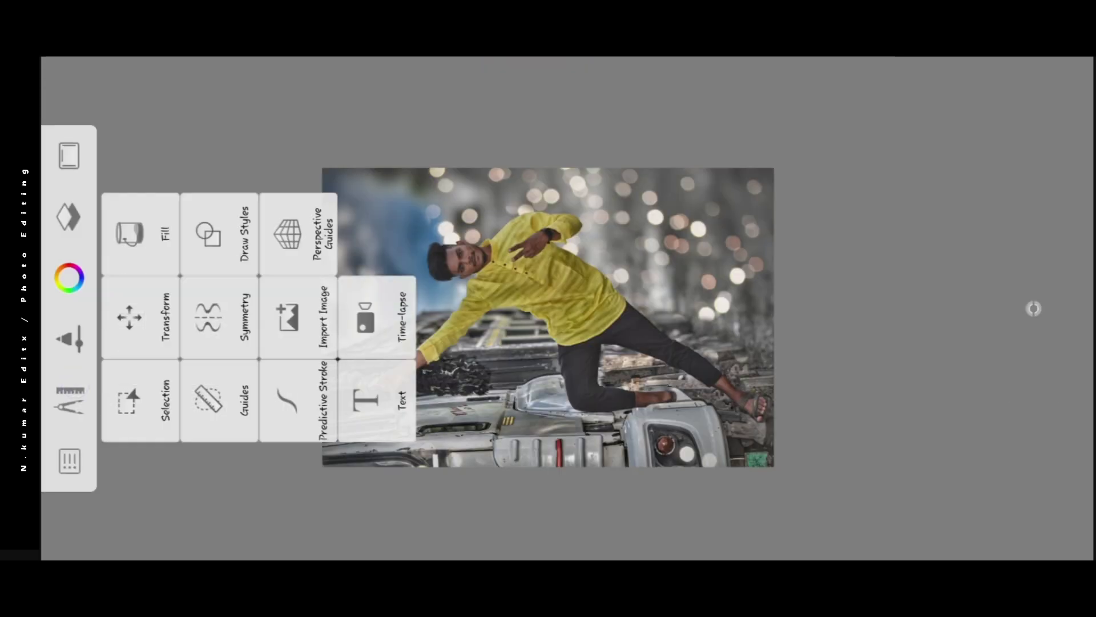
pyautogui.click(137, 297)
pyautogui.moveTo(849, 177)
pyautogui.mouseDown()
pyautogui.moveTo(803, 183)
pyautogui.moveTo(762, 137)
pyautogui.mouseUp()
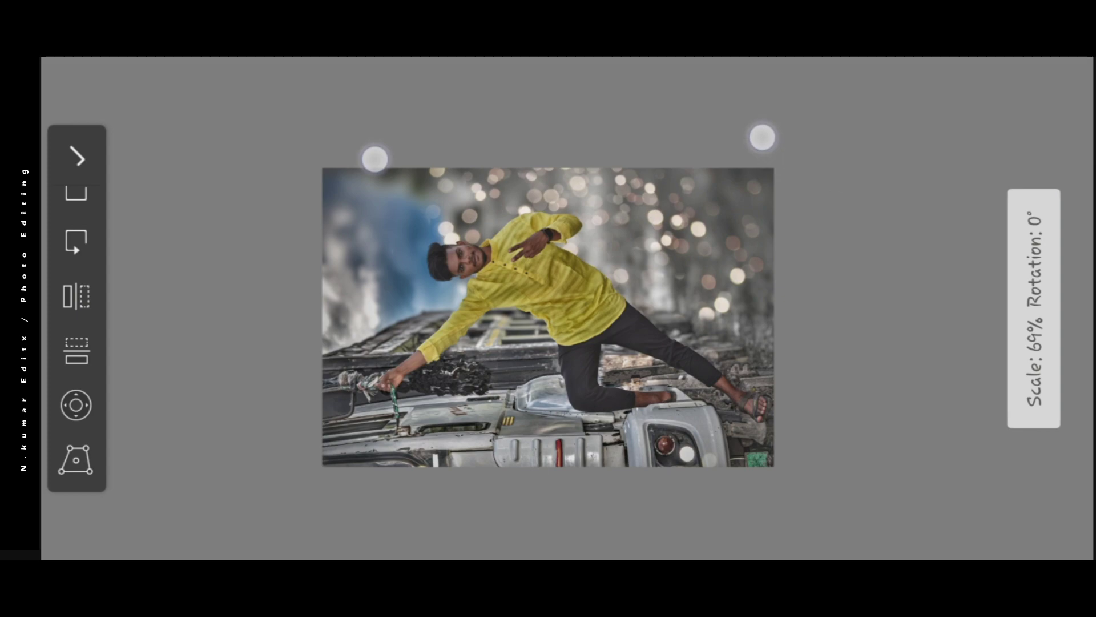
pyautogui.click(77, 157)
# Step: Finish placing the man cutout, dismiss its layer options and bring up the layers list
pyautogui.click(1033, 309)
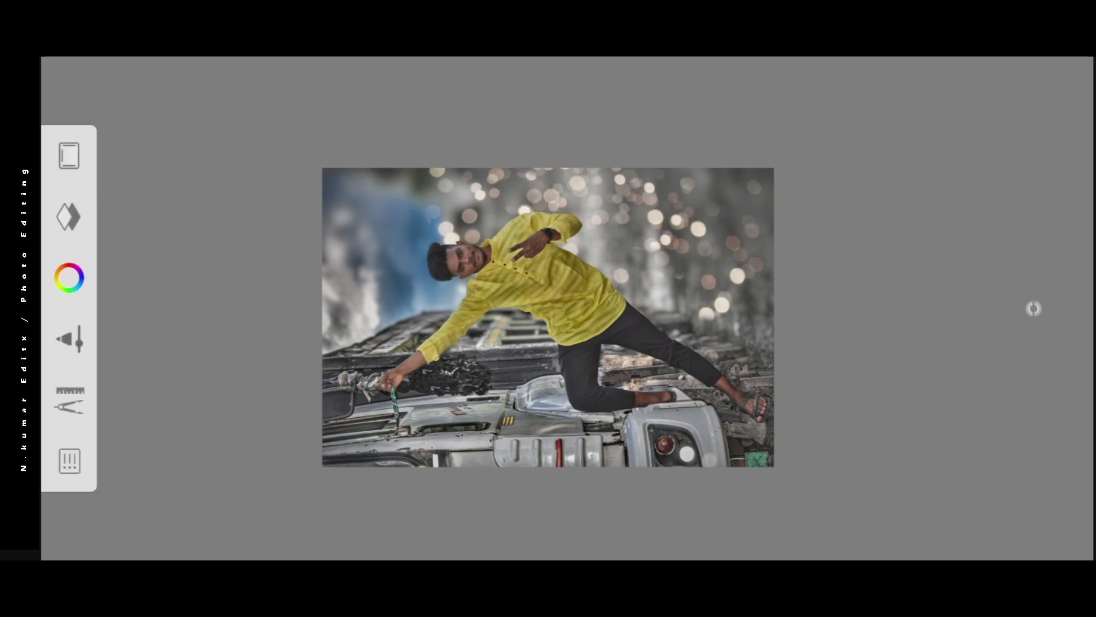
pyautogui.click(1033, 308)
pyautogui.click(470, 269)
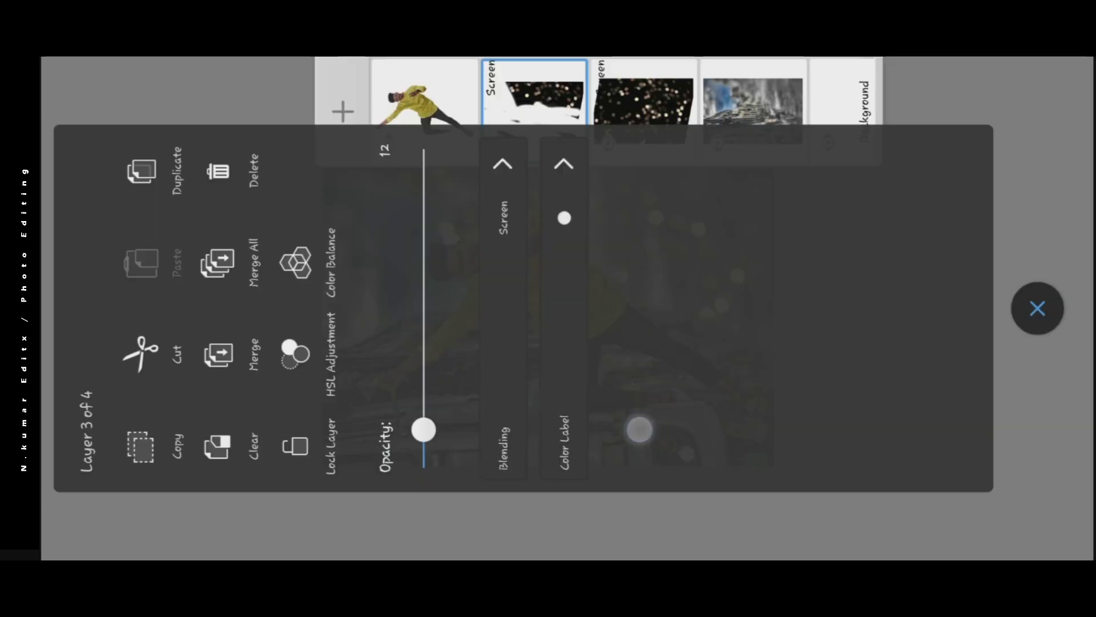
pyautogui.click(1033, 308)
pyautogui.scroll(-3, 562, 274)
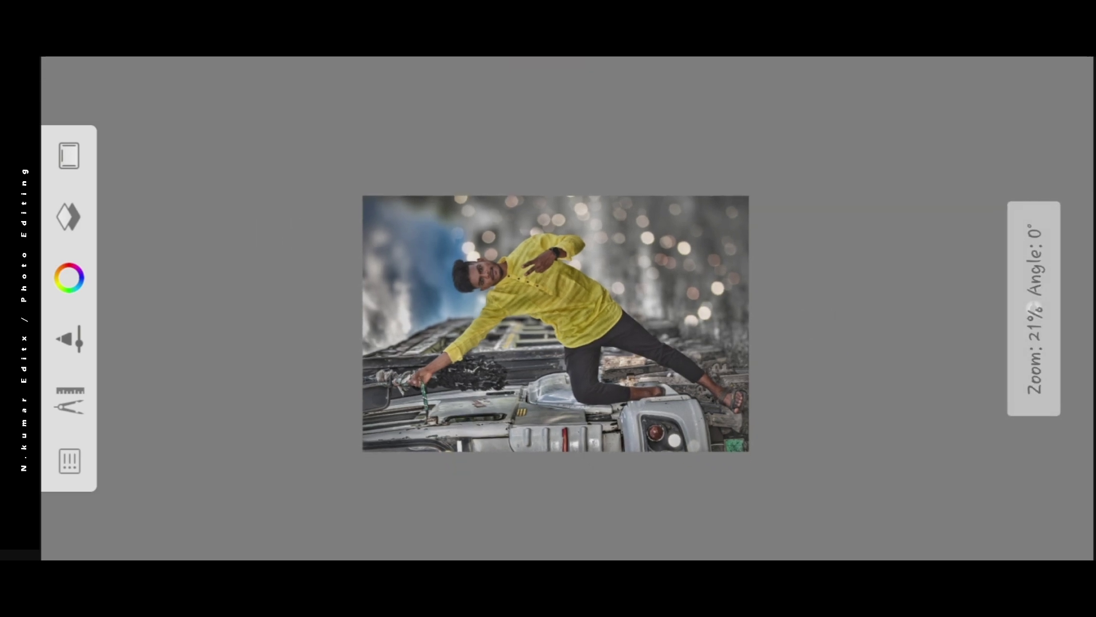
pyautogui.click(1033, 309)
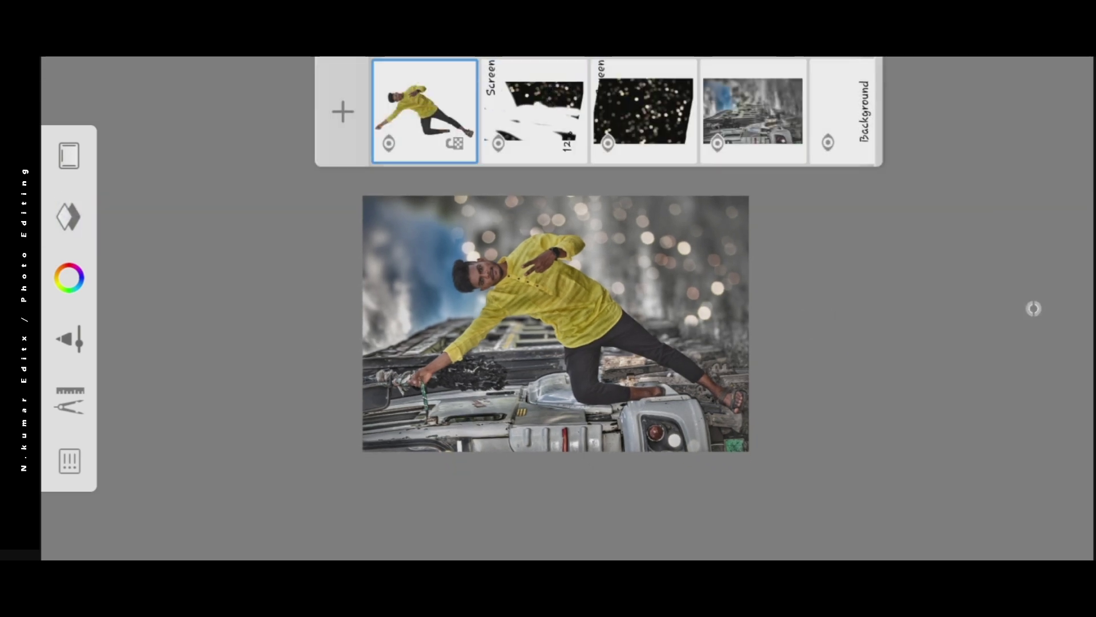
# Step: Add a new top layer in Soft Light blend mode and pick the Hard Airbrush brush
pyautogui.click(342, 111)
pyautogui.click(429, 147)
pyautogui.click(503, 181)
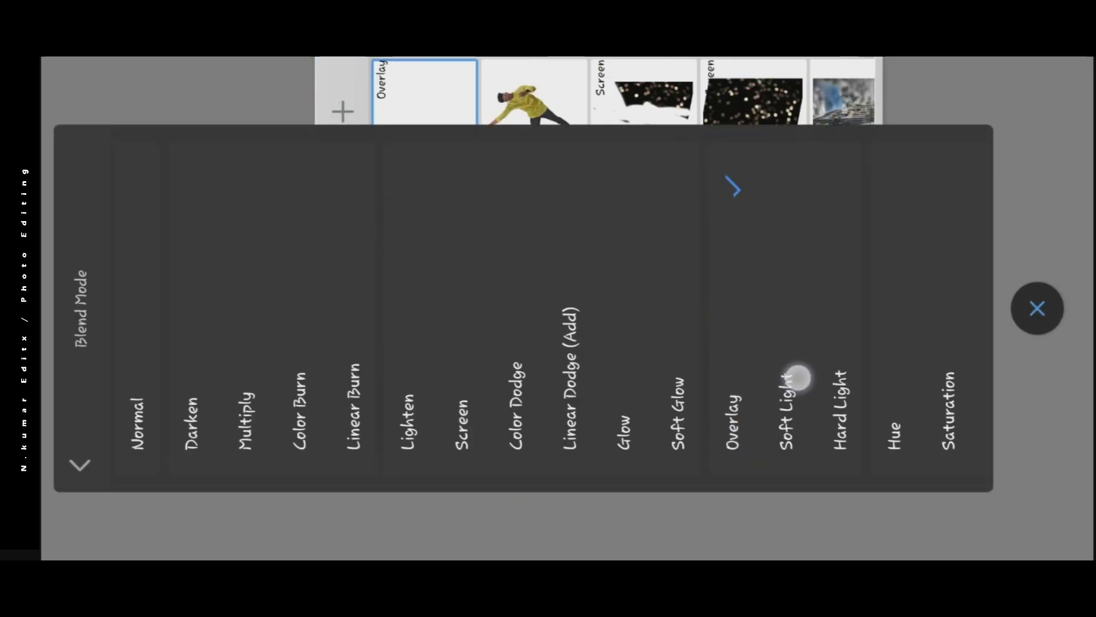
pyautogui.click(1037, 308)
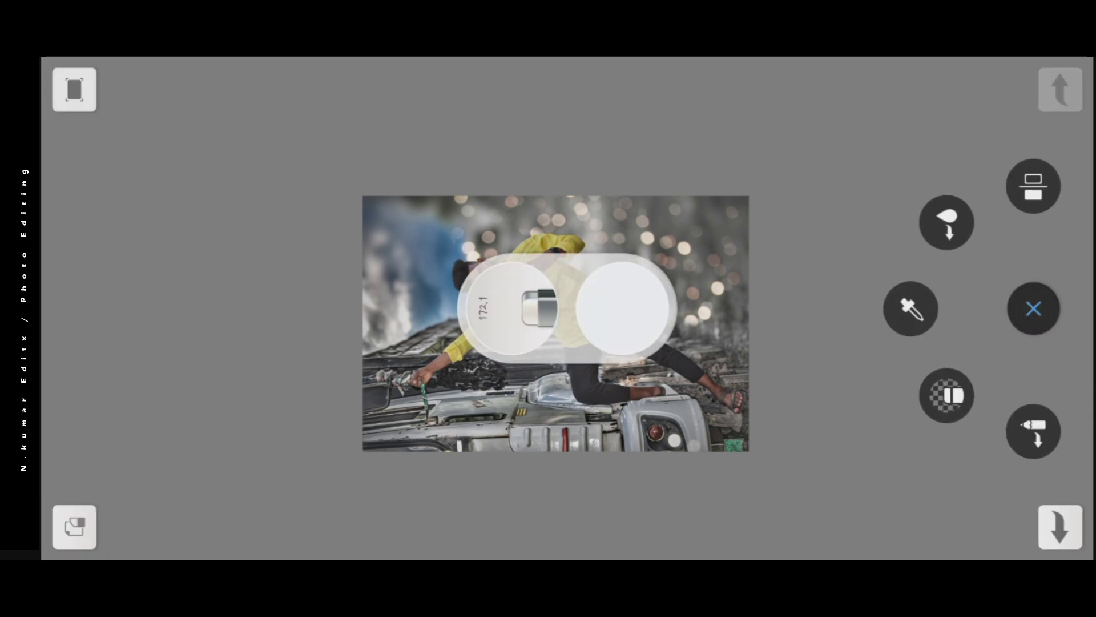
pyautogui.click(539, 308)
pyautogui.click(477, 171)
pyautogui.click(508, 80)
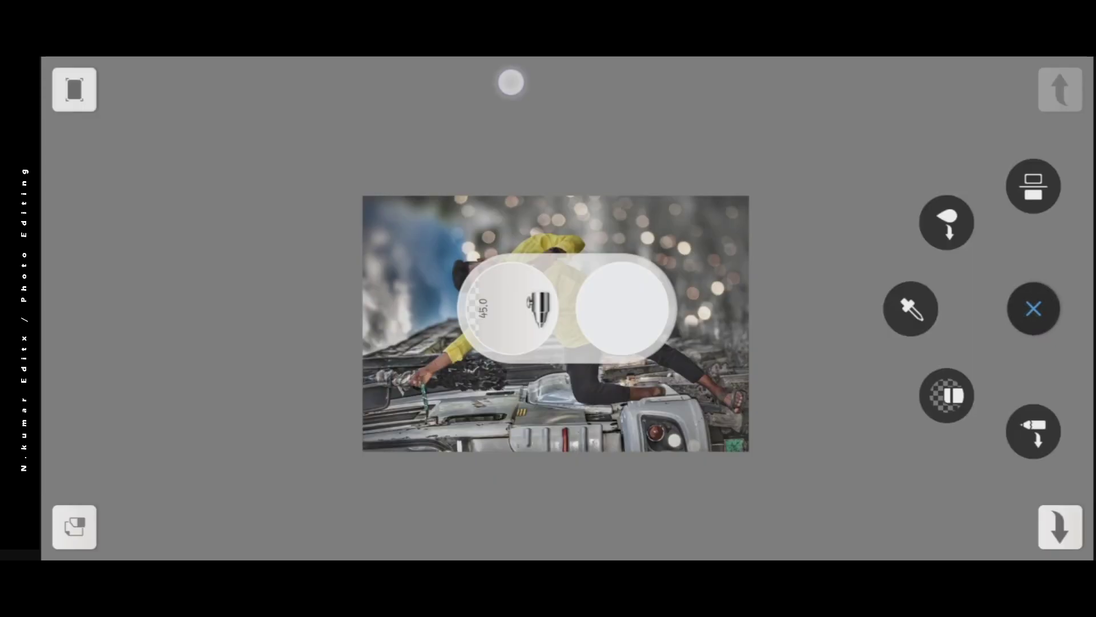
# Step: Paint over the man's face, neck and raised hand to brighten the skin
pyautogui.scroll(10, 588, 305)
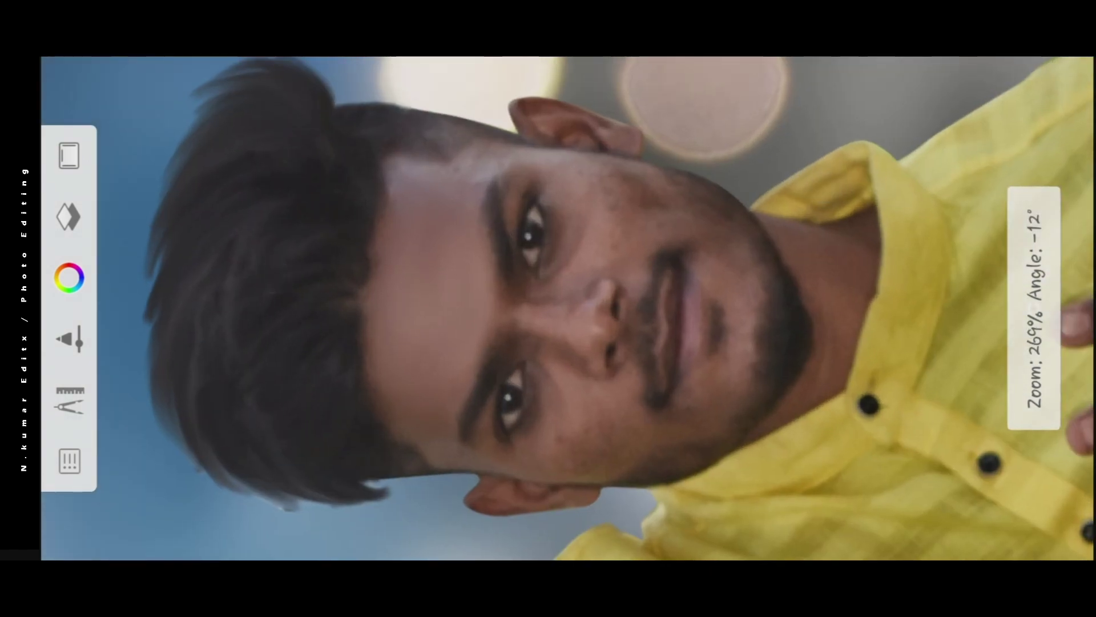
pyautogui.moveTo(571, 423)
pyautogui.mouseDown()
pyautogui.moveTo(624, 396)
pyautogui.moveTo(440, 206)
pyautogui.mouseUp()
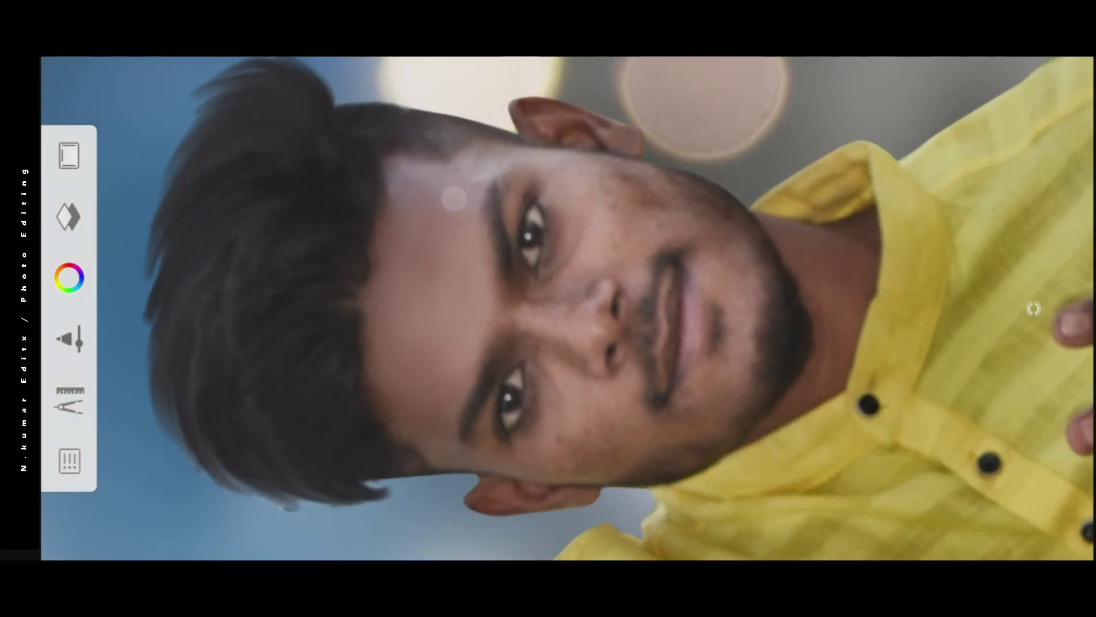
pyautogui.scroll(-3, 571, 308)
pyautogui.moveTo(691, 337); pyautogui.dragTo(660, 266)
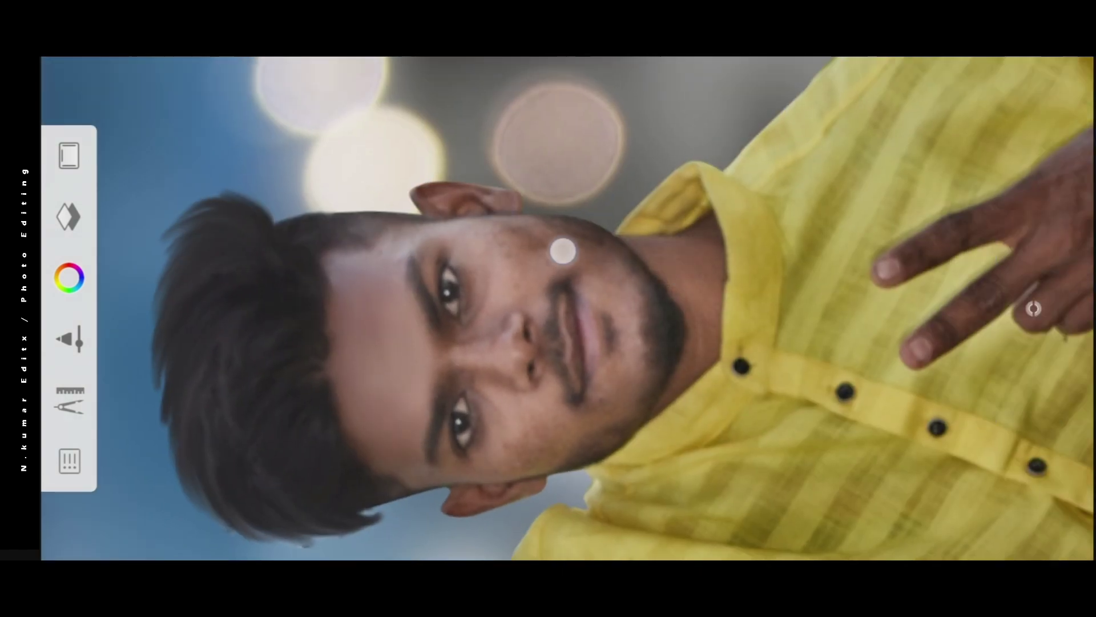
pyautogui.scroll(-4, 485, 246)
pyautogui.moveTo(508, 358); pyautogui.dragTo(669, 311)
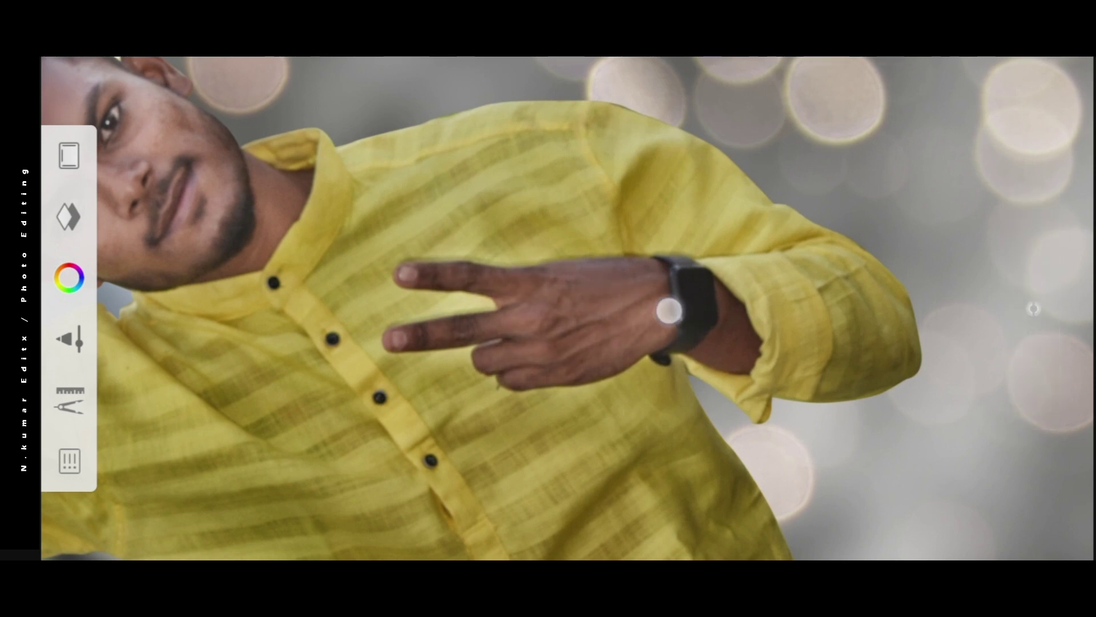
pyautogui.moveTo(494, 332); pyautogui.dragTo(435, 279)
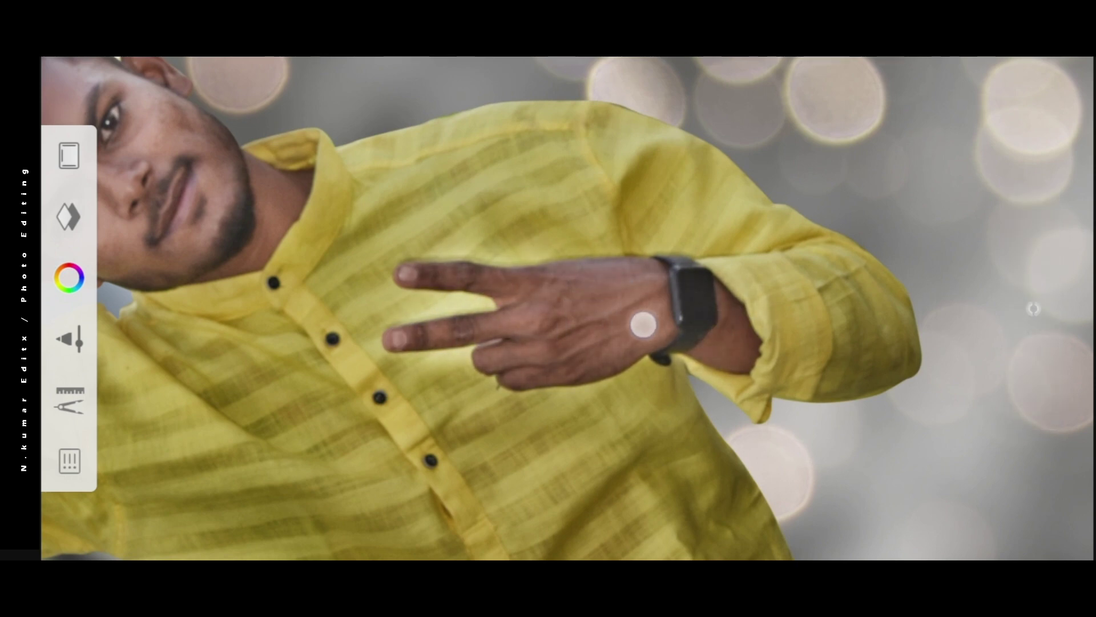
# Step: Bring the rope-gripping hand and the leg and sandal into view
pyautogui.scroll(2, 566, 308)
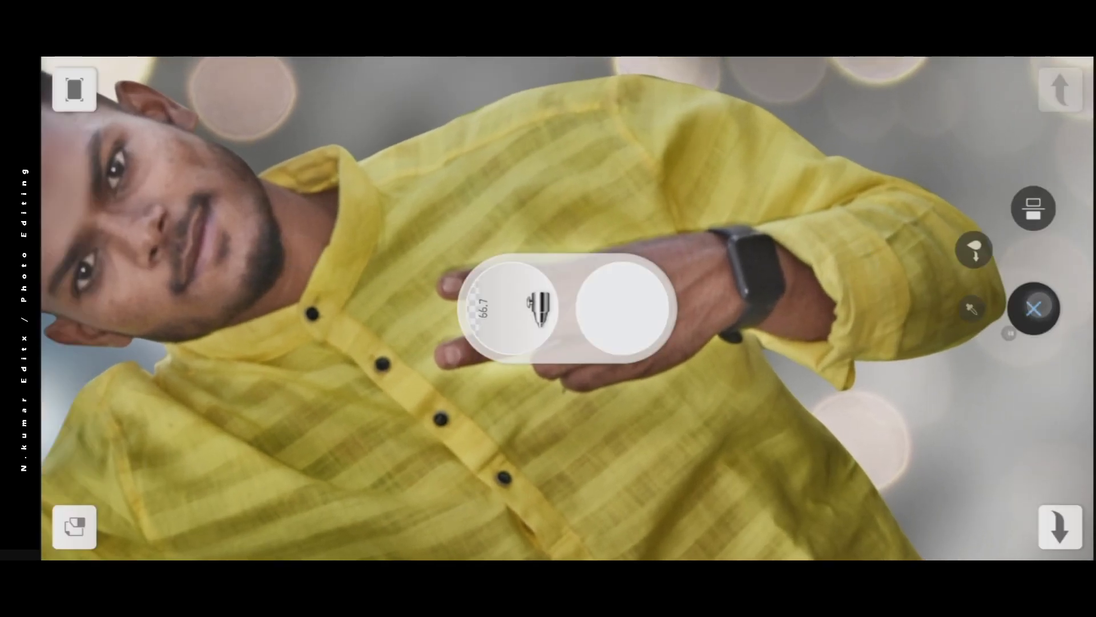
pyautogui.scroll(3, 457, 297)
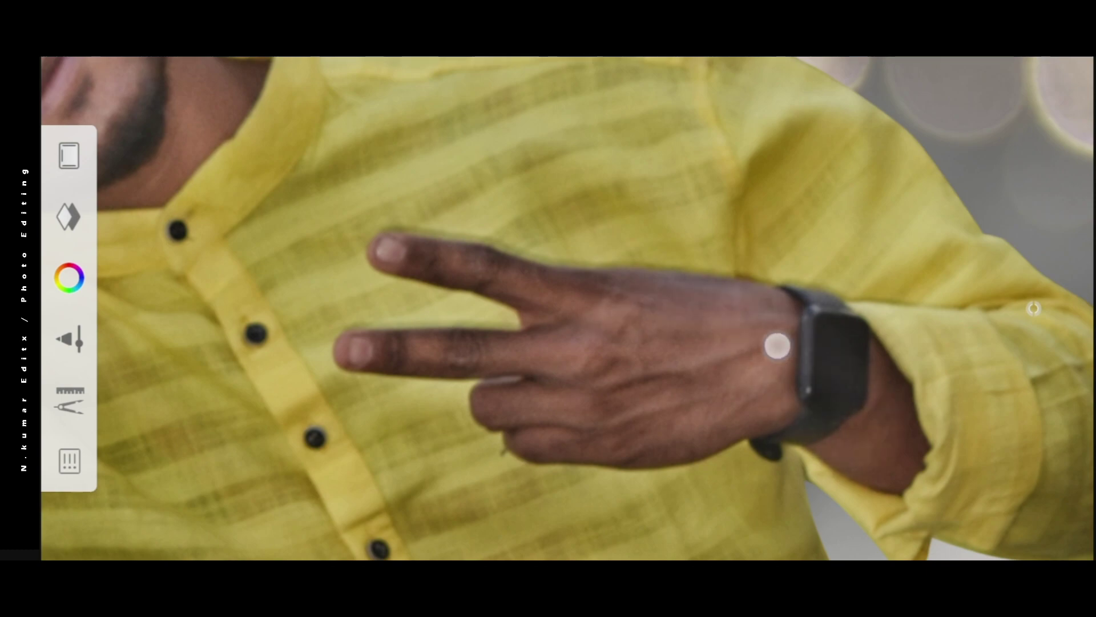
pyautogui.moveTo(763, 361); pyautogui.dragTo(517, 270)
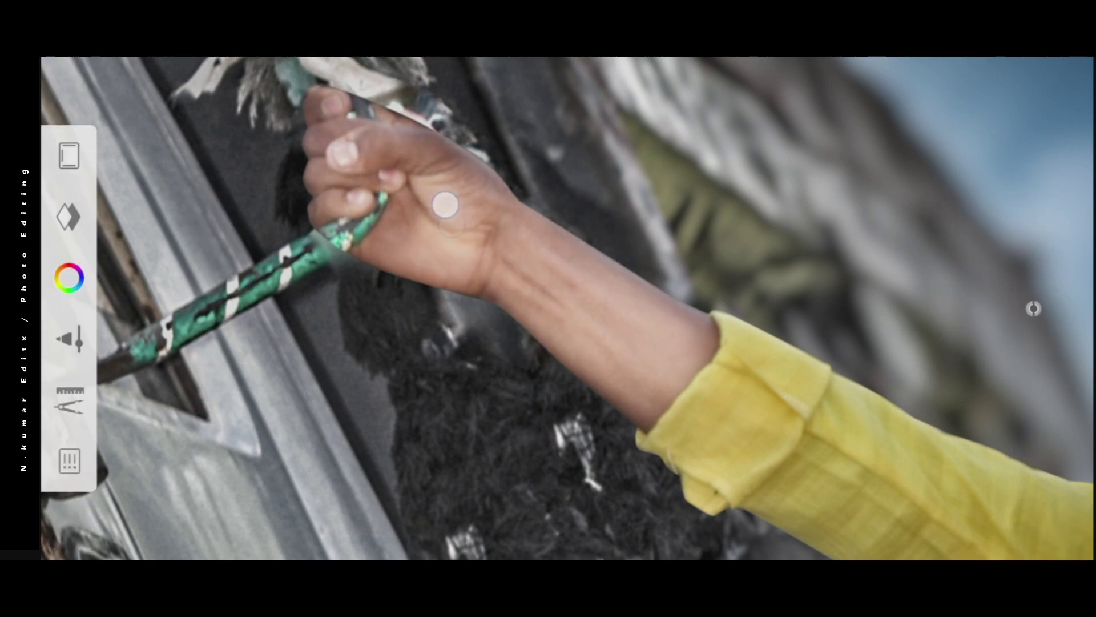
pyautogui.moveTo(249, 255); pyautogui.dragTo(471, 324)
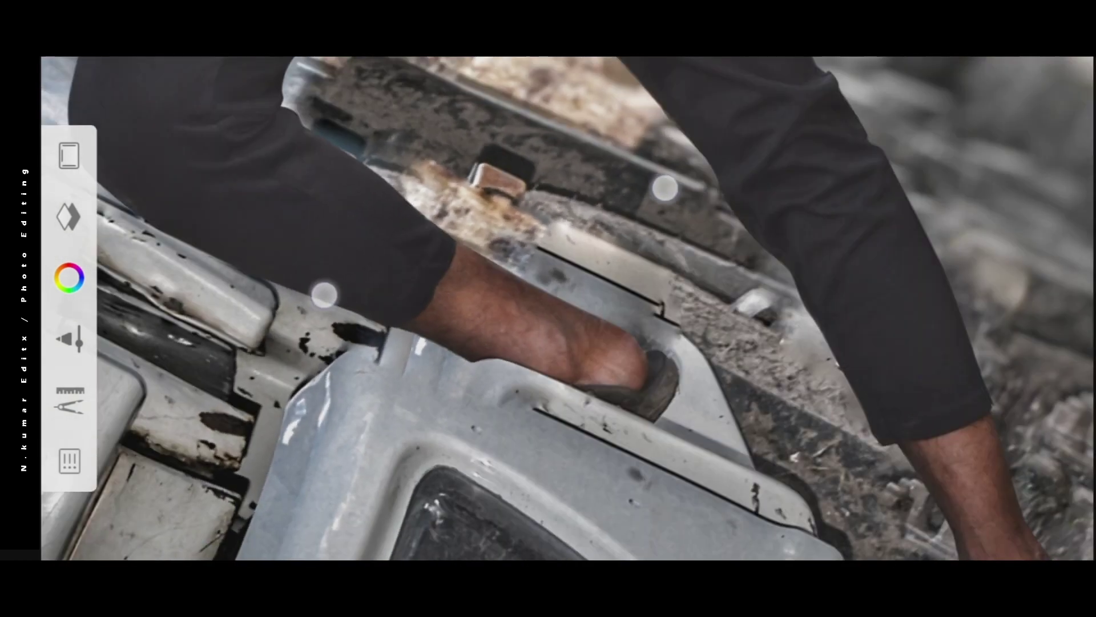
pyautogui.moveTo(470, 323)
pyautogui.mouseDown()
pyautogui.moveTo(621, 178)
pyautogui.moveTo(313, 144)
pyautogui.mouseUp()
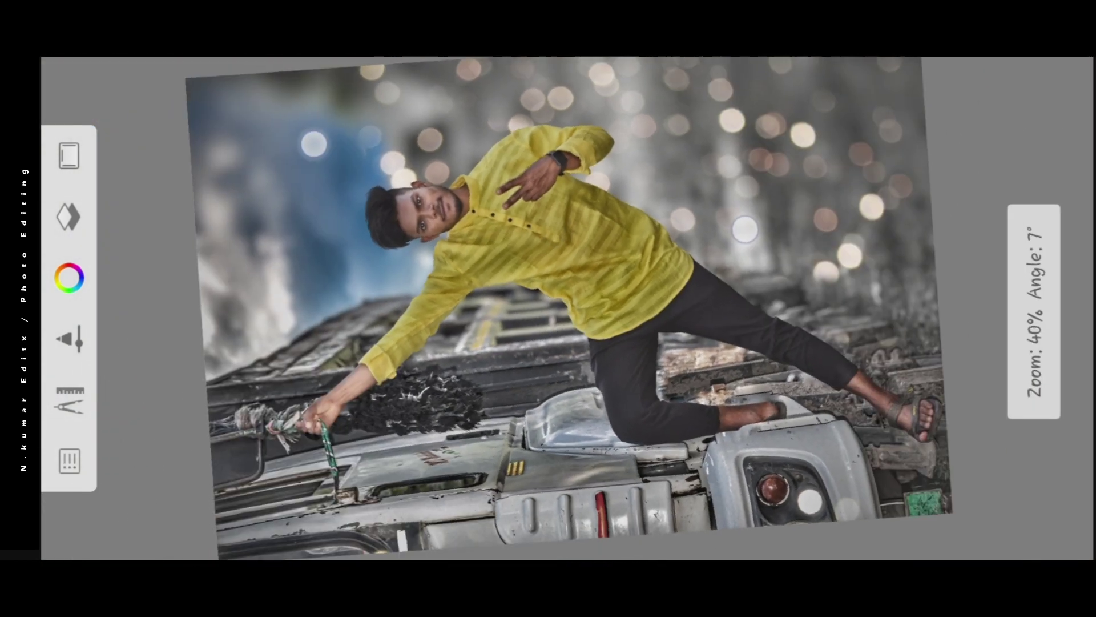
pyautogui.click(69, 217)
# Step: Lower the Soft Light skin layer's opacity to 55
pyautogui.click(424, 112)
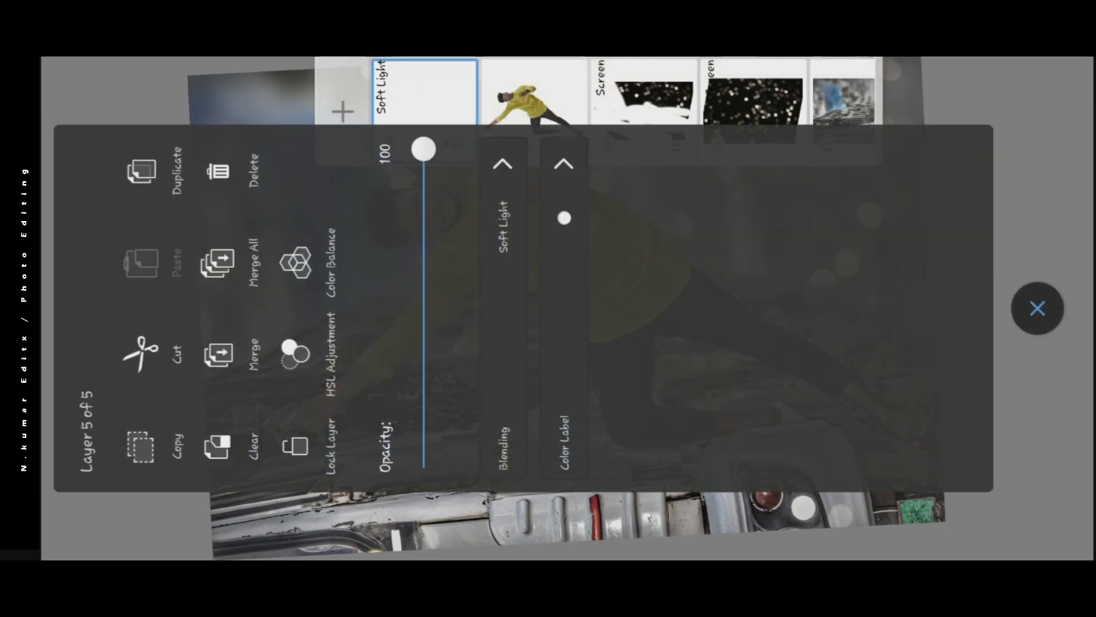
pyautogui.click(1034, 308)
pyautogui.click(424, 111)
pyautogui.moveTo(424, 146); pyautogui.dragTo(423, 291)
pyautogui.click(1034, 308)
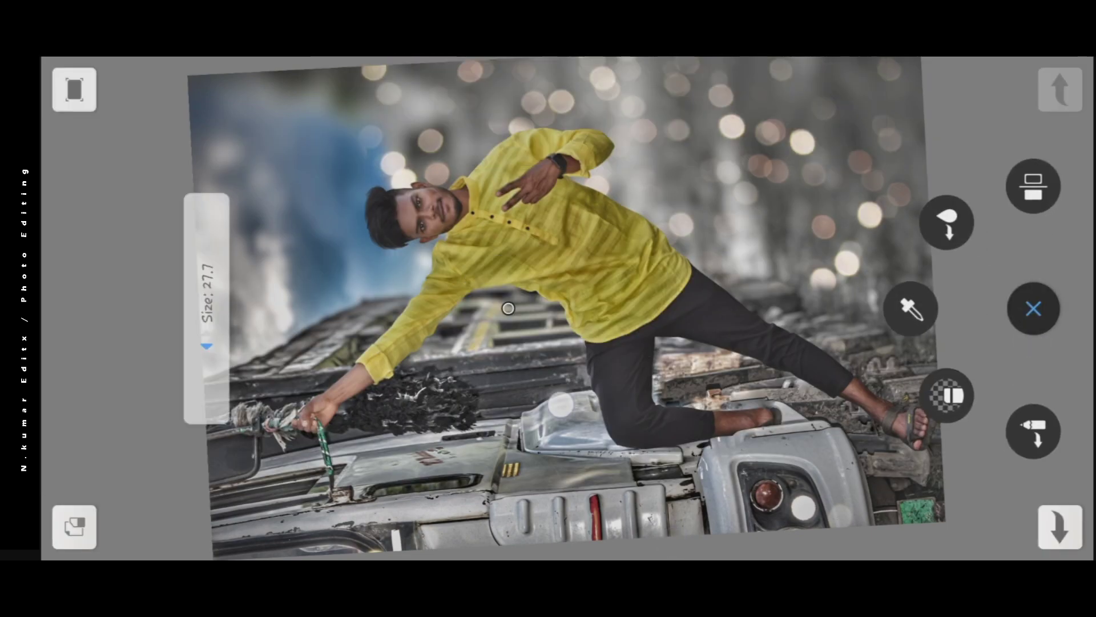
# Step: Recentre the whole photo and duplicate the Soft Light layer
pyautogui.scroll(10, 425, 388)
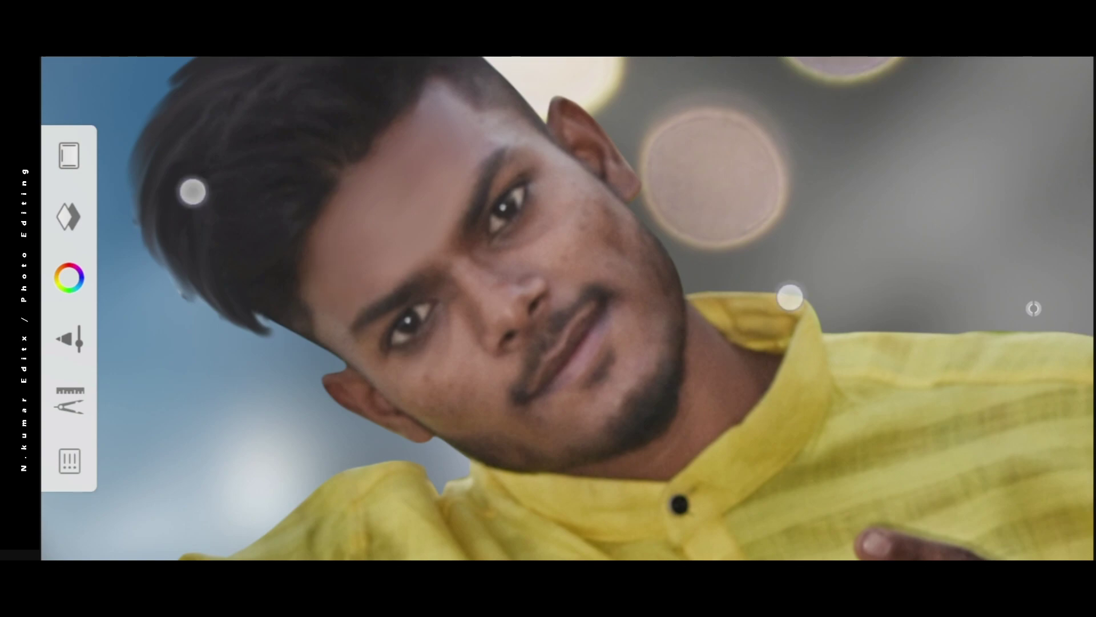
pyautogui.scroll(-5, 491, 245)
pyautogui.scroll(-5, 491, 245)
pyautogui.scroll(-3, 491, 246)
pyautogui.scroll(-1, 491, 245)
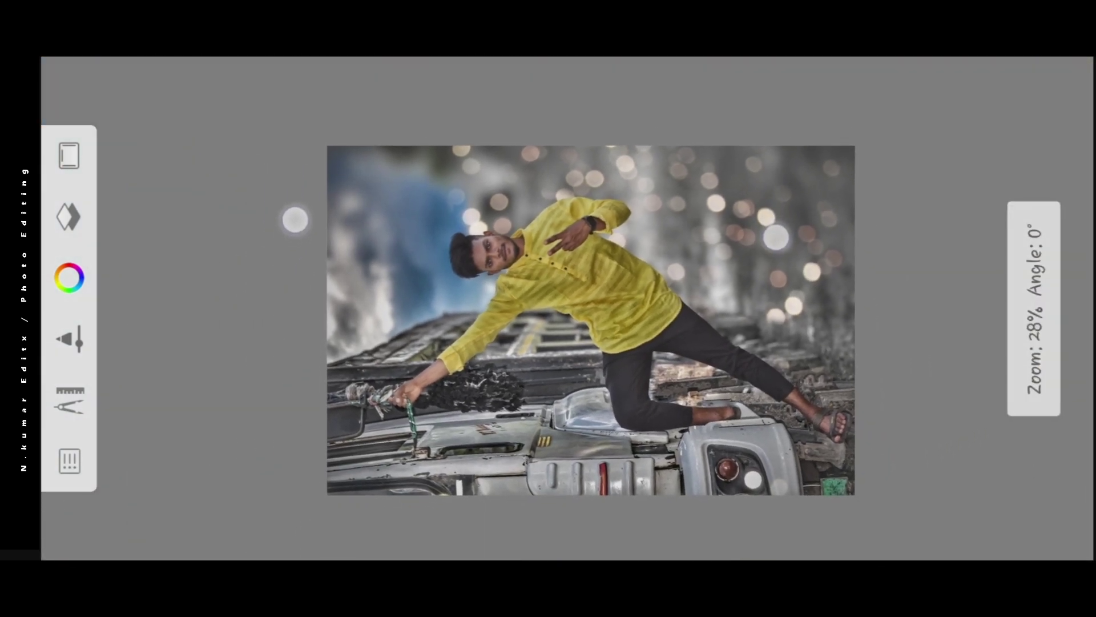
pyautogui.moveTo(872, 275); pyautogui.dragTo(862, 277)
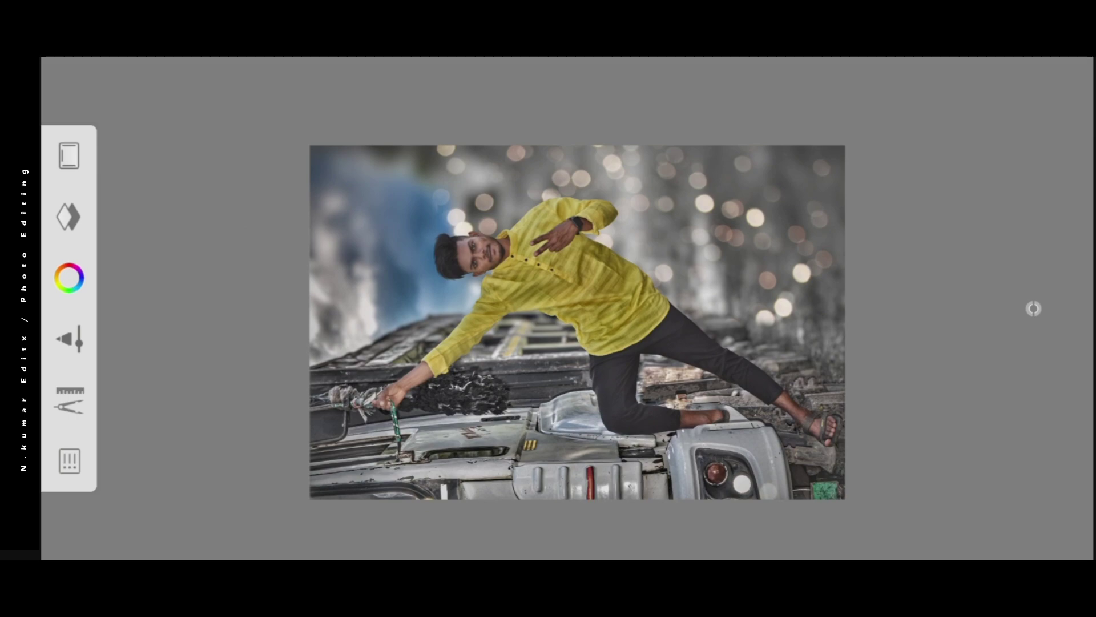
pyautogui.click(68, 215)
pyautogui.click(424, 94)
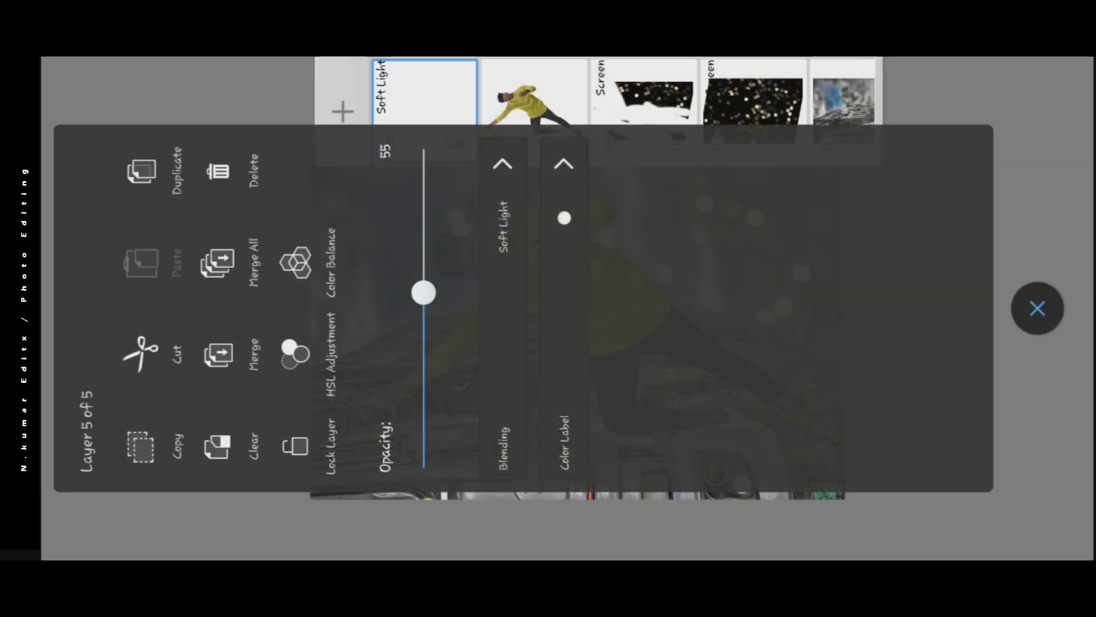
pyautogui.click(141, 170)
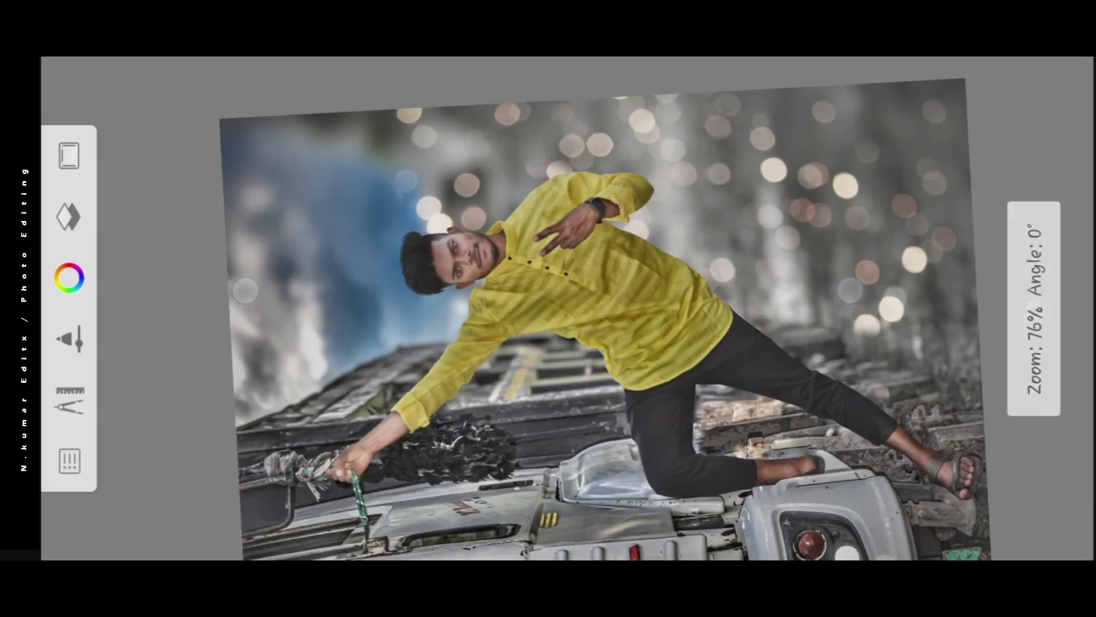
pyautogui.scroll(10, 433, 310)
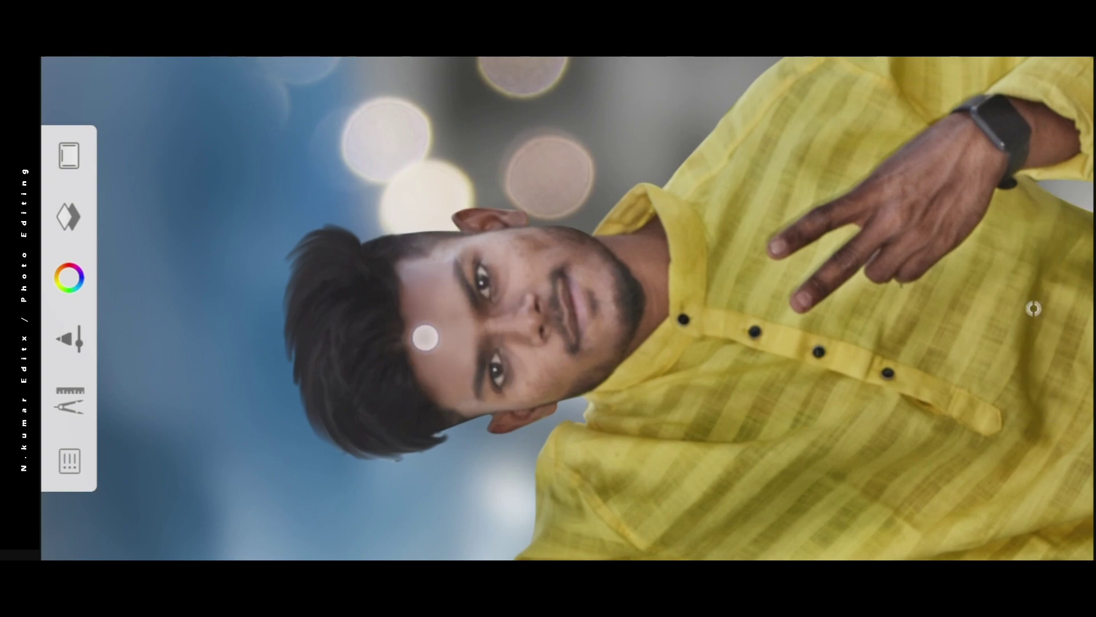
pyautogui.scroll(-10, 548, 308)
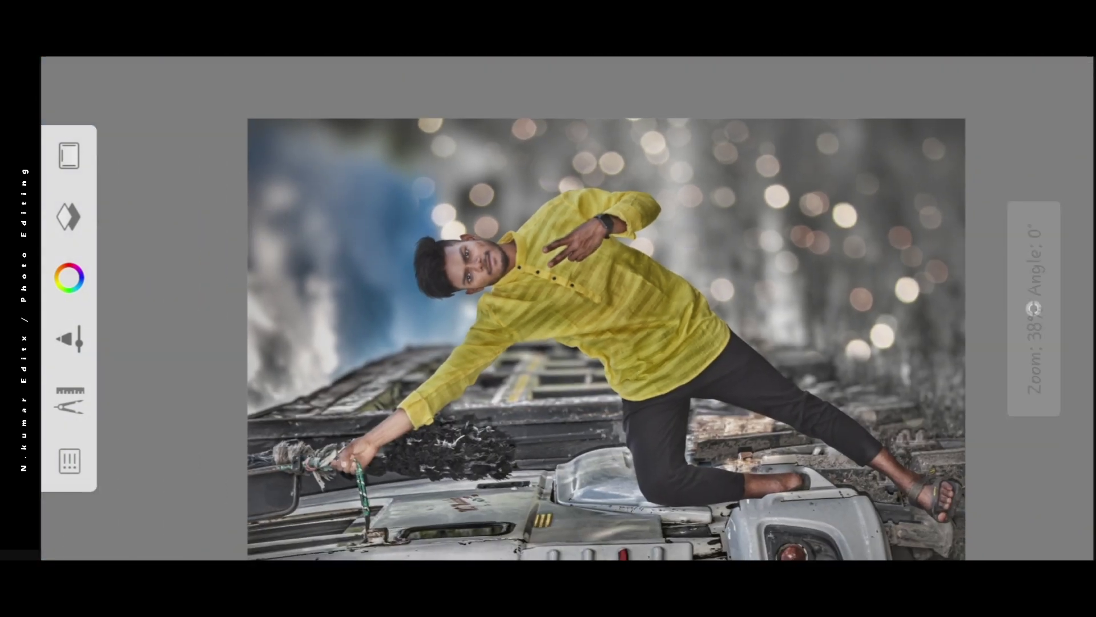
# Step: Switch the top duplicate layer to Overlay blending and lower its opacity
pyautogui.click(69, 216)
pyautogui.click(425, 94)
pyautogui.click(502, 297)
pyautogui.click(644, 377)
pyautogui.click(1035, 308)
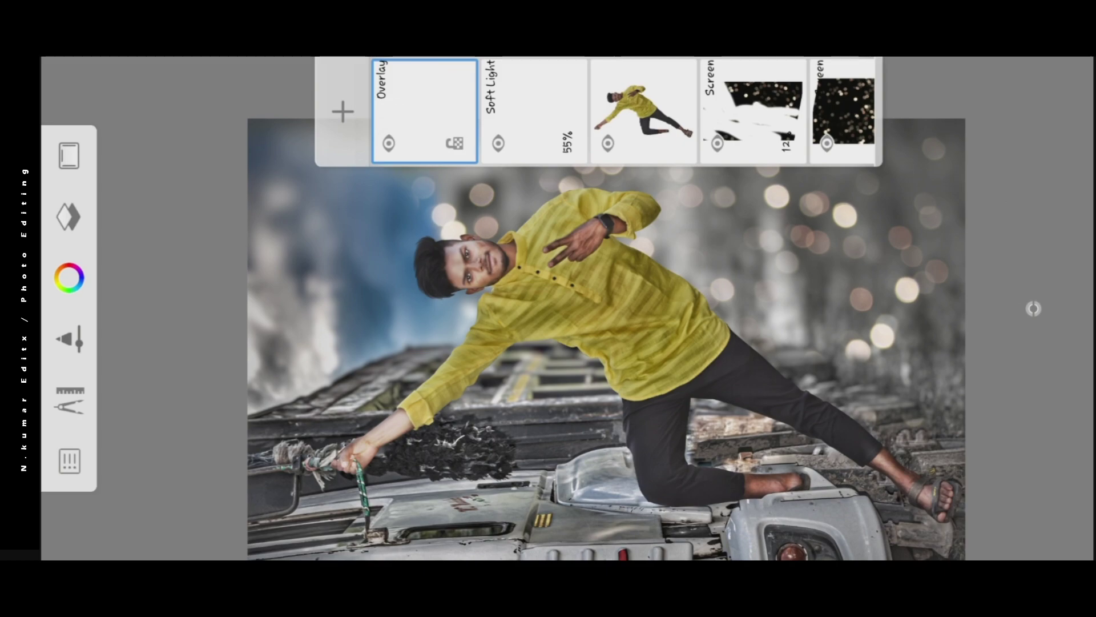
pyautogui.click(439, 92)
pyautogui.moveTo(424, 292); pyautogui.dragTo(424, 426)
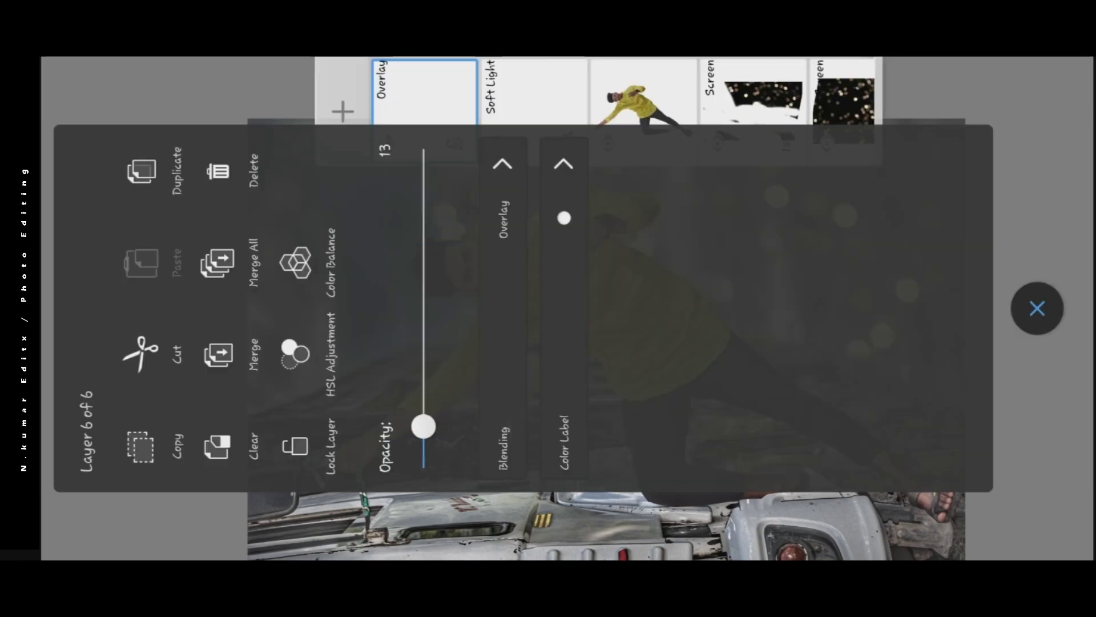
pyautogui.click(1034, 308)
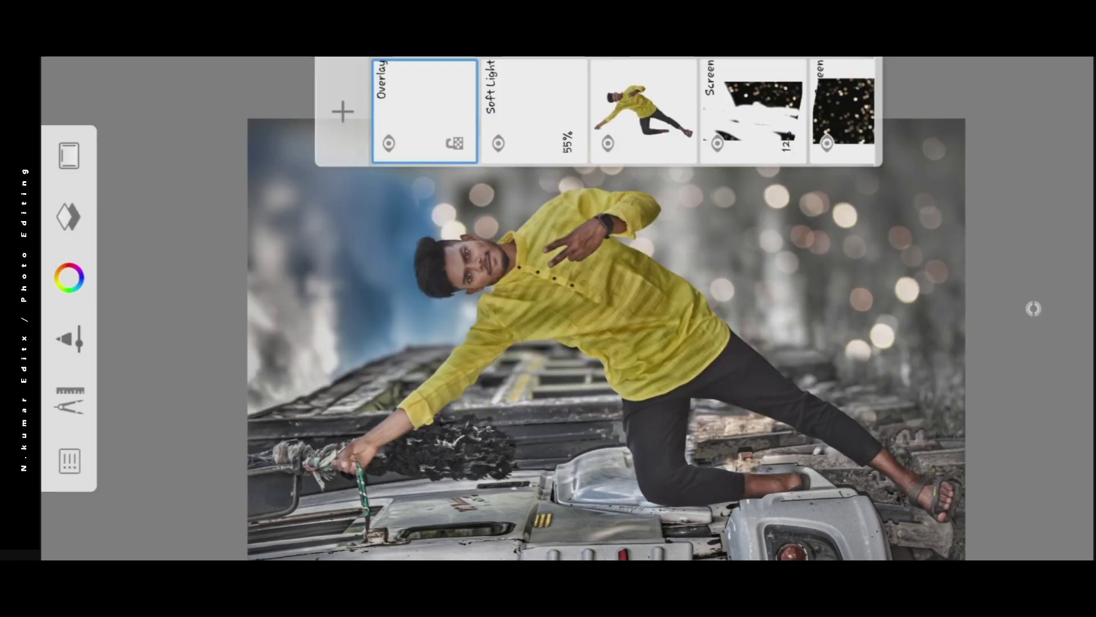
pyautogui.click(258, 171)
# Step: Scroll the layers strip and briefly enter and exit Transform on the current layer
pyautogui.scroll(-3, 574, 234)
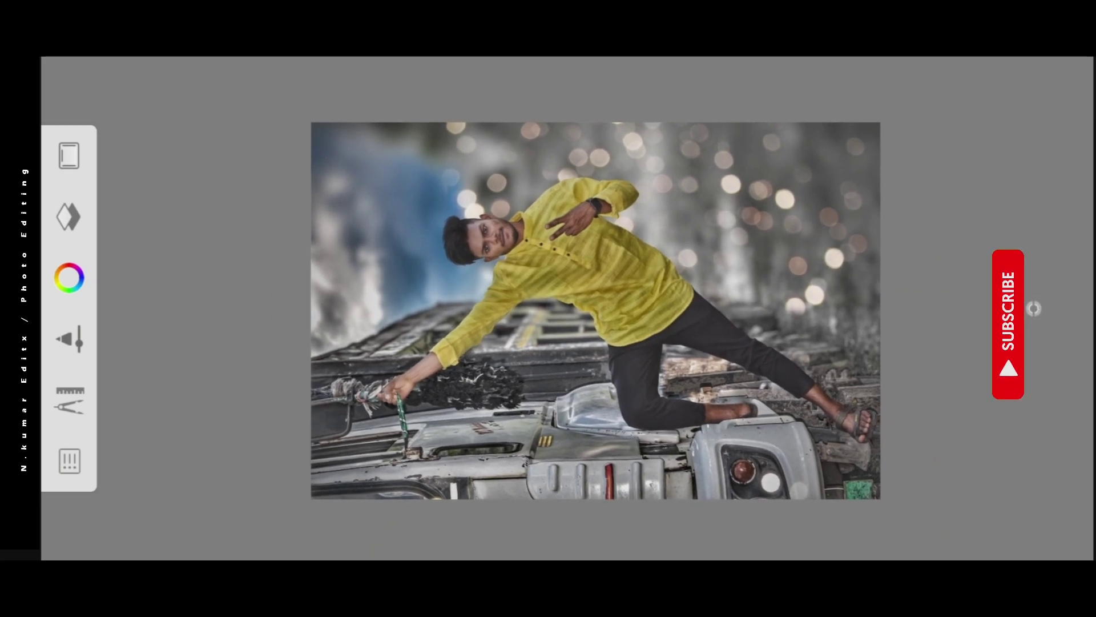
pyautogui.click(69, 217)
pyautogui.moveTo(742, 111); pyautogui.dragTo(485, 111)
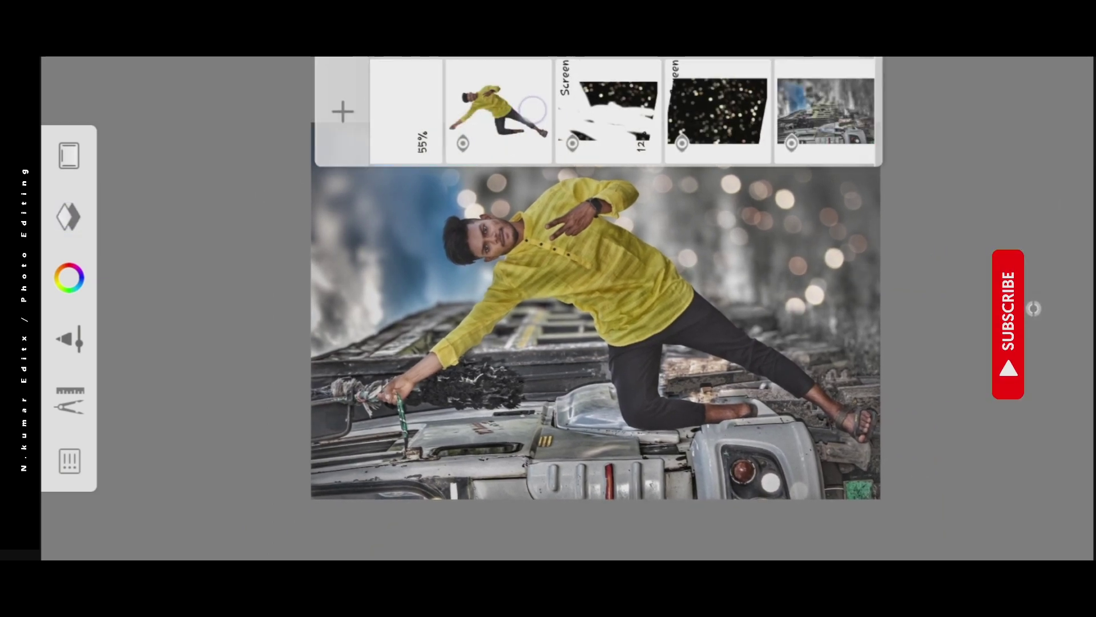
pyautogui.click(68, 217)
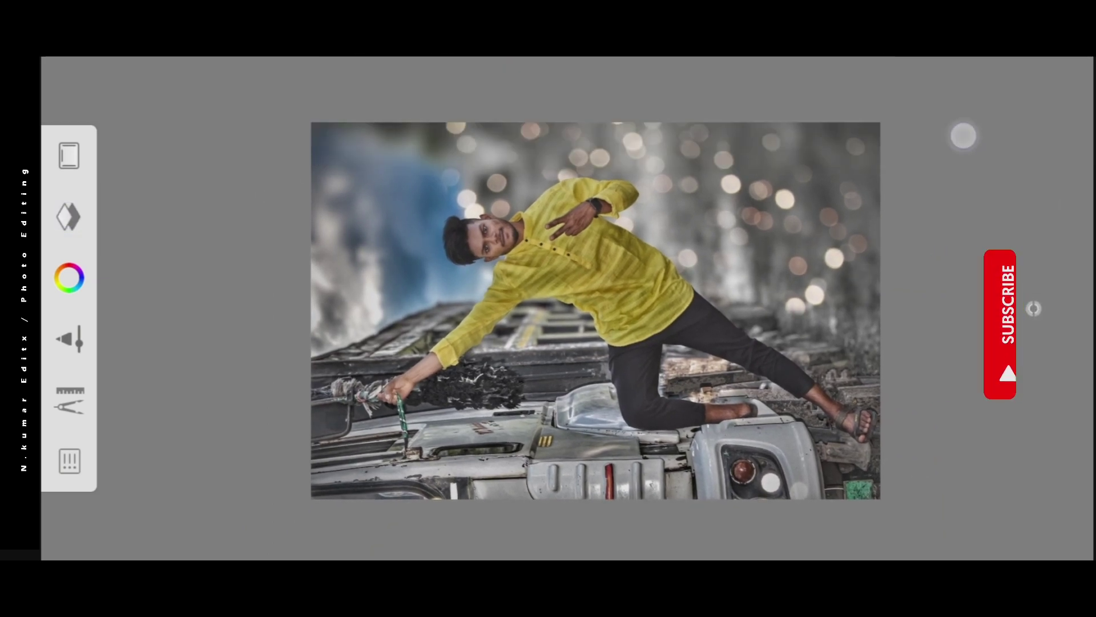
pyautogui.click(70, 400)
pyautogui.click(140, 311)
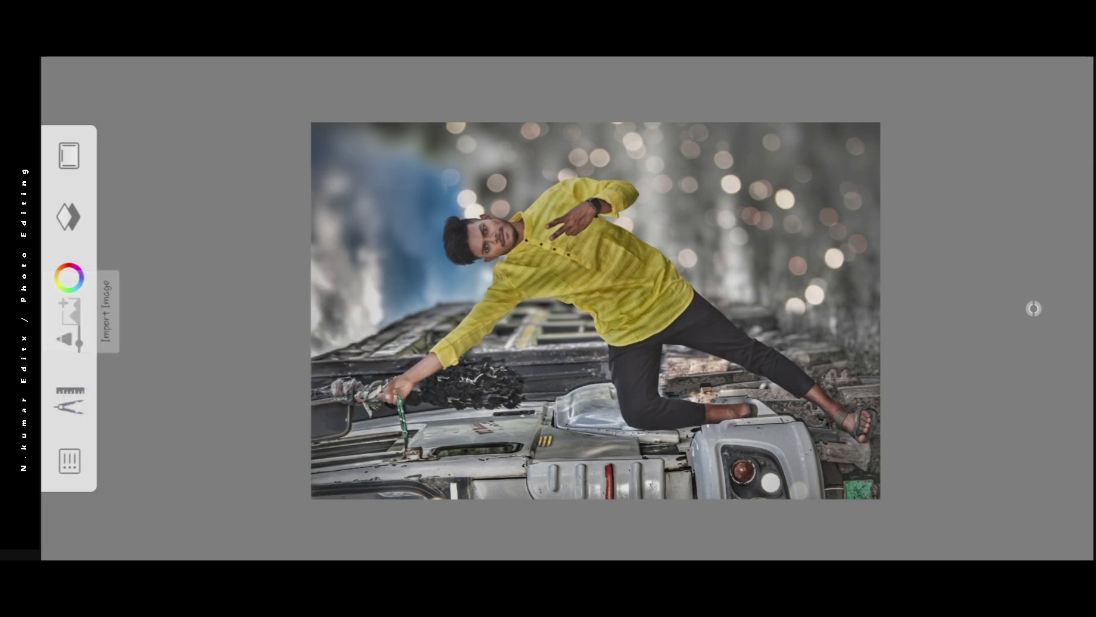
pyautogui.click(78, 157)
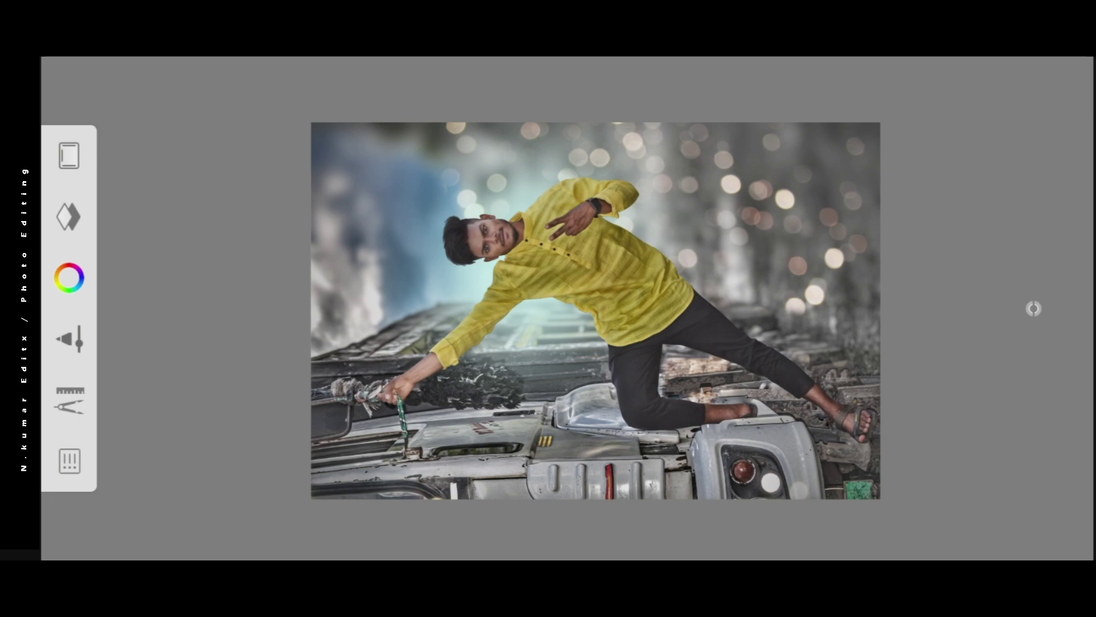
pyautogui.scroll(2, 595, 310)
pyautogui.click(68, 217)
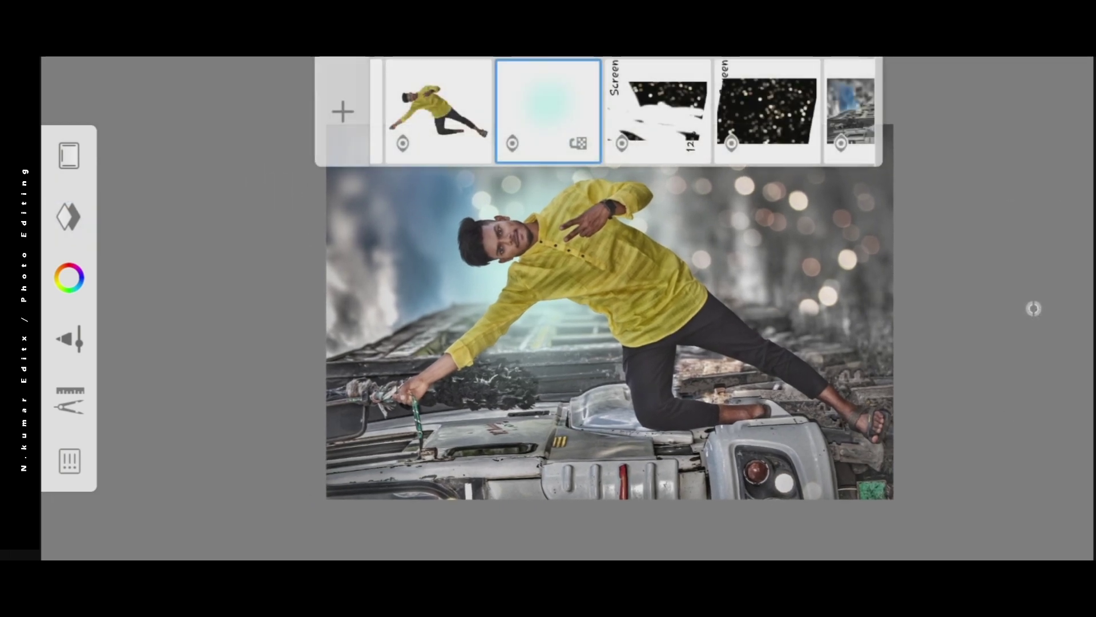
# Step: Change the glow layer's opacity and set the brush to Transparent Color for erasing
pyautogui.click(513, 100)
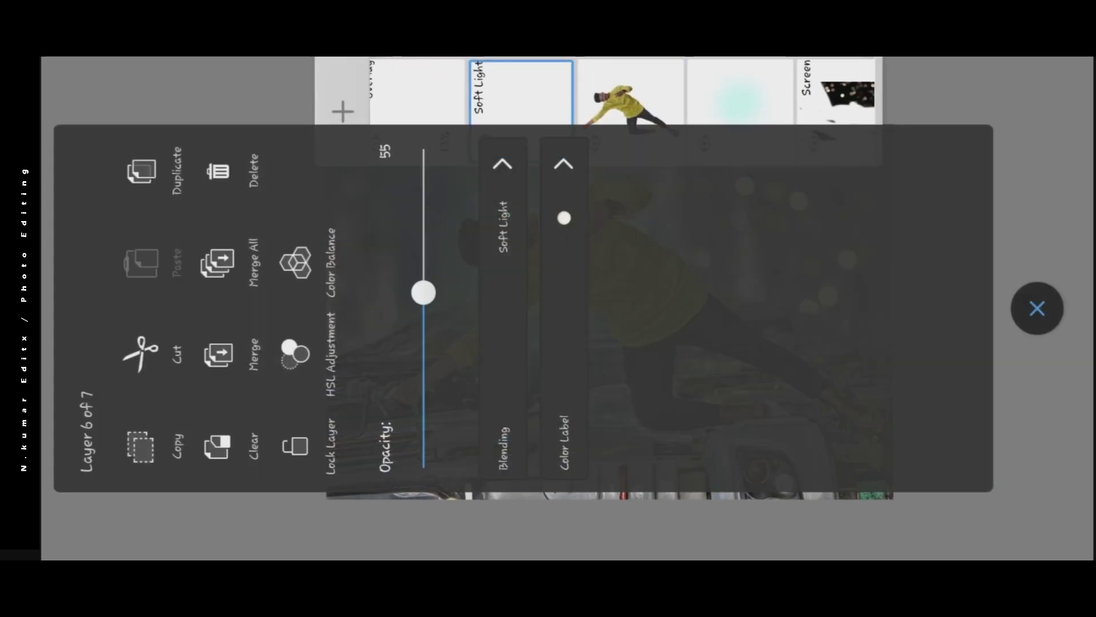
pyautogui.moveTo(423, 292); pyautogui.dragTo(424, 444)
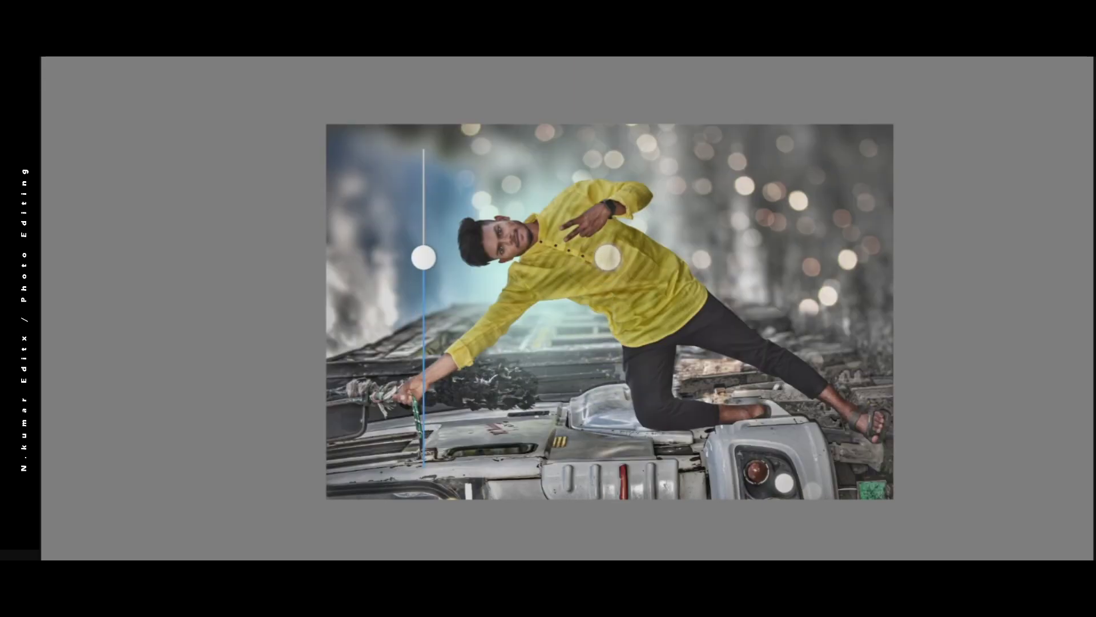
pyautogui.click(607, 201)
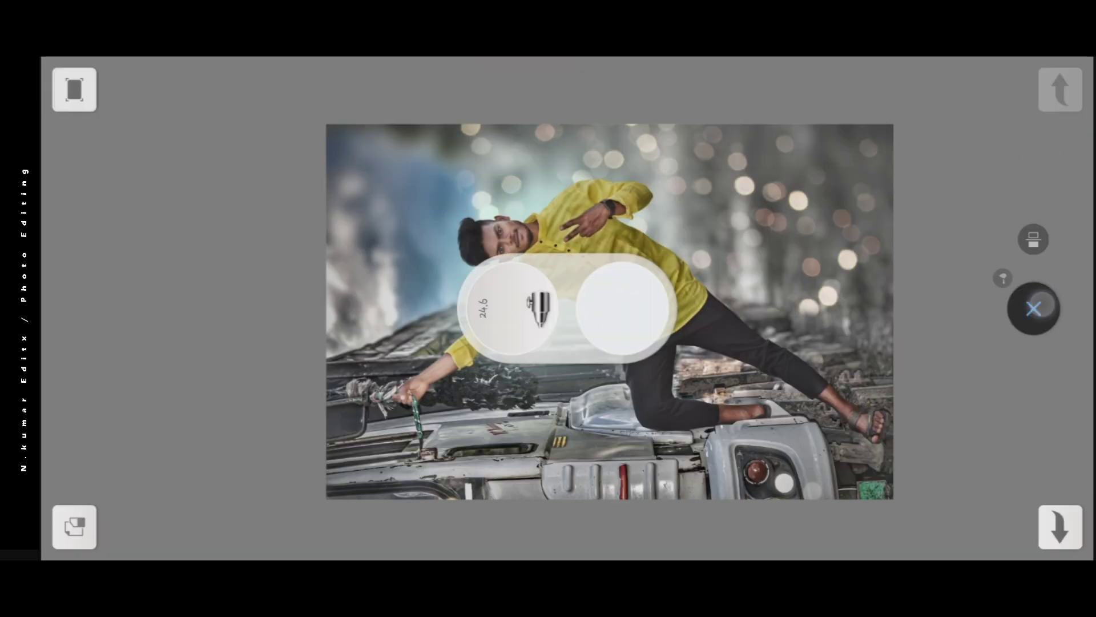
pyautogui.click(946, 396)
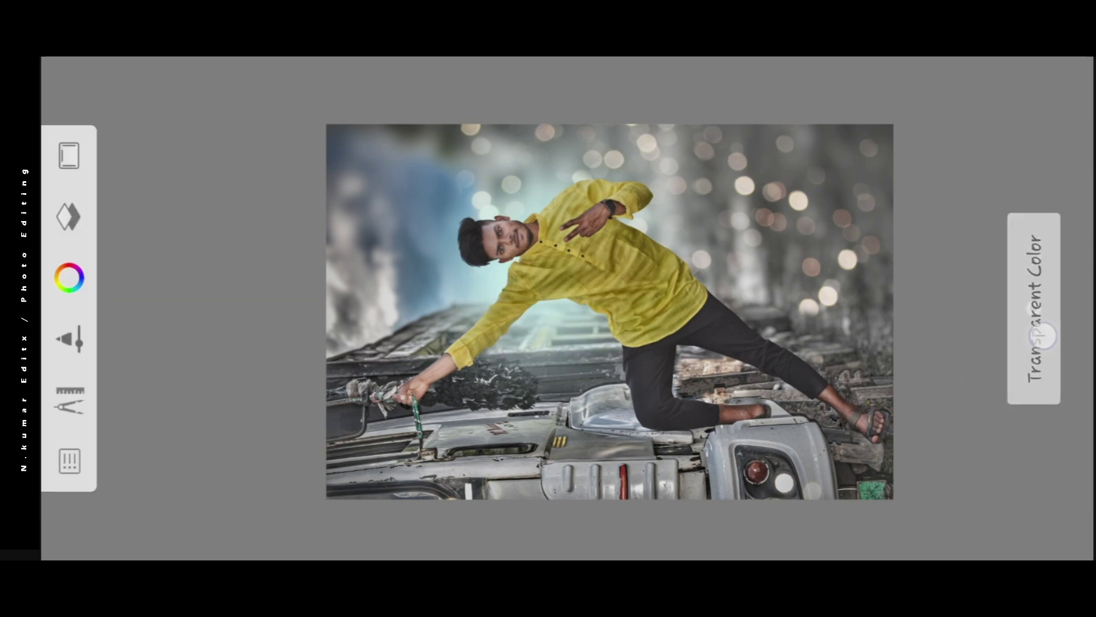
pyautogui.click(1034, 308)
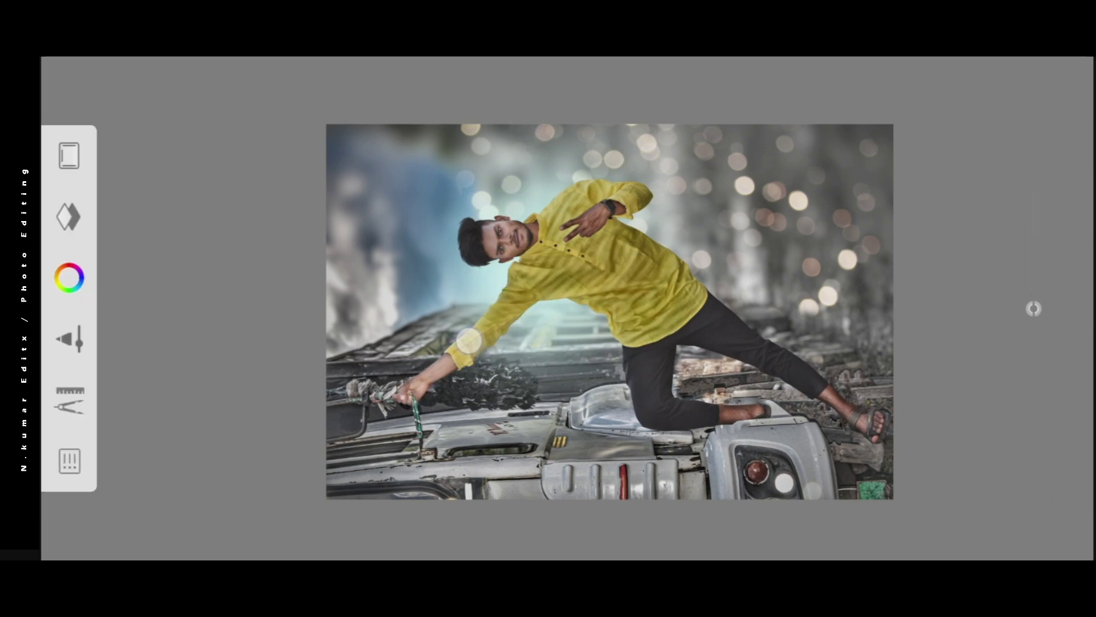
pyautogui.scroll(-2, 566, 194)
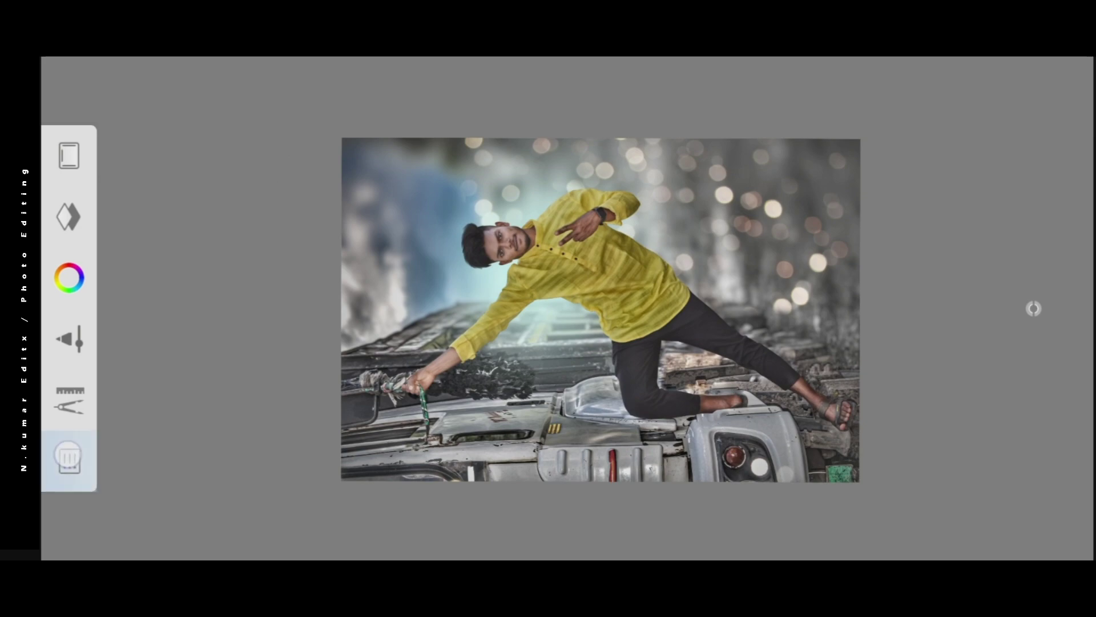
pyautogui.click(67, 455)
# Step: Save the current sketch to the Gallery and open the composite full-screen
pyautogui.click(523, 239)
pyautogui.click(560, 234)
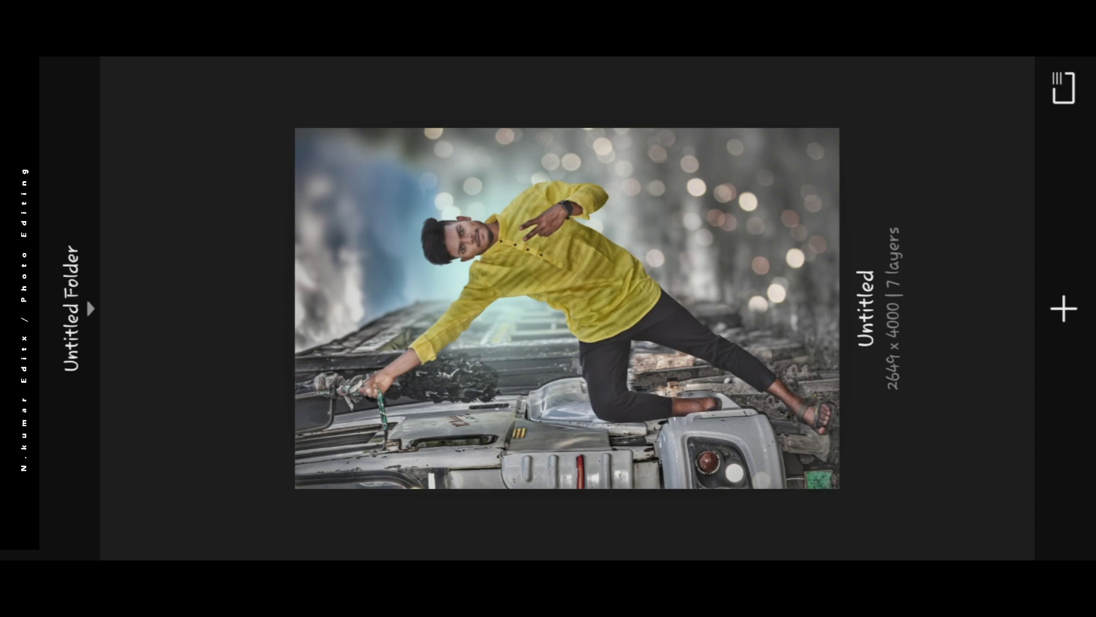
pyautogui.click(949, 231)
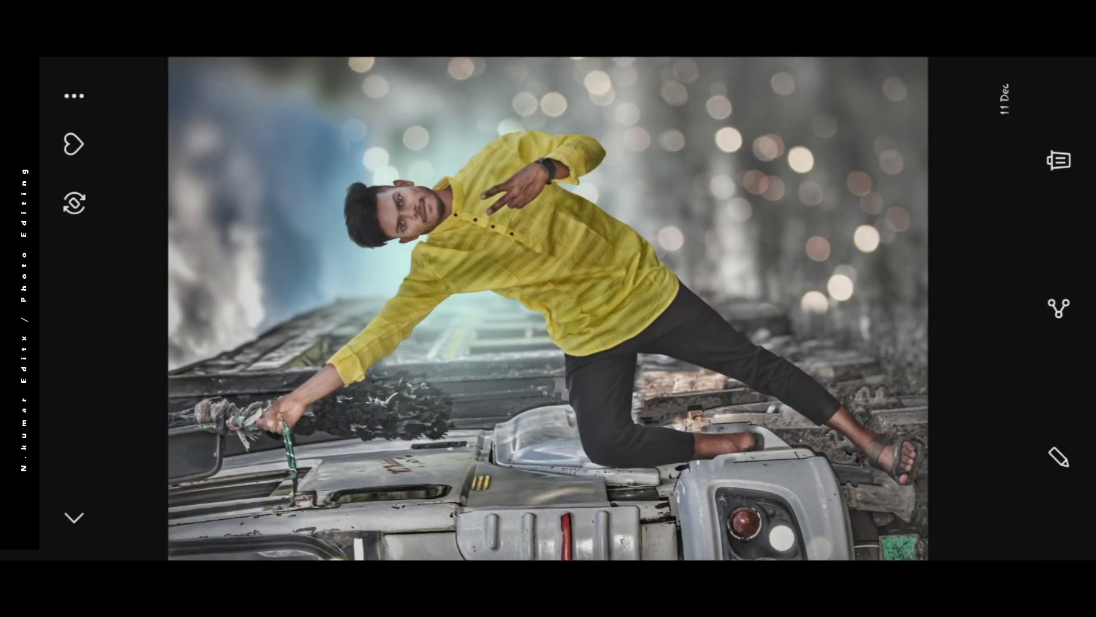
# Step: Share the composite photo with Add to Lr to open it in Lightroom
pyautogui.click(1059, 308)
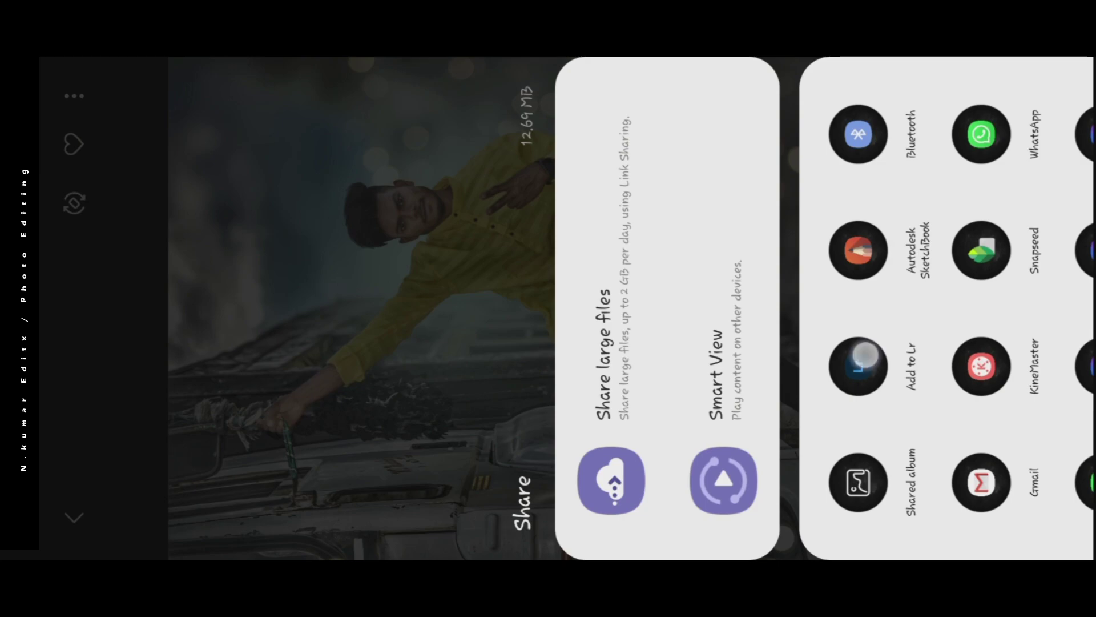
pyautogui.click(865, 355)
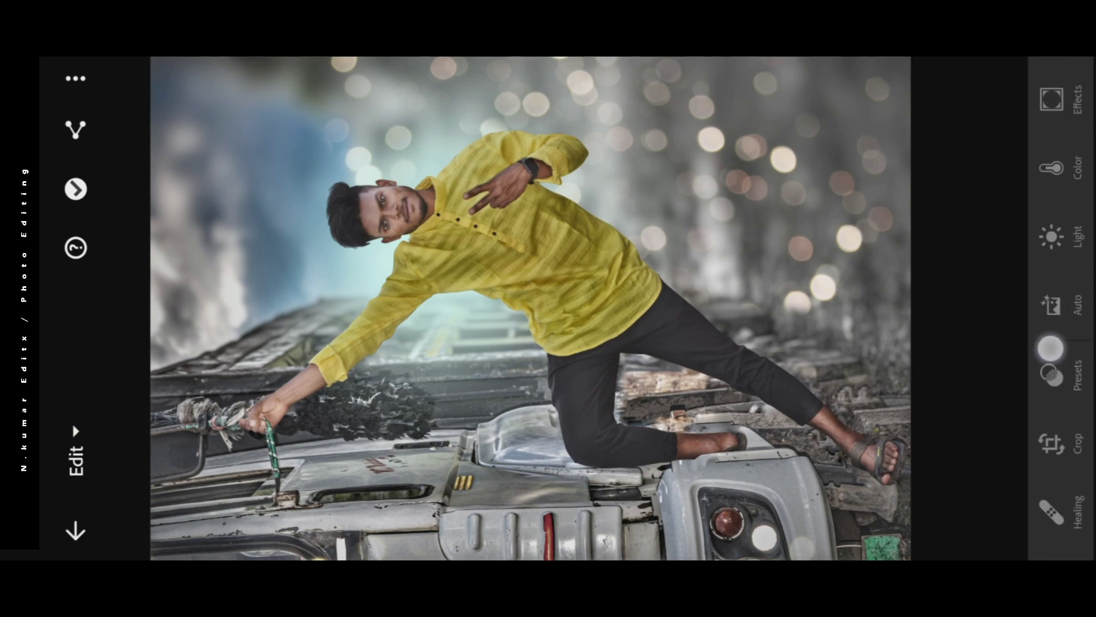
# Step: Set Light to Highlights 19, Shadows 9, Whites 9 and Blacks -34
pyautogui.scroll(3, 1050, 308)
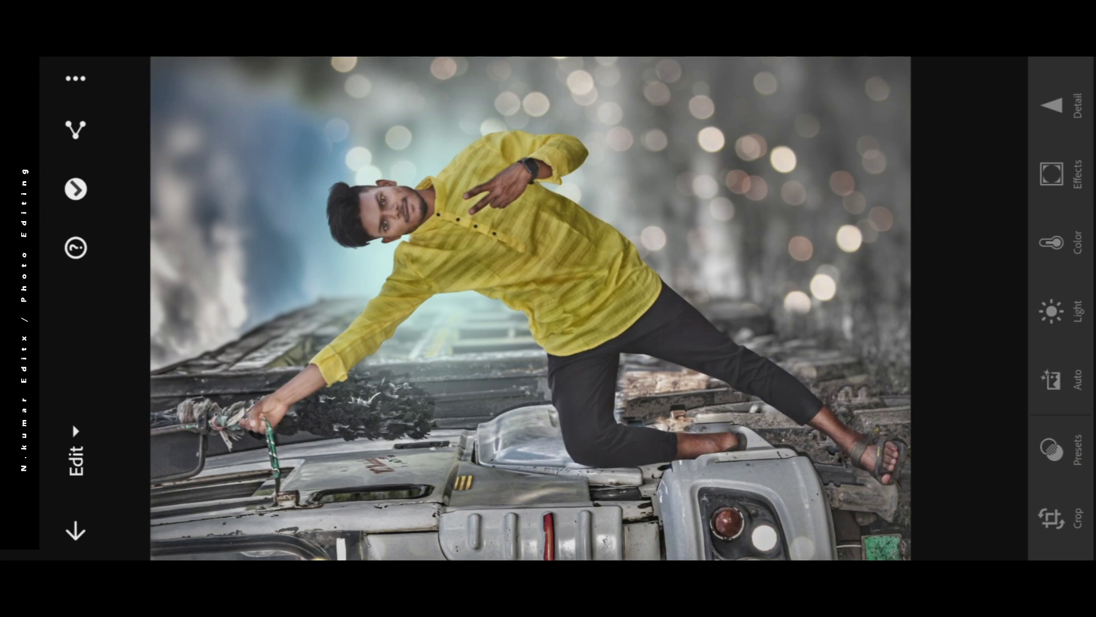
pyautogui.click(1051, 311)
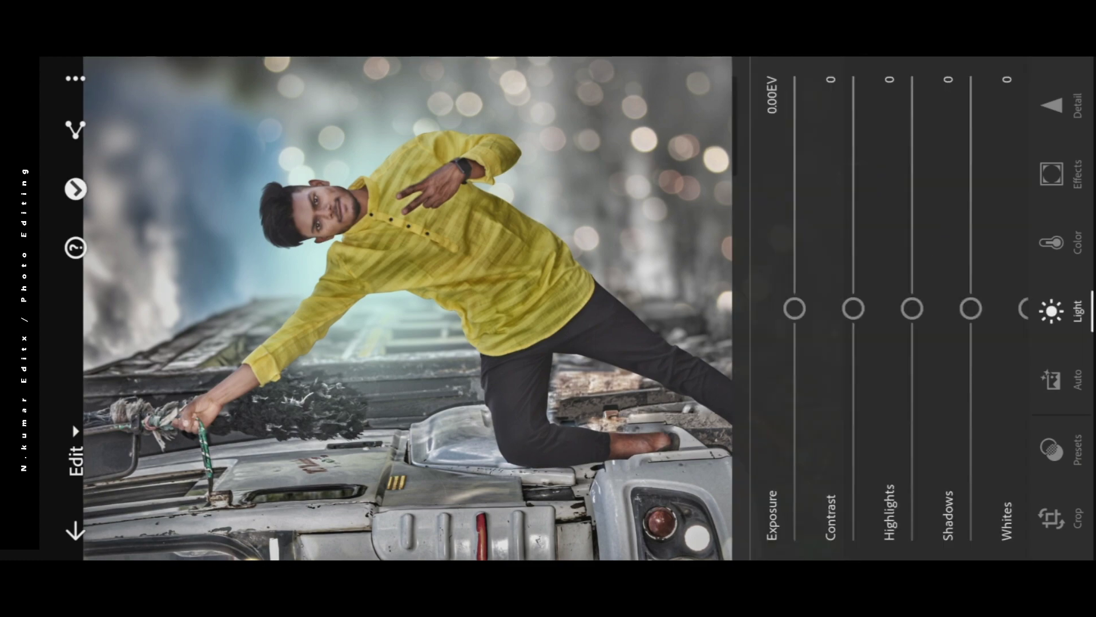
pyautogui.moveTo(835, 308); pyautogui.dragTo(834, 264)
pyautogui.moveTo(951, 210); pyautogui.dragTo(870, 208)
pyautogui.moveTo(913, 240)
pyautogui.mouseDown()
pyautogui.moveTo(915, 220)
pyautogui.moveTo(977, 252)
pyautogui.moveTo(967, 288)
pyautogui.mouseUp()
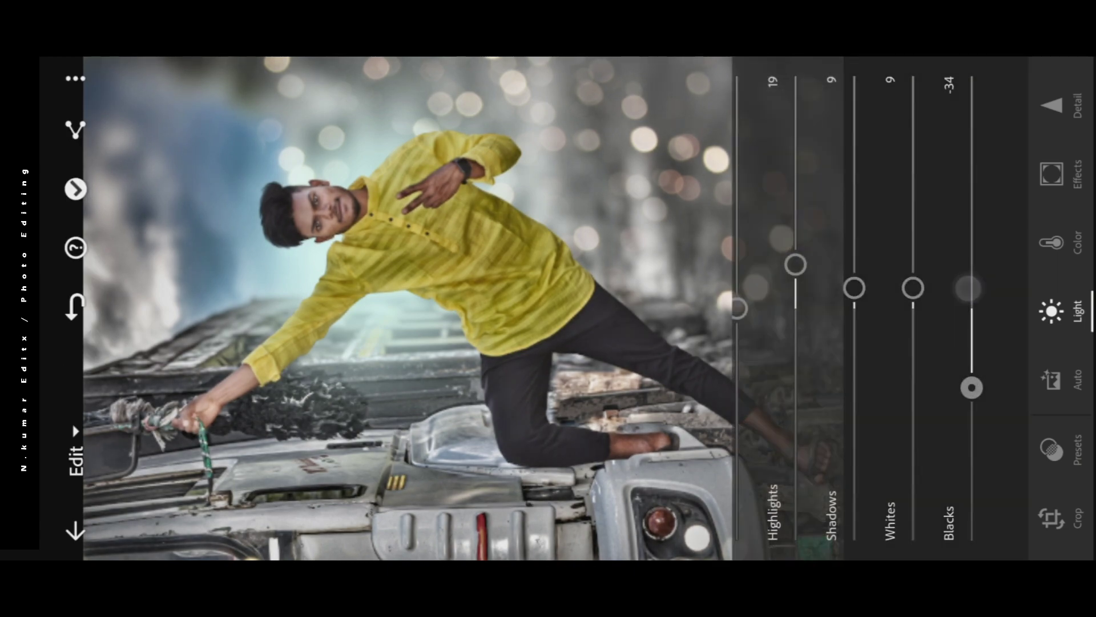
pyautogui.moveTo(856, 165); pyautogui.dragTo(956, 164)
# Step: Push Vibrance to 100 and raise yellow saturation to 23 in Color Mix
pyautogui.click(1059, 234)
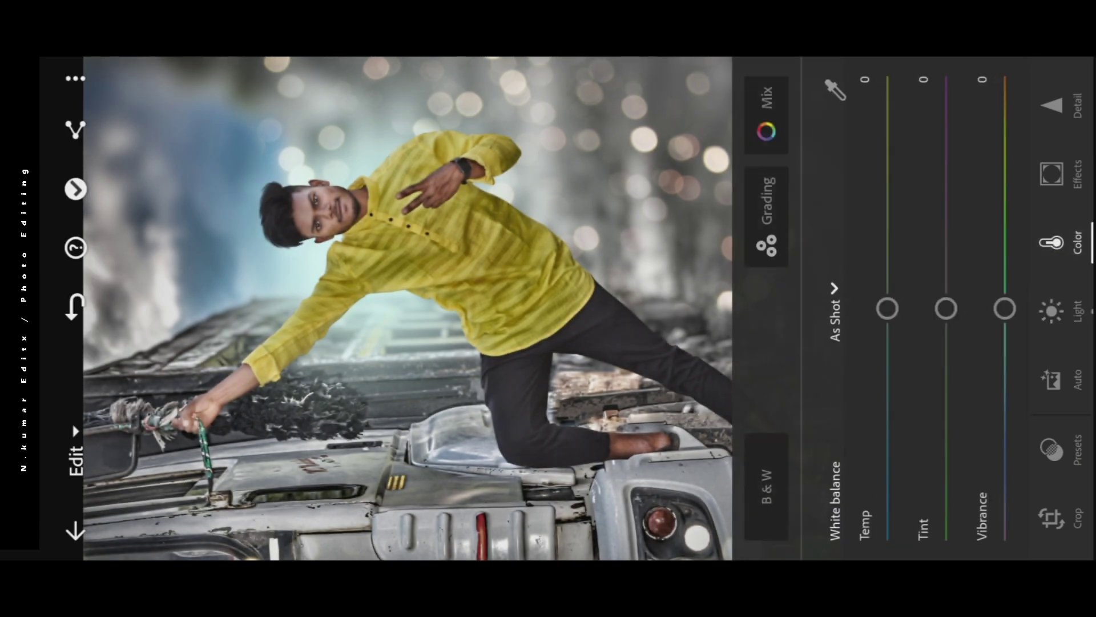
pyautogui.moveTo(914, 308); pyautogui.dragTo(914, 78)
pyautogui.moveTo(882, 173); pyautogui.dragTo(973, 172)
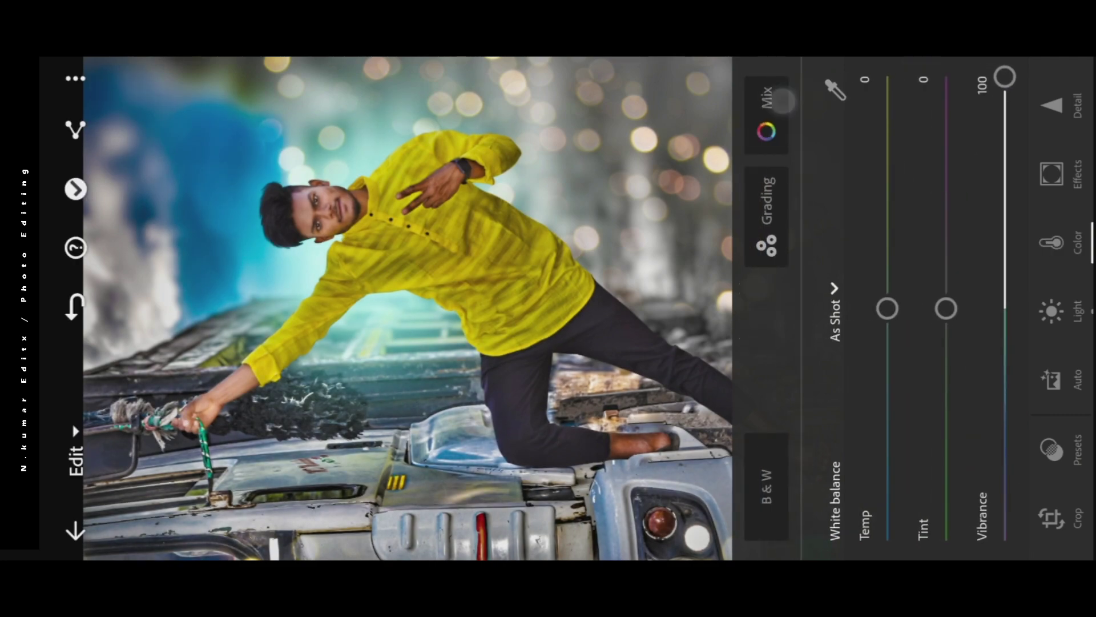
pyautogui.click(784, 101)
pyautogui.click(860, 394)
pyautogui.moveTo(988, 308)
pyautogui.mouseDown()
pyautogui.moveTo(991, 177)
pyautogui.moveTo(988, 255)
pyautogui.mouseUp()
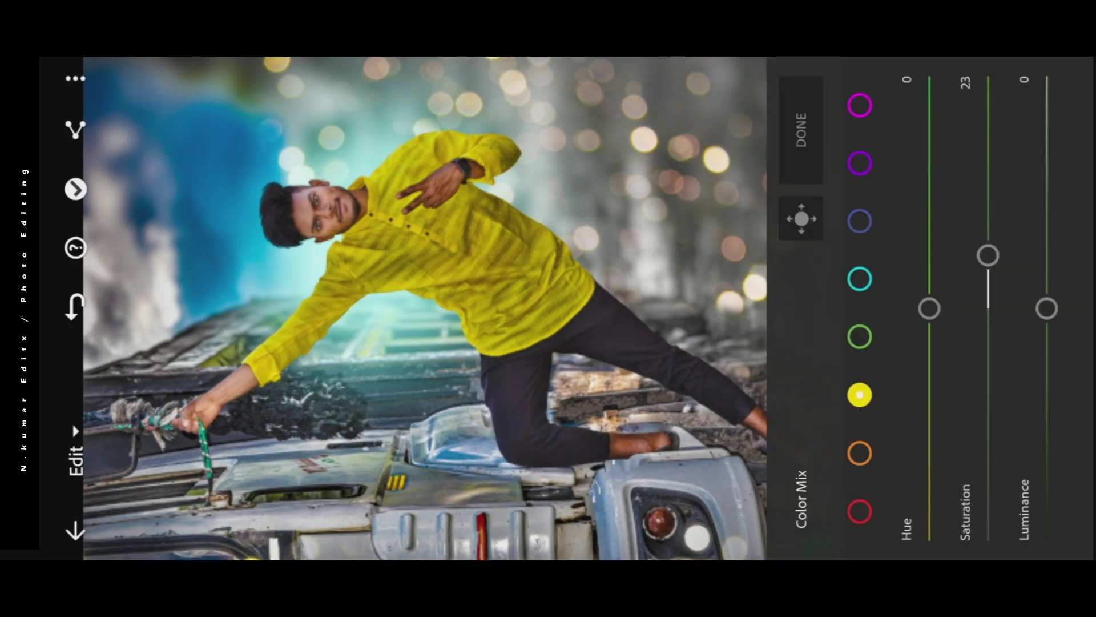
# Step: Set orange luminance 15 and saturation -10, and shift blue hue toward cyan
pyautogui.click(860, 452)
pyautogui.moveTo(1047, 308); pyautogui.dragTo(1042, 216)
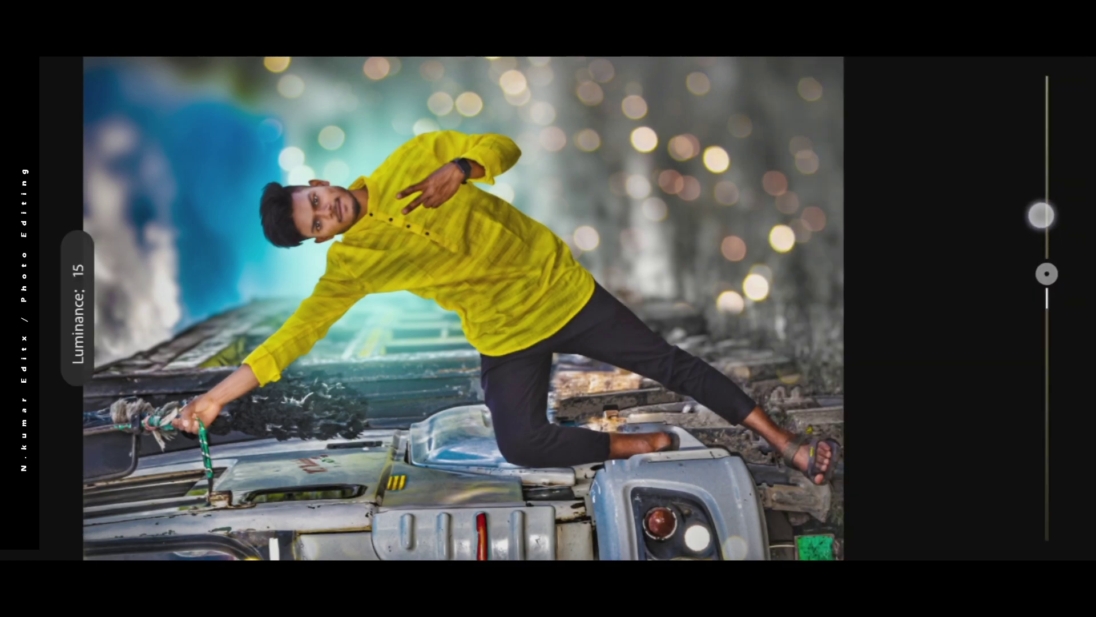
pyautogui.moveTo(987, 358); pyautogui.dragTo(989, 397)
pyautogui.click(860, 221)
pyautogui.moveTo(940, 183)
pyautogui.mouseDown()
pyautogui.moveTo(939, 269)
pyautogui.moveTo(940, 245)
pyautogui.mouseUp()
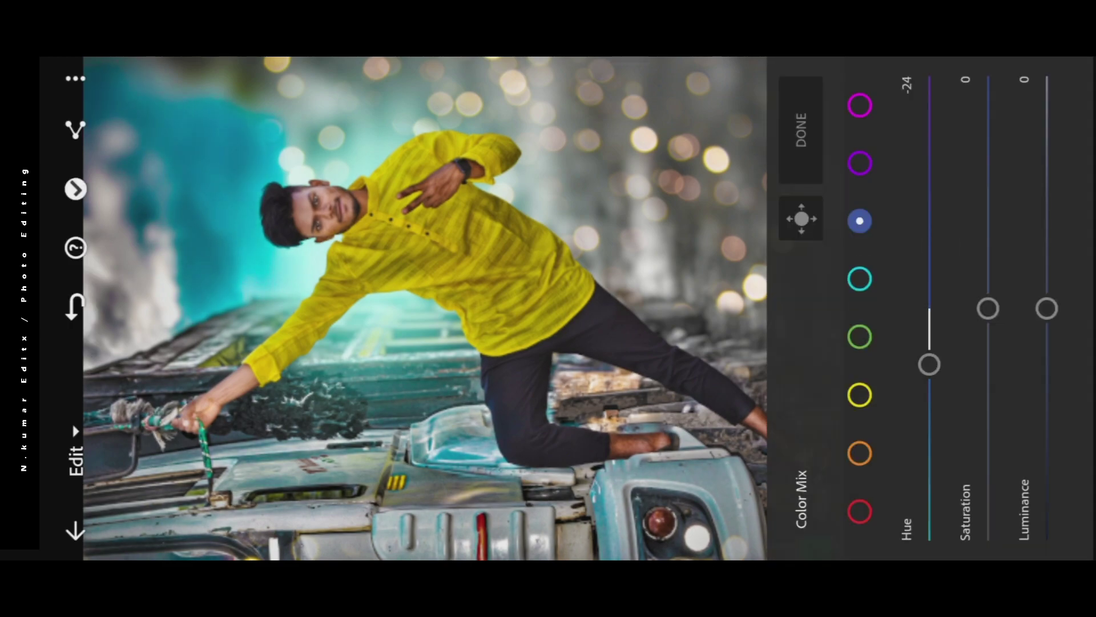
# Step: Reduce aqua saturation, cut red saturation to about 8, review yellow, and confirm the mix
pyautogui.click(859, 277)
pyautogui.moveTo(991, 306); pyautogui.dragTo(991, 404)
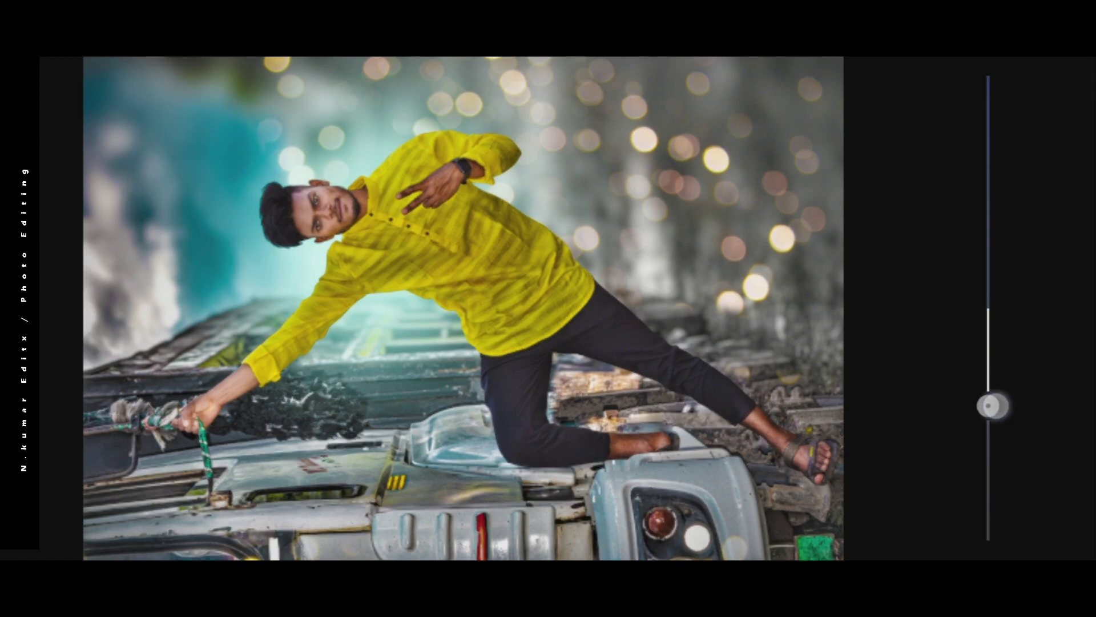
pyautogui.moveTo(1047, 301)
pyautogui.mouseDown()
pyautogui.moveTo(1045, 225)
pyautogui.moveTo(1045, 245)
pyautogui.moveTo(988, 105)
pyautogui.mouseUp()
pyautogui.click(860, 394)
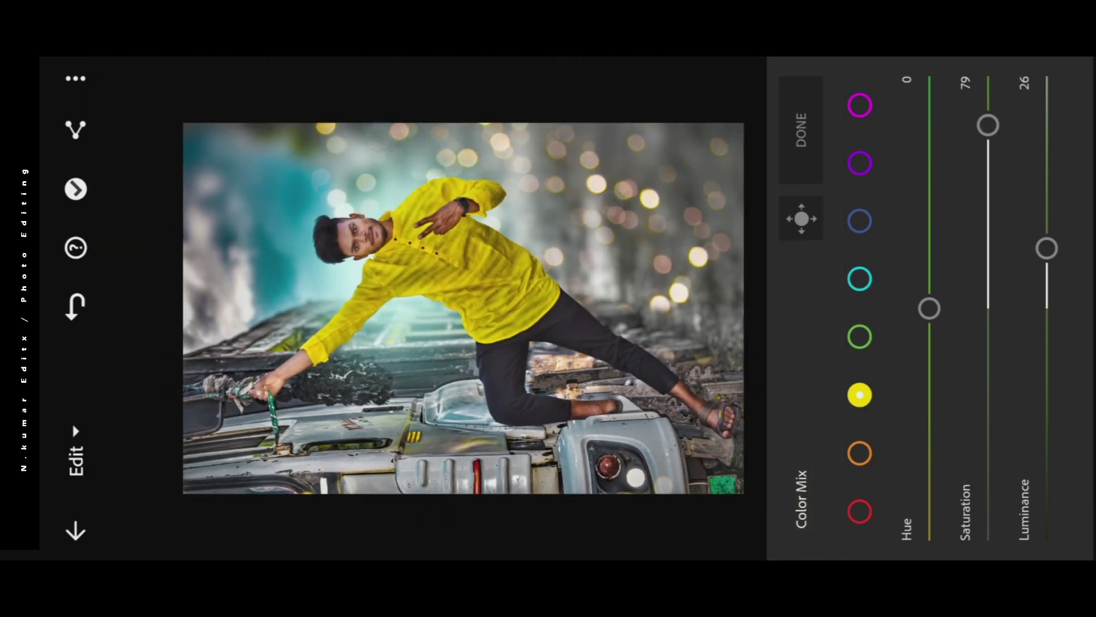
pyautogui.click(874, 513)
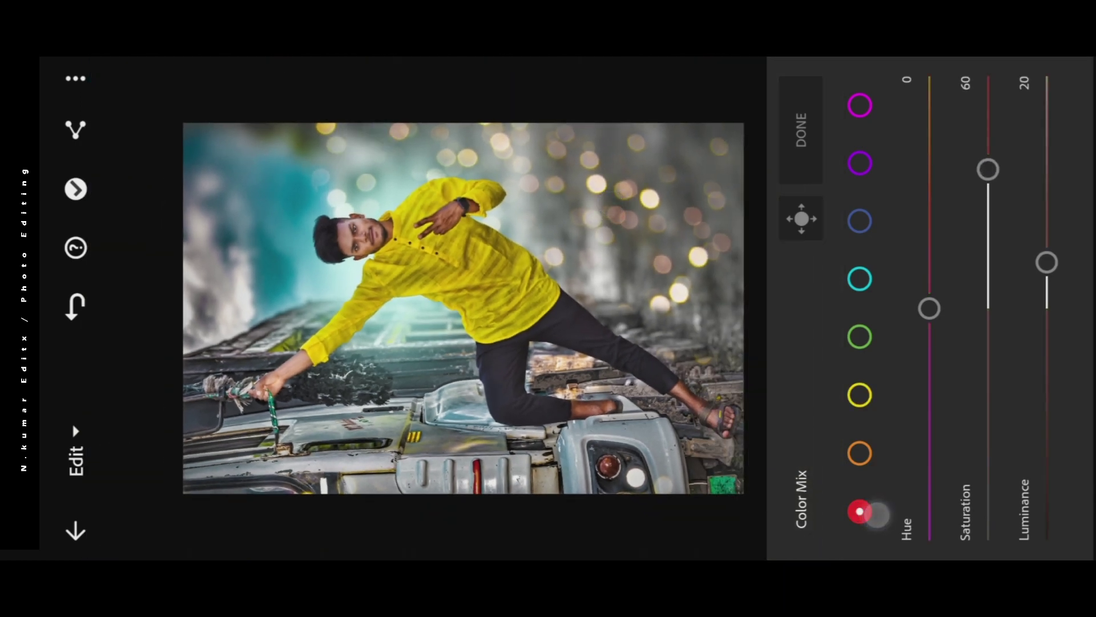
pyautogui.moveTo(988, 285); pyautogui.dragTo(1044, 314)
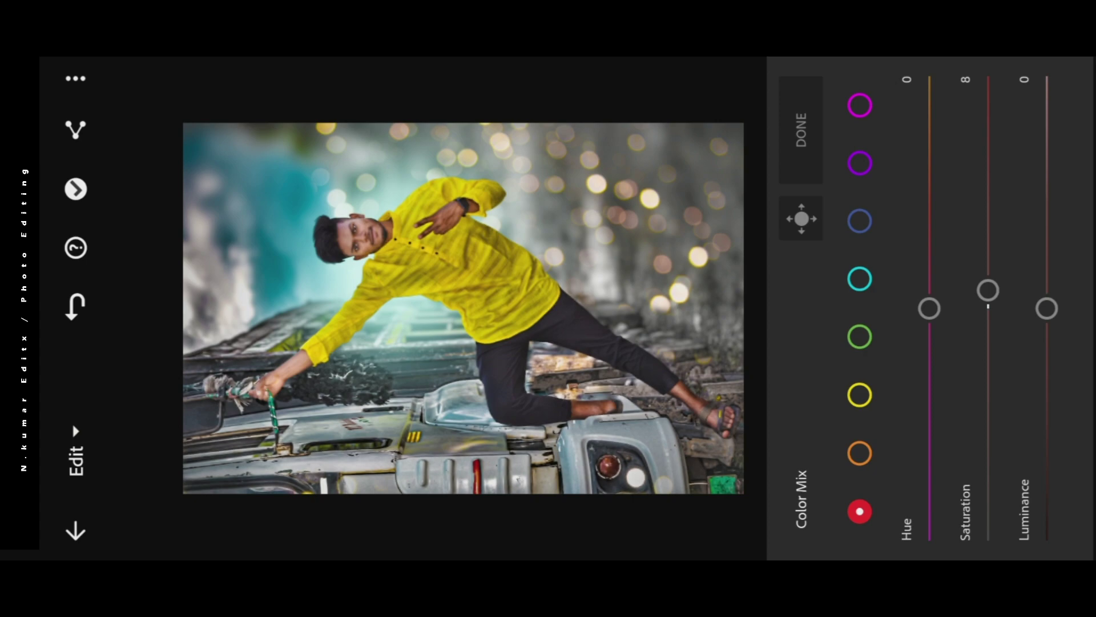
pyautogui.click(859, 395)
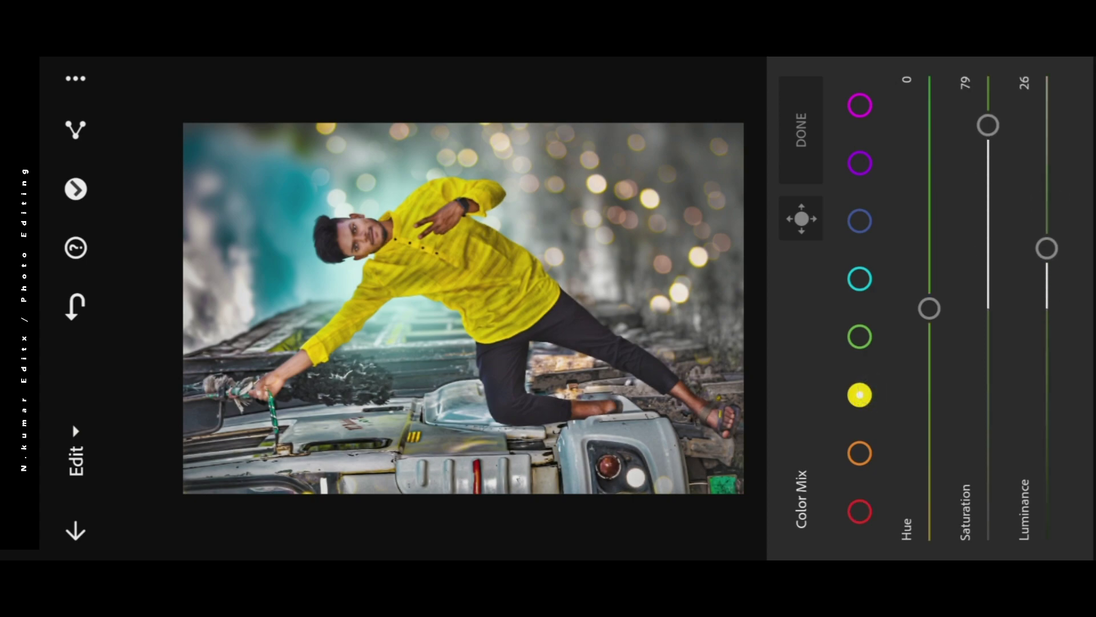
pyautogui.click(801, 130)
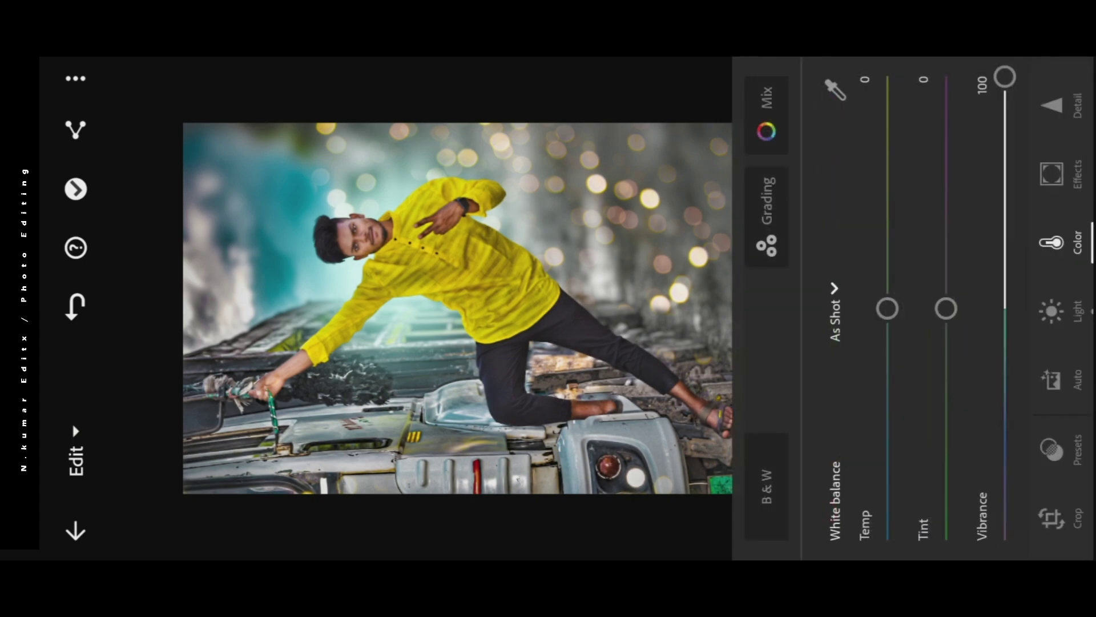
# Step: Raise Shadows to about 23, then add Texture 6, Clarity 4 and a -30 Vignette
pyautogui.click(1052, 310)
pyautogui.moveTo(851, 154); pyautogui.dragTo(840, 154)
pyautogui.moveTo(940, 176)
pyautogui.mouseDown()
pyautogui.moveTo(933, 100)
pyautogui.moveTo(942, 178)
pyautogui.mouseUp()
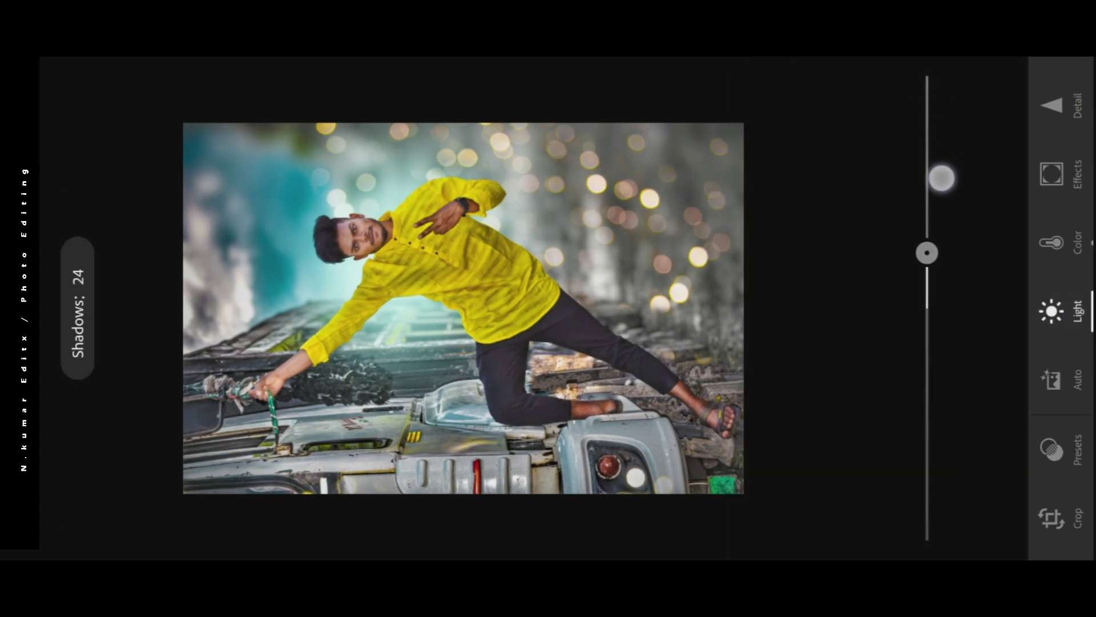
pyautogui.click(1052, 174)
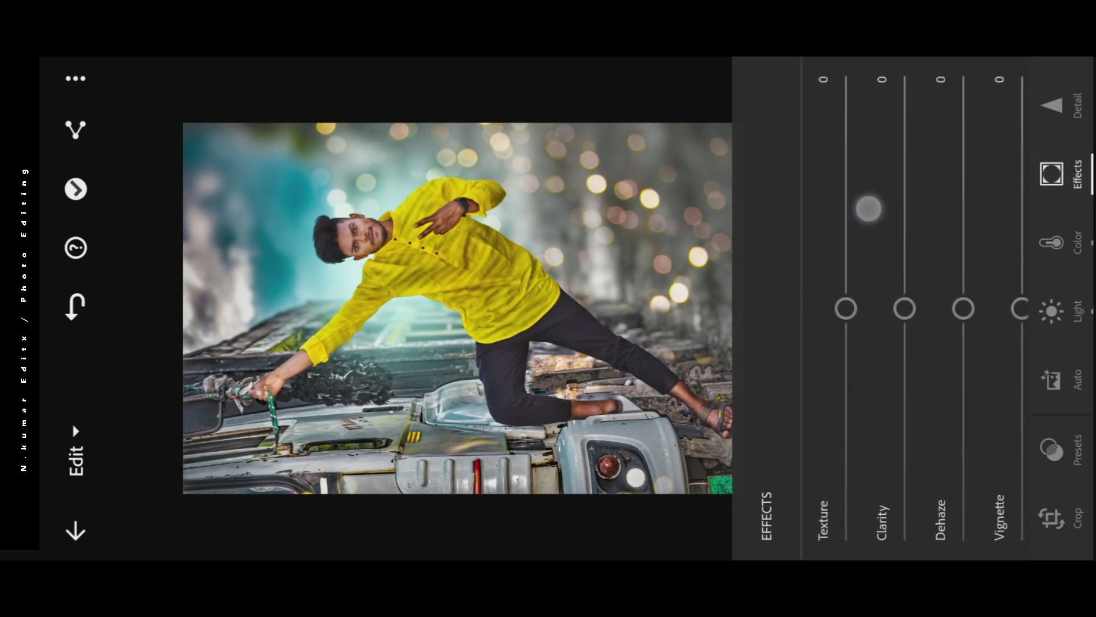
pyautogui.moveTo(869, 209); pyautogui.dragTo(907, 210)
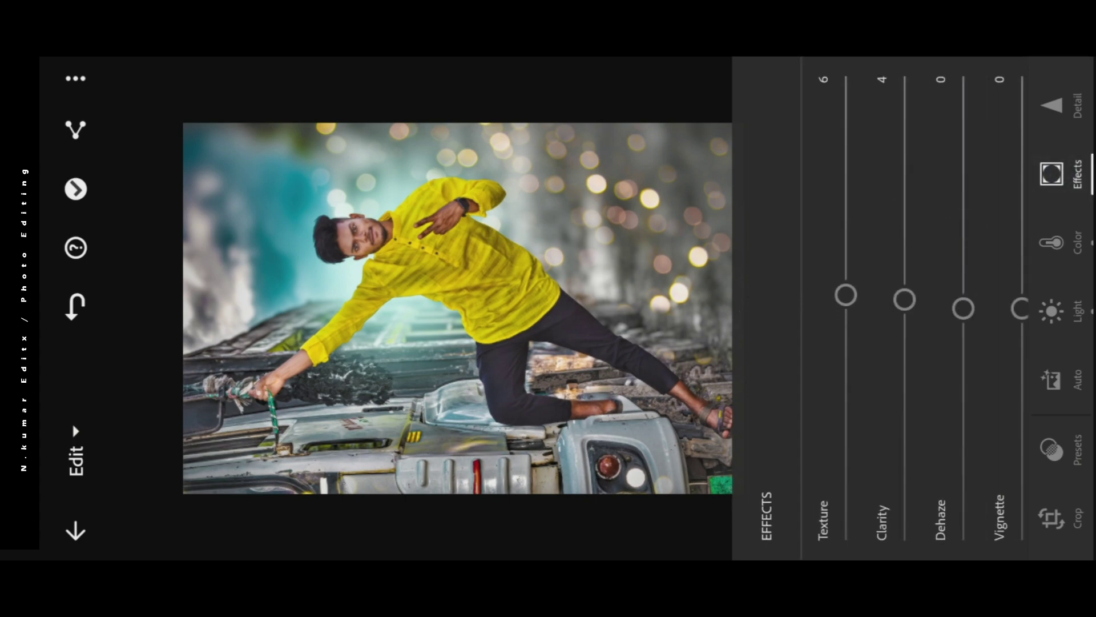
pyautogui.moveTo(954, 160)
pyautogui.mouseDown()
pyautogui.moveTo(957, 281)
pyautogui.moveTo(952, 224)
pyautogui.mouseUp()
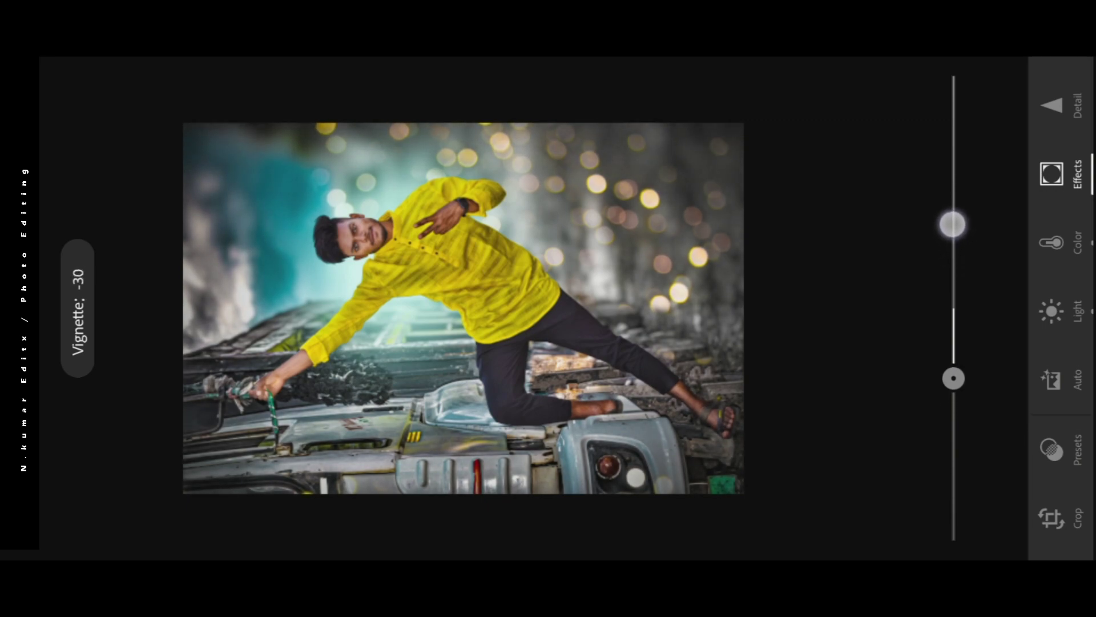
pyautogui.click(1051, 311)
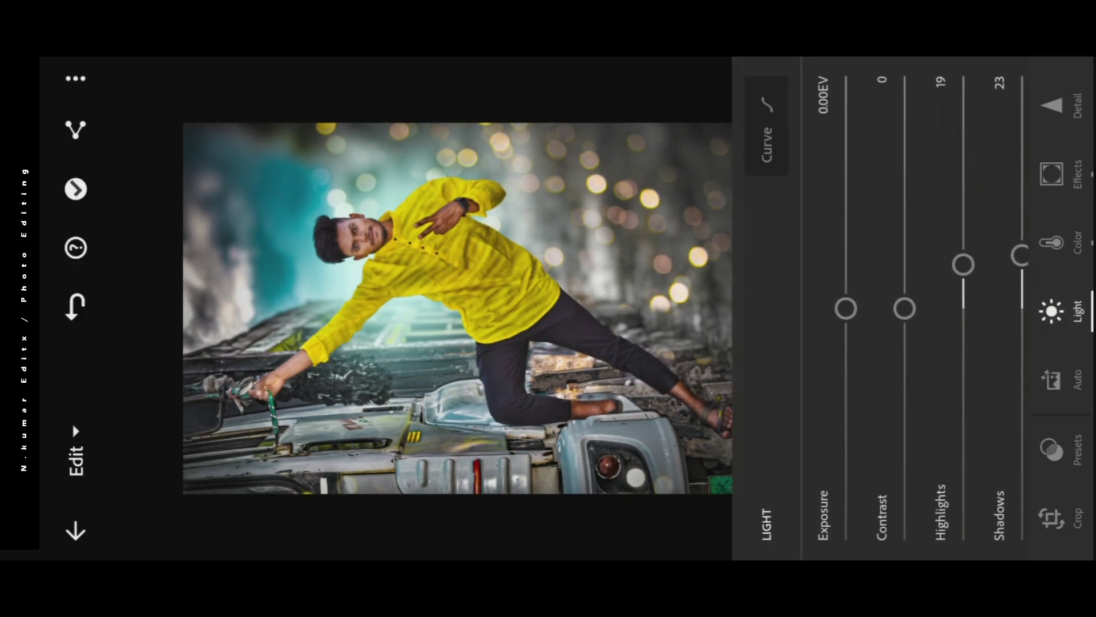
pyautogui.click(1051, 311)
pyautogui.moveTo(1051, 172); pyautogui.dragTo(1051, 374)
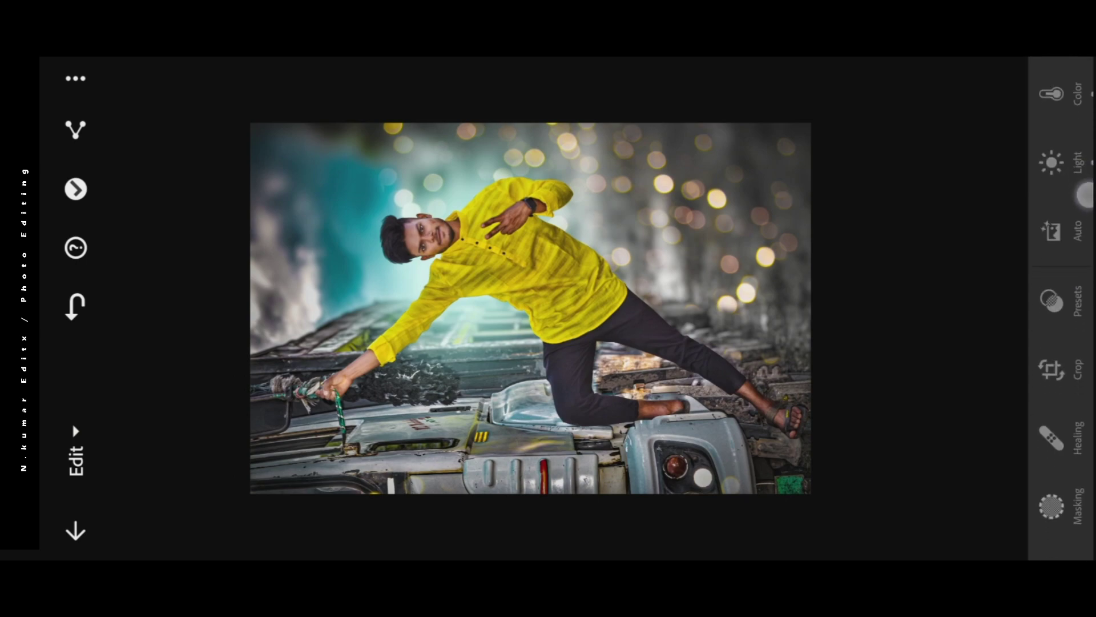
# Step: Add a right-side linear gradient mask that cools the temperature and drops exposure to -1.41 EV
pyautogui.click(1051, 503)
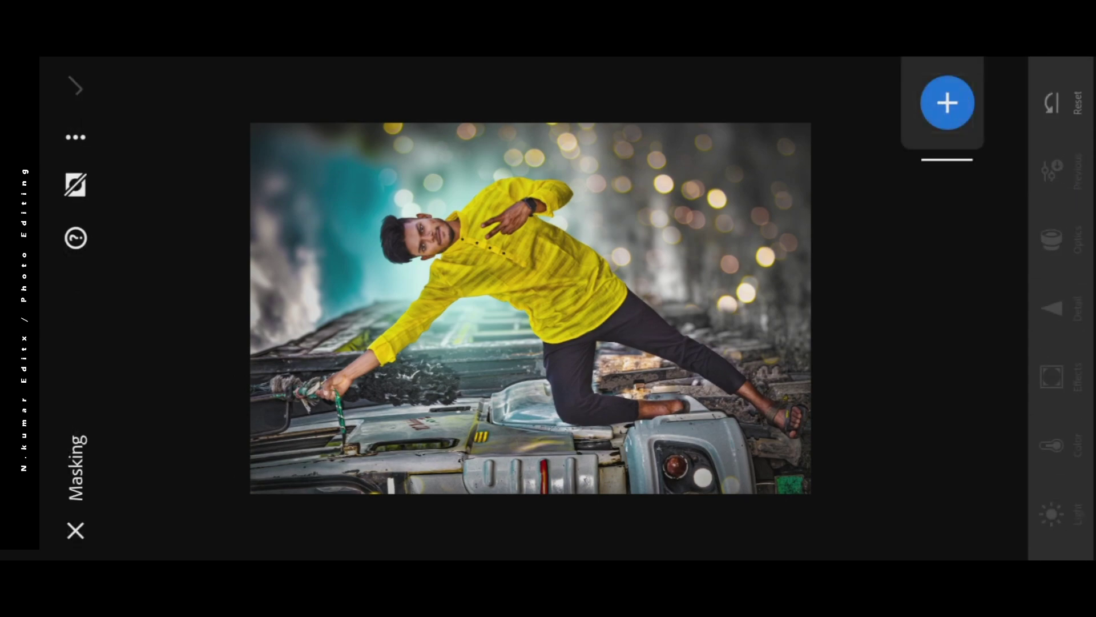
pyautogui.click(947, 103)
pyautogui.click(823, 338)
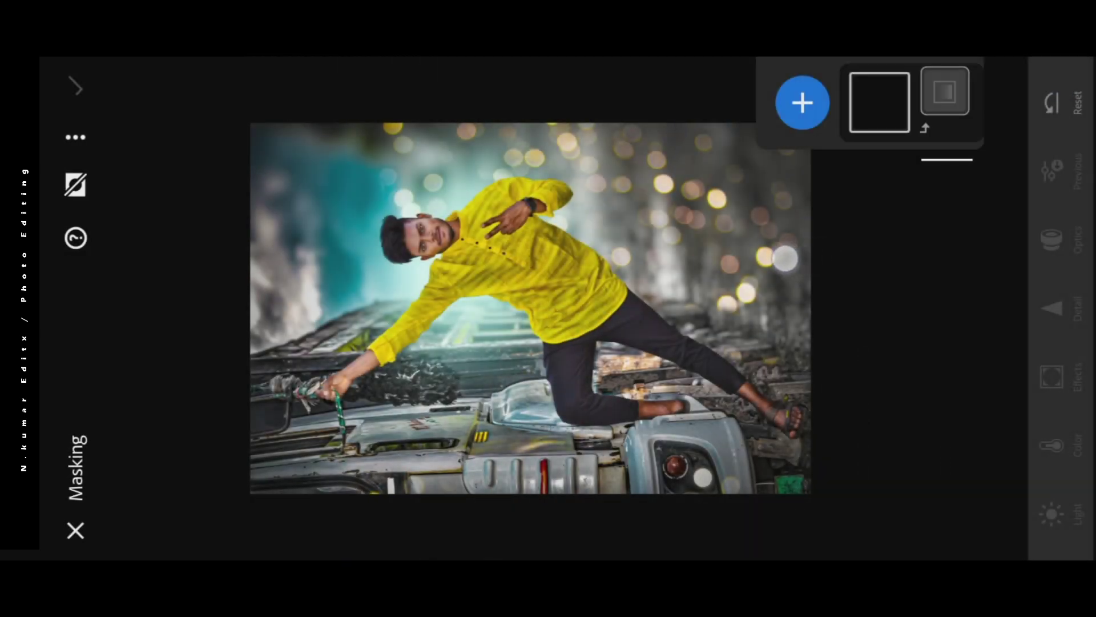
pyautogui.moveTo(788, 259); pyautogui.dragTo(688, 269)
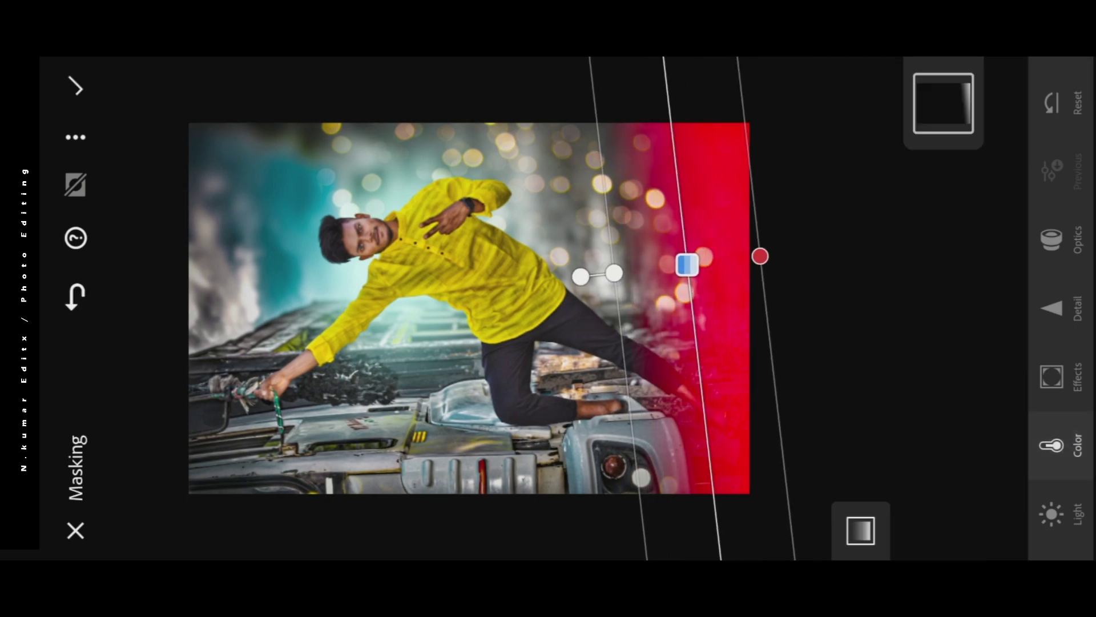
pyautogui.click(1051, 445)
pyautogui.moveTo(784, 306)
pyautogui.mouseDown()
pyautogui.moveTo(841, 430)
pyautogui.moveTo(875, 213)
pyautogui.mouseUp()
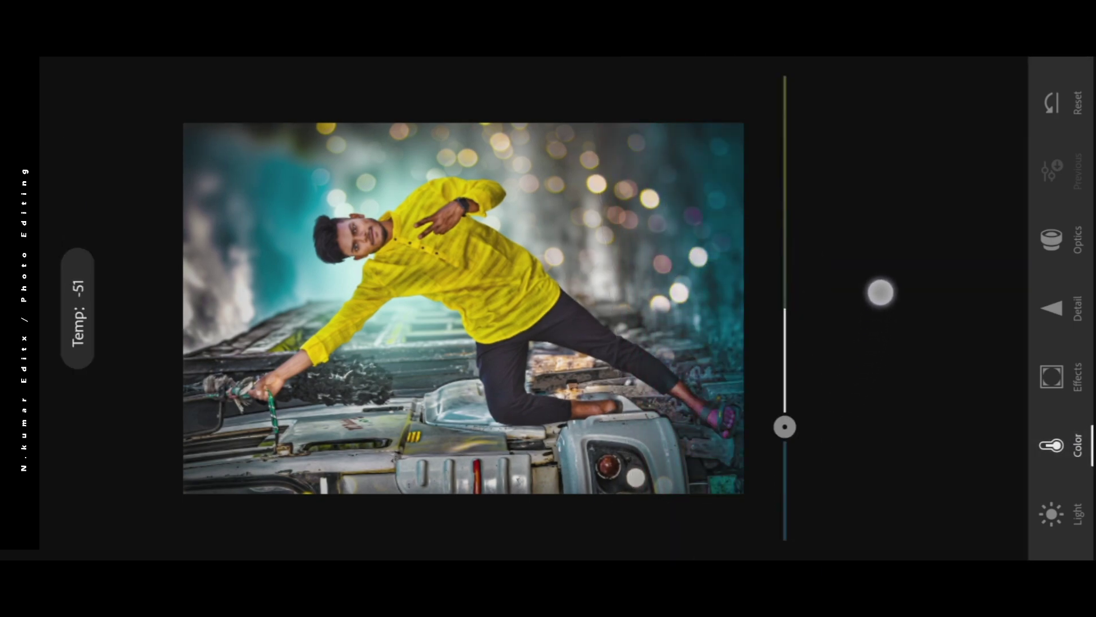
pyautogui.click(1051, 513)
pyautogui.moveTo(754, 255); pyautogui.dragTo(885, 340)
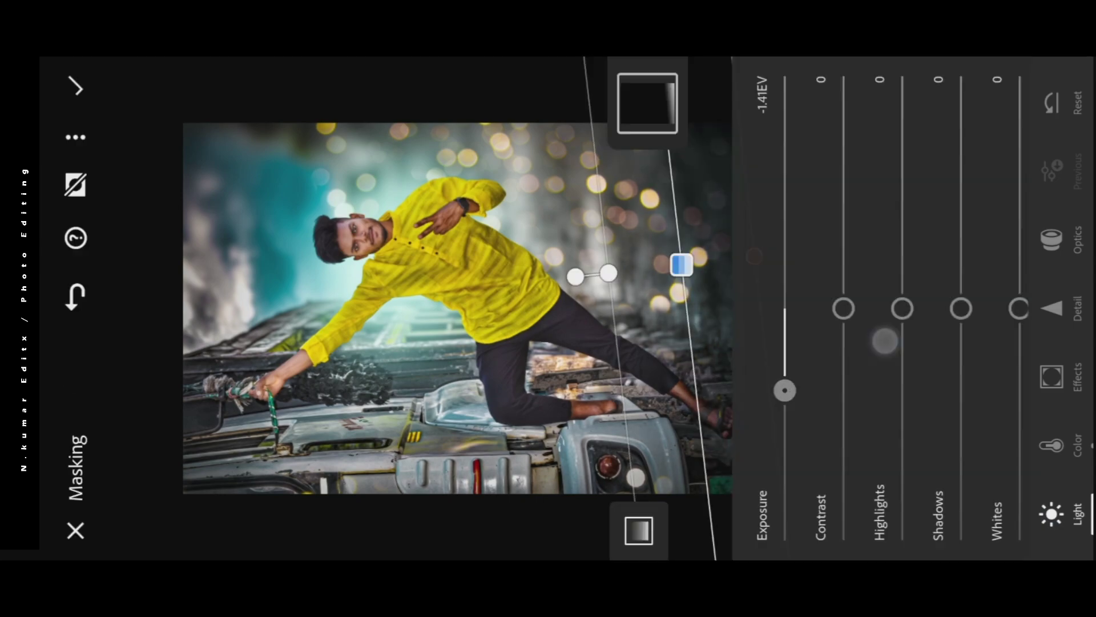
# Step: Add a left-side linear gradient mask that brightens exposure to 1.83 EV
pyautogui.click(1052, 514)
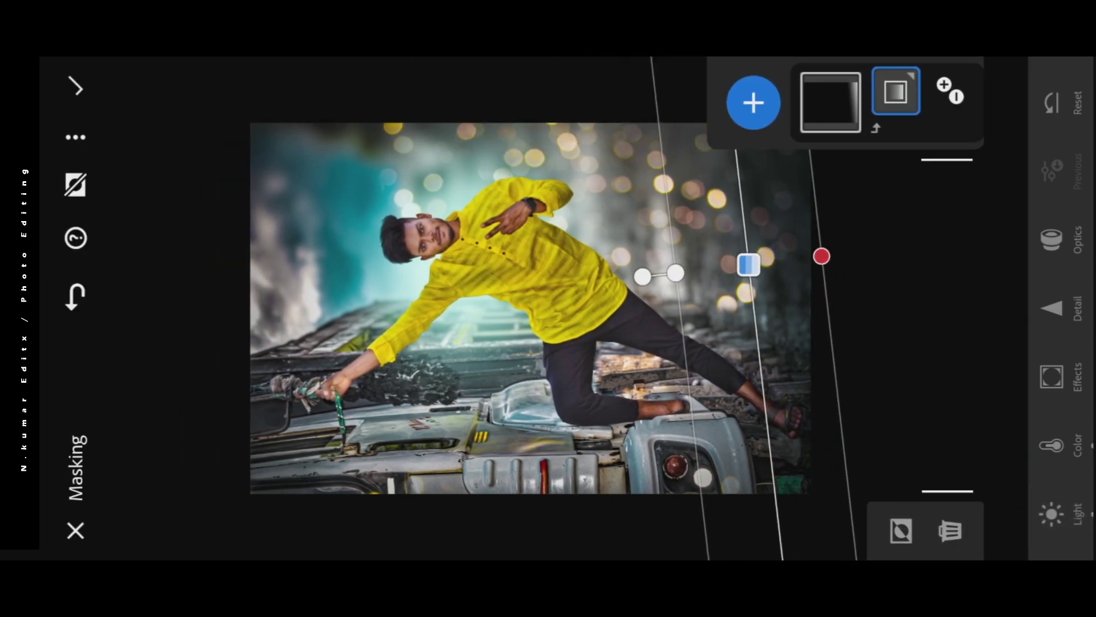
pyautogui.click(754, 102)
pyautogui.click(811, 390)
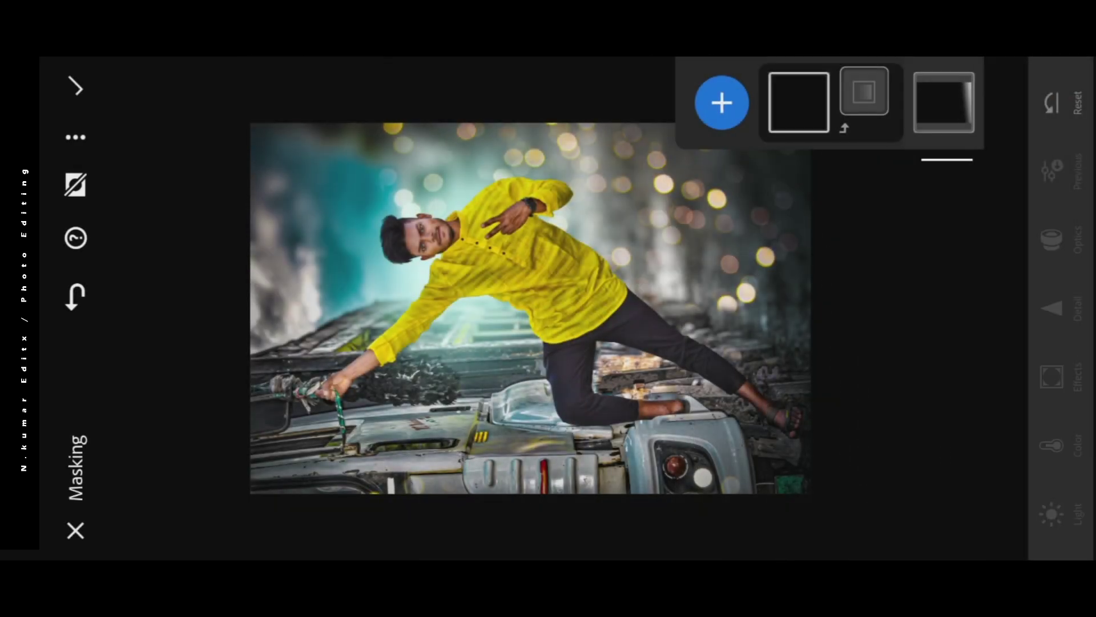
pyautogui.moveTo(318, 359)
pyautogui.mouseDown()
pyautogui.moveTo(303, 351)
pyautogui.moveTo(291, 375)
pyautogui.mouseUp()
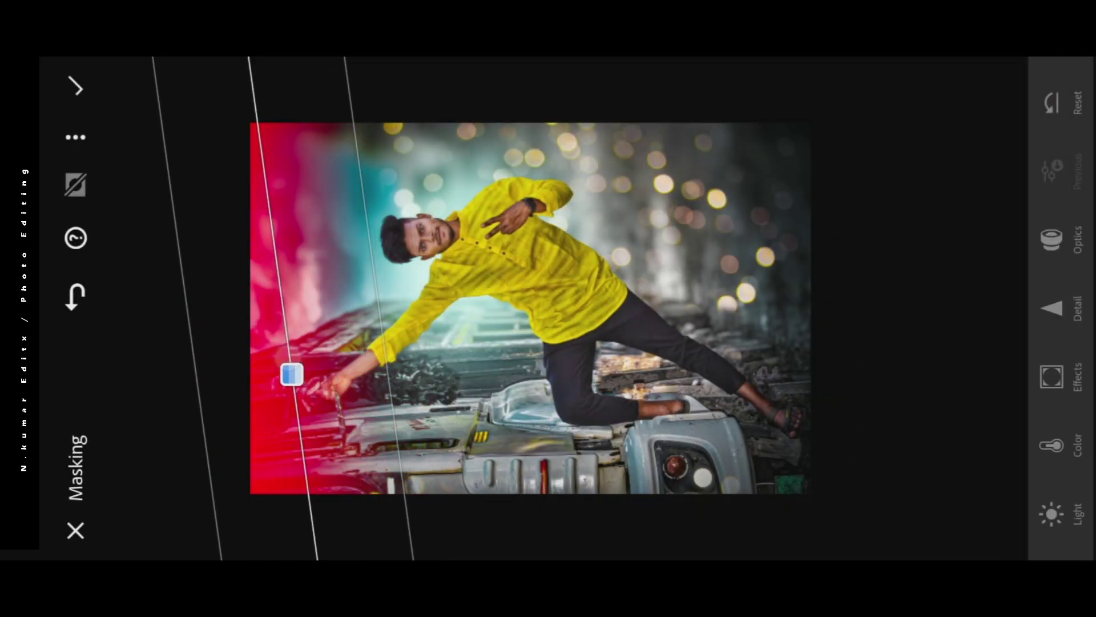
pyautogui.moveTo(416, 325); pyautogui.dragTo(434, 355)
pyautogui.click(1053, 514)
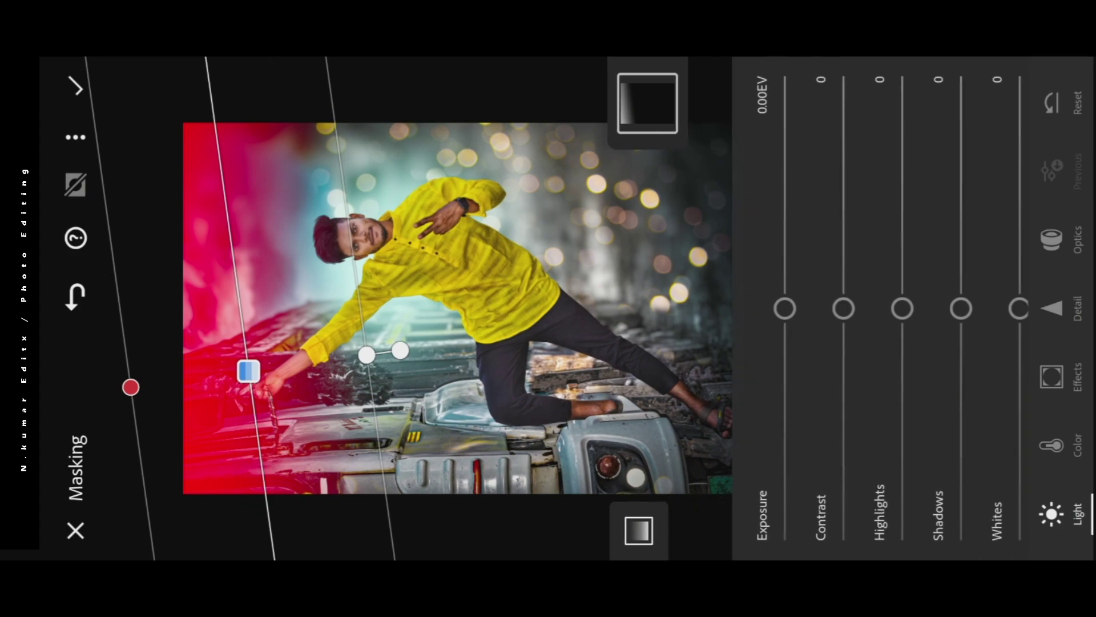
pyautogui.moveTo(783, 308)
pyautogui.mouseDown()
pyautogui.moveTo(800, 179)
pyautogui.moveTo(796, 95)
pyautogui.moveTo(796, 111)
pyautogui.mouseUp()
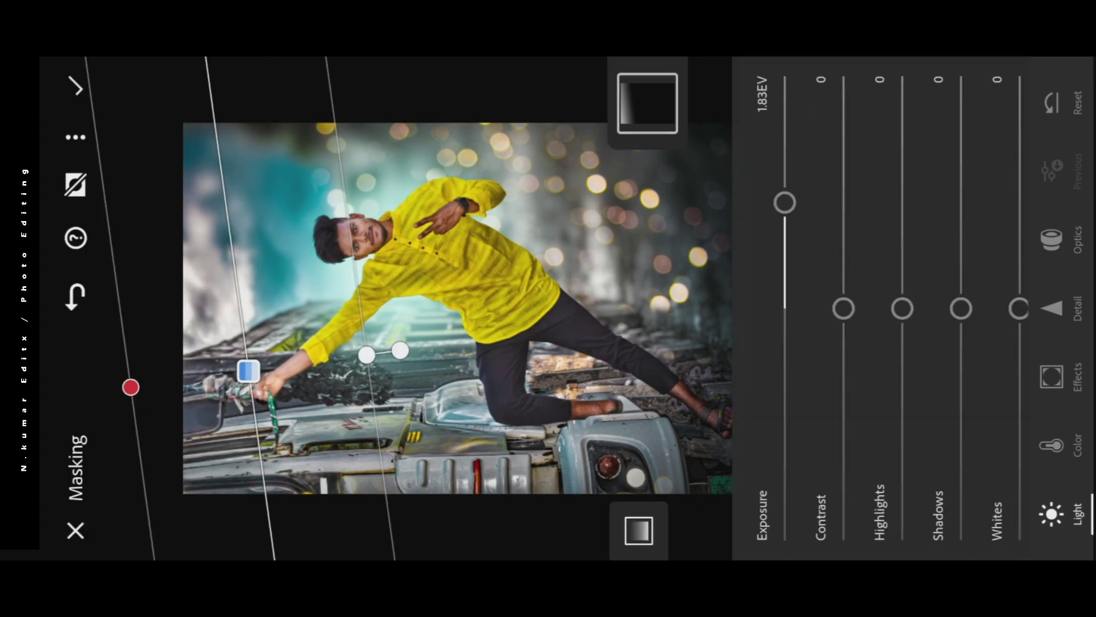
# Step: Exit masking and compare the graded edit against the original photo
pyautogui.click(75, 86)
pyautogui.click(76, 187)
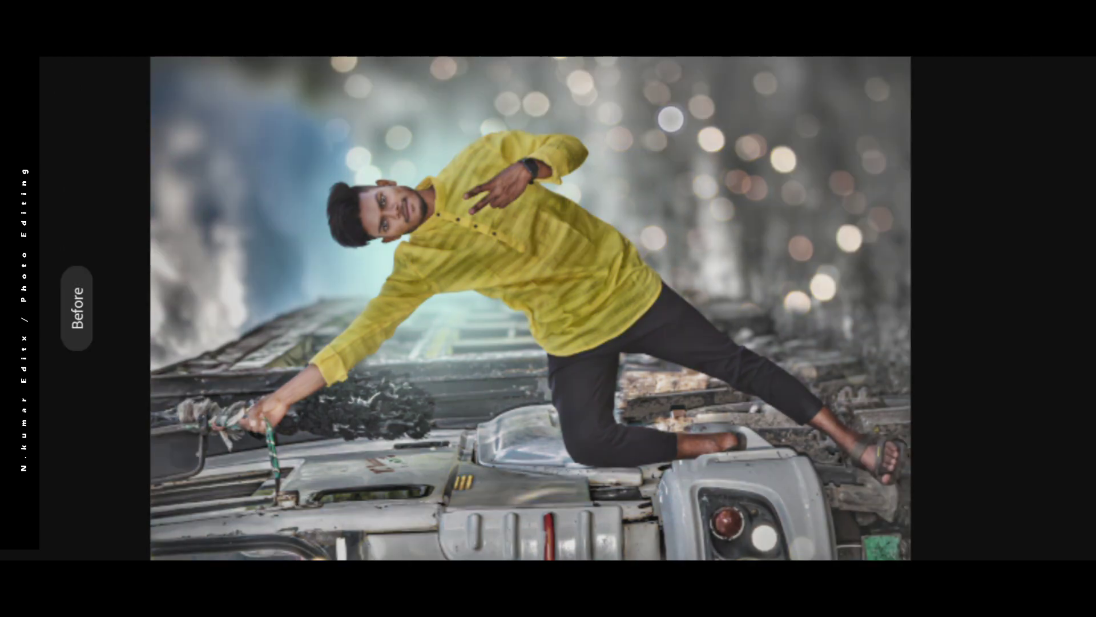
pyautogui.click(531, 308)
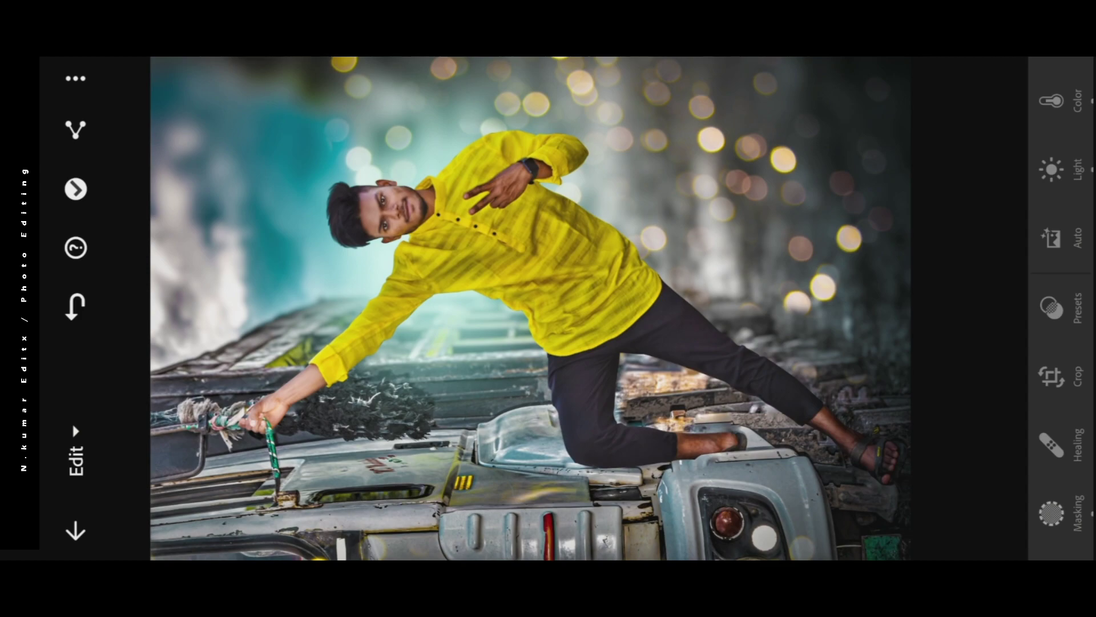
pyautogui.click(1050, 514)
# Step: Add a radial gradient mask sized and rotated to cover the man's head, torso and hand
pyautogui.click(785, 102)
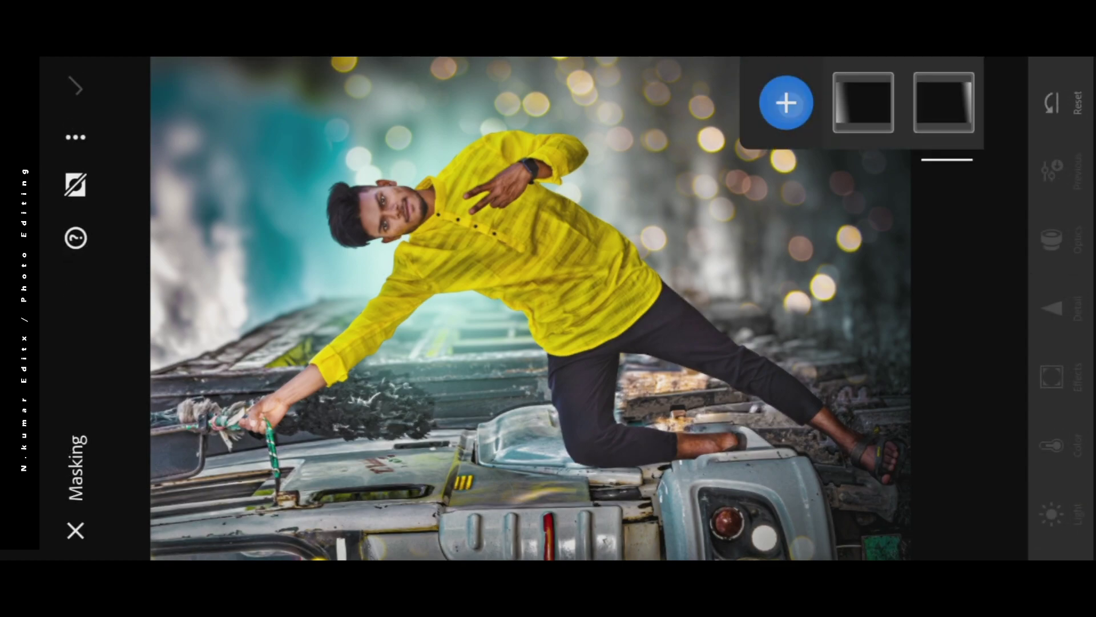
pyautogui.click(876, 434)
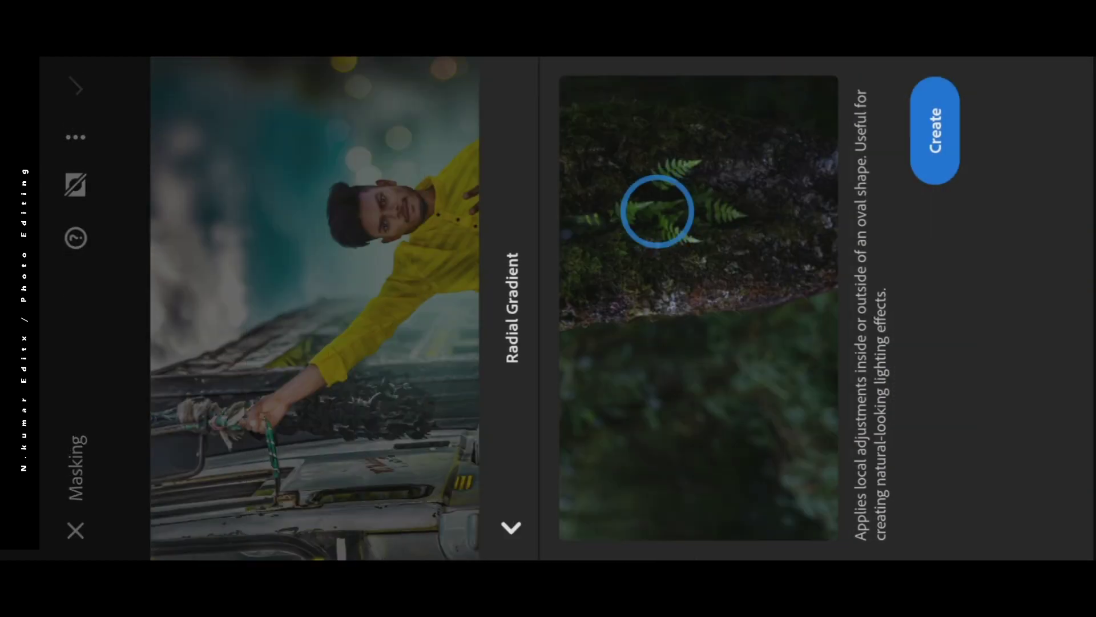
pyautogui.click(933, 127)
pyautogui.moveTo(555, 212)
pyautogui.mouseDown()
pyautogui.moveTo(443, 257)
pyautogui.moveTo(453, 191)
pyautogui.moveTo(465, 191)
pyautogui.moveTo(458, 204)
pyautogui.mouseUp()
pyautogui.moveTo(458, 267); pyautogui.dragTo(459, 417)
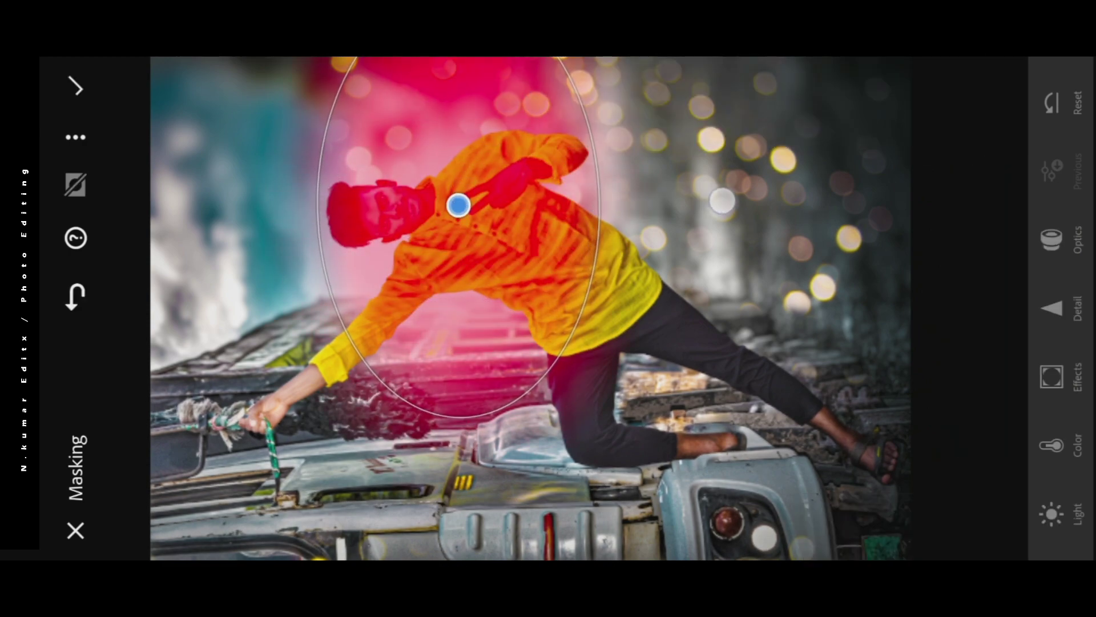
pyautogui.moveTo(634, 205); pyautogui.dragTo(607, 293)
pyautogui.moveTo(457, 204); pyautogui.dragTo(432, 231)
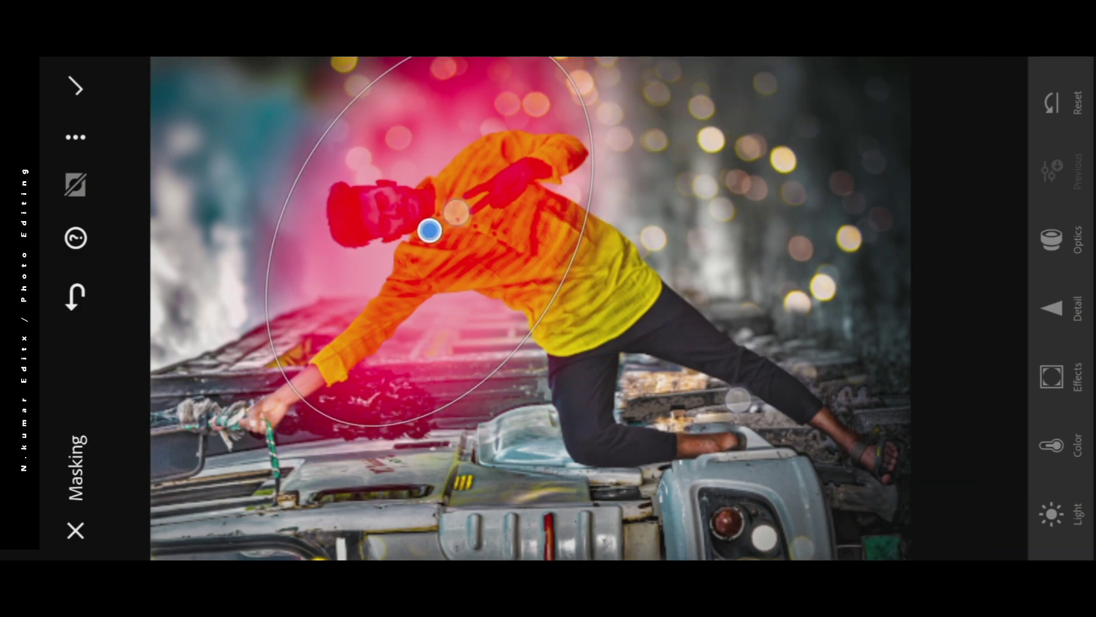
pyautogui.moveTo(318, 411); pyautogui.dragTo(231, 421)
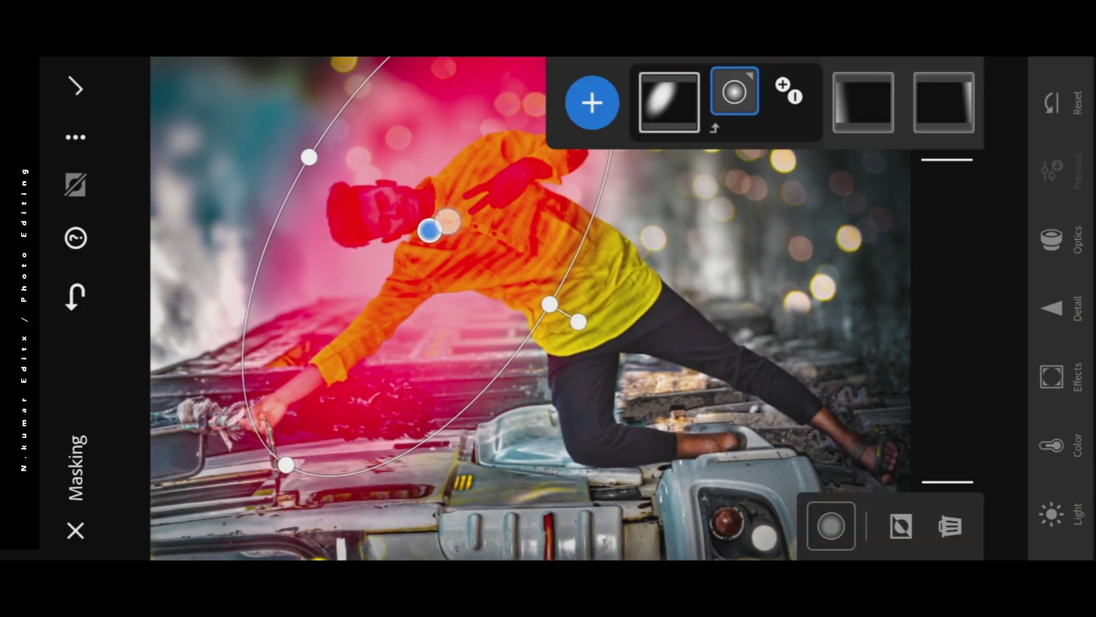
pyautogui.moveTo(430, 230); pyautogui.dragTo(457, 257)
pyautogui.moveTo(604, 348); pyautogui.dragTo(672, 378)
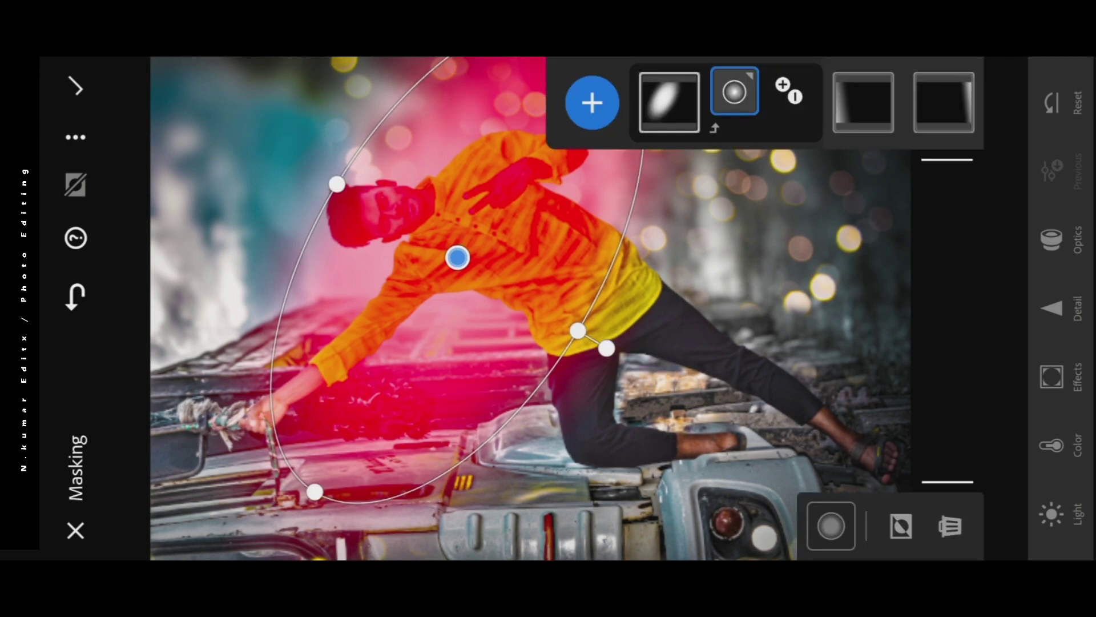
pyautogui.moveTo(577, 328); pyautogui.dragTo(614, 350)
pyautogui.moveTo(458, 258); pyautogui.dragTo(429, 337)
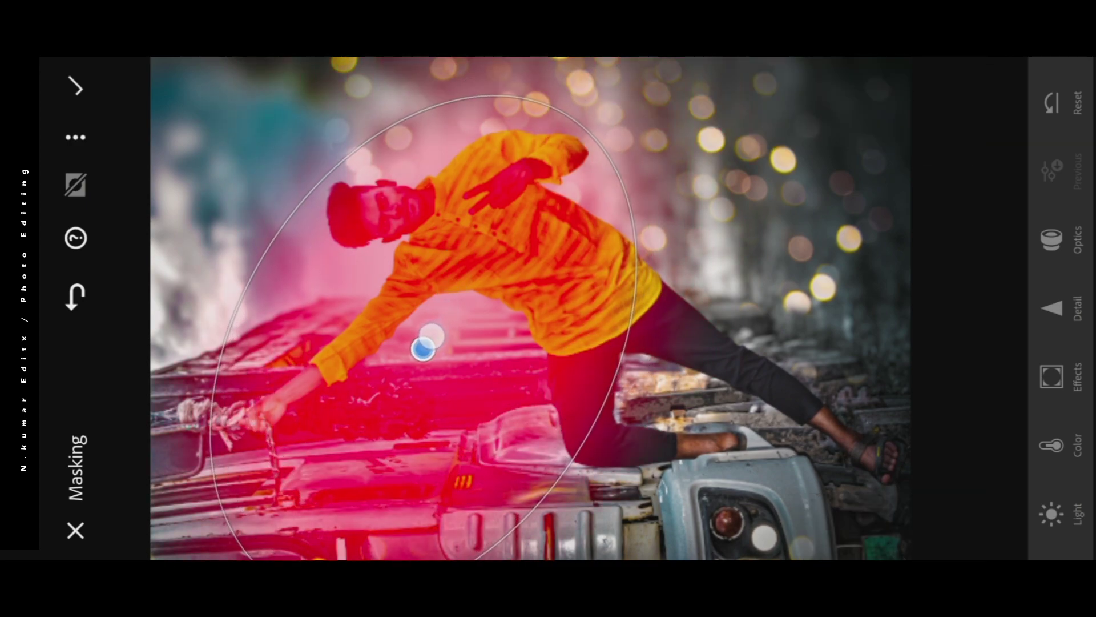
# Step: Invert the radial mask and lower its Saturation to −25
pyautogui.click(901, 526)
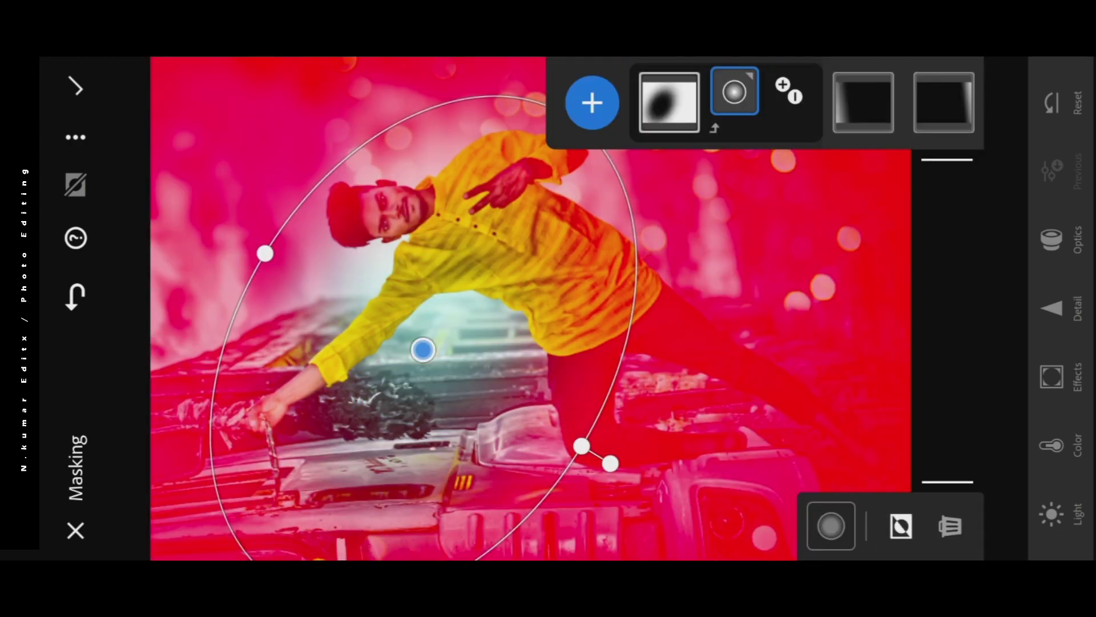
pyautogui.click(1057, 514)
pyautogui.click(1067, 428)
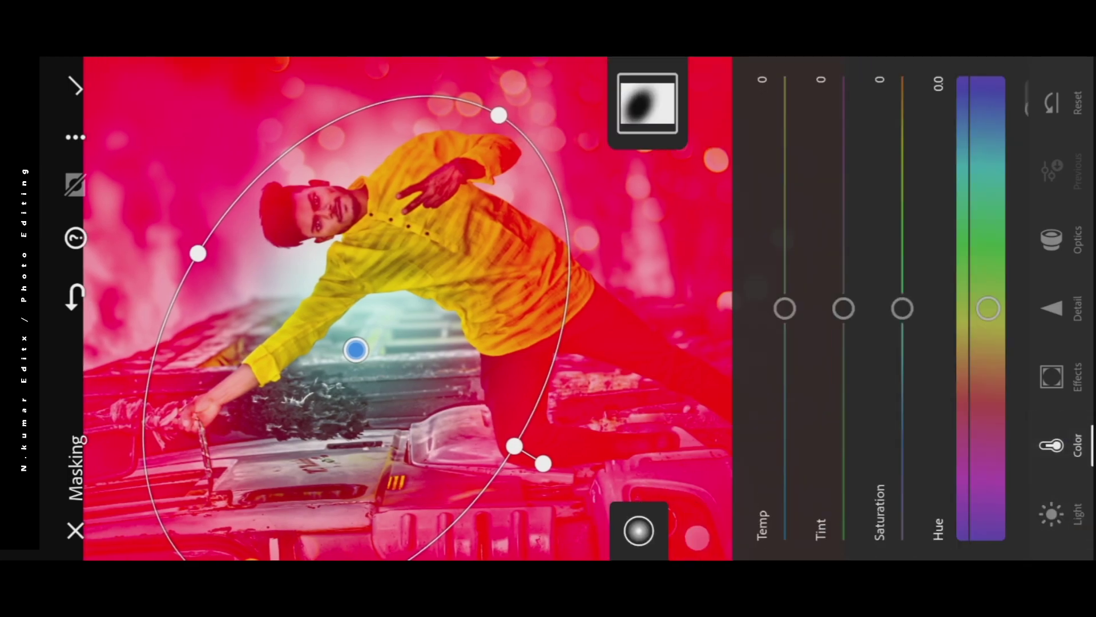
pyautogui.moveTo(902, 308)
pyautogui.mouseDown()
pyautogui.moveTo(905, 443)
pyautogui.moveTo(896, 367)
pyautogui.mouseUp()
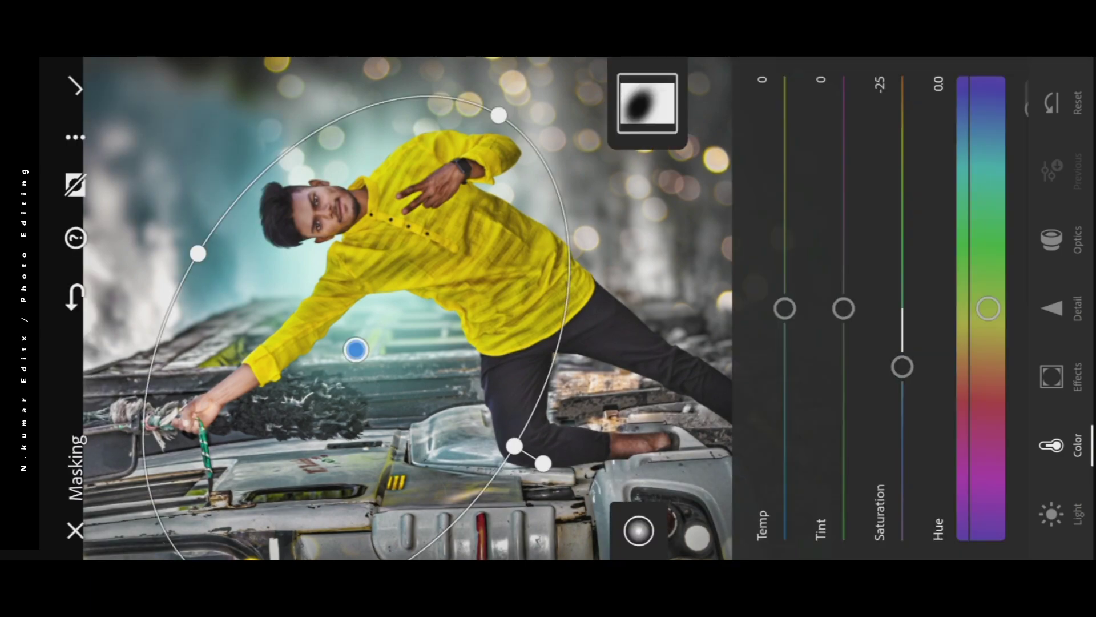
pyautogui.click(76, 87)
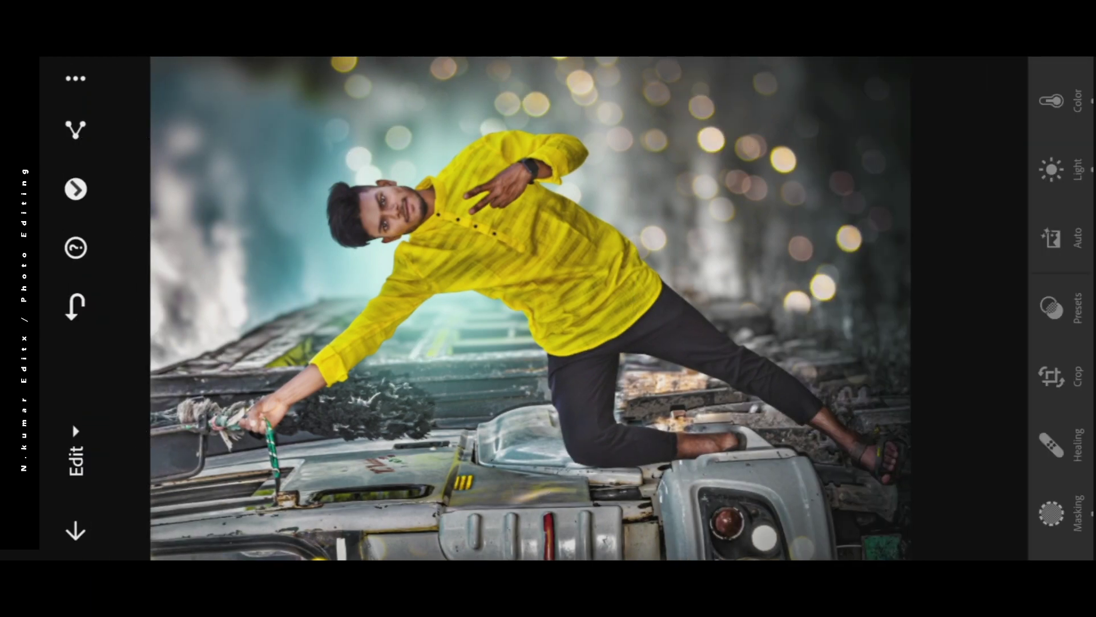
# Step: In Color Mix, shift the yellow hue to -13 and boost yellow saturation
pyautogui.scroll(3, 1056, 285)
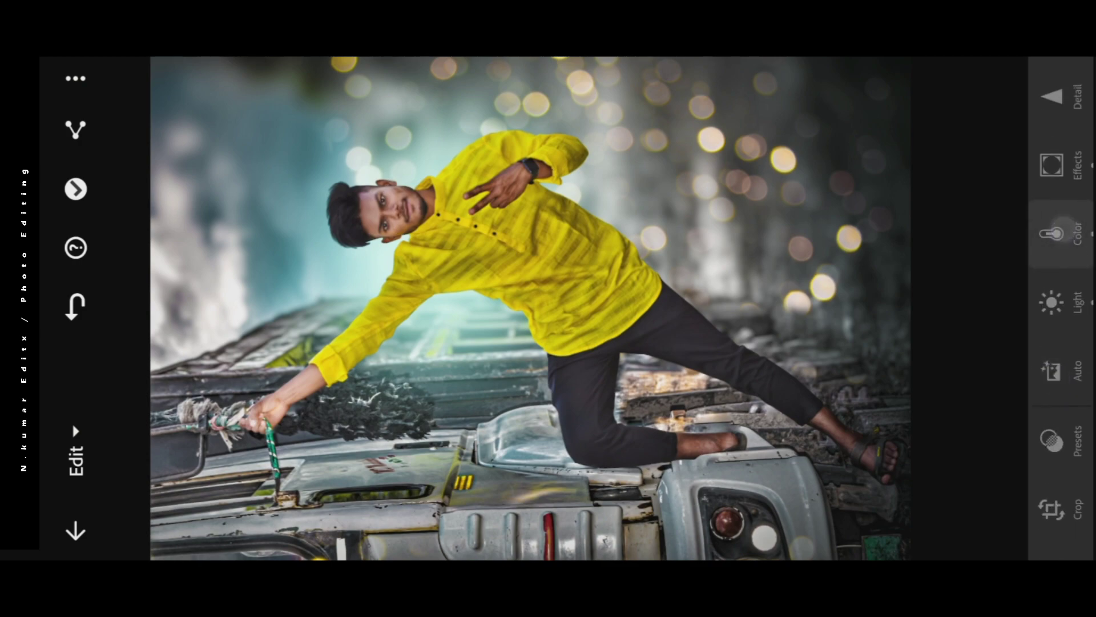
pyautogui.click(1051, 233)
pyautogui.click(767, 114)
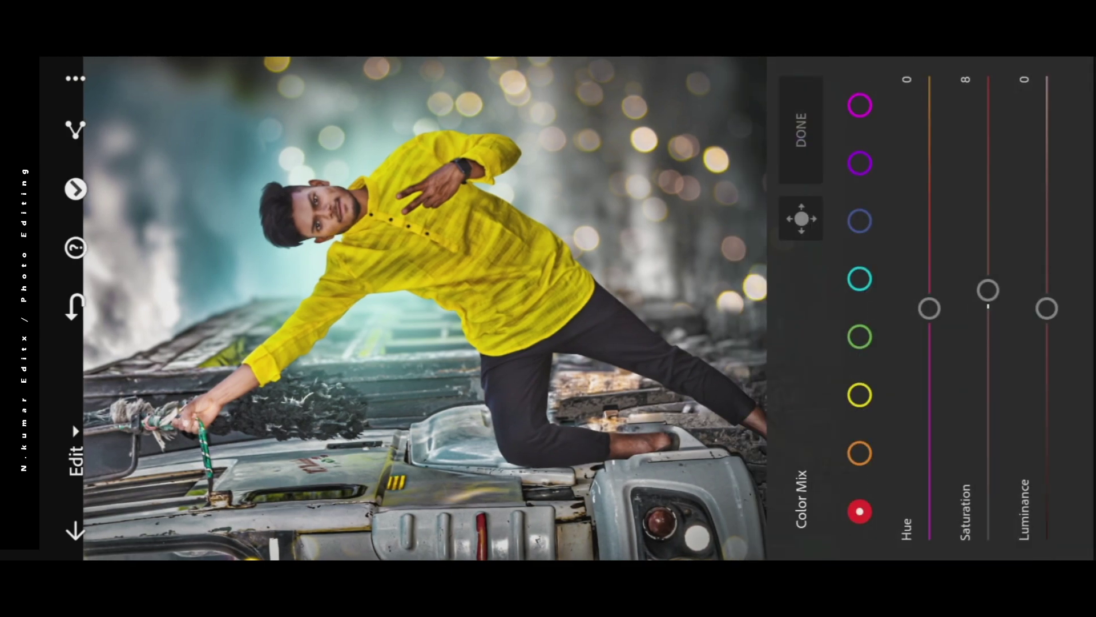
pyautogui.click(860, 452)
pyautogui.click(860, 395)
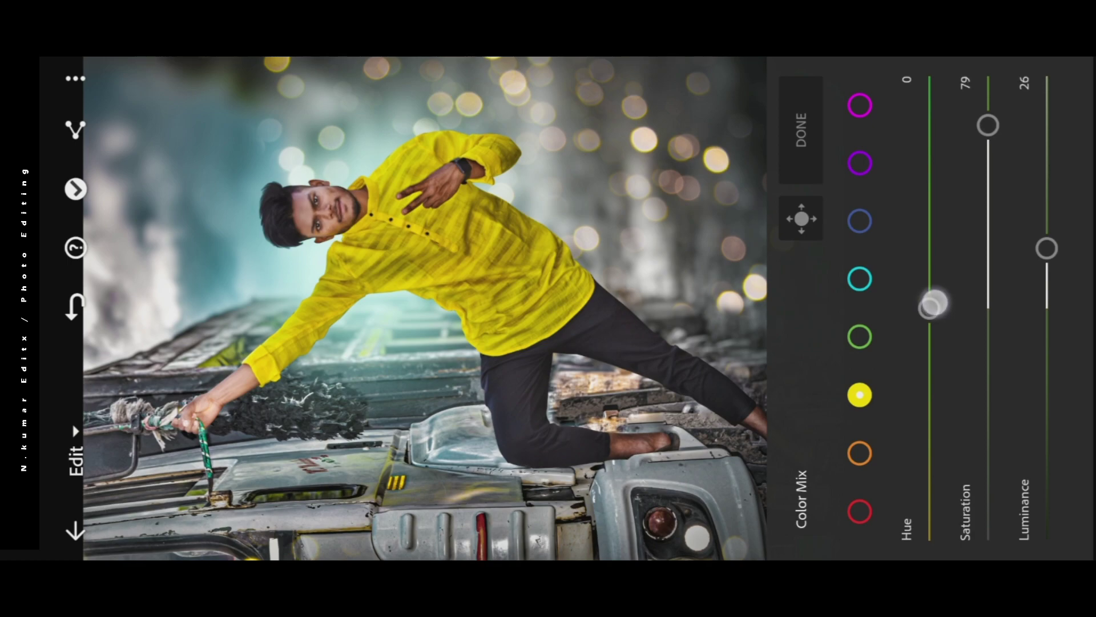
pyautogui.moveTo(934, 303); pyautogui.dragTo(929, 339)
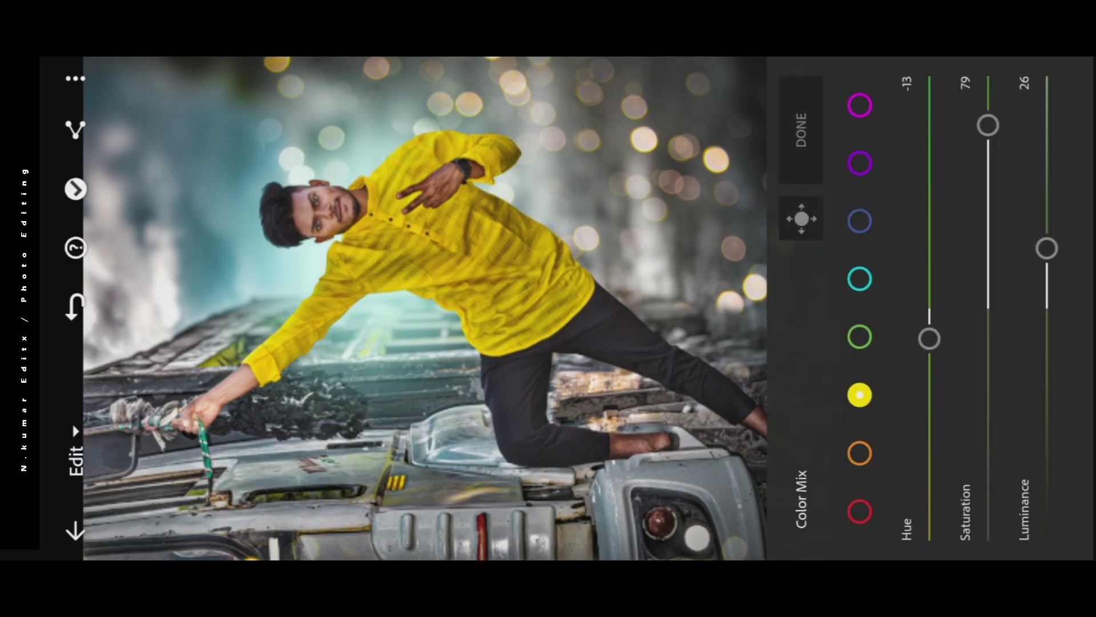
pyautogui.moveTo(989, 125); pyautogui.dragTo(988, 105)
# Step: Raise Sharpening in the Detail settings to about 46
pyautogui.click(801, 130)
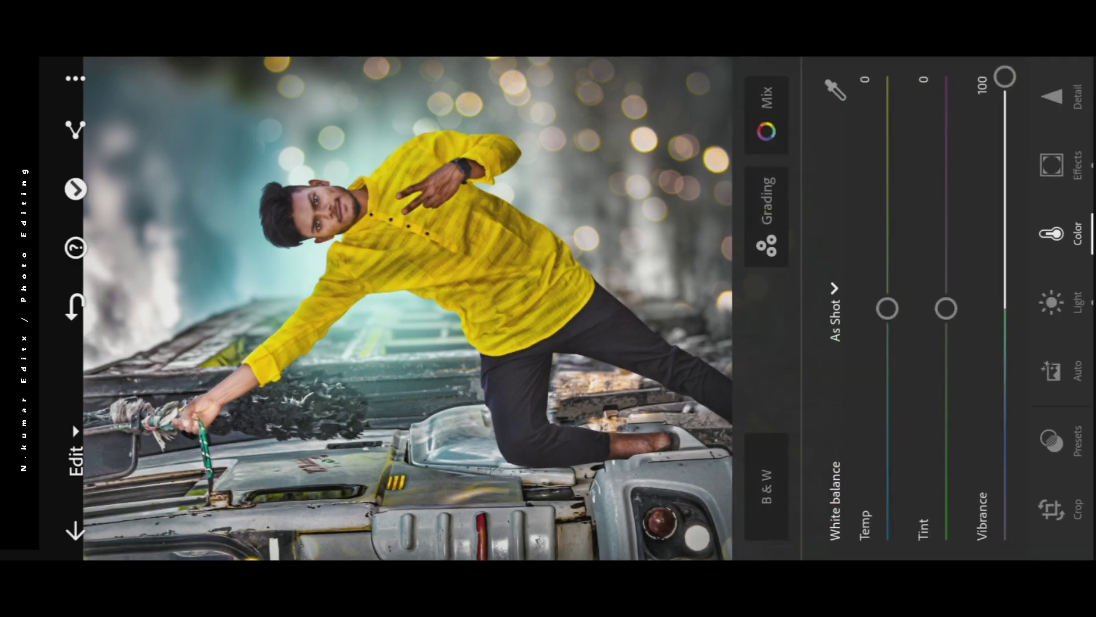
pyautogui.click(1056, 97)
pyautogui.moveTo(841, 369)
pyautogui.mouseDown()
pyautogui.moveTo(870, 245)
pyautogui.moveTo(871, 258)
pyautogui.moveTo(845, 243)
pyautogui.mouseUp()
# Step: Enable chromatic aberration removal and lens corrections in Optics
pyautogui.click(1052, 97)
pyautogui.moveTo(1052, 171); pyautogui.dragTo(1052, 309)
pyautogui.click(1052, 169)
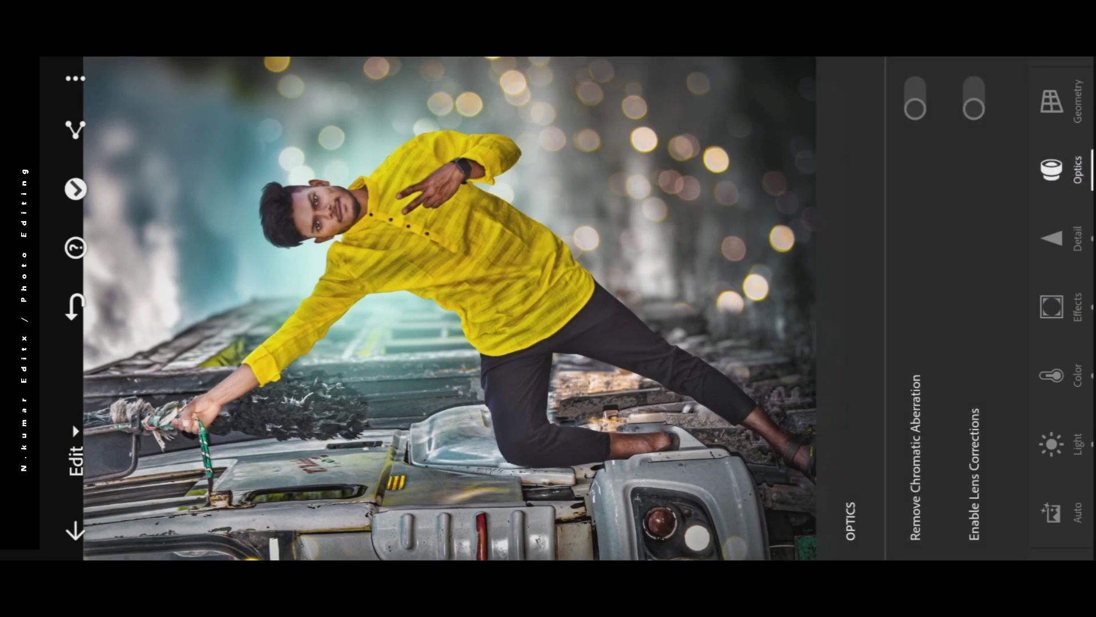
pyautogui.click(973, 97)
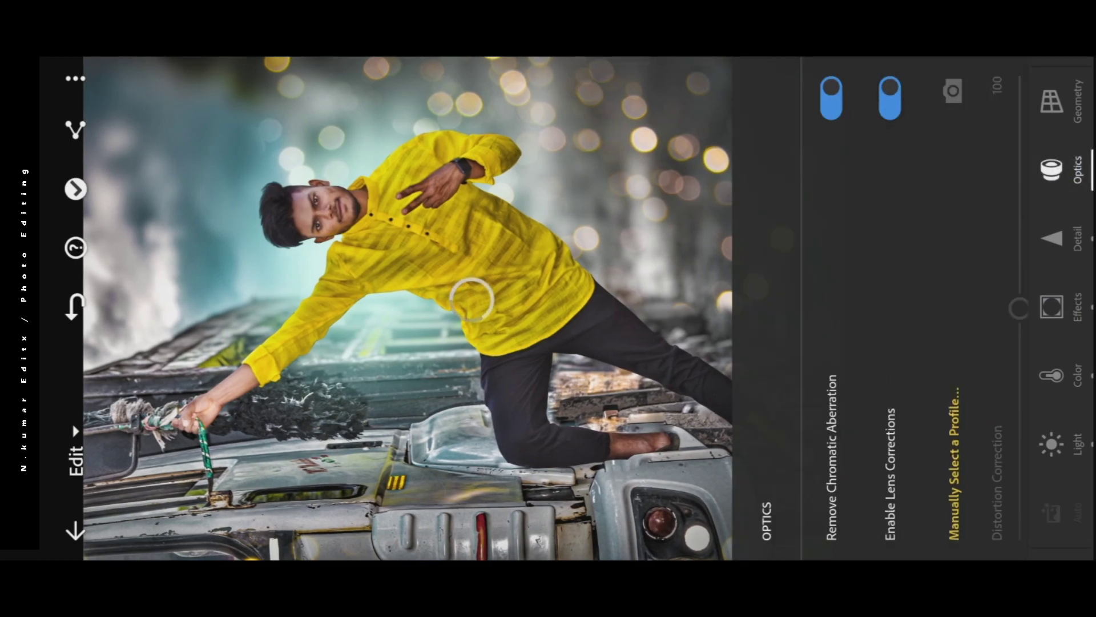
# Step: Raise the vignette Highlights to 13 in Effects
pyautogui.click(1052, 306)
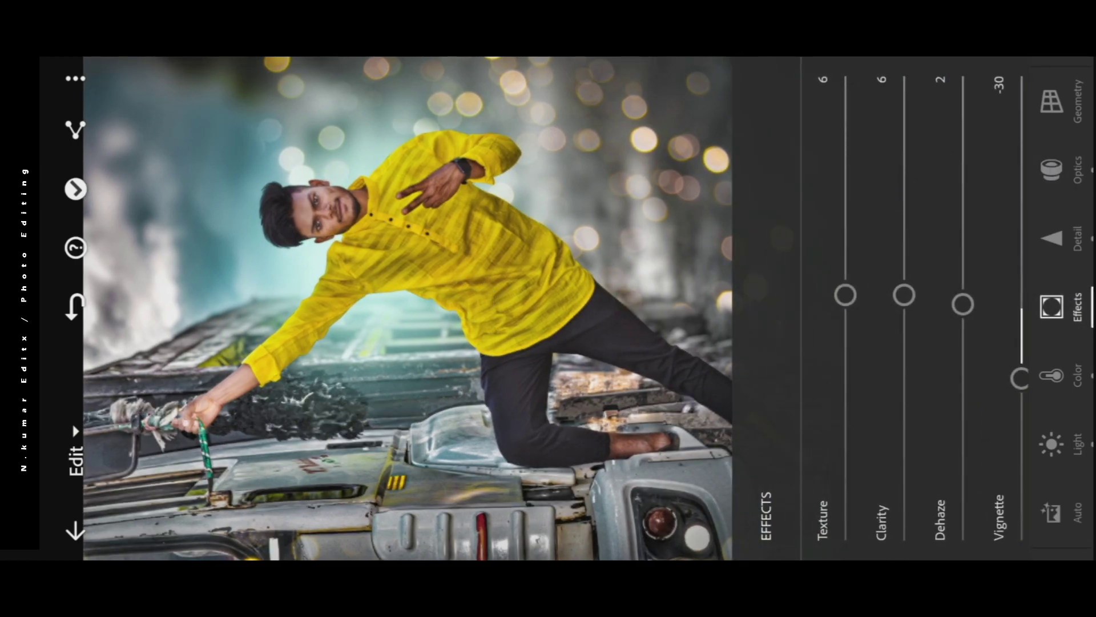
pyautogui.moveTo(845, 195); pyautogui.dragTo(759, 128)
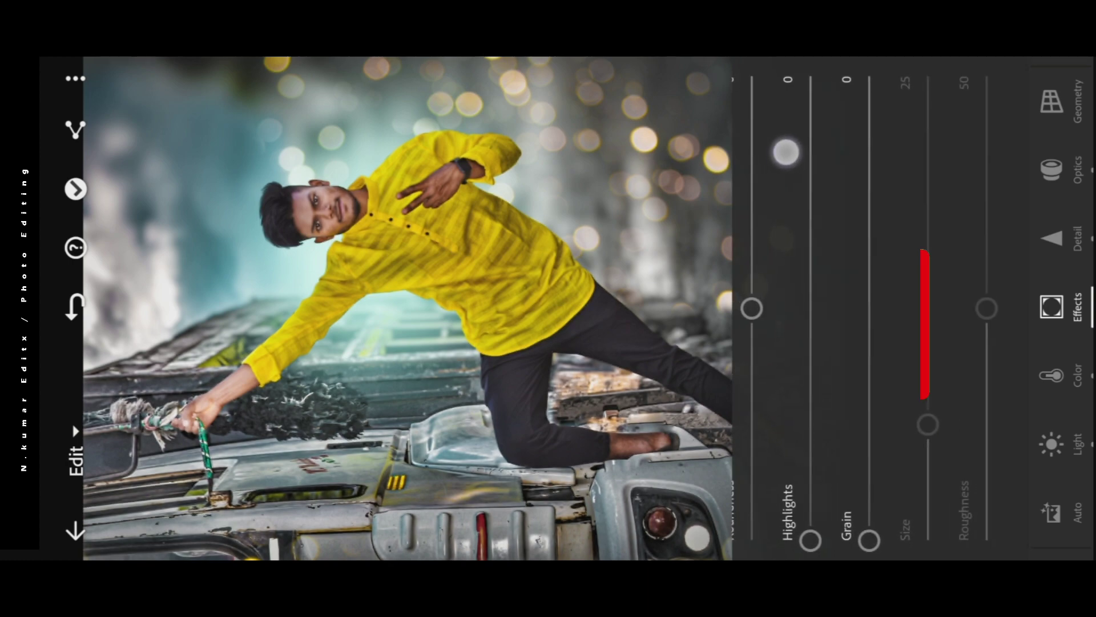
pyautogui.moveTo(805, 299); pyautogui.dragTo(810, 234)
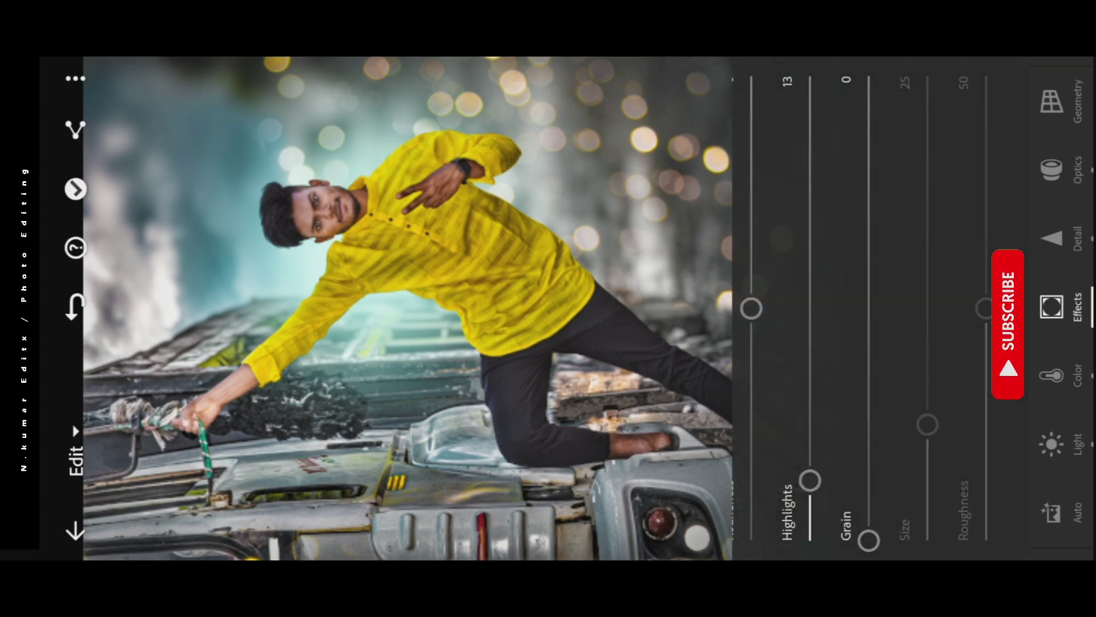
pyautogui.click(1051, 307)
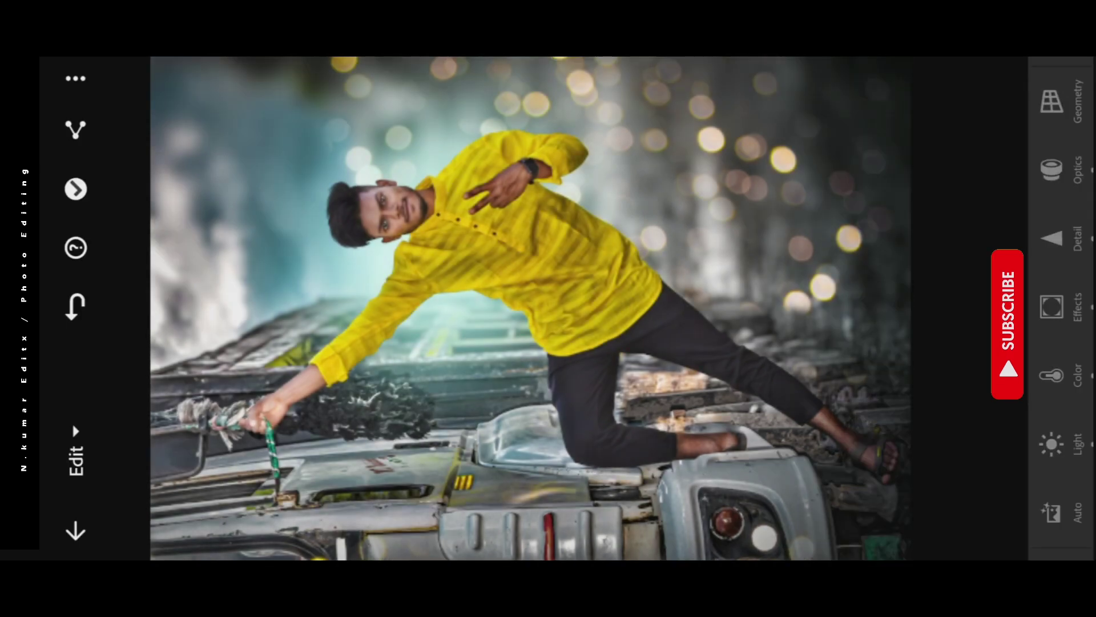
pyautogui.click(76, 130)
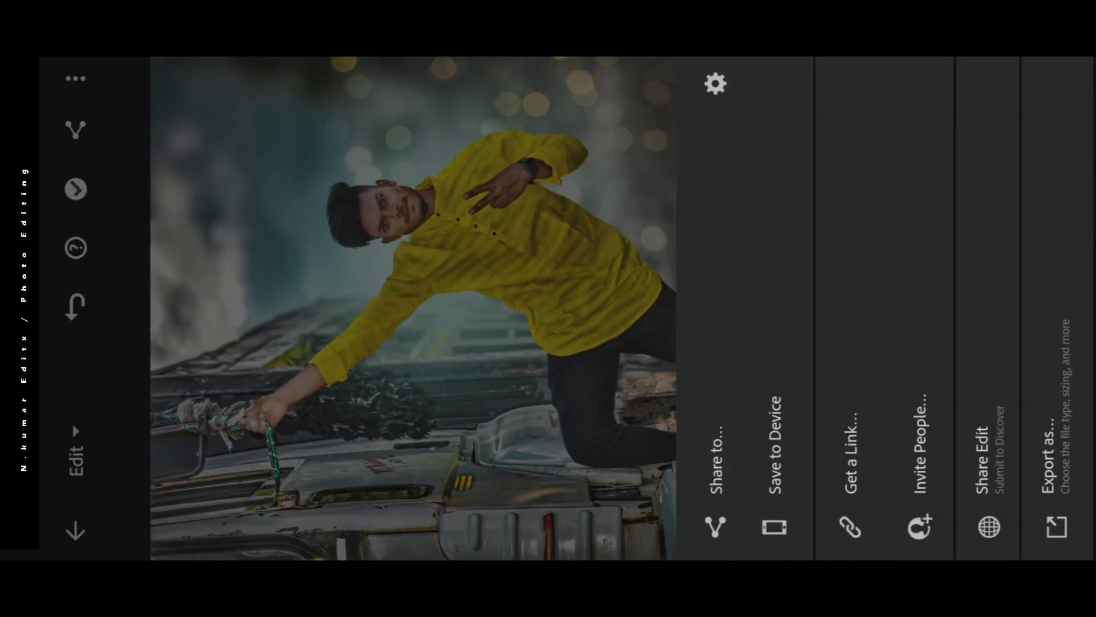
# Step: Export the photo as a JPG at largest available dimensions and 100% quality
pyautogui.click(1053, 485)
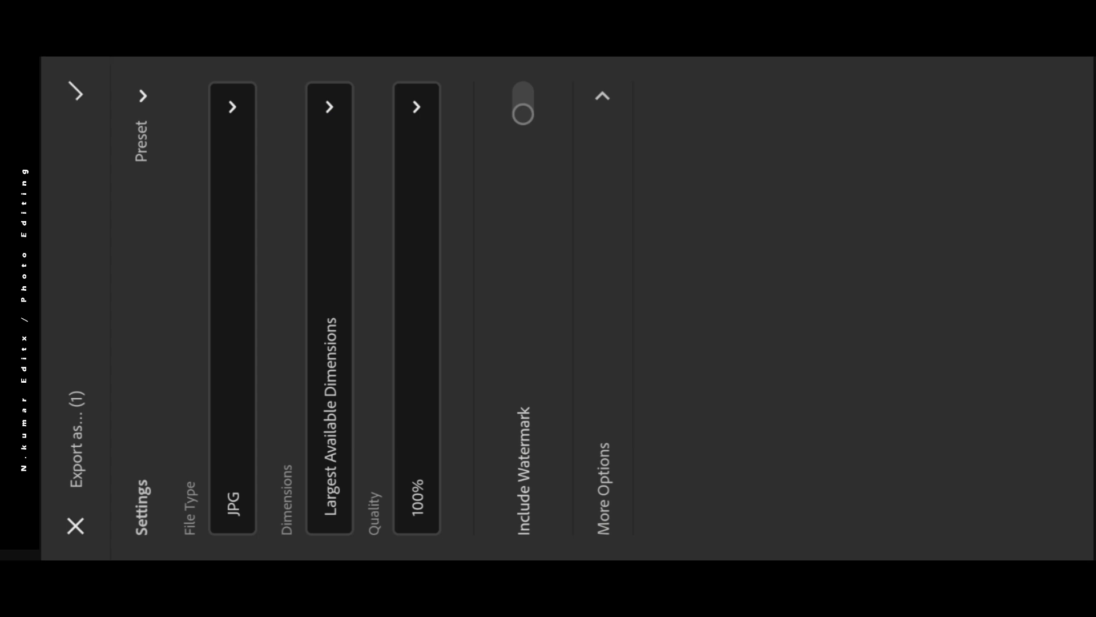
pyautogui.click(417, 103)
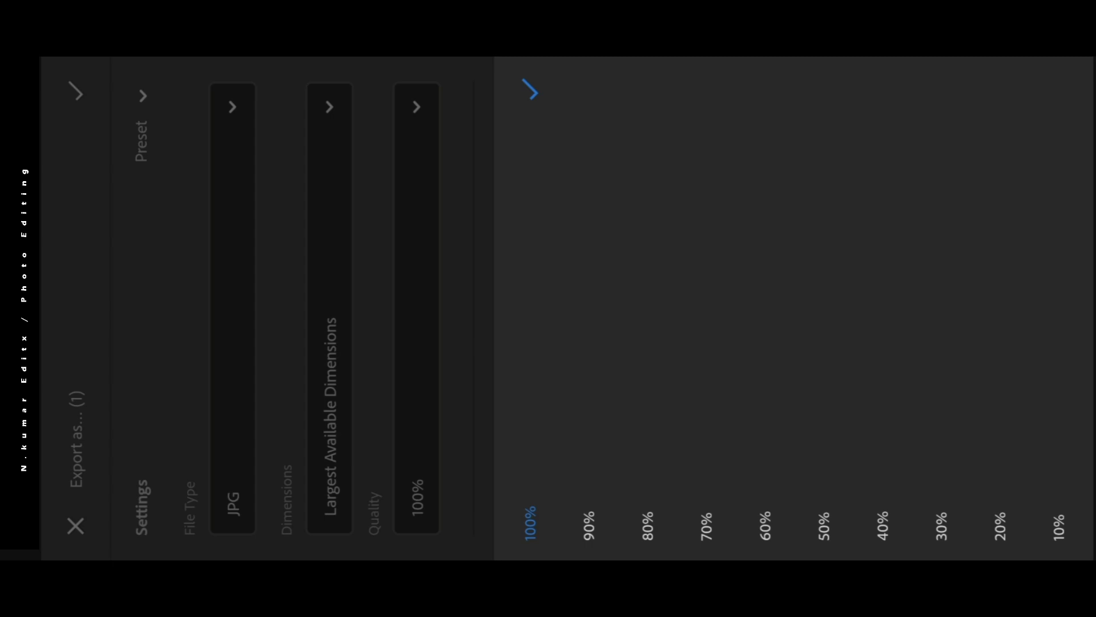
pyautogui.click(530, 523)
pyautogui.click(75, 92)
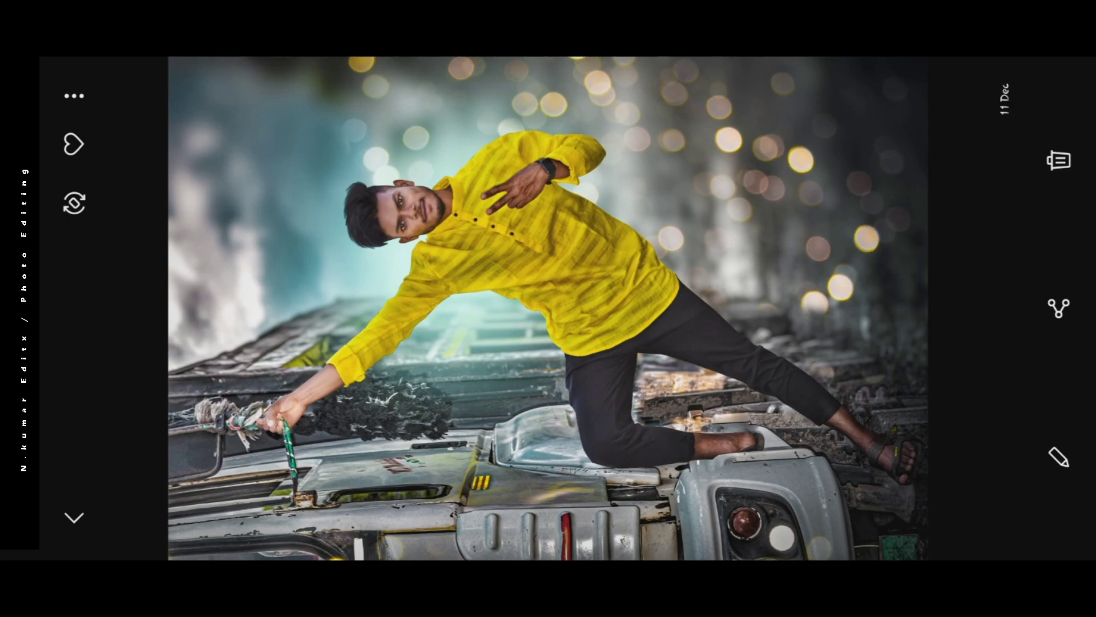
# Step: Share the exported JPG into Infinite Painter and show its layers
pyautogui.click(1058, 308)
pyautogui.click(858, 250)
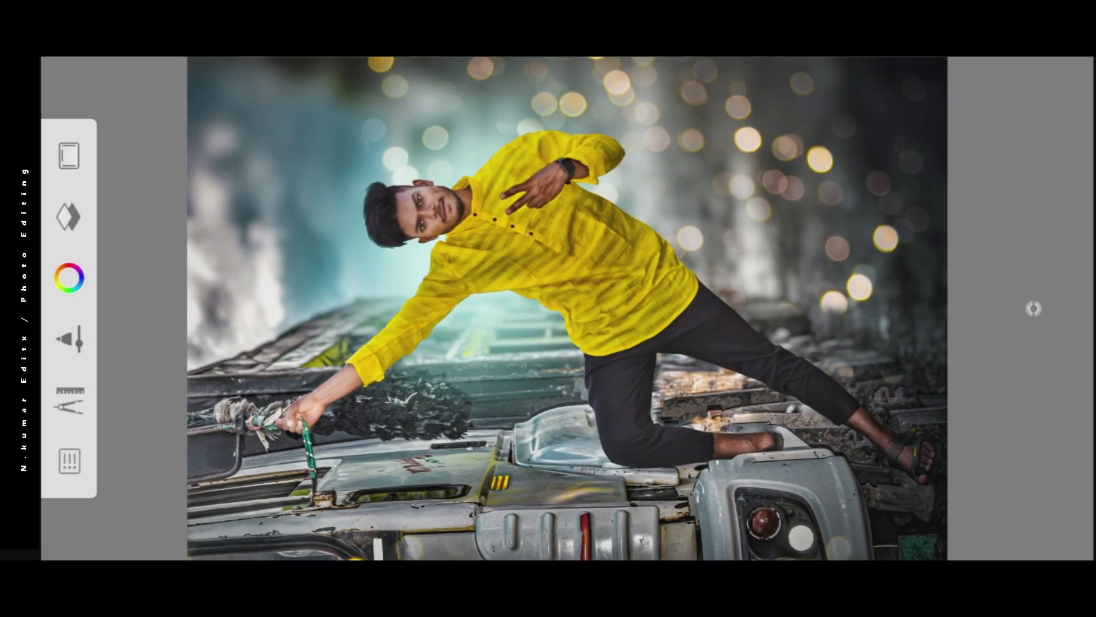
pyautogui.click(79, 215)
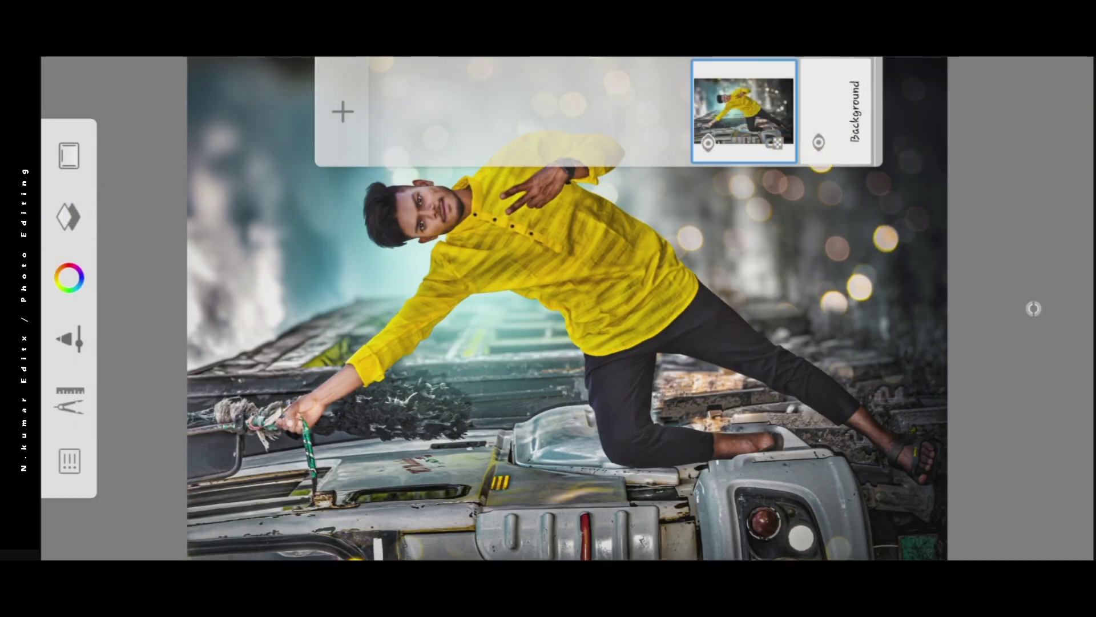
# Step: Duplicate the photo layer and bring up the brush library
pyautogui.click(743, 111)
pyautogui.click(139, 171)
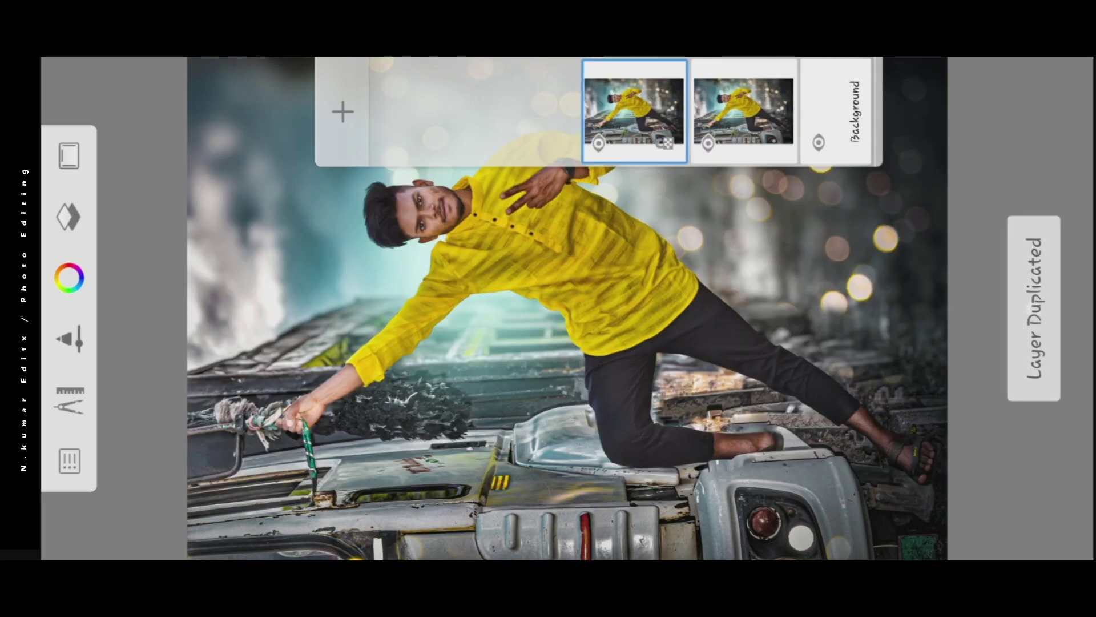
pyautogui.click(1018, 140)
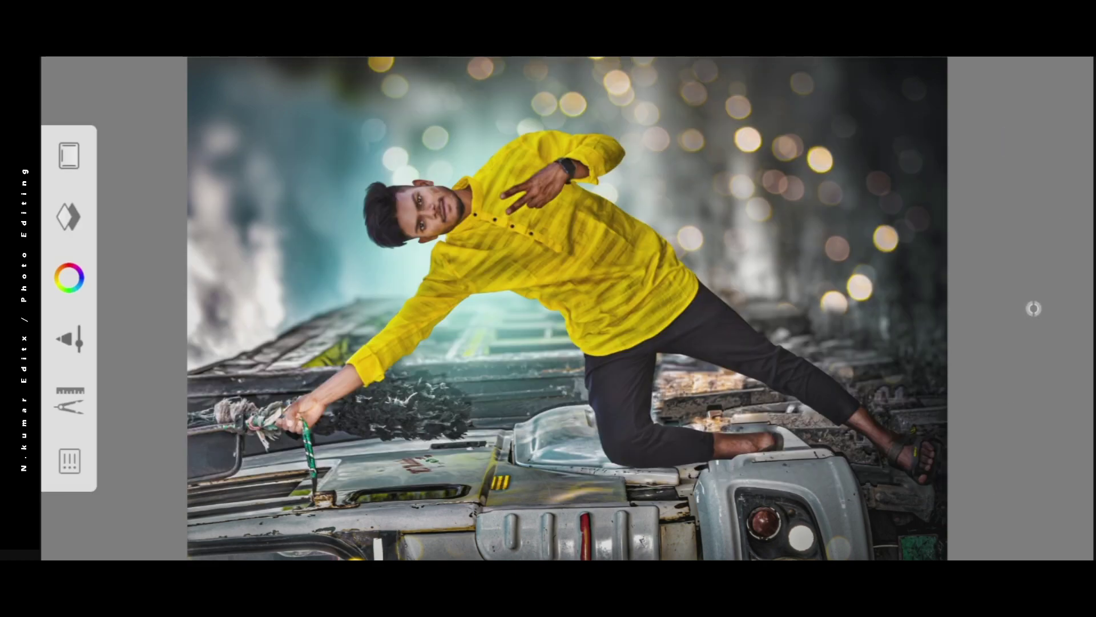
pyautogui.click(1034, 309)
pyautogui.click(514, 308)
# Step: Select the Smudge Round Bristle Brush with Flow 6% and Strength 8%
pyautogui.hscroll(15, 659, 379)
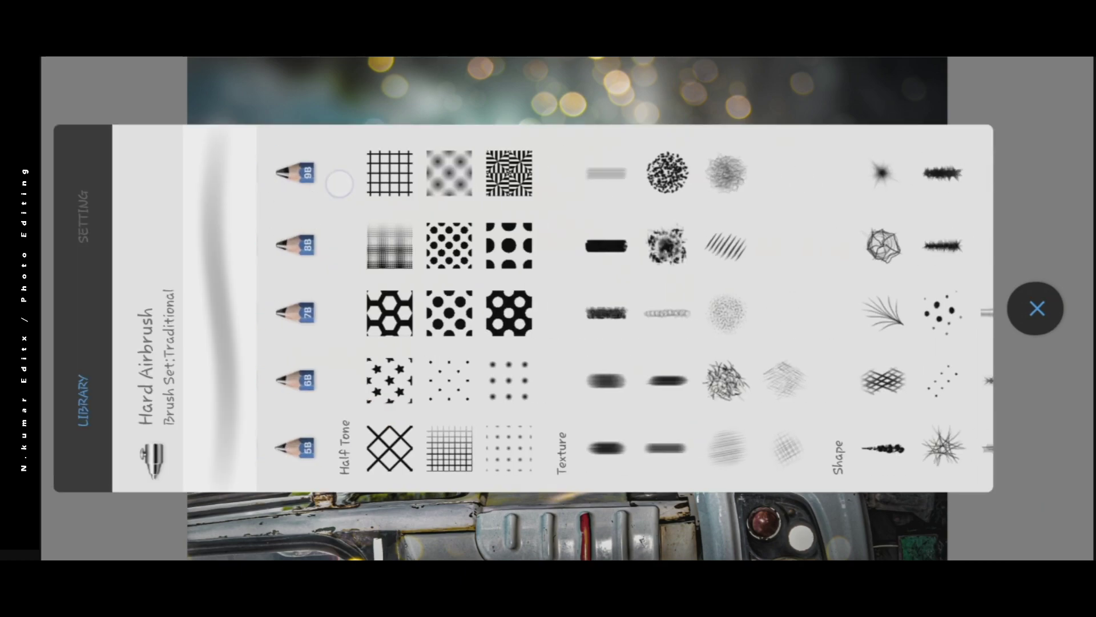
pyautogui.click(660, 380)
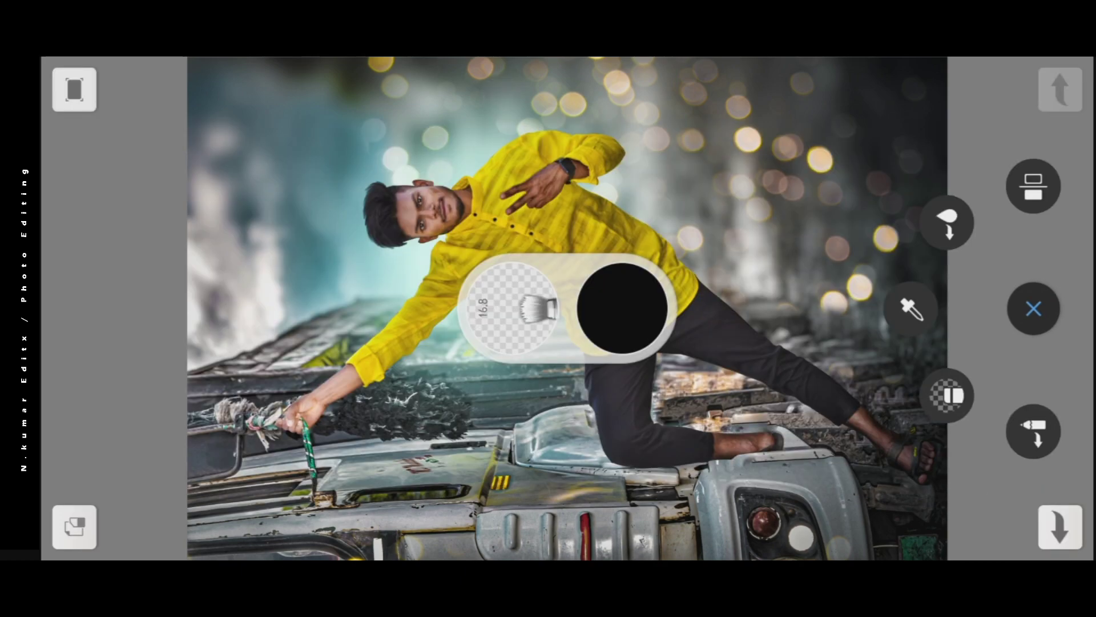
pyautogui.click(514, 308)
pyautogui.click(83, 217)
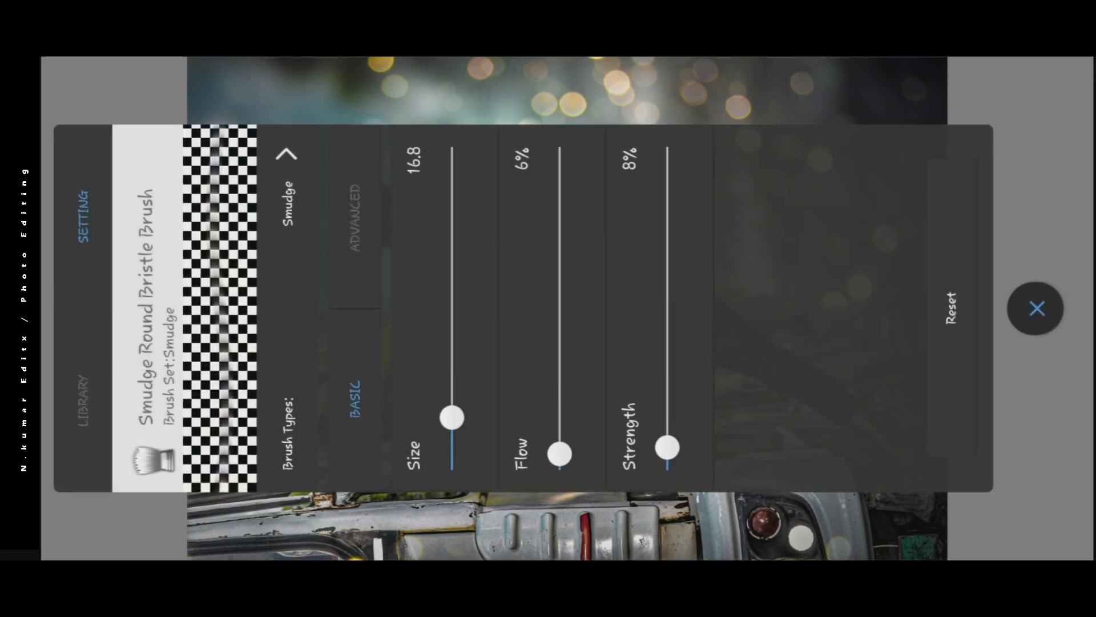
pyautogui.click(1037, 308)
# Step: Zoom and rotate the view in close on the man's cheeks, jaw, nose and lips
pyautogui.scroll(10, 548, 308)
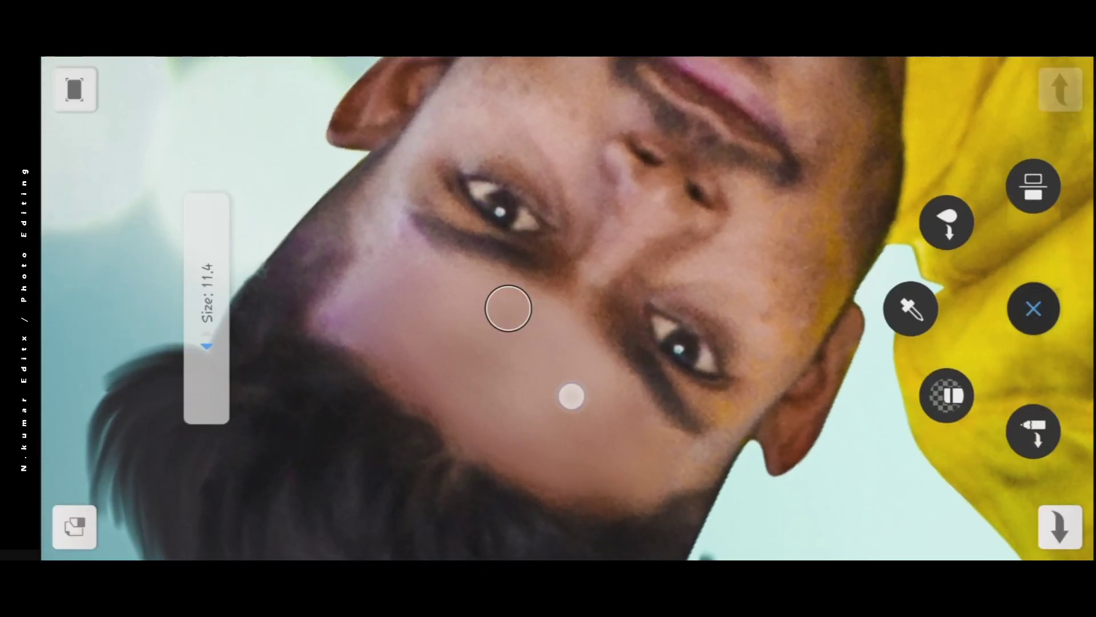
pyautogui.moveTo(571, 396)
pyautogui.mouseDown()
pyautogui.moveTo(392, 379)
pyautogui.moveTo(382, 225)
pyautogui.moveTo(345, 346)
pyautogui.moveTo(322, 221)
pyautogui.moveTo(274, 149)
pyautogui.mouseUp()
pyautogui.moveTo(501, 227)
pyautogui.mouseDown()
pyautogui.moveTo(482, 367)
pyautogui.moveTo(303, 282)
pyautogui.moveTo(436, 326)
pyautogui.moveTo(340, 225)
pyautogui.moveTo(355, 225)
pyautogui.moveTo(280, 244)
pyautogui.moveTo(342, 223)
pyautogui.mouseUp()
pyautogui.moveTo(557, 263)
pyautogui.mouseDown()
pyautogui.moveTo(306, 248)
pyautogui.moveTo(289, 206)
pyautogui.moveTo(606, 301)
pyautogui.mouseUp()
pyautogui.scroll(-10, 1034, 309)
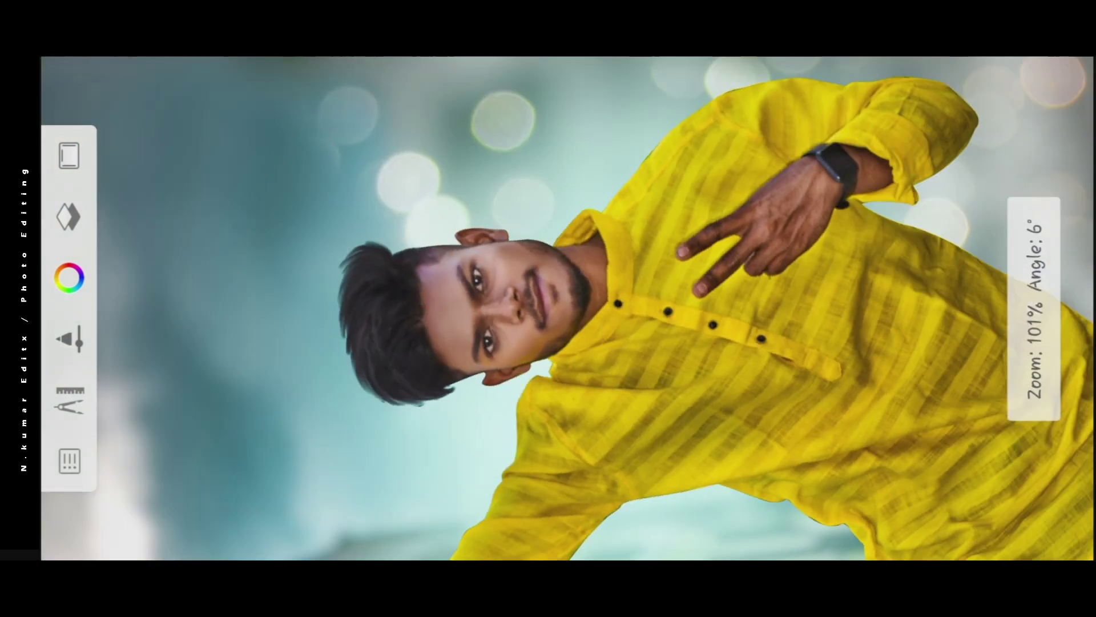
pyautogui.moveTo(200, 277); pyautogui.dragTo(355, 316)
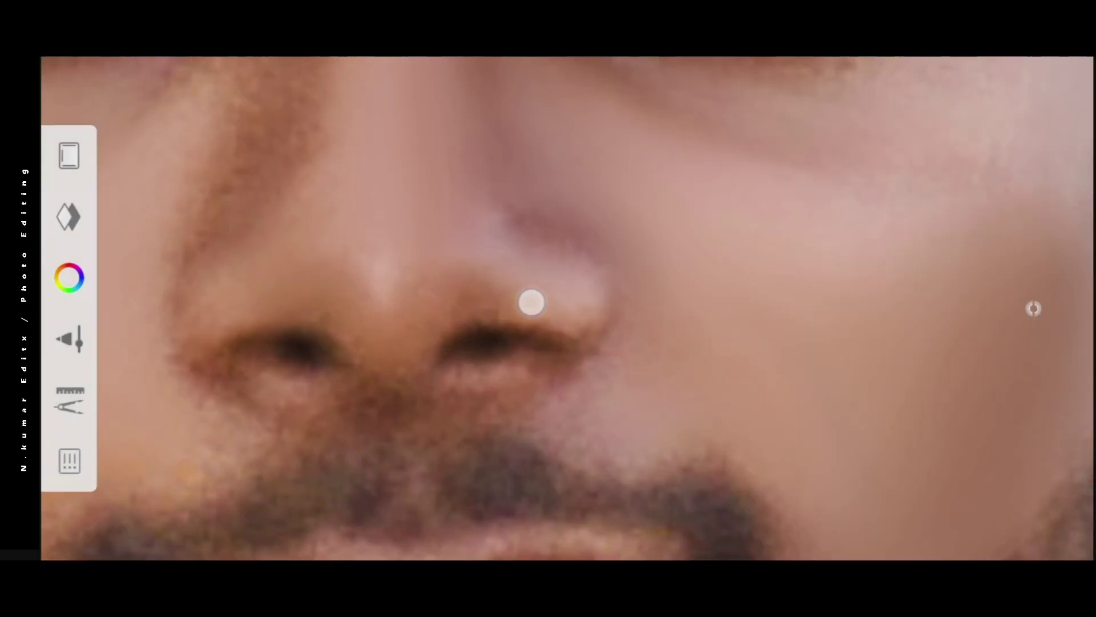
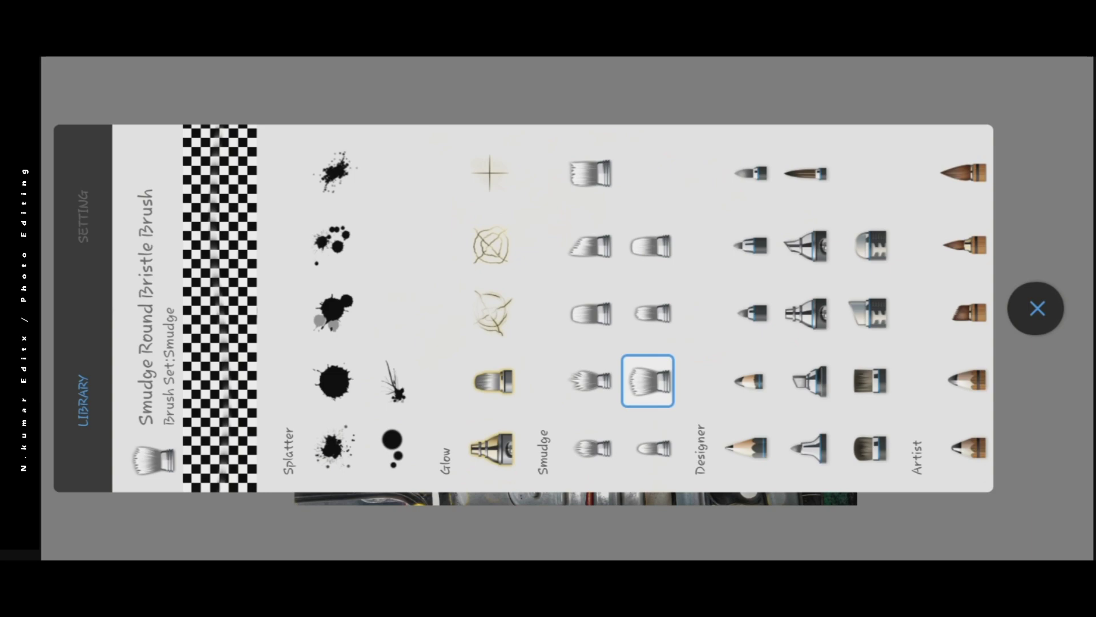
# Step: Choose the Hard Airbrush from the brush library
pyautogui.click(748, 313)
pyautogui.click(747, 248)
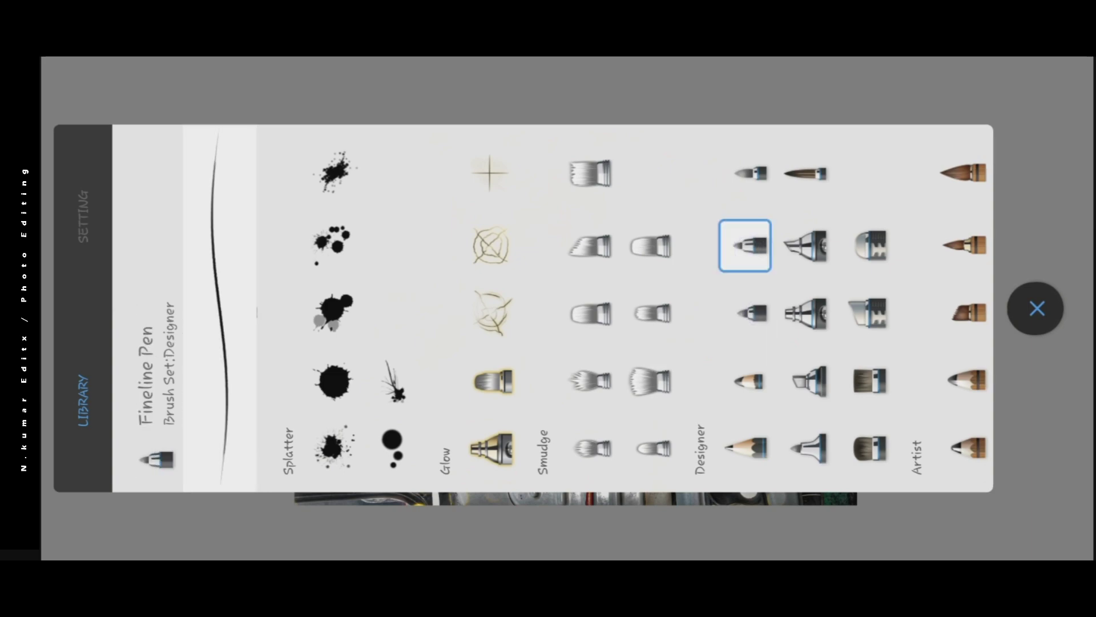
pyautogui.click(751, 173)
pyautogui.hscroll(5, 628, 308)
pyautogui.hscroll(-10, 700, 200)
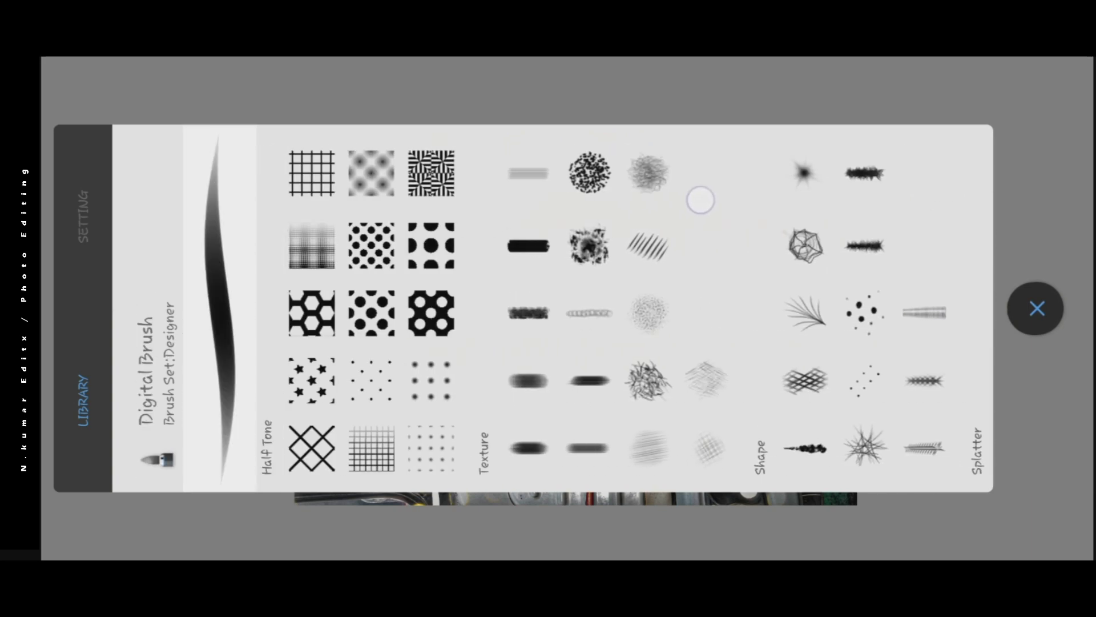
pyautogui.hscroll(-10, 700, 200)
pyautogui.click(442, 380)
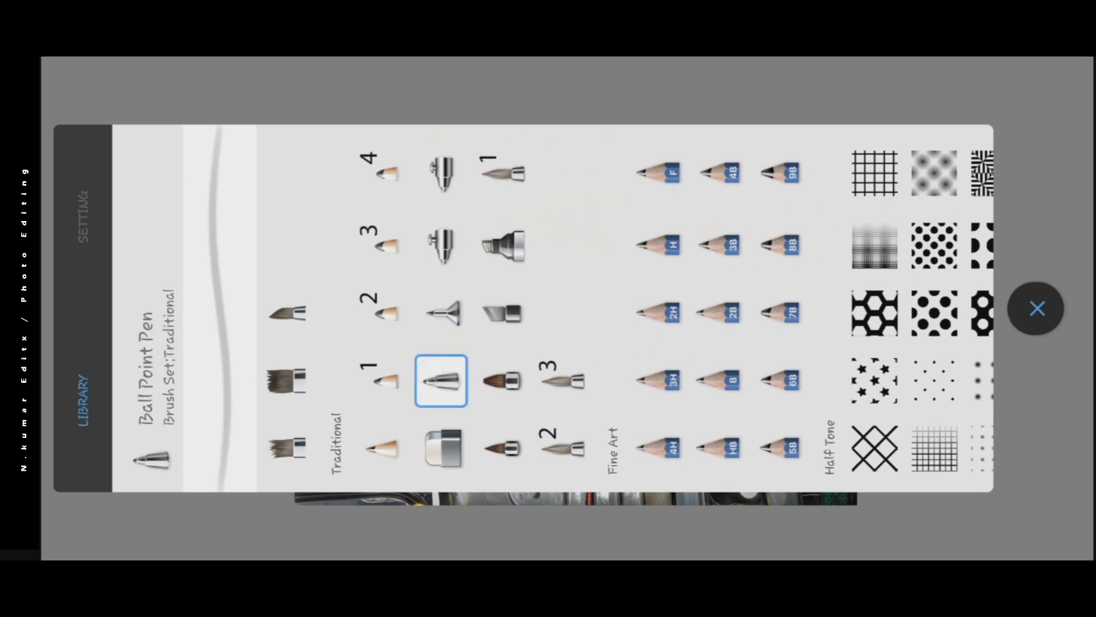
pyautogui.click(441, 173)
pyautogui.click(524, 93)
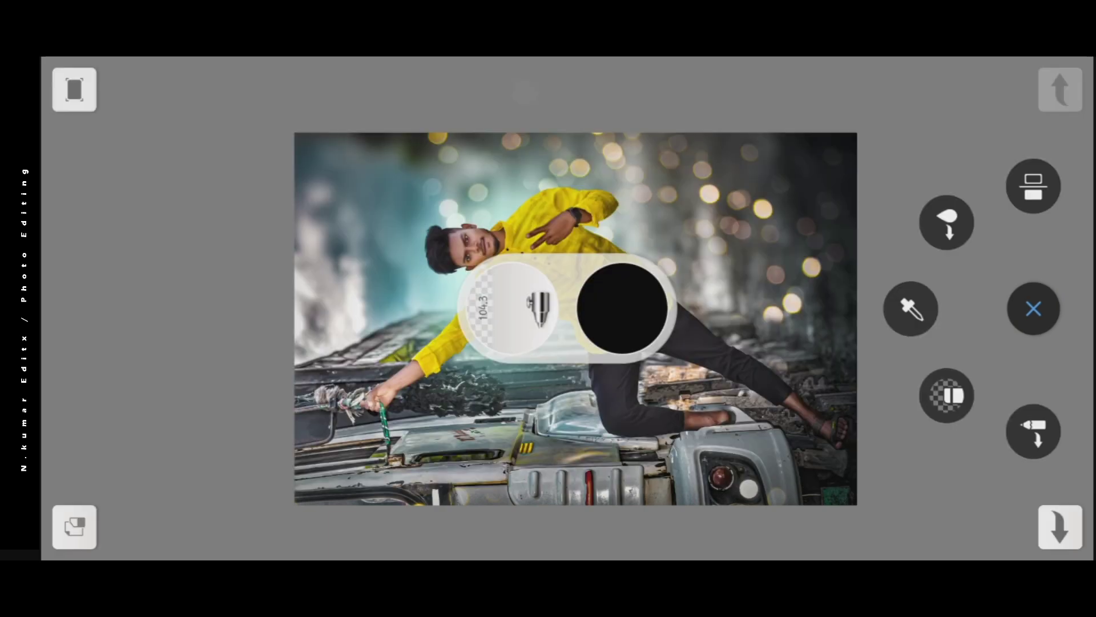
# Step: Set the paint colour to a light beige skin tone on a yellow hue
pyautogui.click(623, 309)
pyautogui.click(221, 303)
pyautogui.click(308, 282)
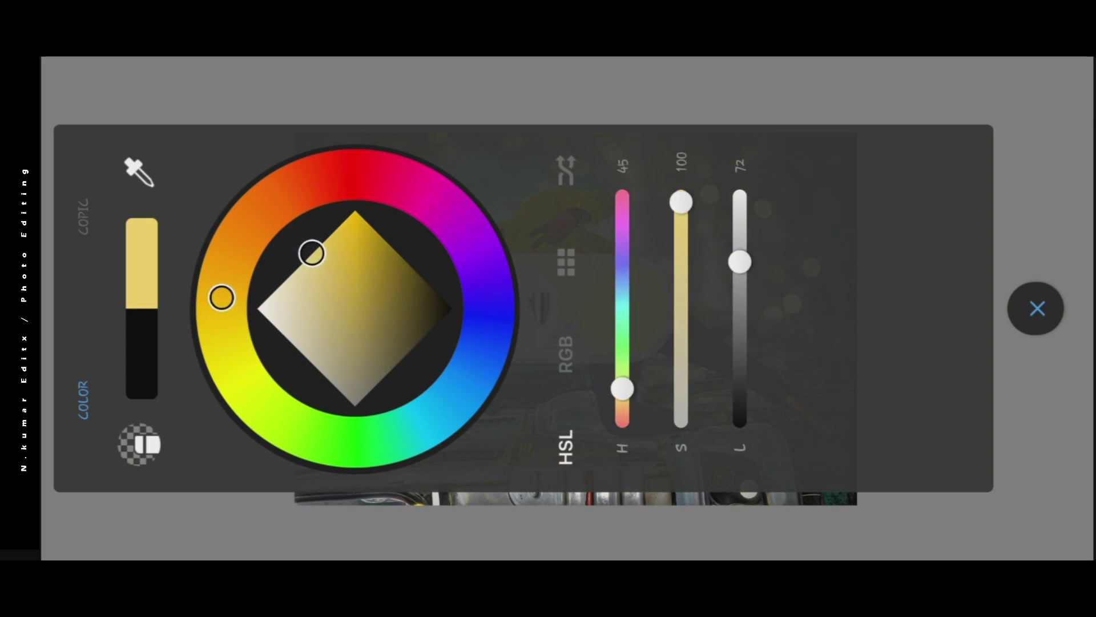
pyautogui.click(358, 74)
pyautogui.click(235, 90)
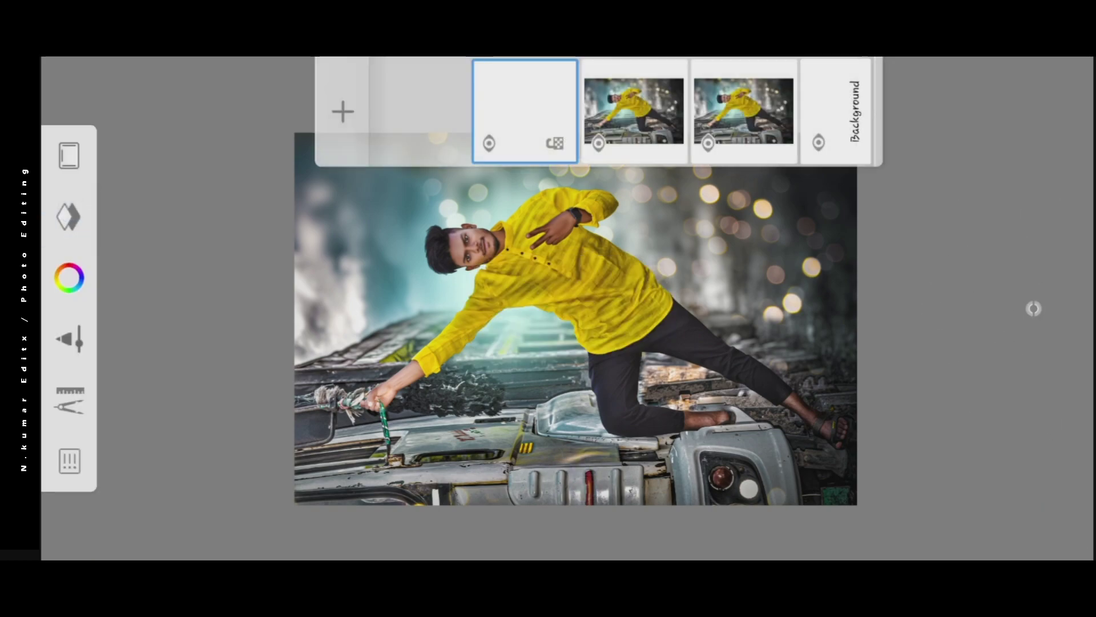
# Step: Airbrush soft beige over the man's face and lighten the paint colour slightly
pyautogui.click(525, 111)
pyautogui.click(1033, 309)
pyautogui.scroll(5, 548, 308)
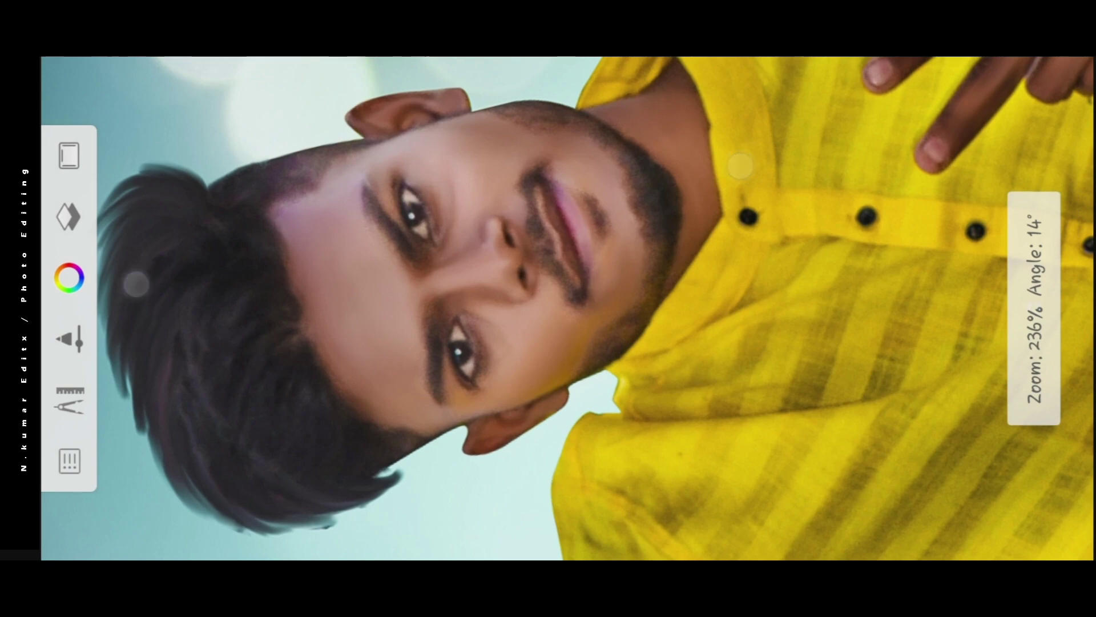
pyautogui.moveTo(343, 343)
pyautogui.mouseDown()
pyautogui.moveTo(362, 286)
pyautogui.moveTo(320, 240)
pyautogui.mouseUp()
pyautogui.click(556, 409)
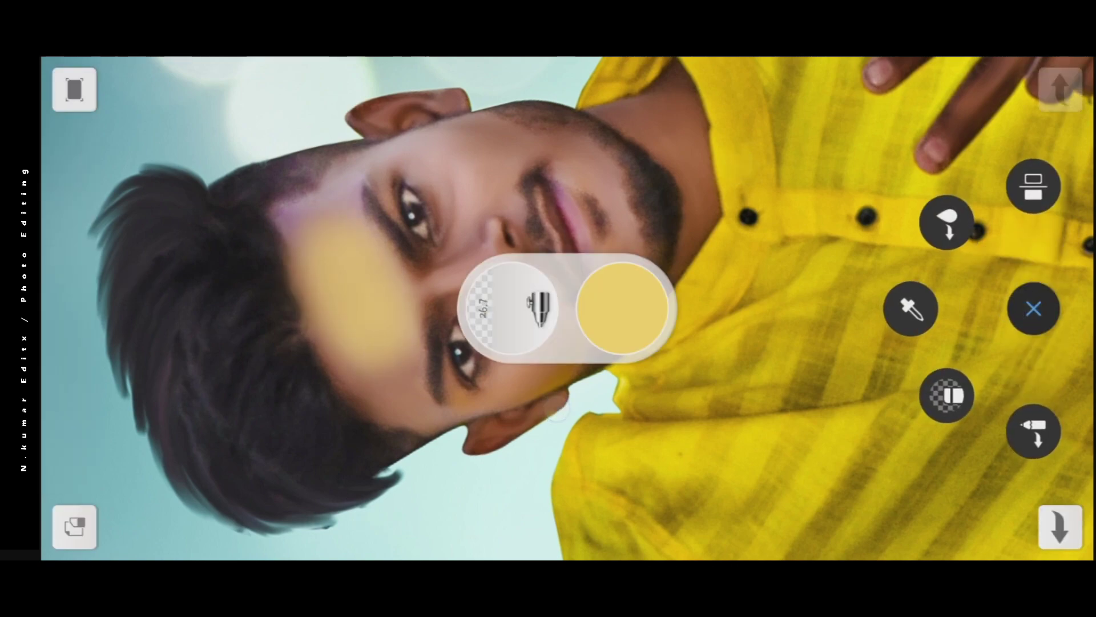
pyautogui.click(622, 309)
pyautogui.moveTo(734, 249); pyautogui.dragTo(730, 231)
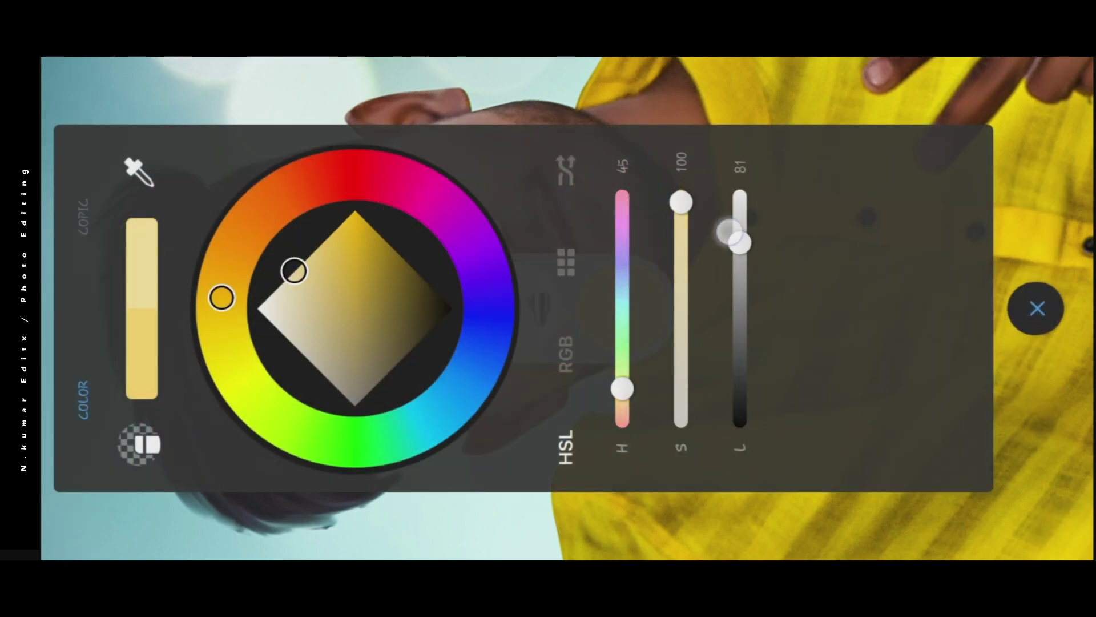
pyautogui.click(1038, 308)
# Step: Set the painted skin layer to Soft Light blending at 72% opacity
pyautogui.scroll(-5, 526, 183)
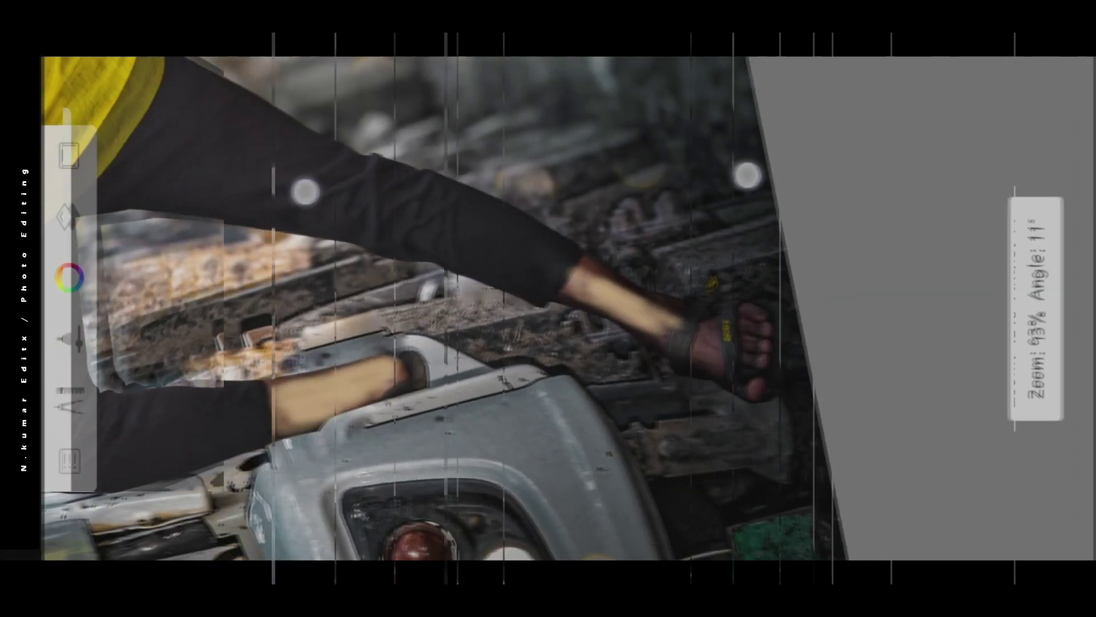
pyautogui.scroll(-2, 574, 225)
pyautogui.scroll(-2, 571, 211)
pyautogui.scroll(-1, 394, 257)
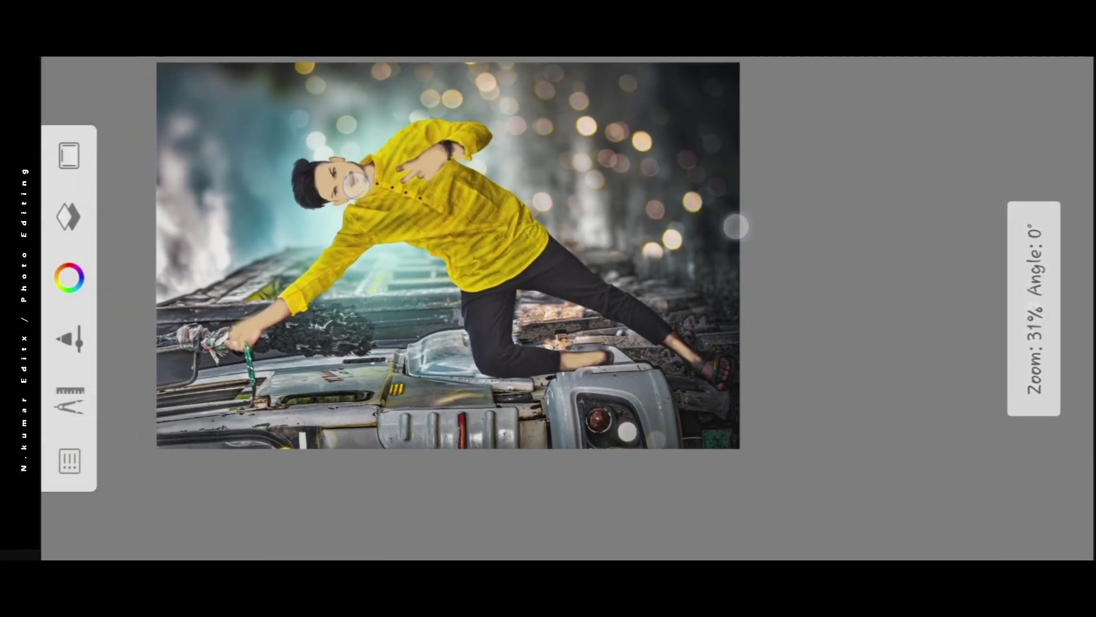
pyautogui.click(70, 461)
pyautogui.click(527, 113)
pyautogui.click(503, 228)
pyautogui.click(783, 347)
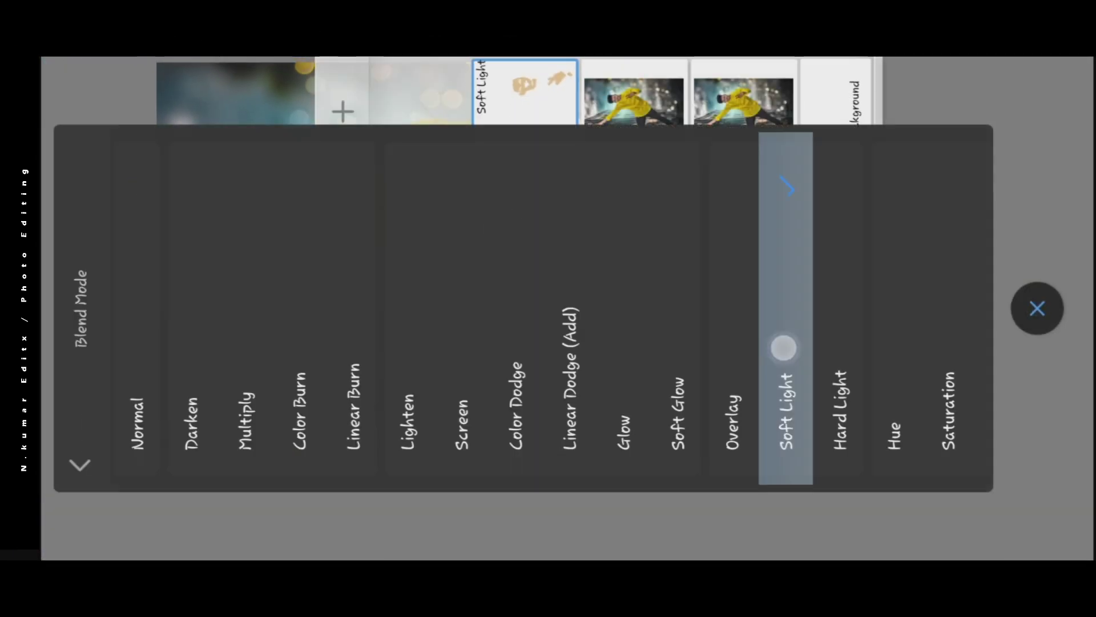
pyautogui.scroll(-1, 754, 306)
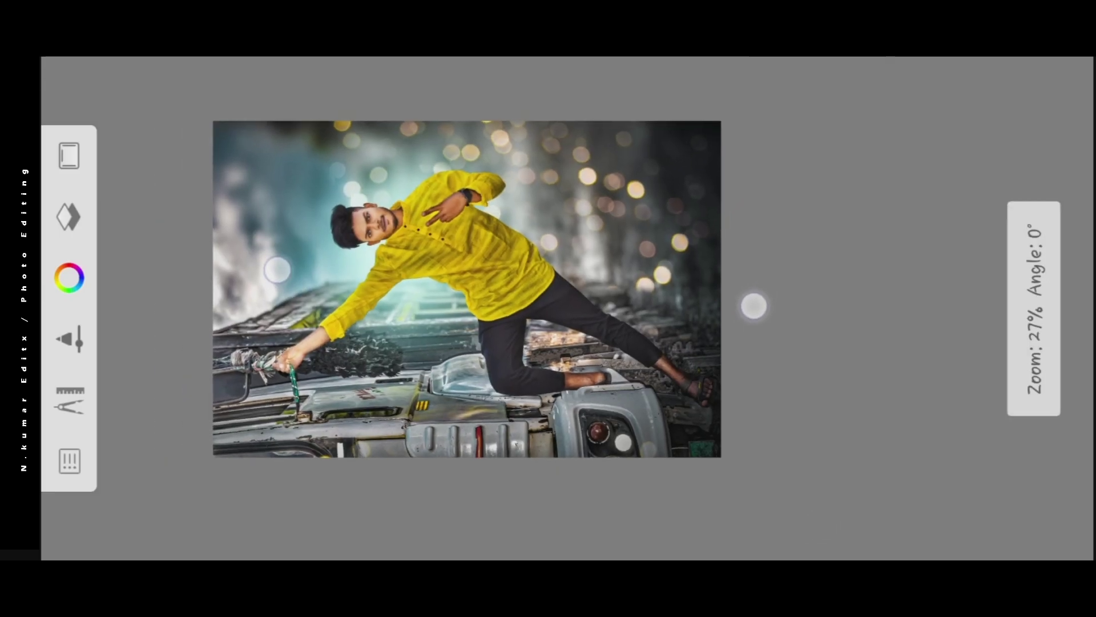
pyautogui.click(528, 113)
pyautogui.moveTo(441, 190); pyautogui.dragTo(531, 430)
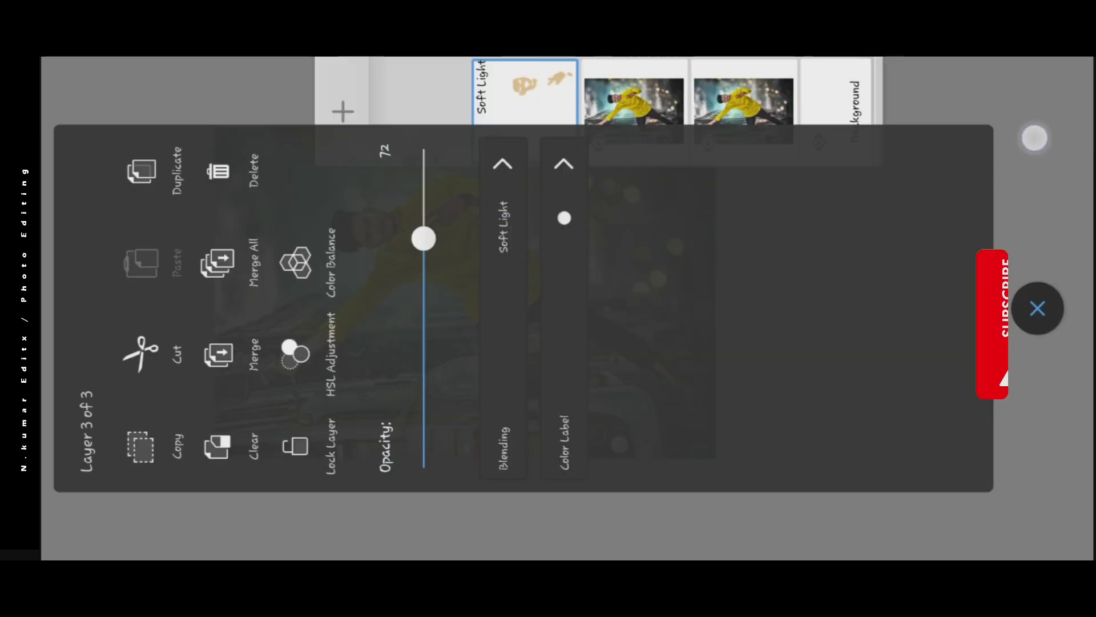
pyautogui.click(1034, 306)
pyautogui.scroll(-1, 480, 296)
# Step: Duplicate the Soft Light skin layer
pyautogui.click(69, 217)
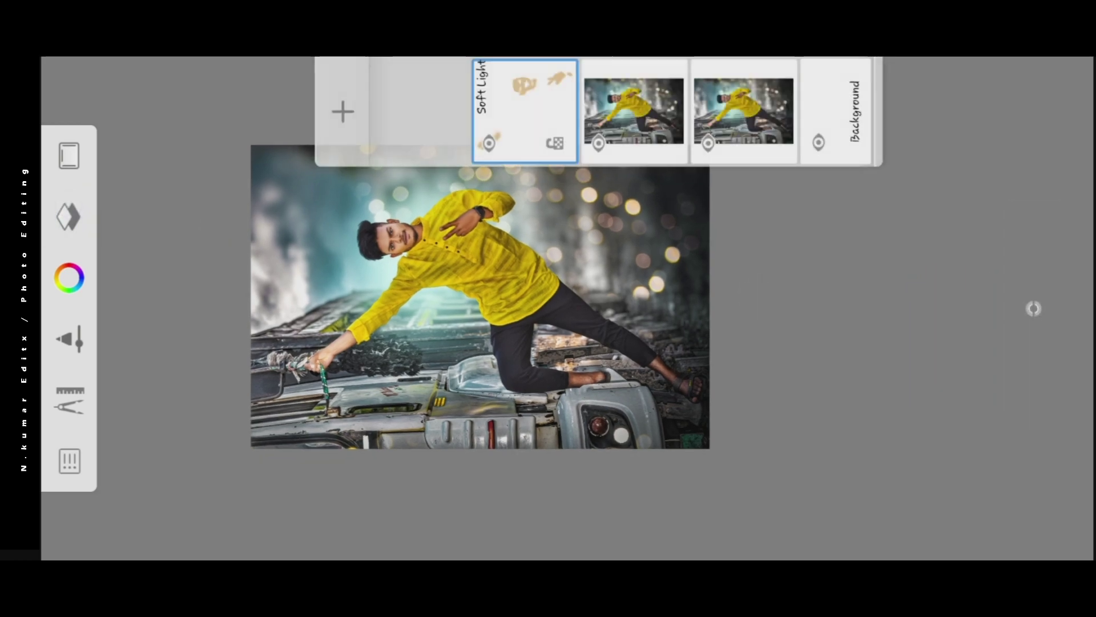
pyautogui.click(524, 91)
pyautogui.click(502, 188)
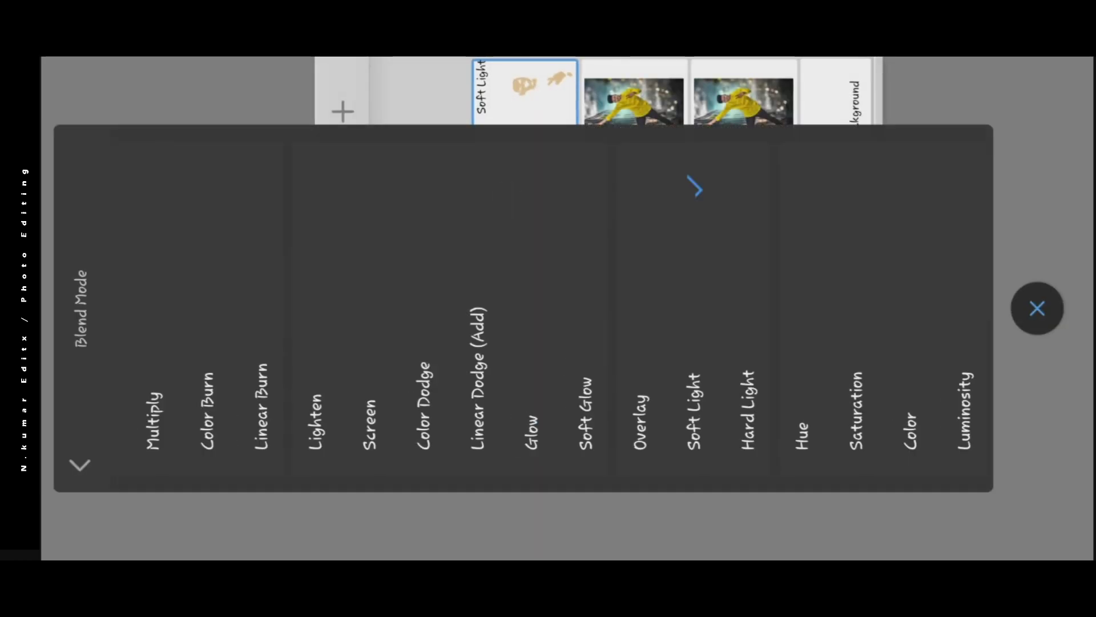
pyautogui.click(1037, 308)
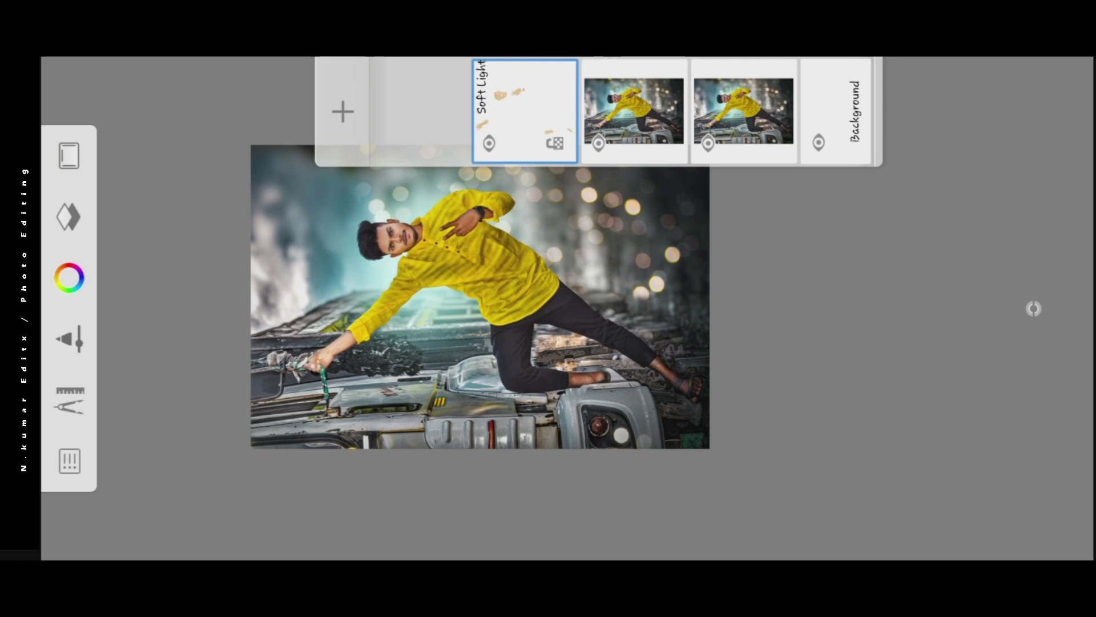
pyautogui.click(524, 109)
pyautogui.click(160, 174)
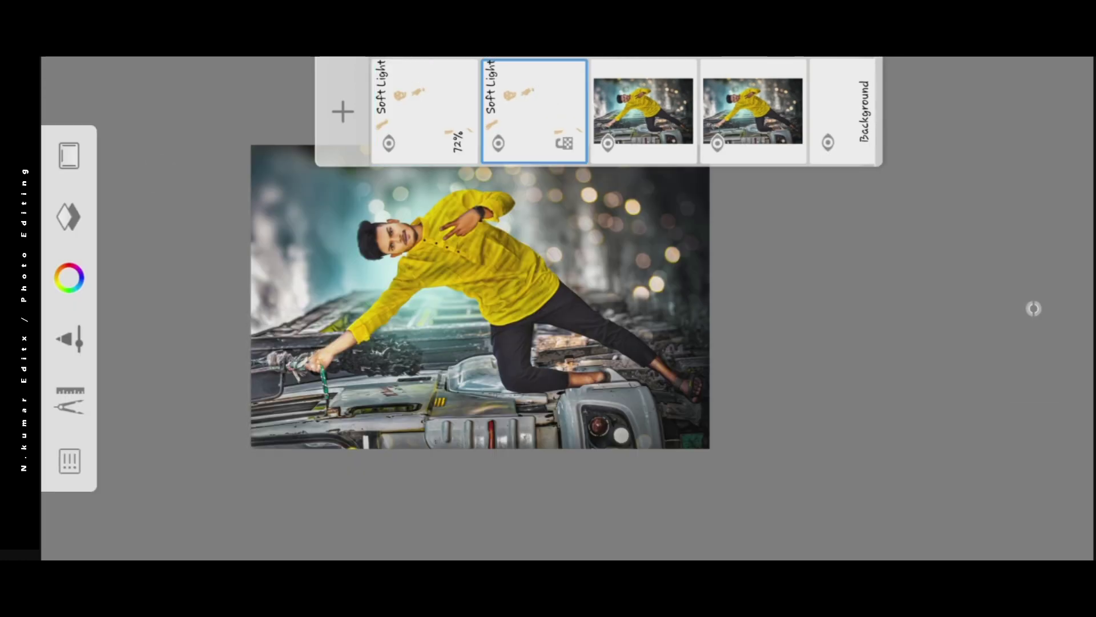
# Step: Set the duplicate layer to Color, then Luminosity blending, and leave the comparison view
pyautogui.click(534, 108)
pyautogui.click(502, 217)
pyautogui.click(910, 428)
pyautogui.click(918, 528)
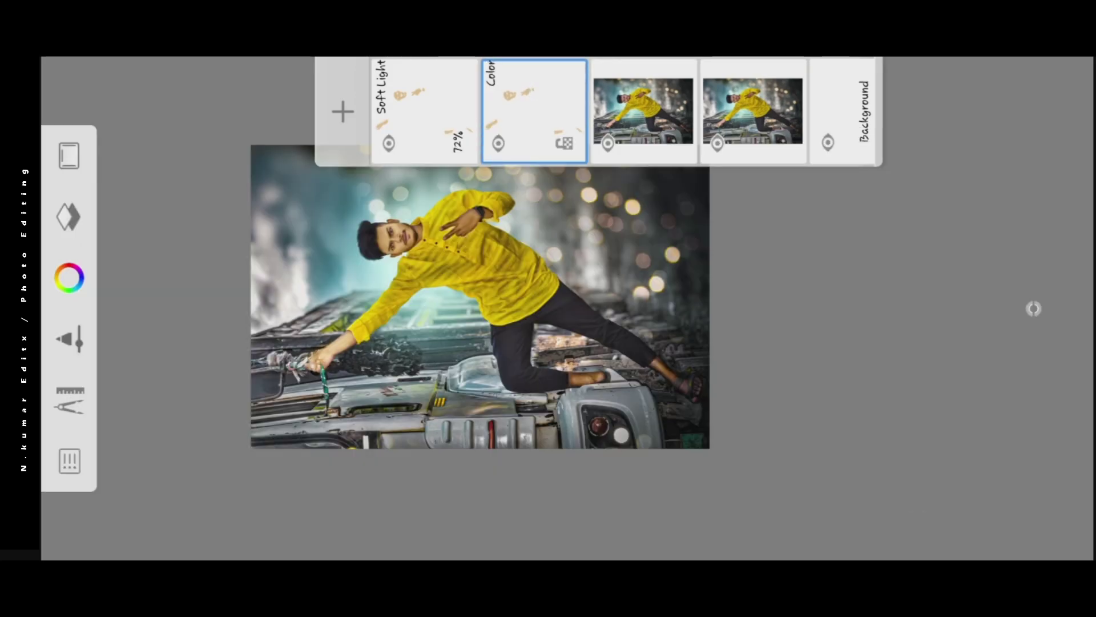
pyautogui.click(533, 108)
pyautogui.click(509, 491)
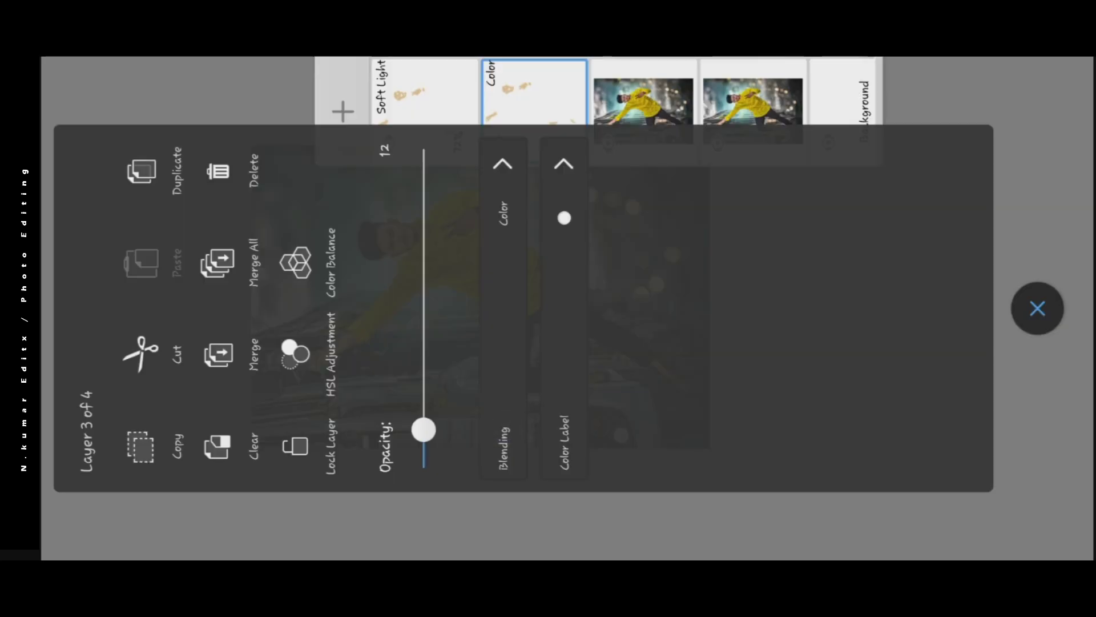
pyautogui.click(502, 217)
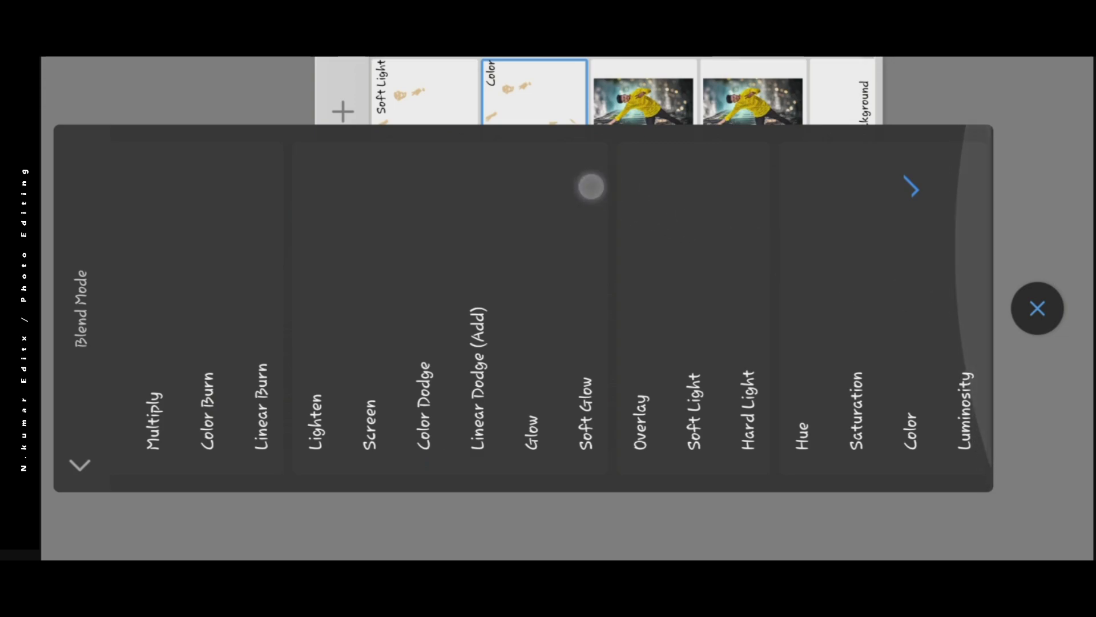
pyautogui.click(968, 367)
pyautogui.click(1037, 308)
pyautogui.click(557, 93)
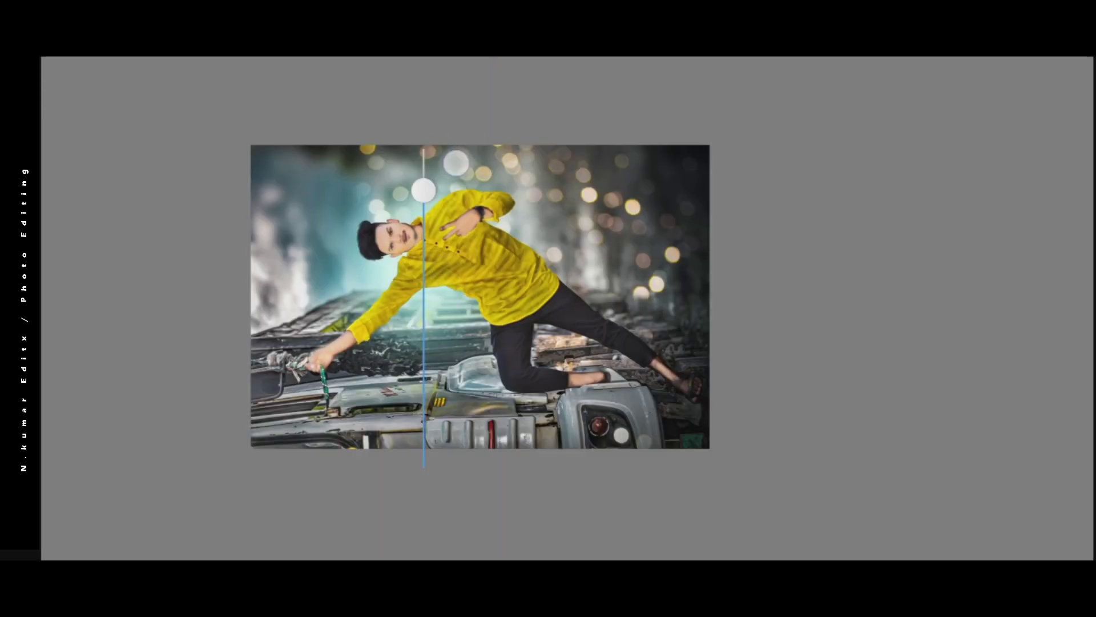
pyautogui.click(508, 480)
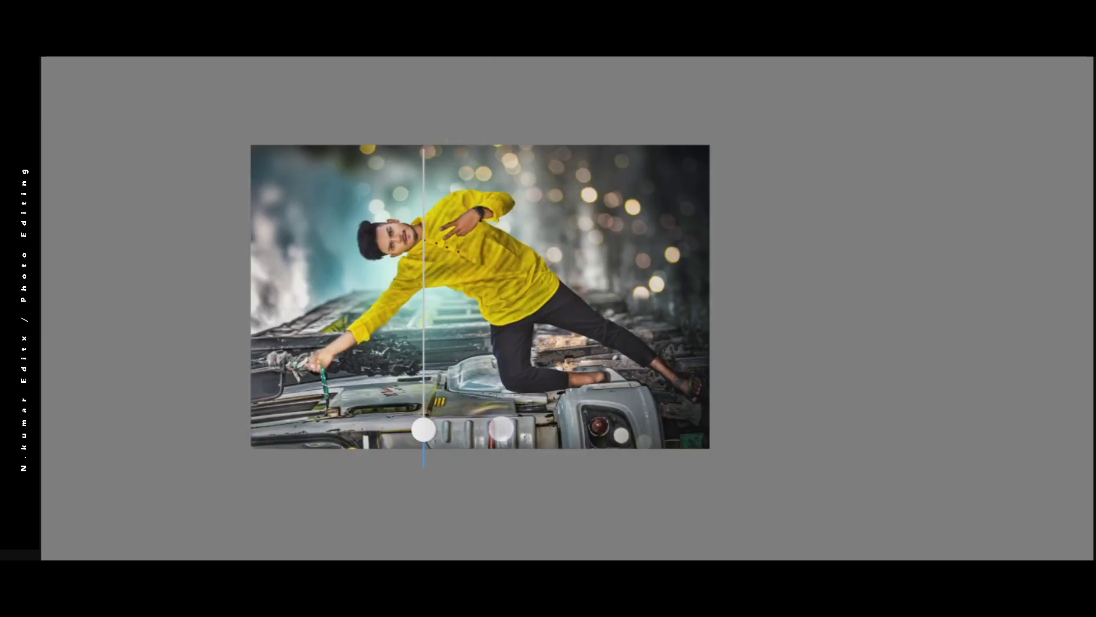
pyautogui.click(597, 525)
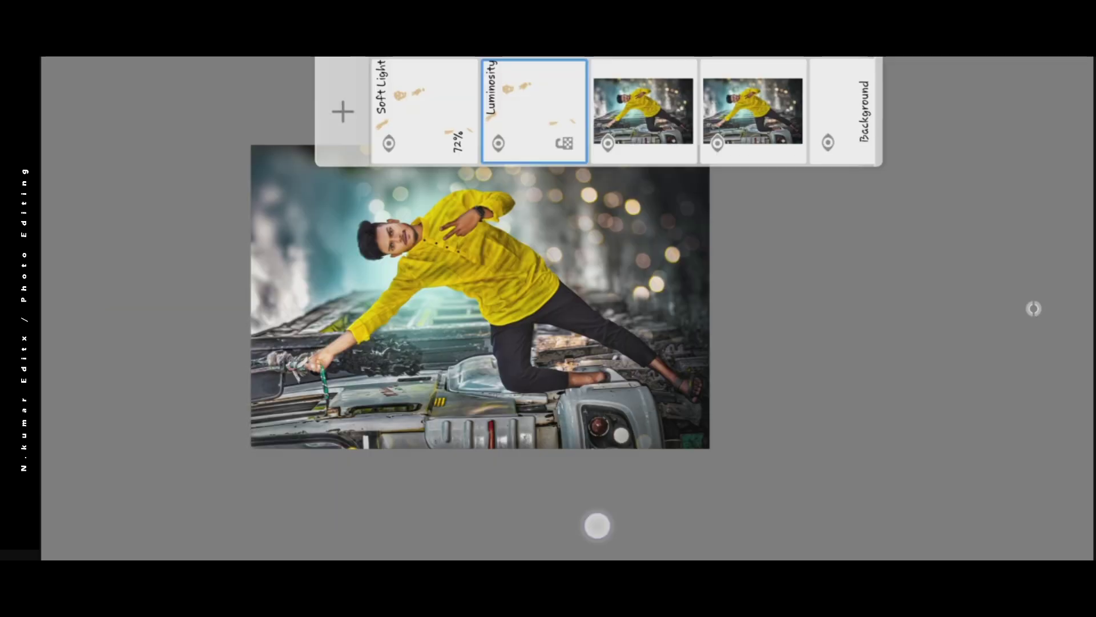
pyautogui.click(786, 293)
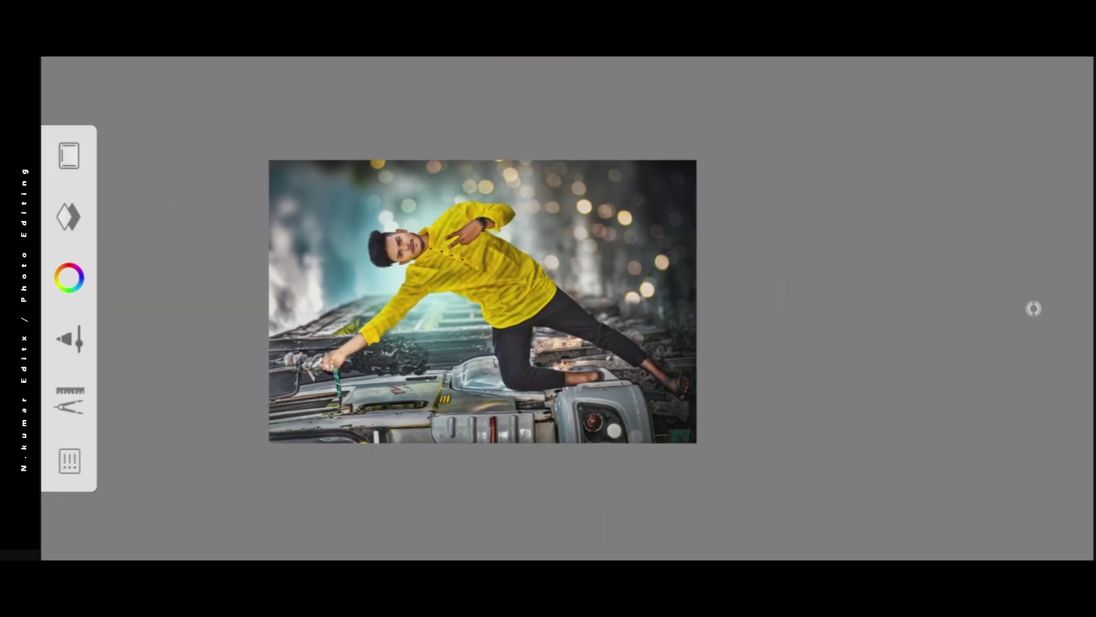
# Step: Confirm the red Safar lettering's position at the top right of the photo
pyautogui.scroll(5, 419, 269)
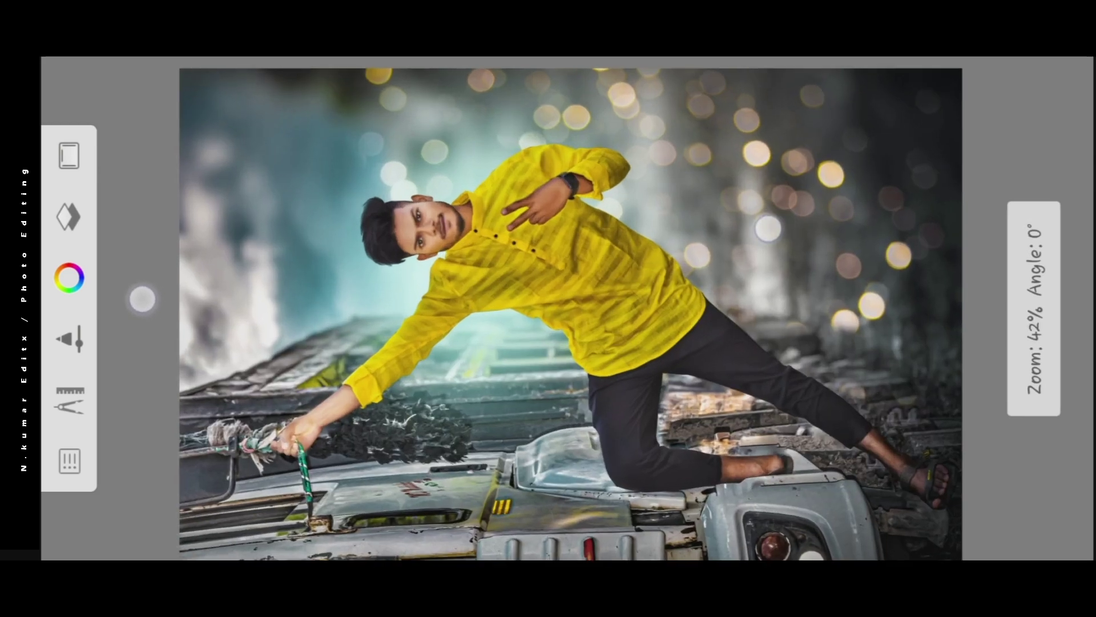
pyautogui.scroll(-1, 169, 274)
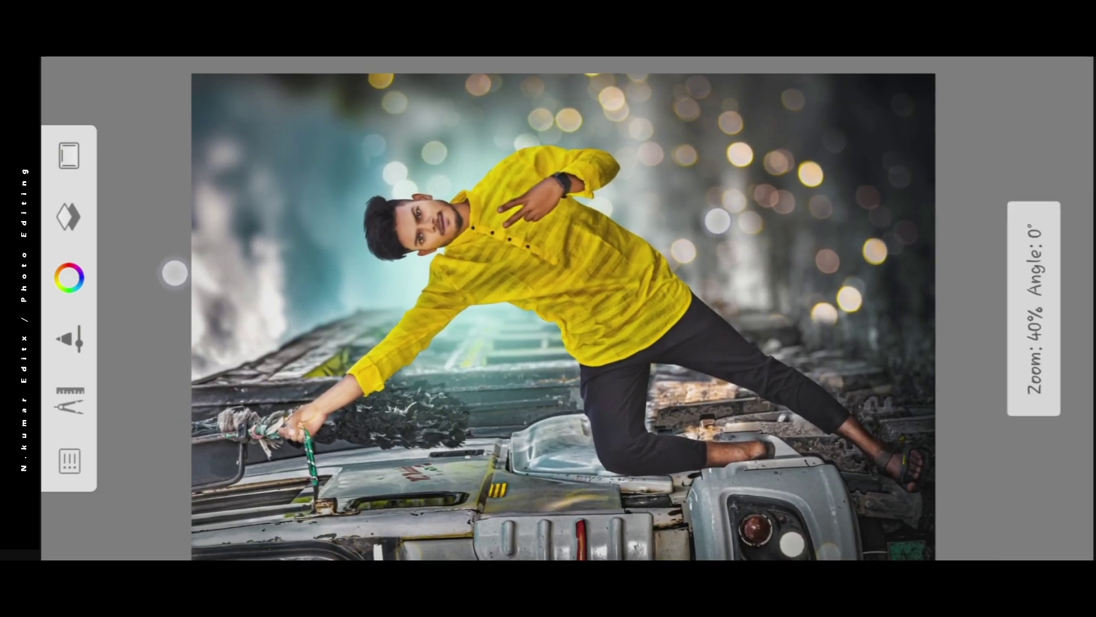
pyautogui.scroll(-2, 190, 266)
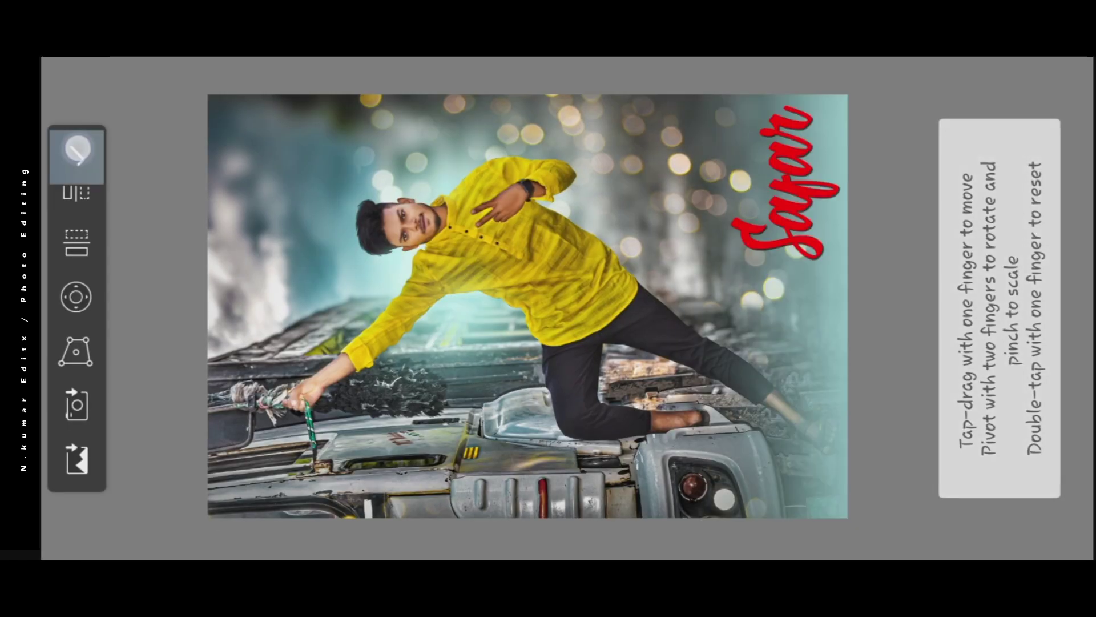
pyautogui.click(77, 151)
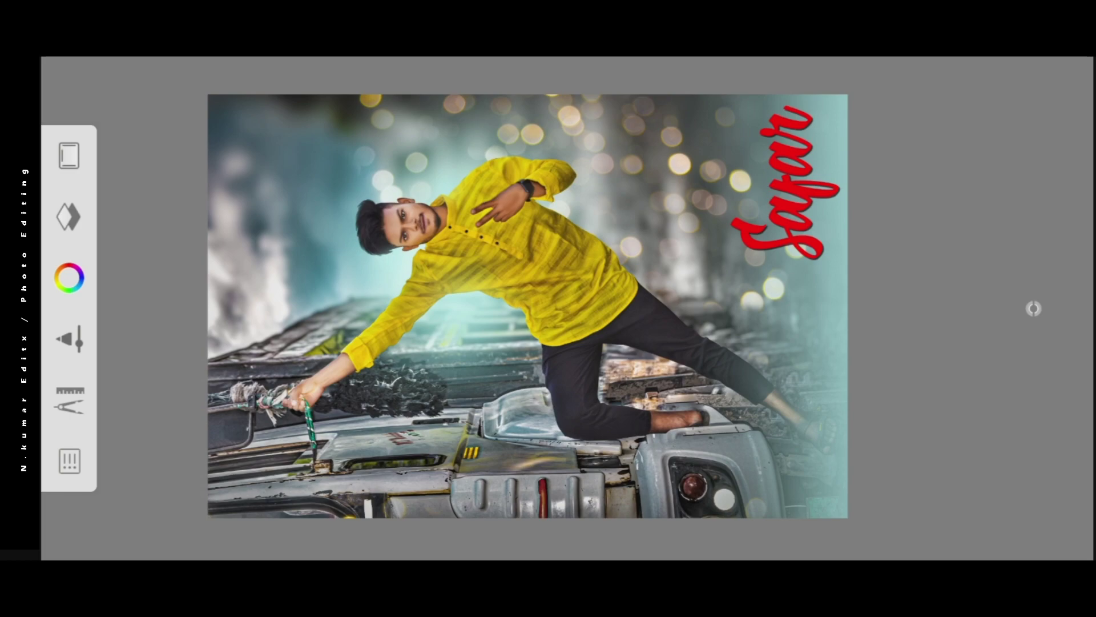
pyautogui.scroll(-2, 528, 307)
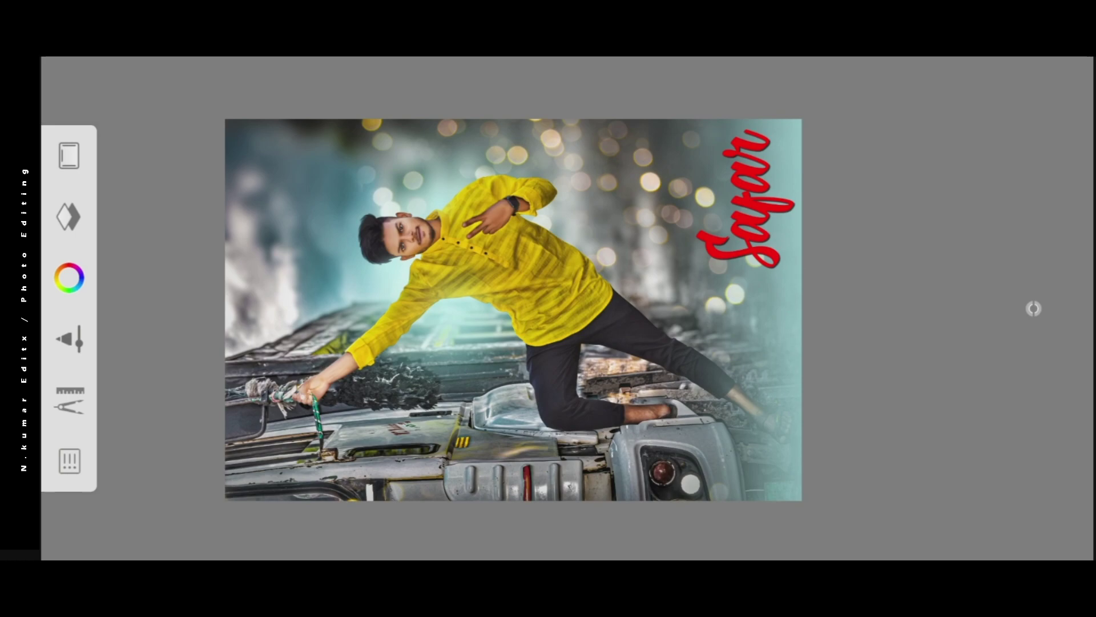
# Step: Add a new blank layer set to Overlay blending
pyautogui.click(68, 216)
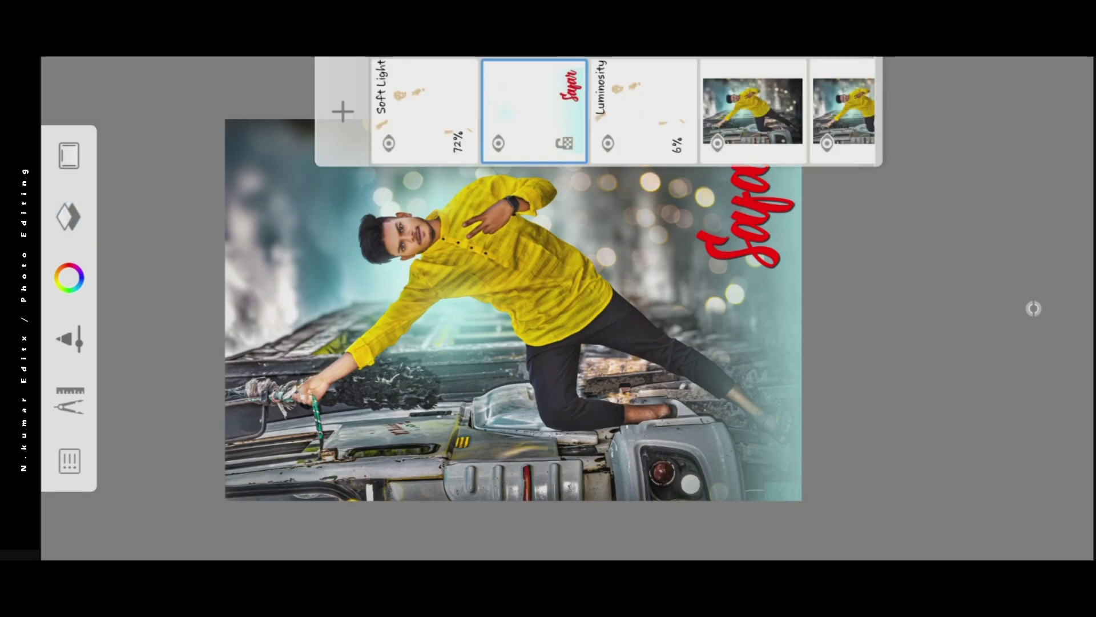
pyautogui.click(342, 109)
pyautogui.click(531, 94)
pyautogui.moveTo(502, 257); pyautogui.dragTo(594, 257)
pyautogui.click(732, 336)
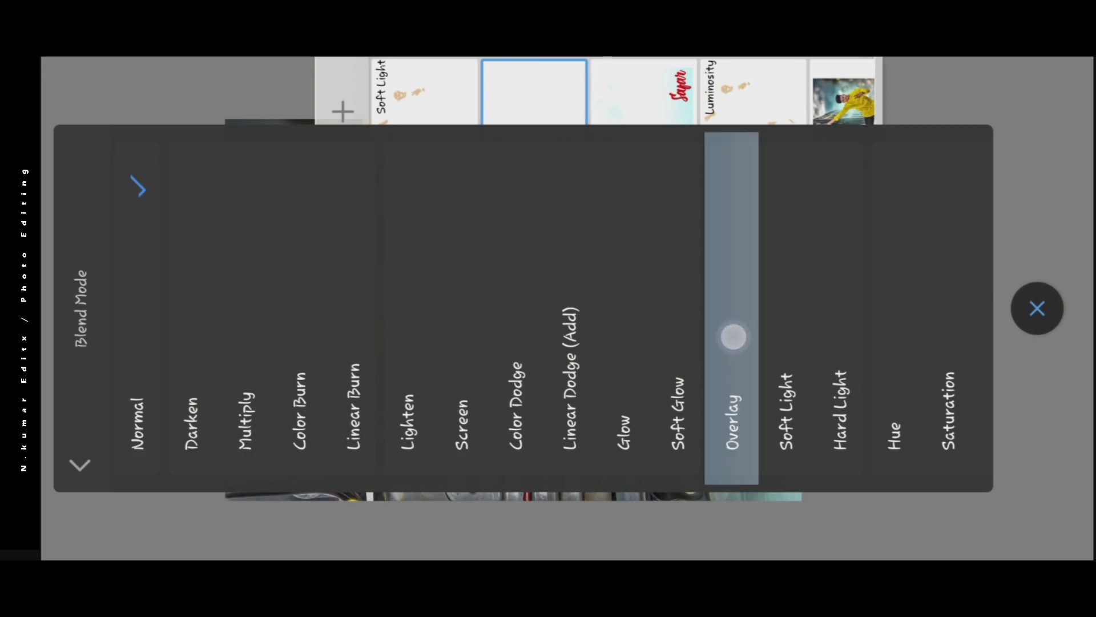
pyautogui.click(1034, 308)
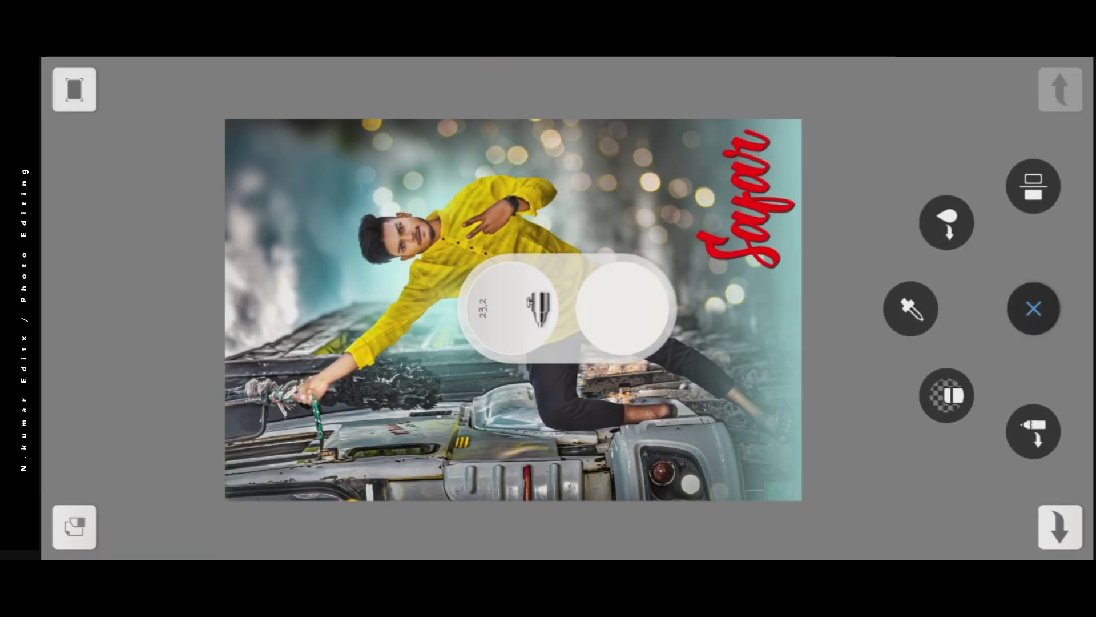
# Step: Enlarge the brush and reposition the view over the man's face and hand
pyautogui.scroll(2, 548, 342)
pyautogui.scroll(5, 399, 297)
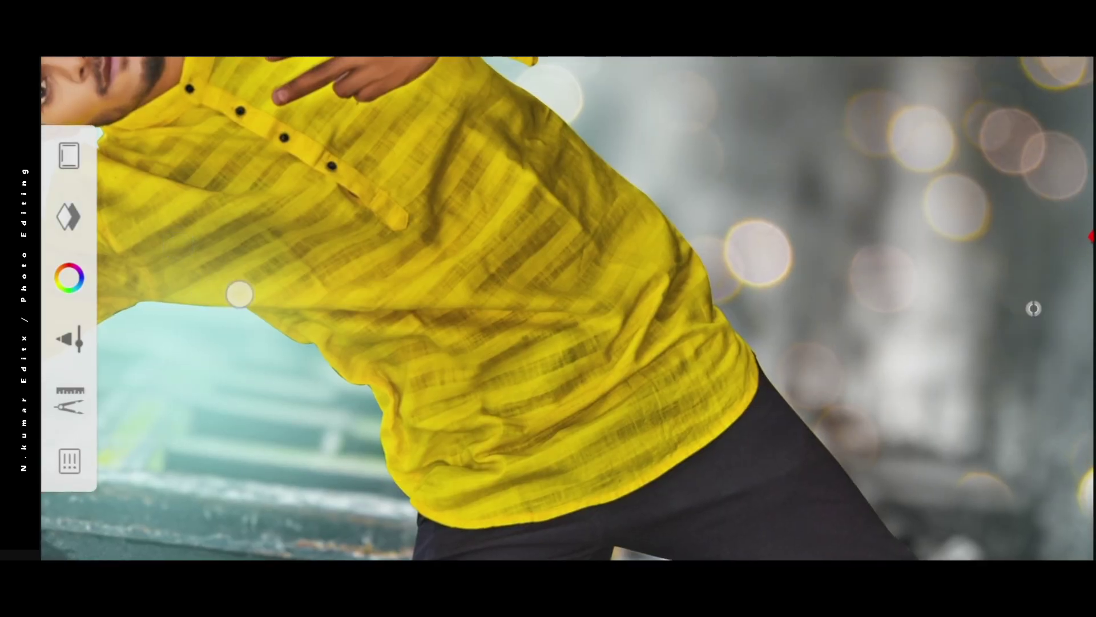
pyautogui.scroll(-5, 474, 354)
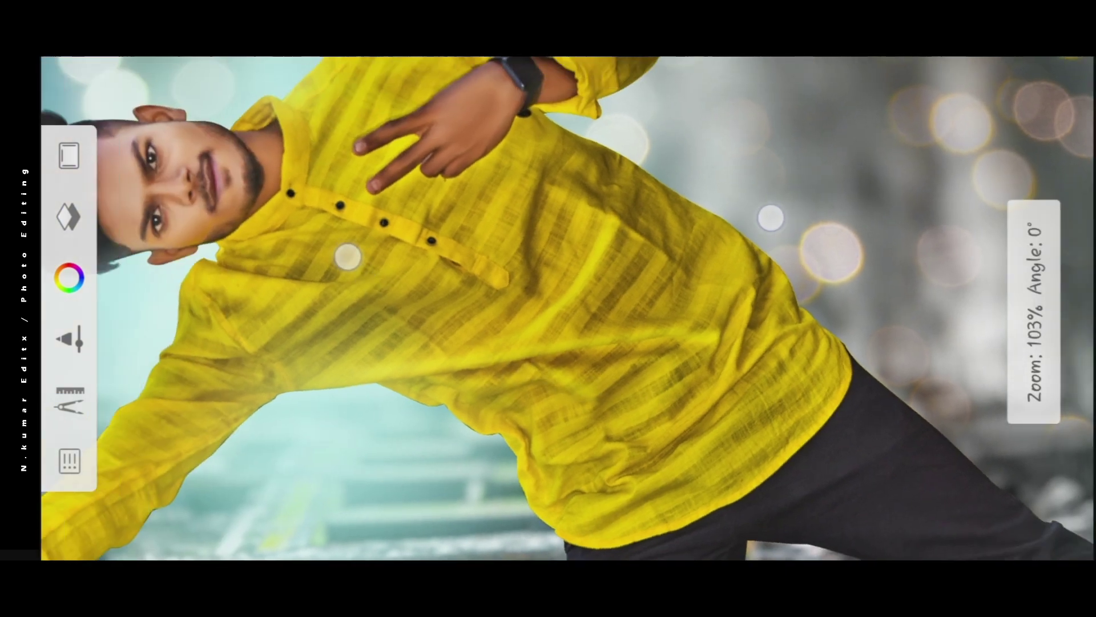
pyautogui.scroll(-2, 614, 183)
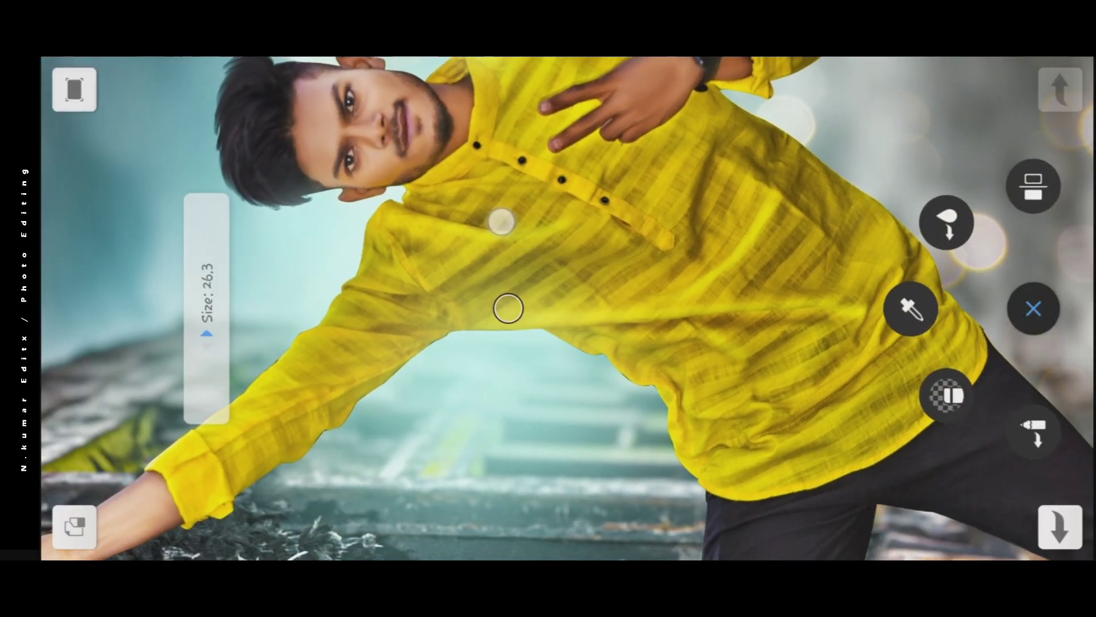
pyautogui.scroll(1, 548, 308)
pyautogui.click(1034, 309)
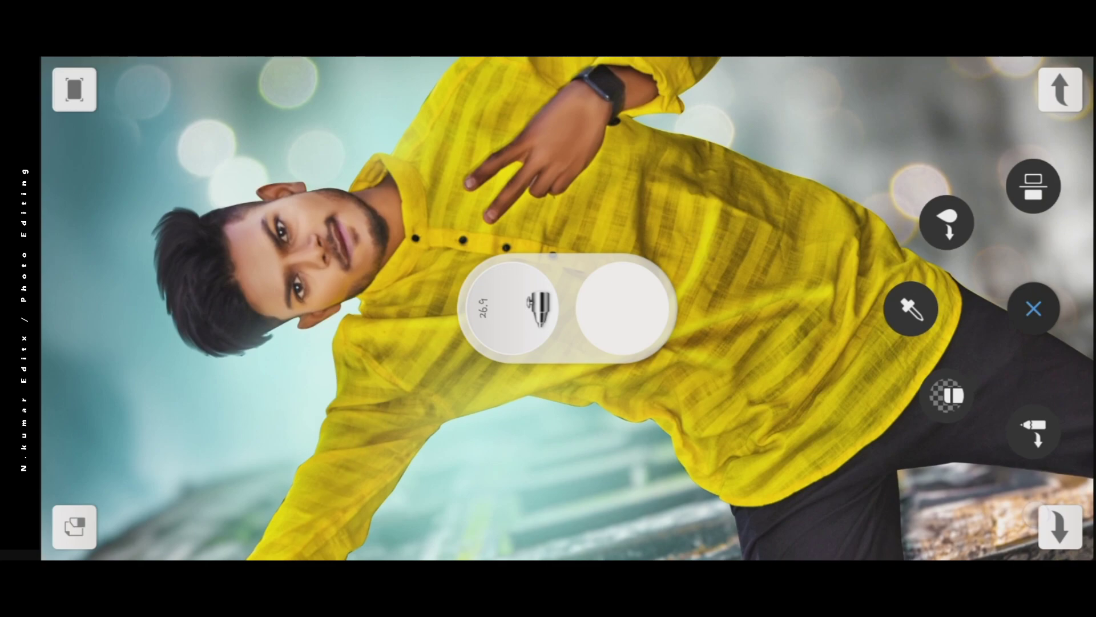
pyautogui.moveTo(742, 171)
pyautogui.mouseDown()
pyautogui.moveTo(774, 248)
pyautogui.moveTo(567, 142)
pyautogui.mouseUp()
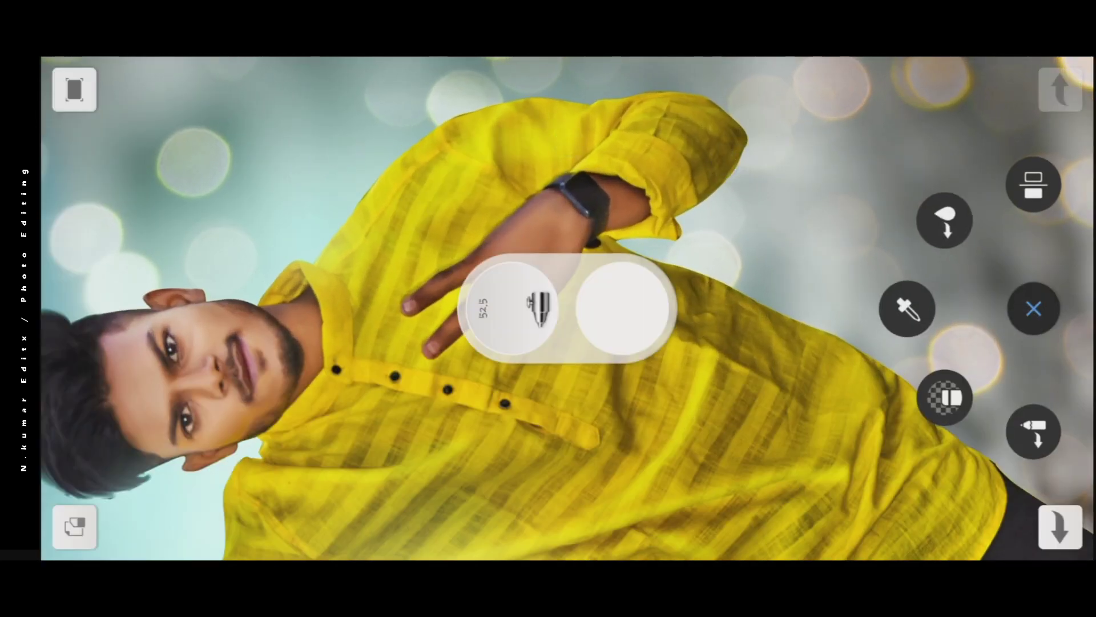
pyautogui.scroll(3, 549, 308)
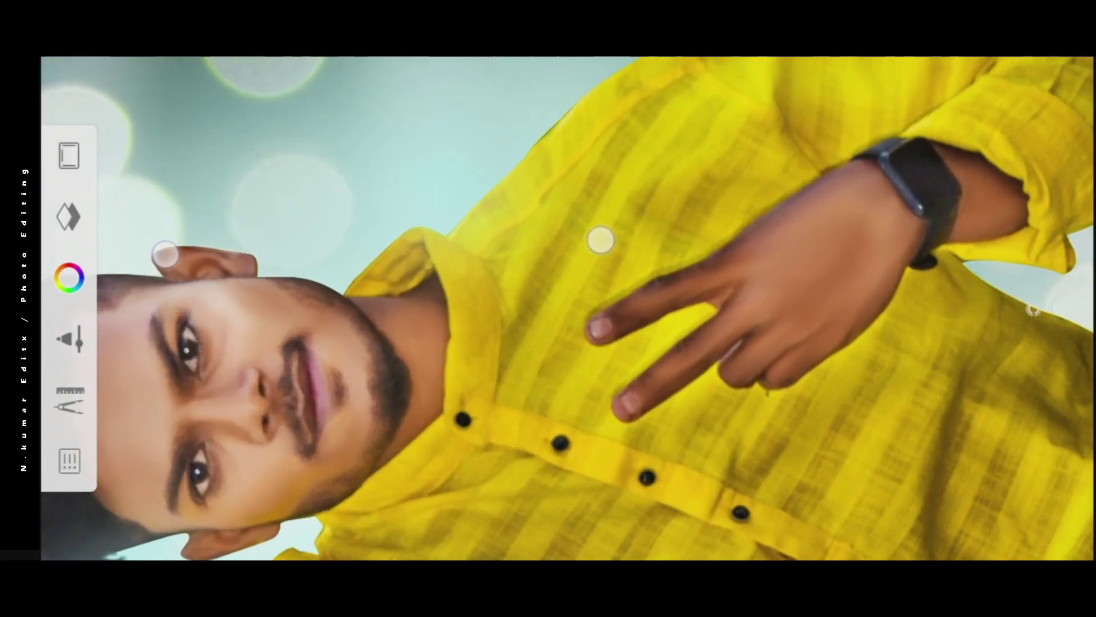
pyautogui.moveTo(600, 237); pyautogui.dragTo(702, 191)
pyautogui.scroll(-5, 548, 308)
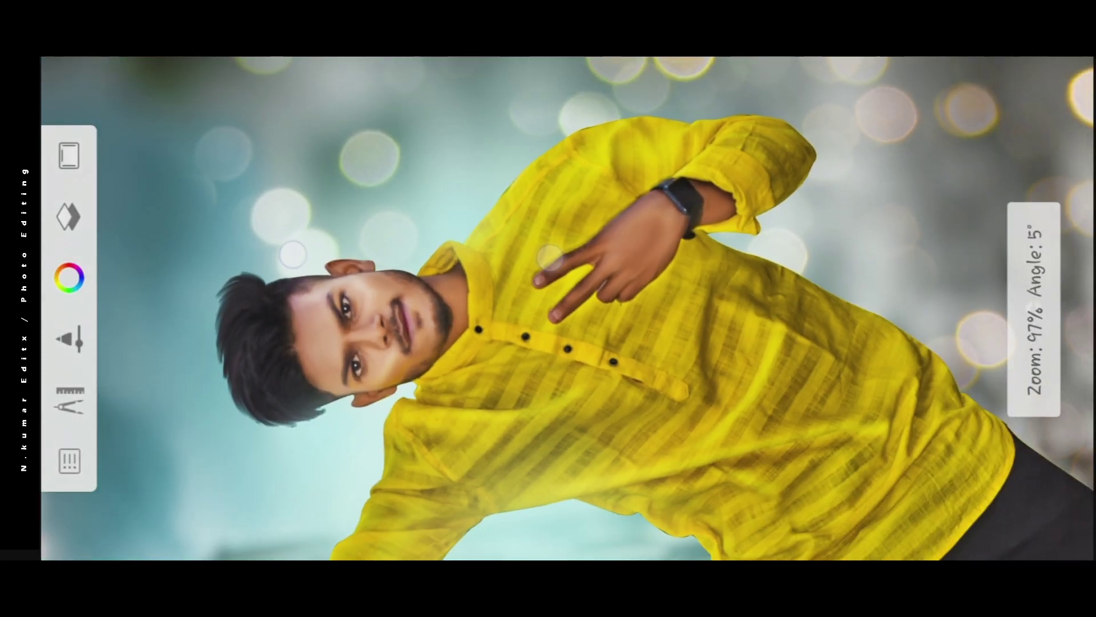
pyautogui.scroll(5, 548, 308)
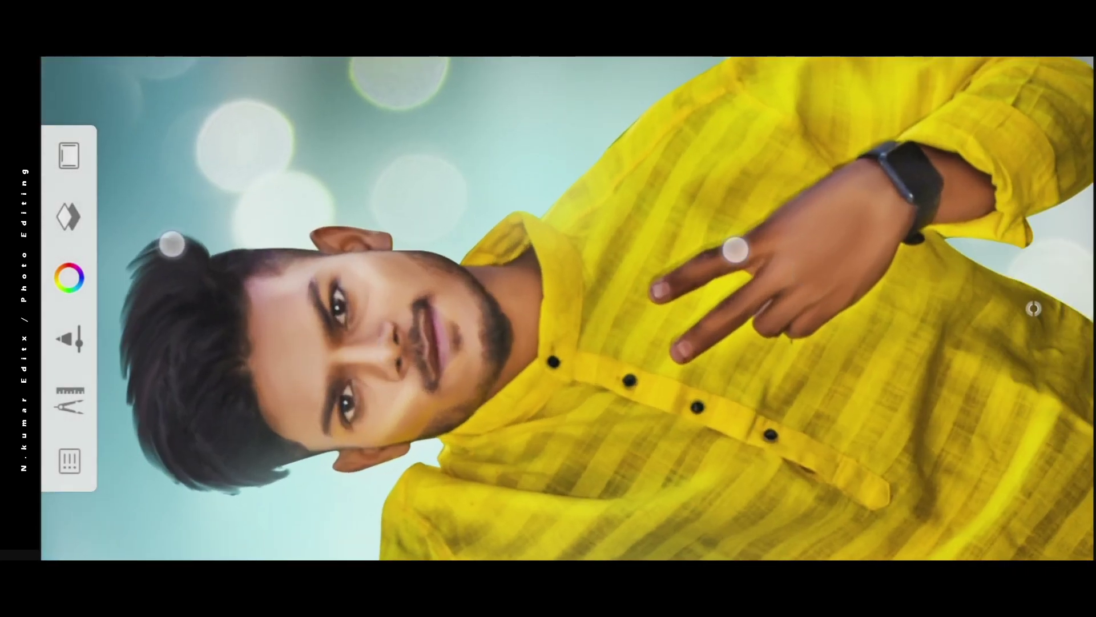
pyautogui.scroll(-5, 453, 246)
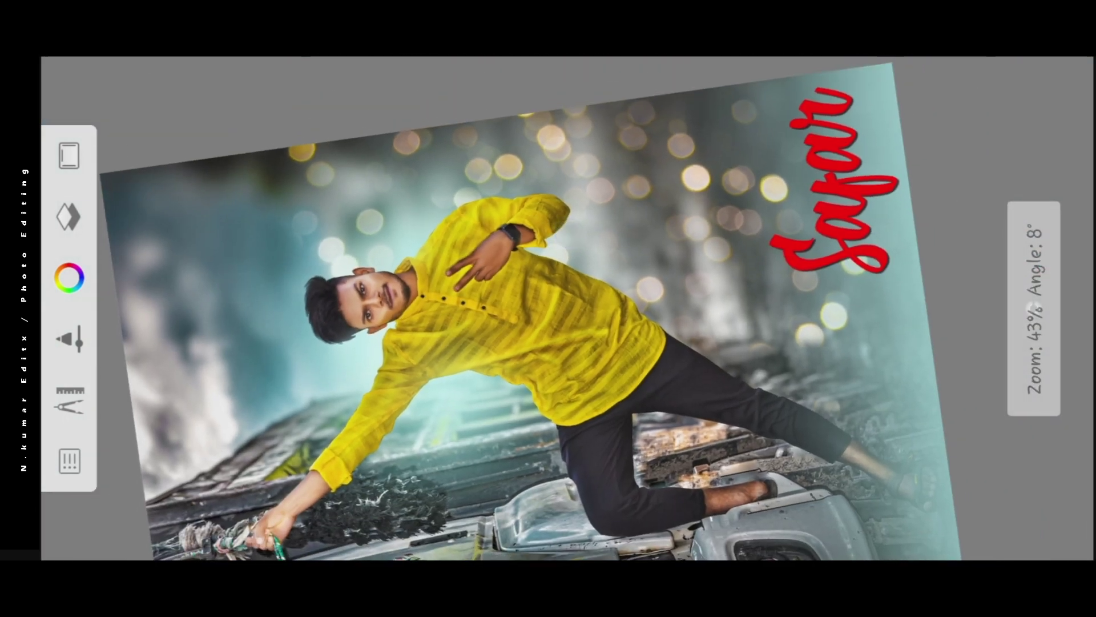
# Step: Check the Overlay layer at 33% opacity and rotate the canvas back to level
pyautogui.click(534, 97)
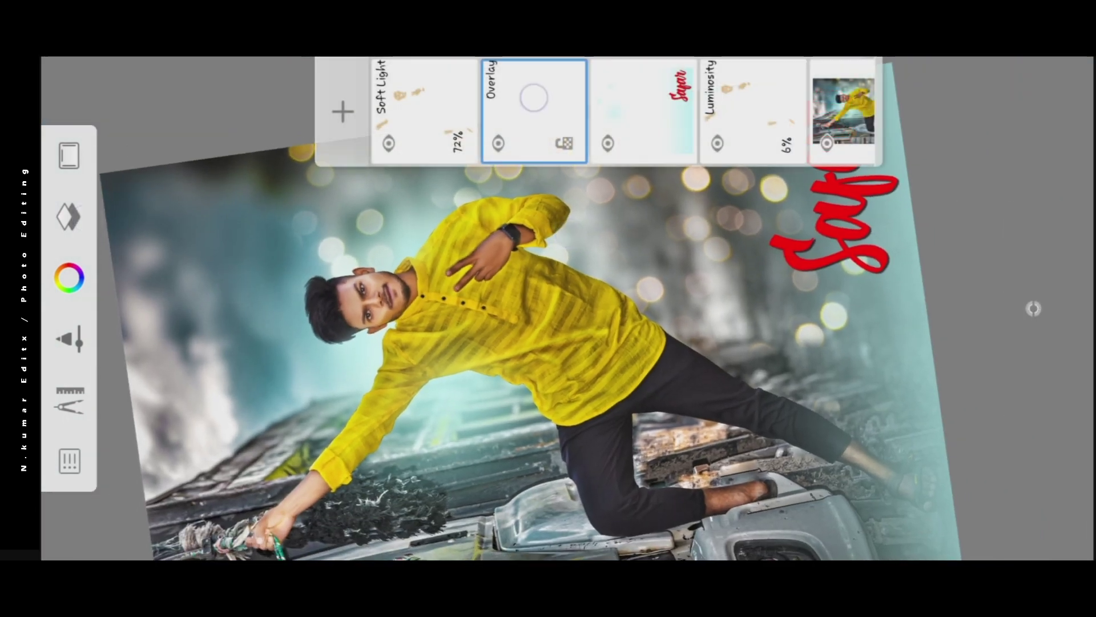
pyautogui.click(501, 315)
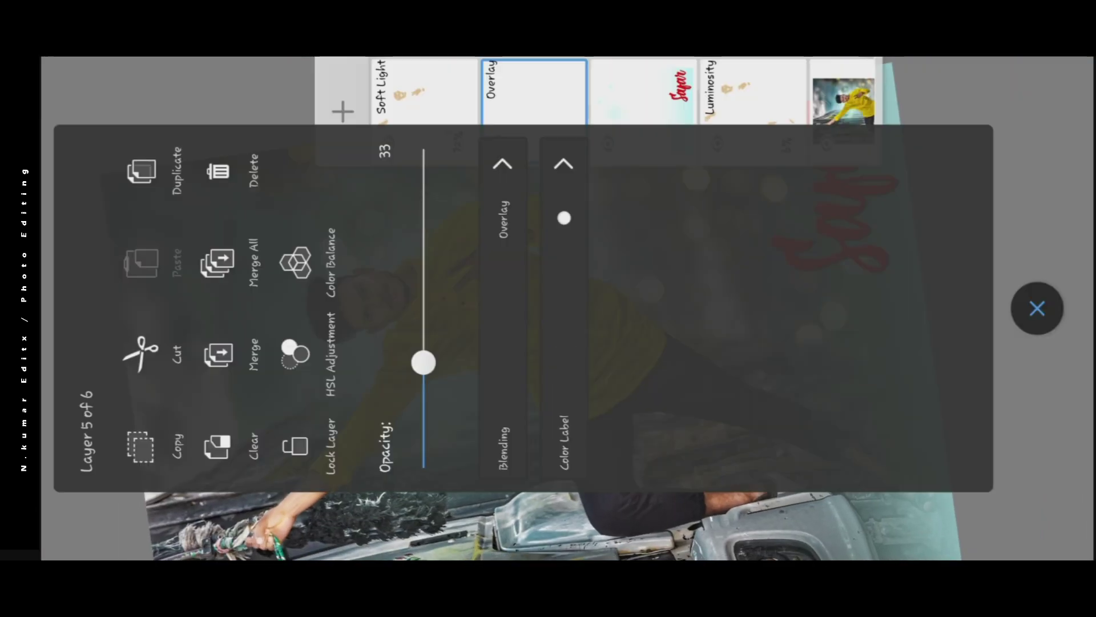
pyautogui.click(1035, 308)
pyautogui.moveTo(424, 361); pyautogui.dragTo(514, 320)
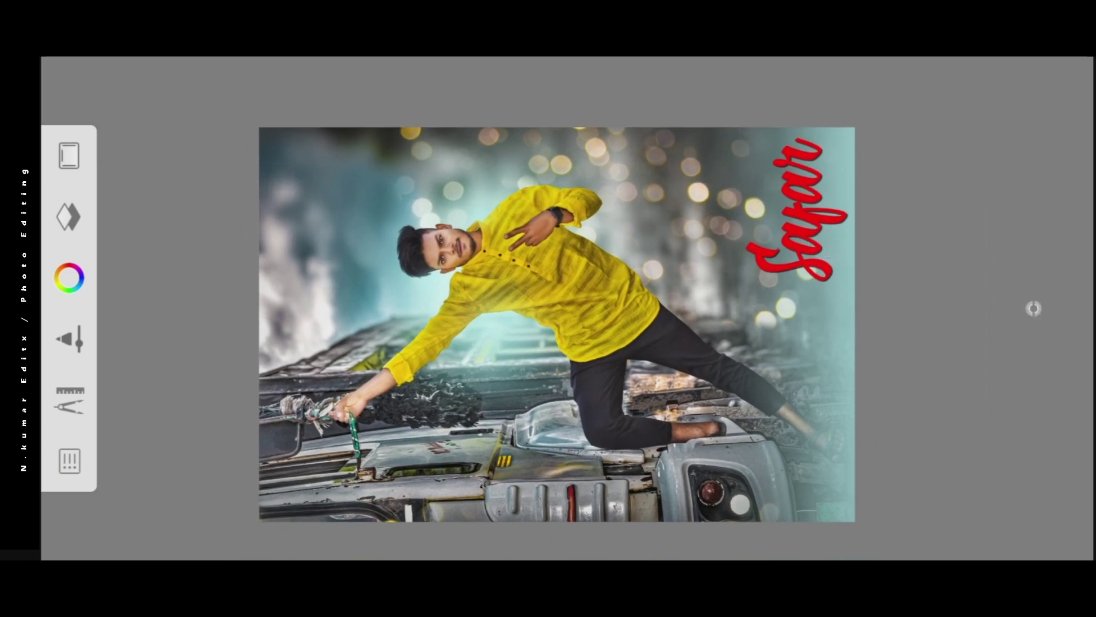
pyautogui.scroll(-1, 548, 320)
# Step: Return to the gallery, saving the updated sketch
pyautogui.click(73, 457)
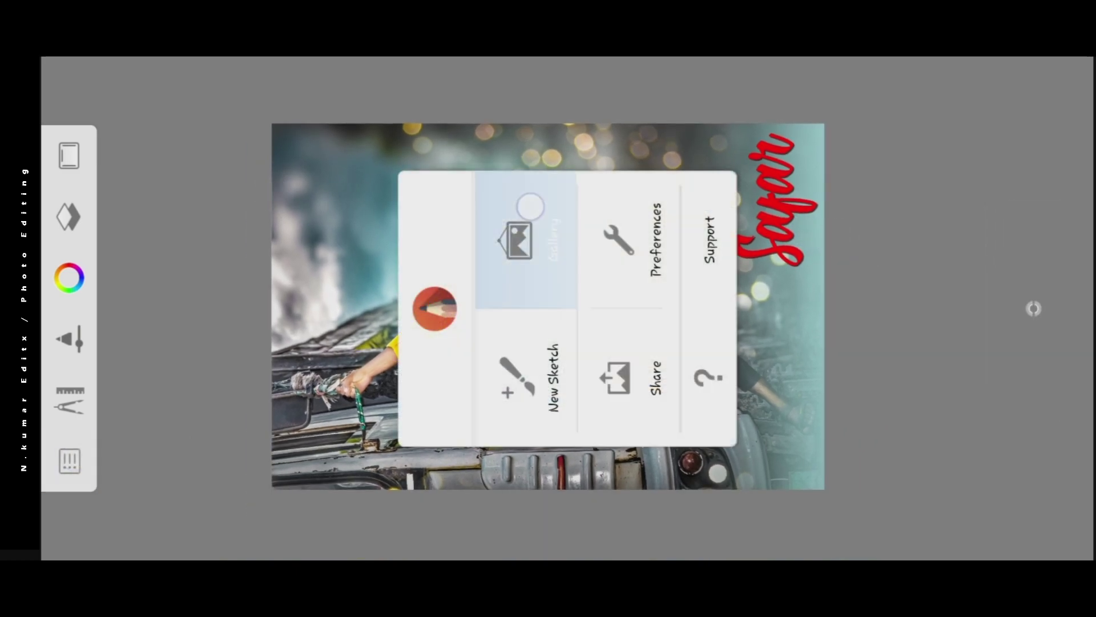
pyautogui.click(528, 206)
pyautogui.click(575, 215)
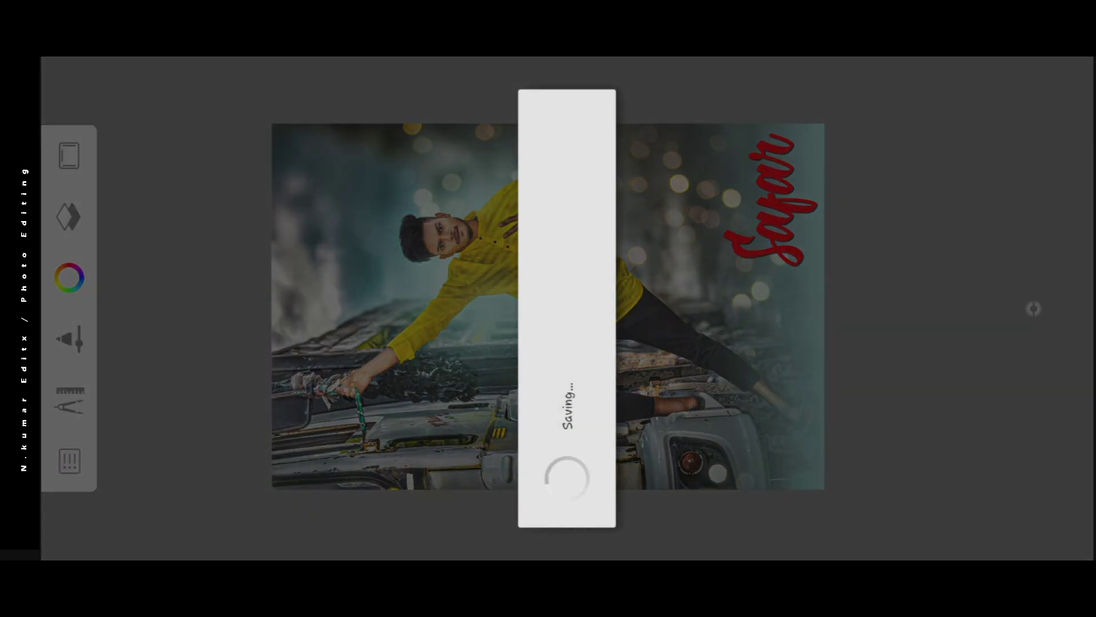